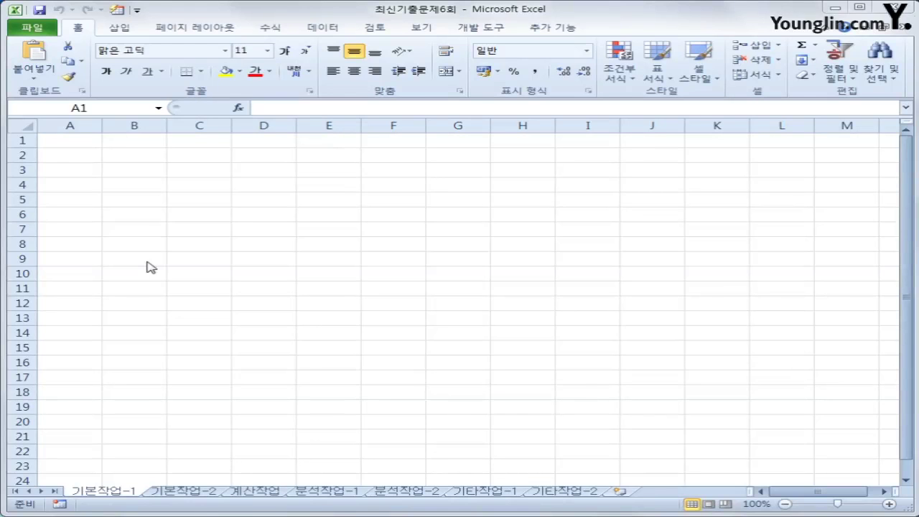
Start a Microsoft Query import on the 기본작업-1 sheet using the MS Access Database data source.
click(53, 157)
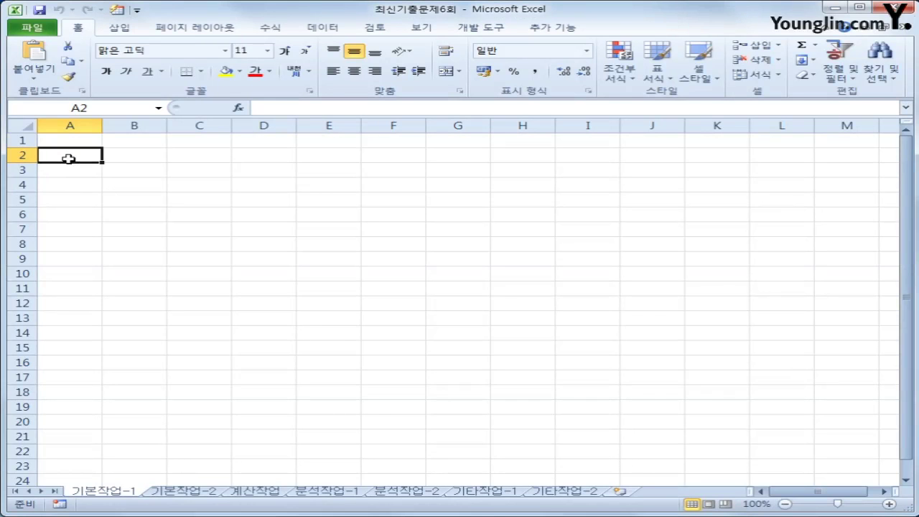
click(321, 28)
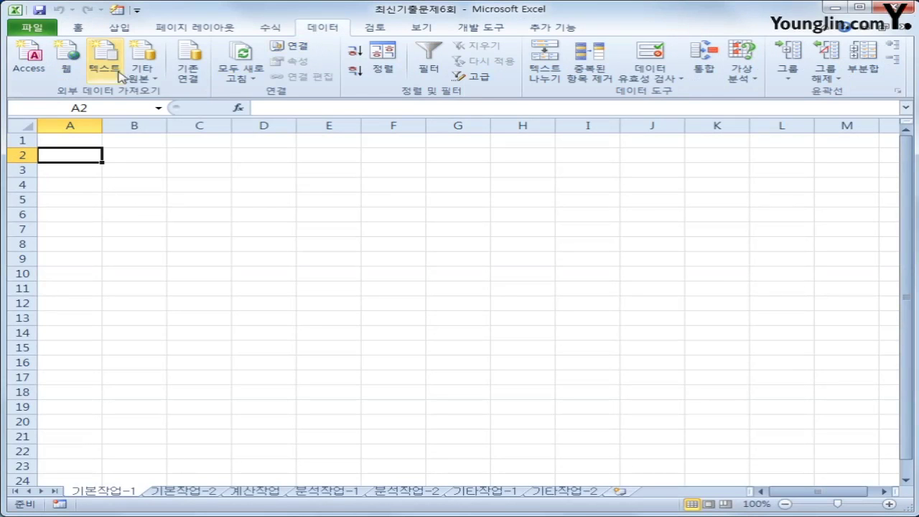
click(144, 76)
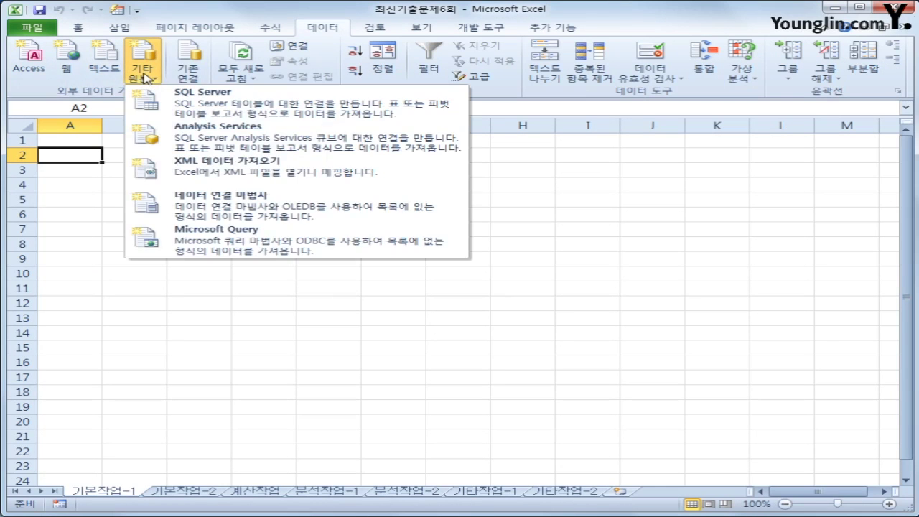
click(203, 244)
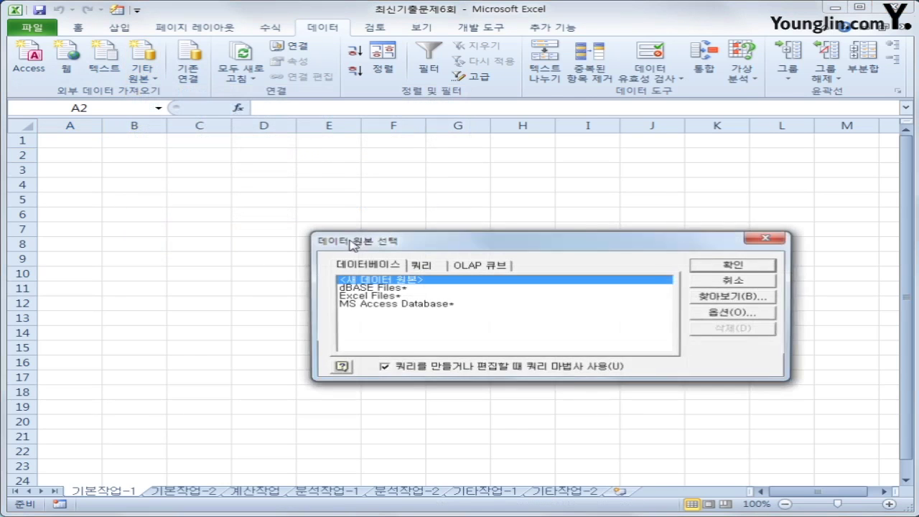
drag(440, 248, 434, 173)
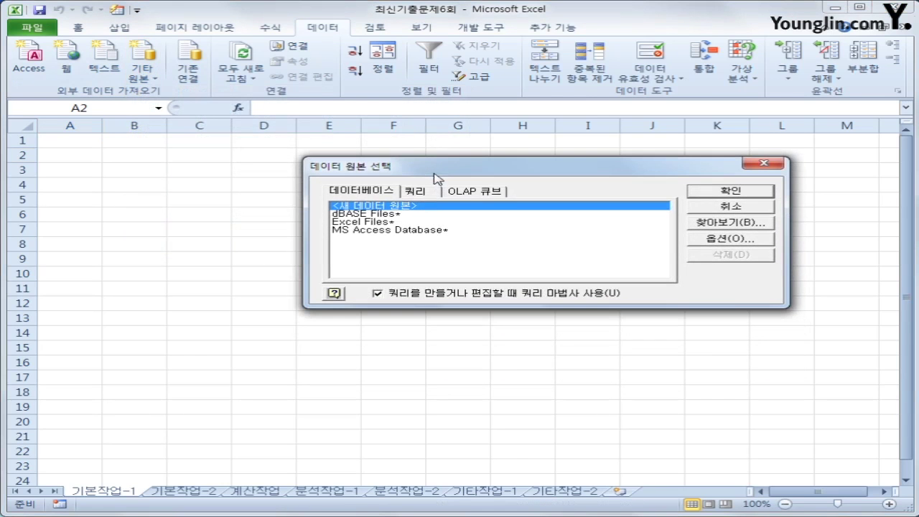
click(407, 231)
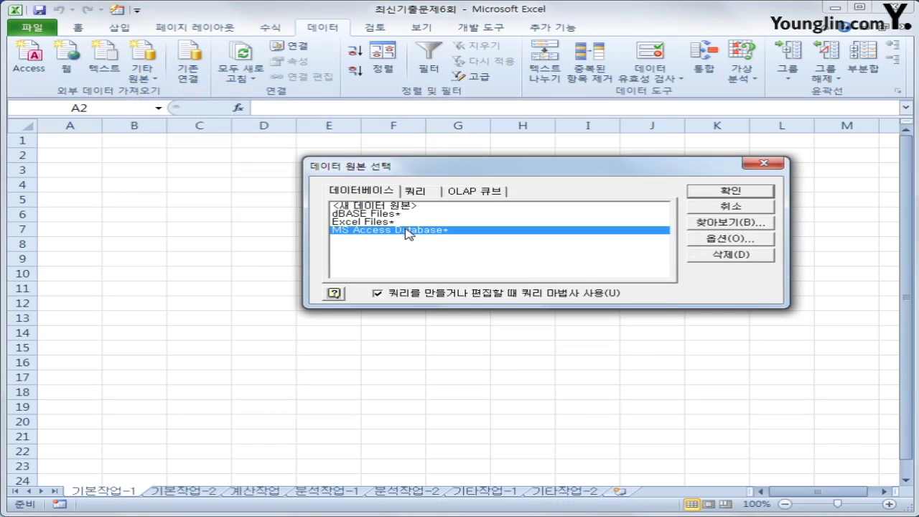
click(711, 193)
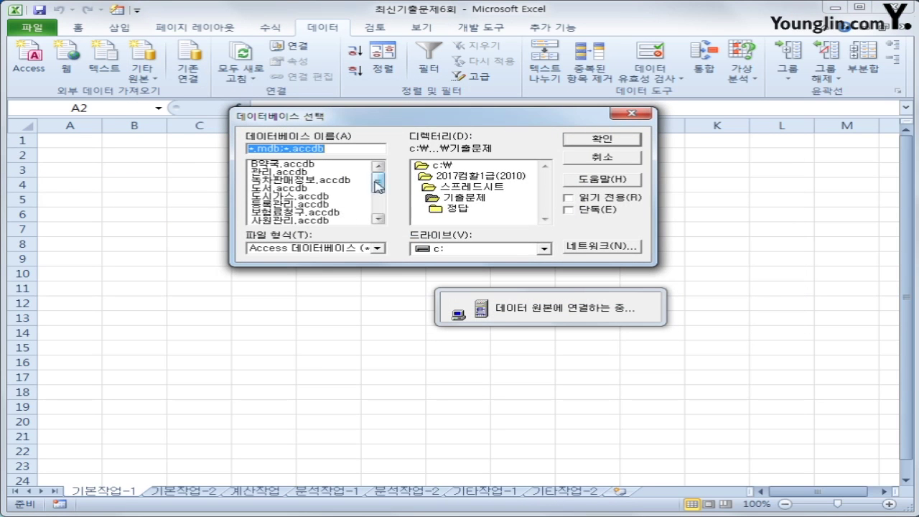
Choose 판매.accdb in the 기출문제 folder as the database to query.
click(378, 215)
click(263, 205)
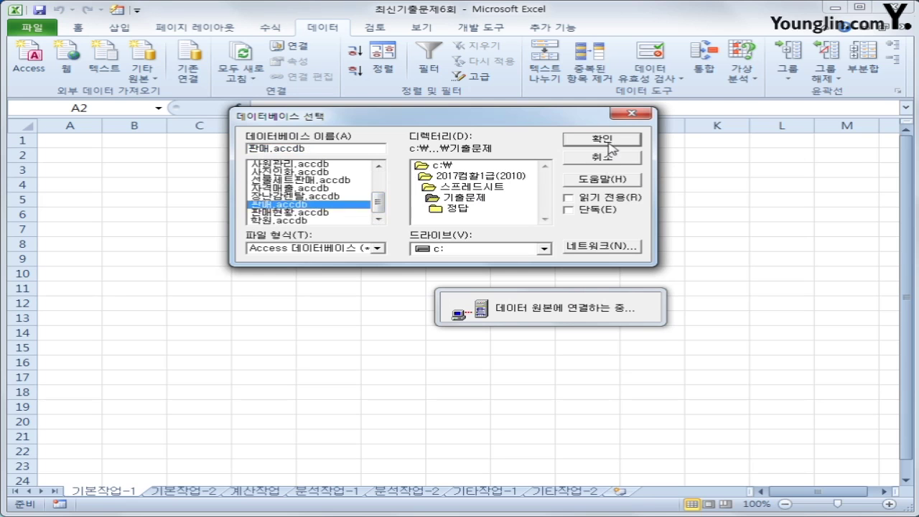
click(603, 139)
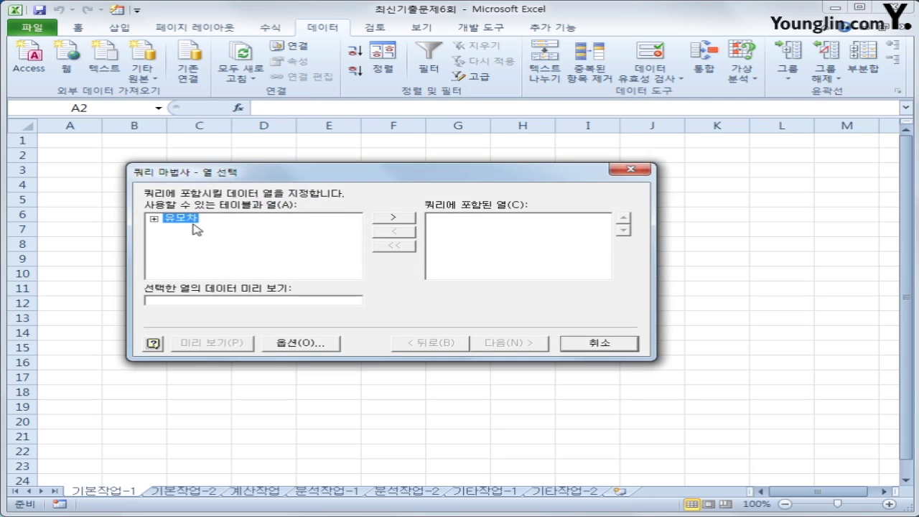
Include the 제품코드, 분류, 브랜드, 가격, 제조년도 and 판매량 columns of the 유모차 table in the query.
double_click(191, 219)
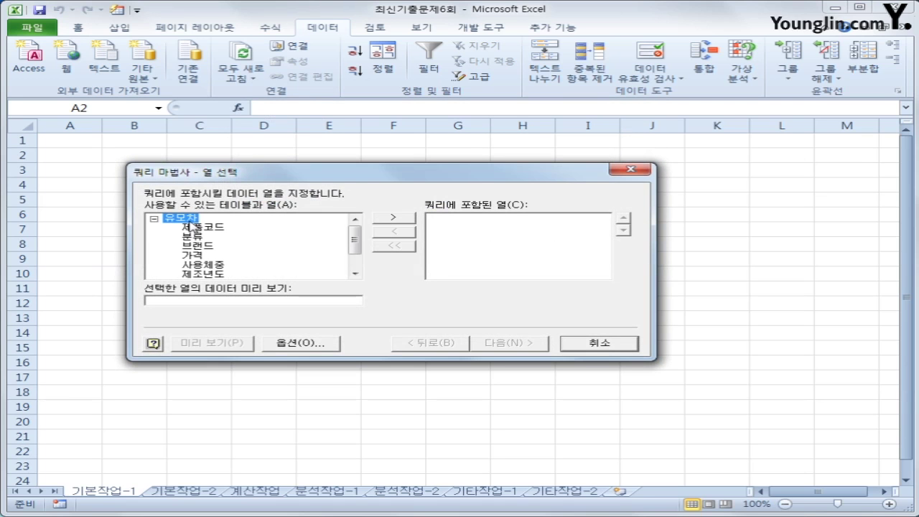
double_click(194, 227)
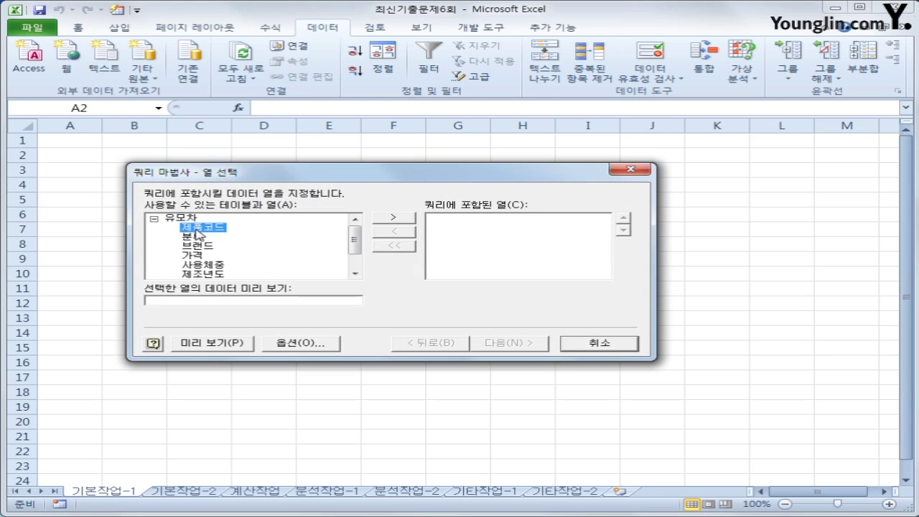
double_click(196, 230)
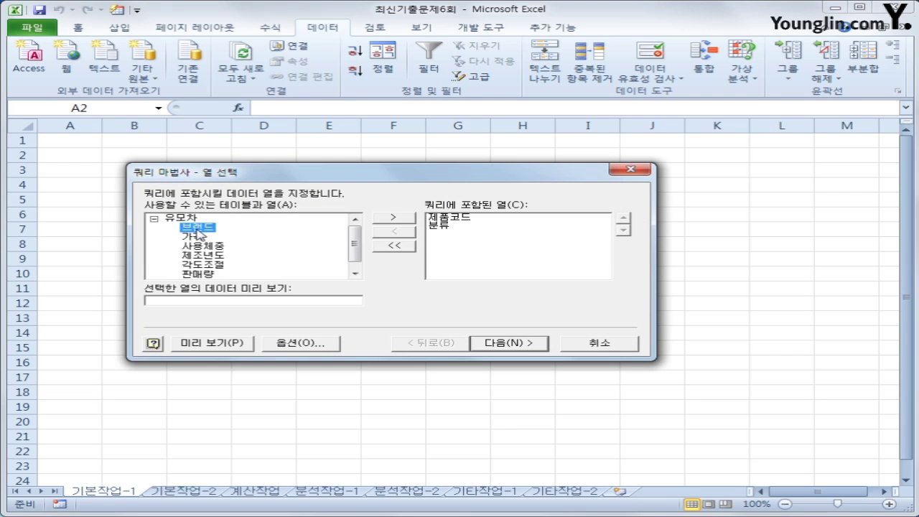
double_click(198, 228)
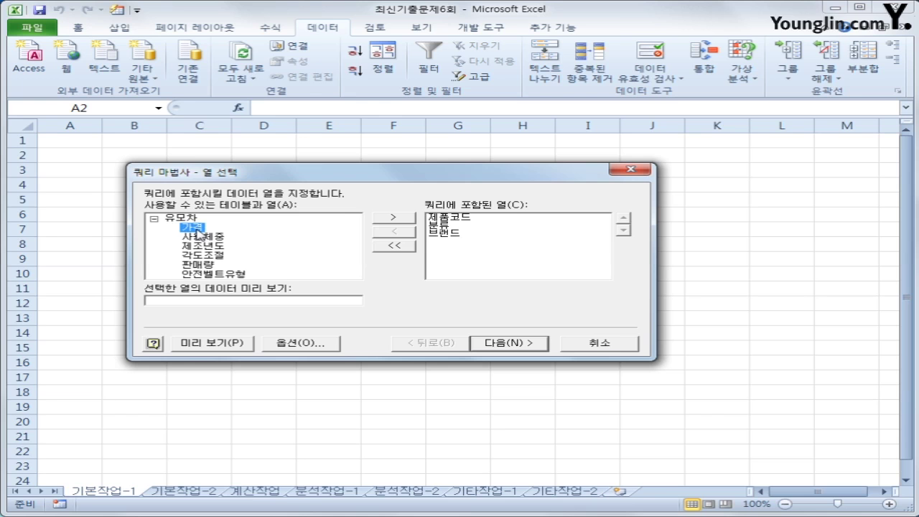
double_click(199, 230)
double_click(200, 238)
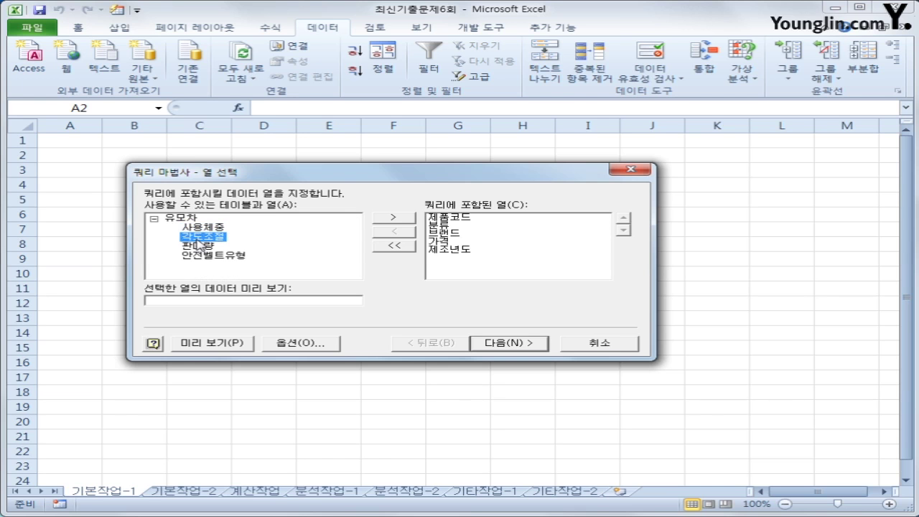
double_click(200, 245)
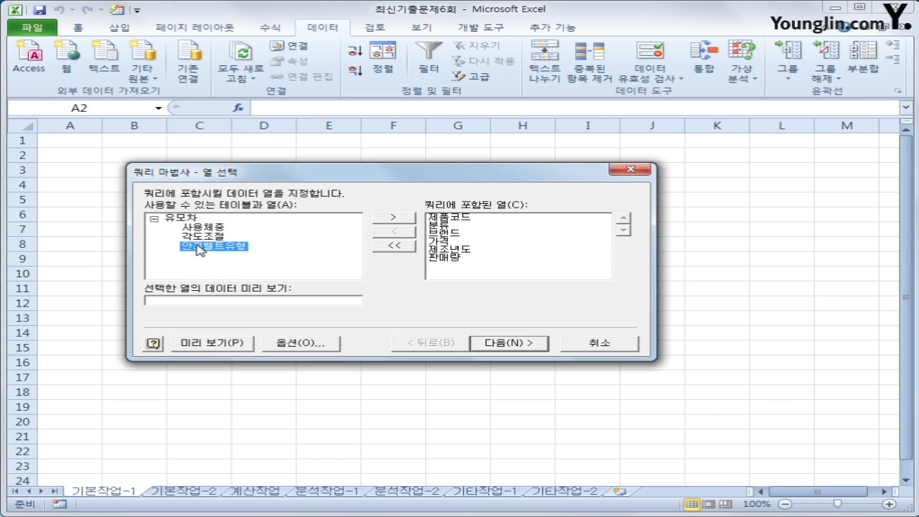
click(480, 344)
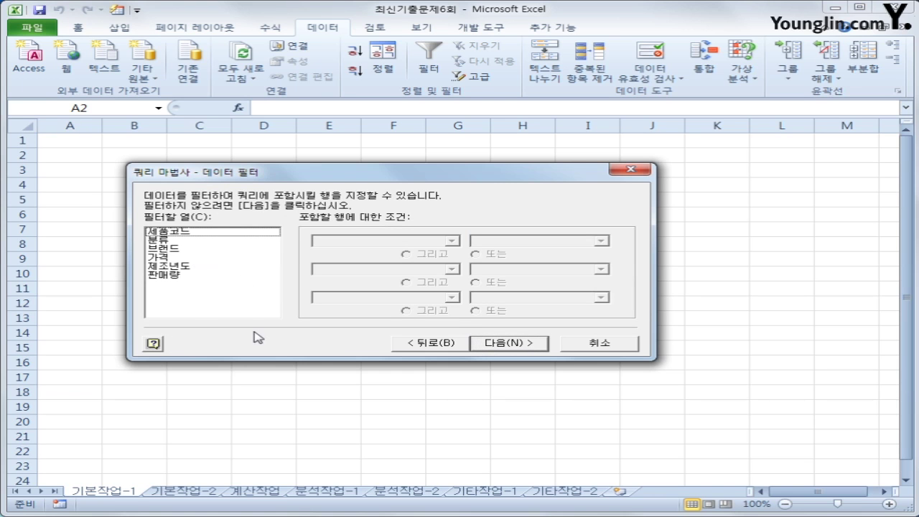
Filter the 브랜드 column to rows equal to 퀴디 or equal to 스토키.
click(186, 250)
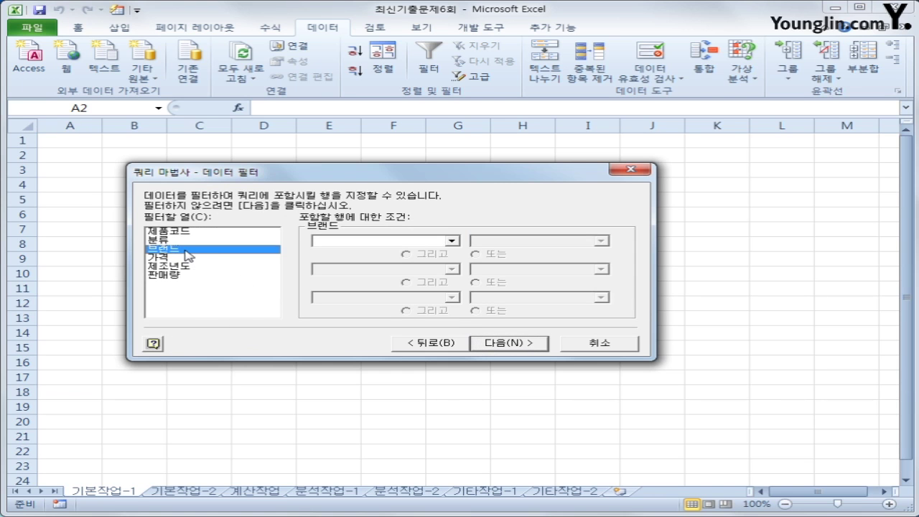
click(335, 241)
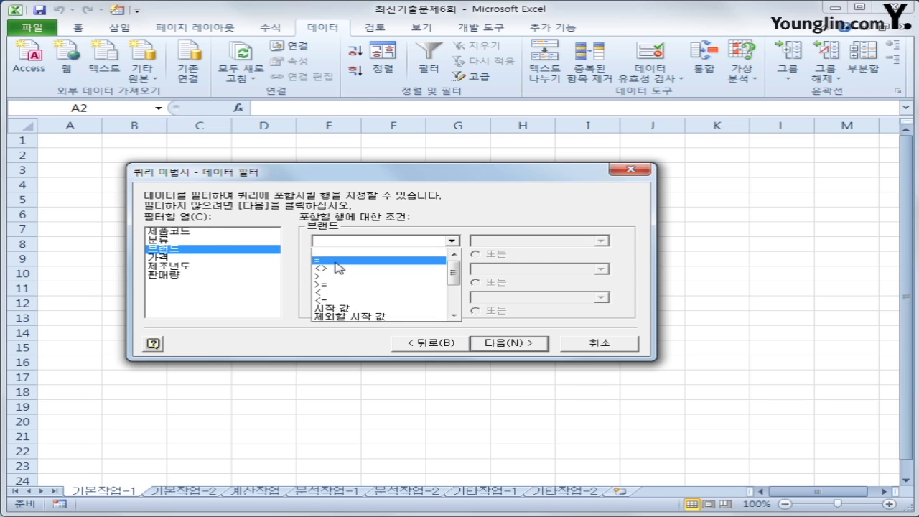
click(339, 260)
click(601, 241)
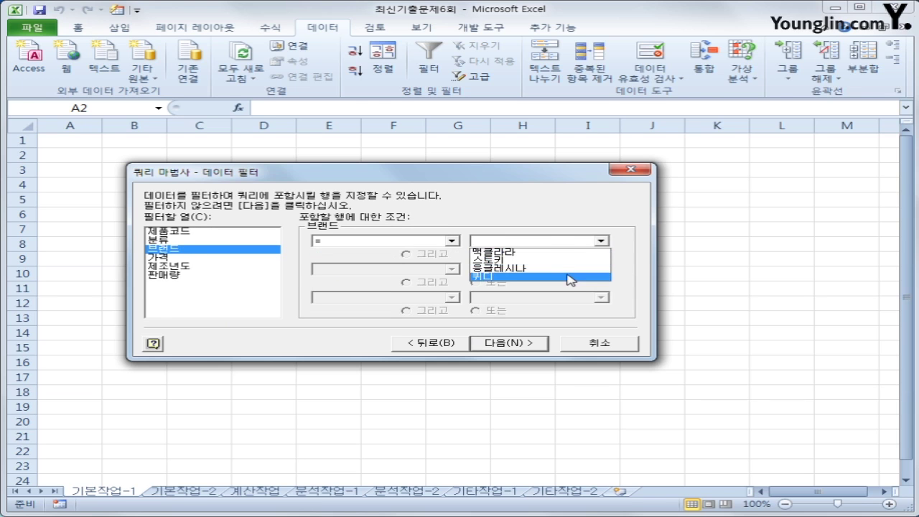
click(573, 274)
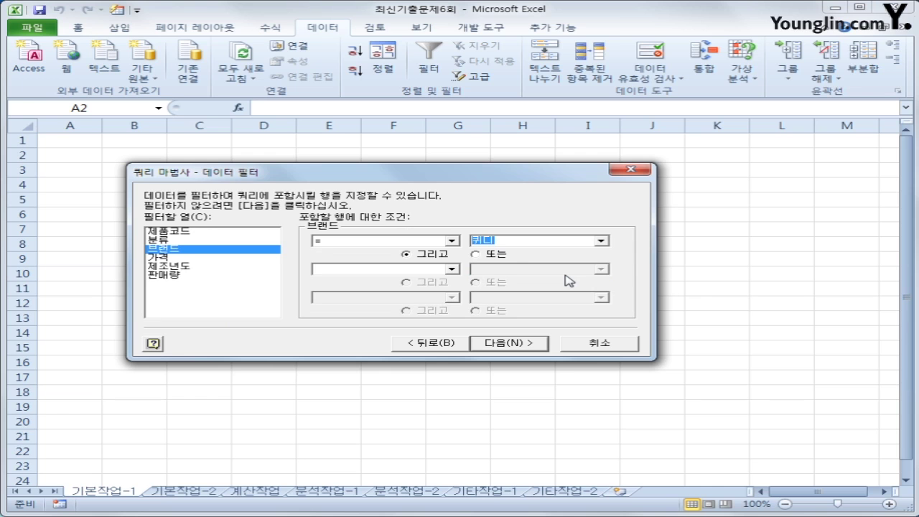
click(475, 254)
click(453, 270)
click(406, 288)
click(601, 269)
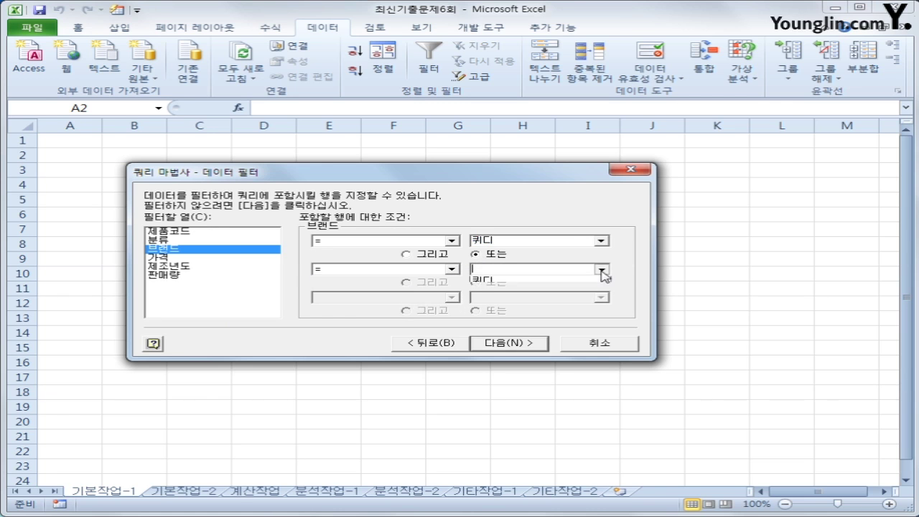
click(572, 291)
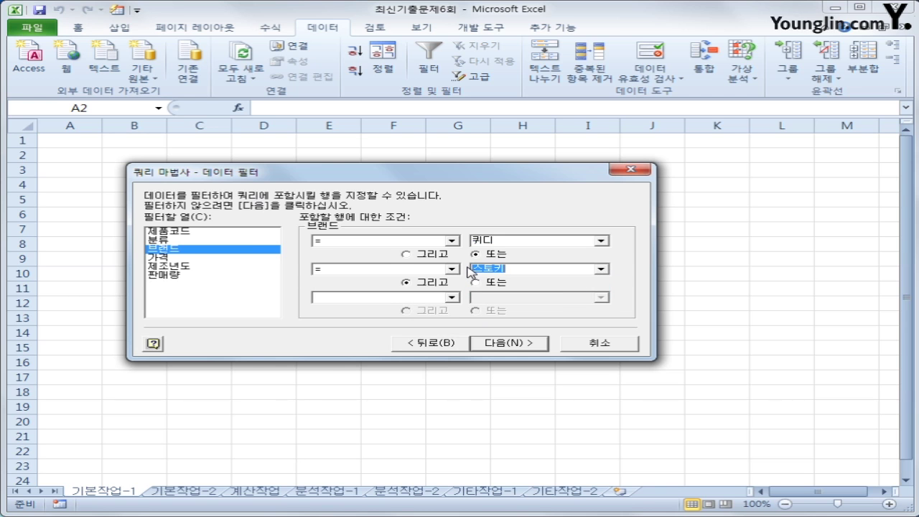
Add a filter condition on the 가격 column for values less than 1000000 and proceed to the sort order.
click(200, 258)
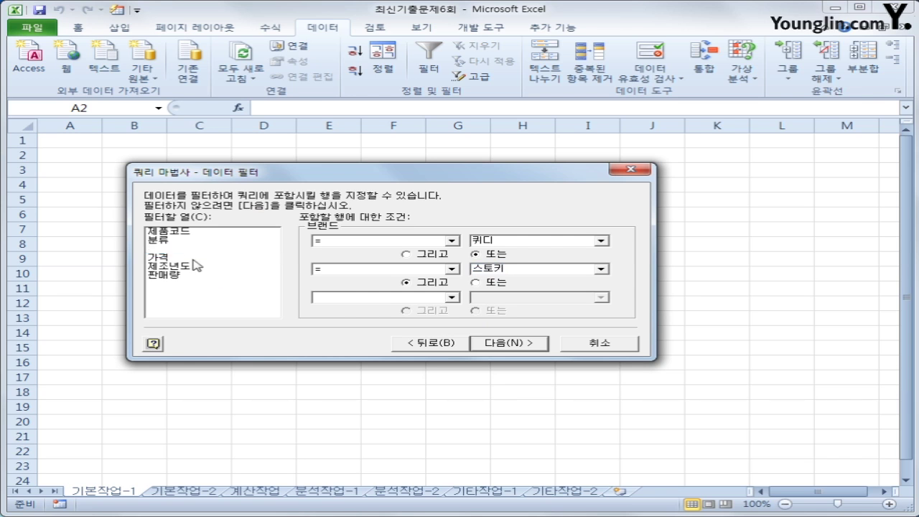
click(369, 242)
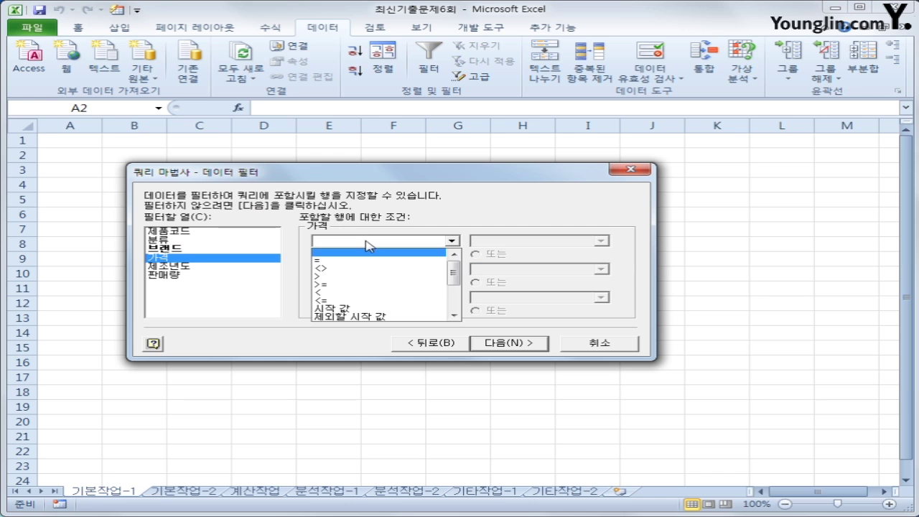
click(366, 294)
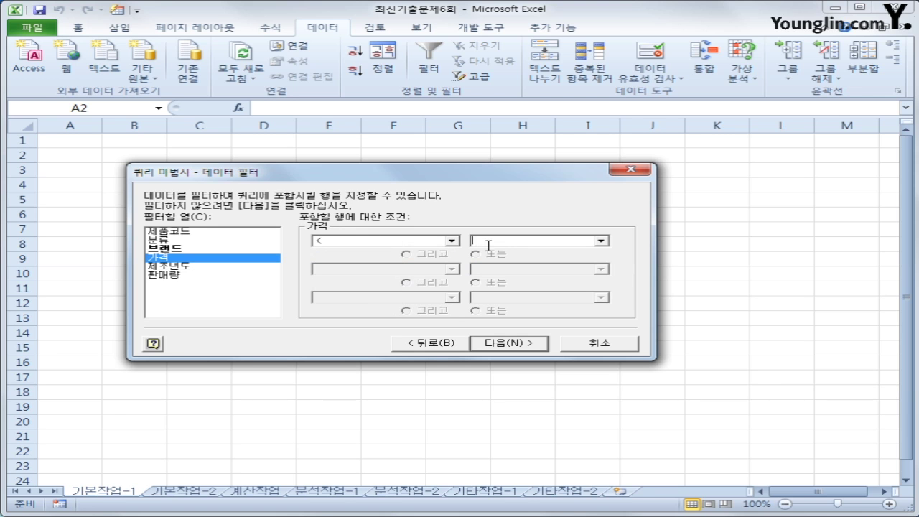
text(1000000)
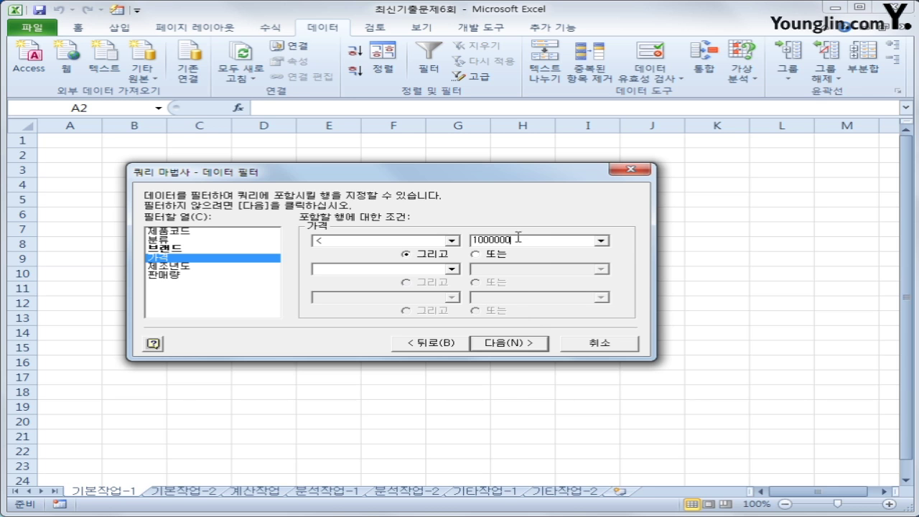
click(540, 346)
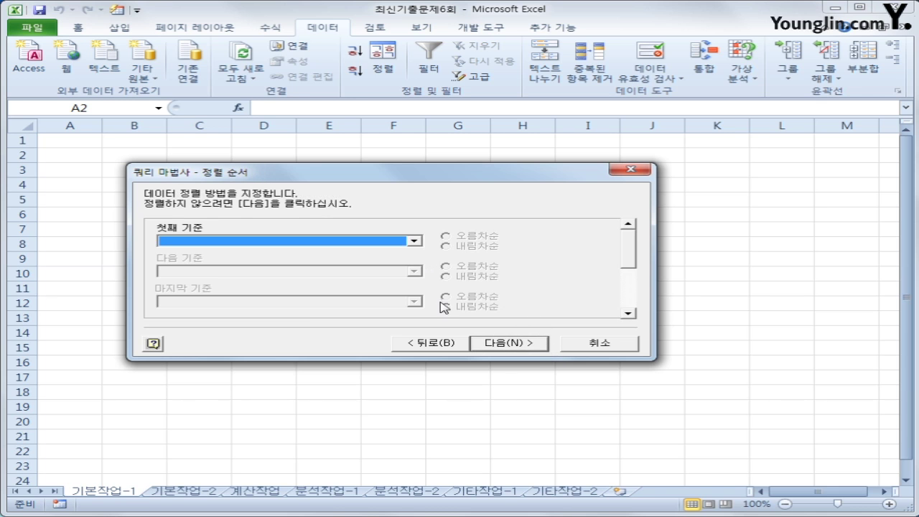
Sort the query first by 가격 ascending and second by 판매량 ascending.
click(414, 241)
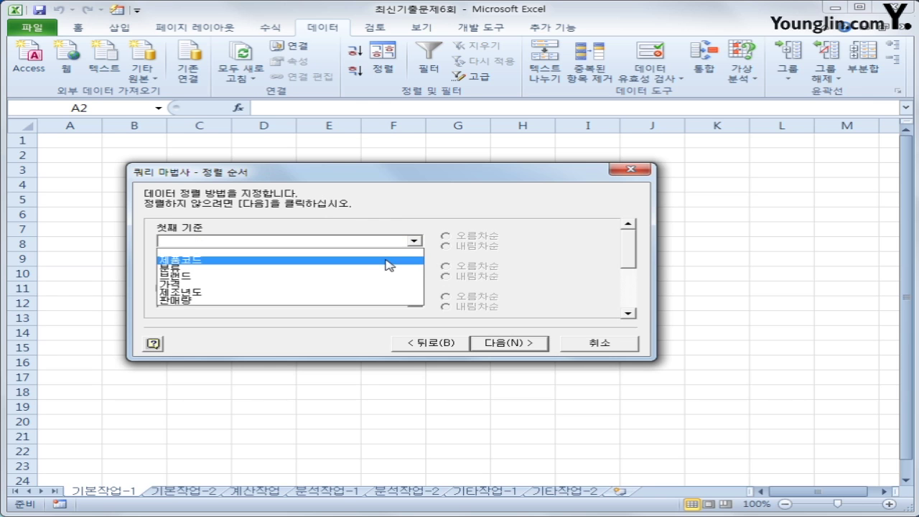
click(372, 290)
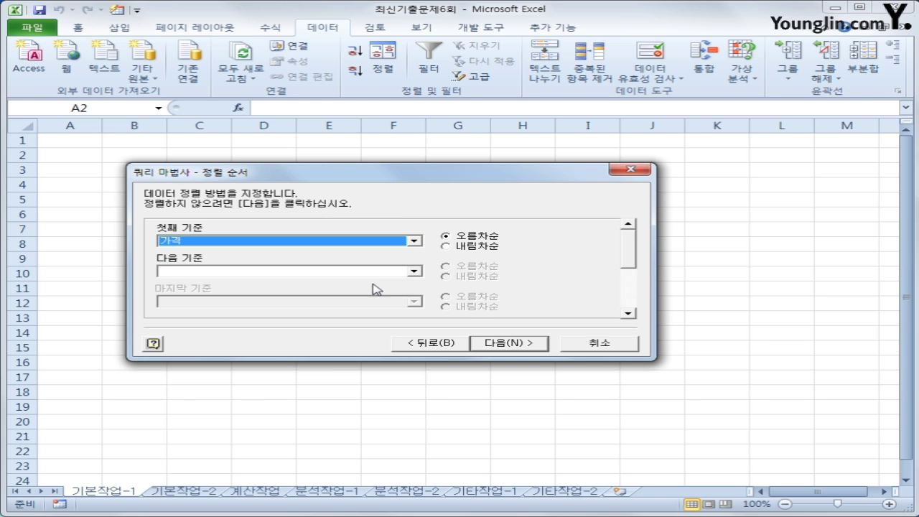
click(415, 273)
click(415, 272)
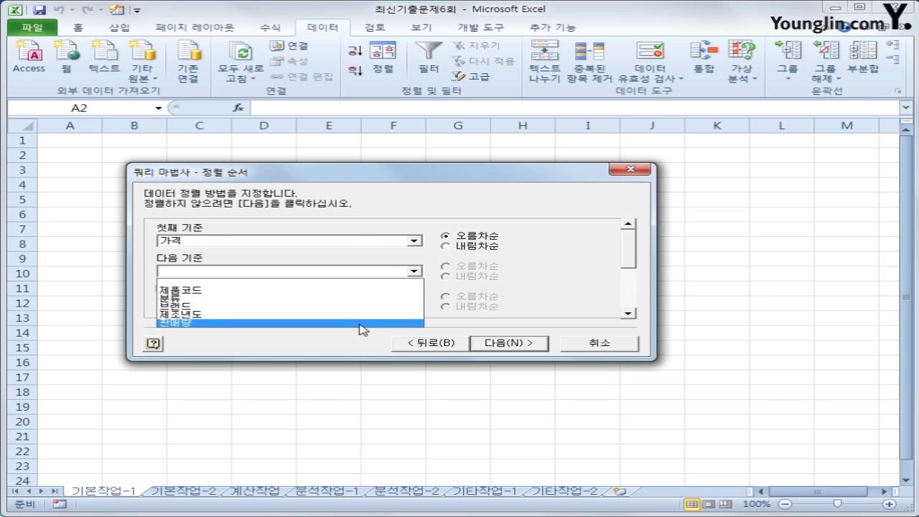
click(361, 324)
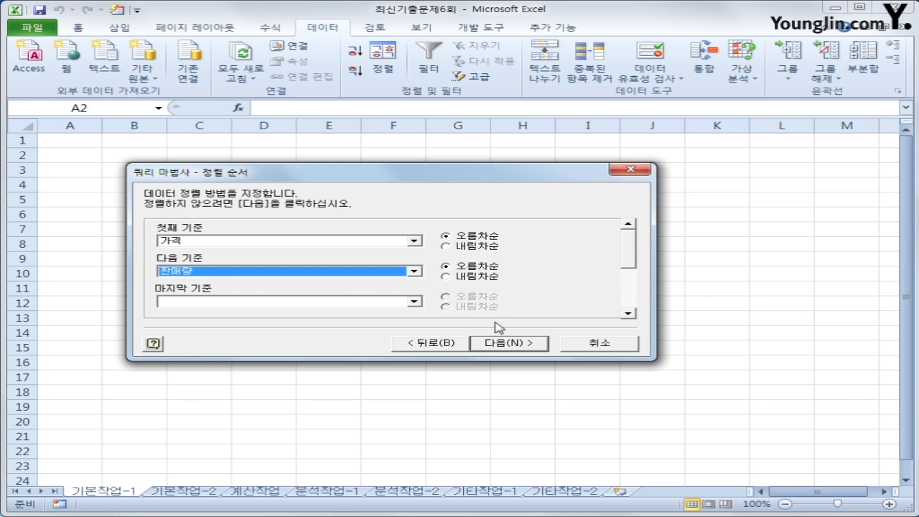
click(511, 344)
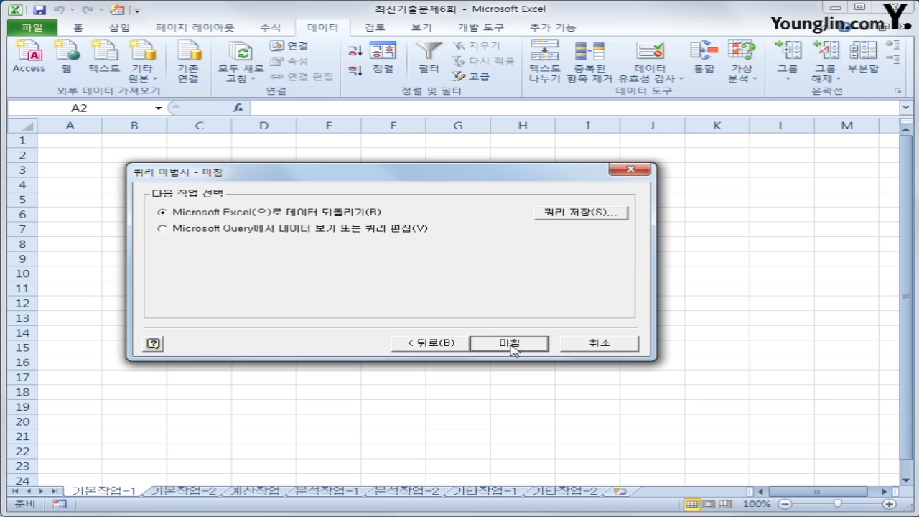
Finish the query and return the data to Excel as a table in the existing worksheet starting at cell B2.
click(511, 344)
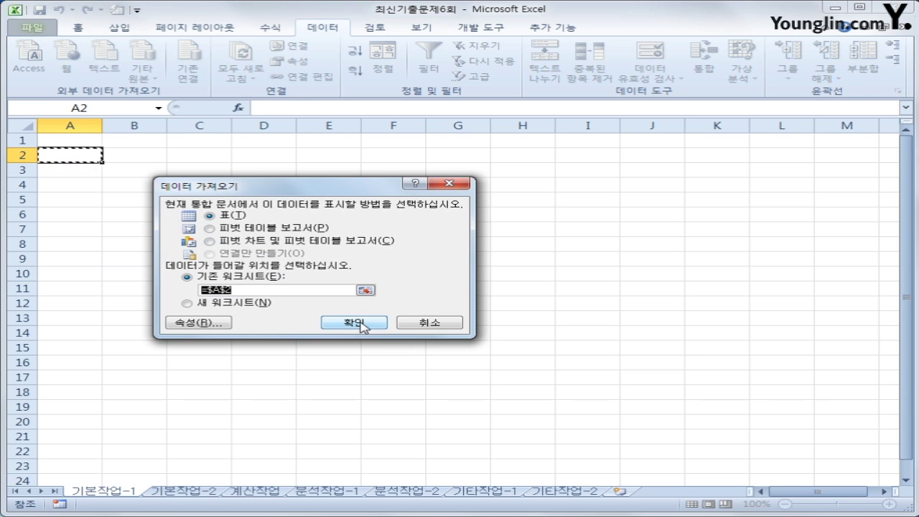
click(120, 156)
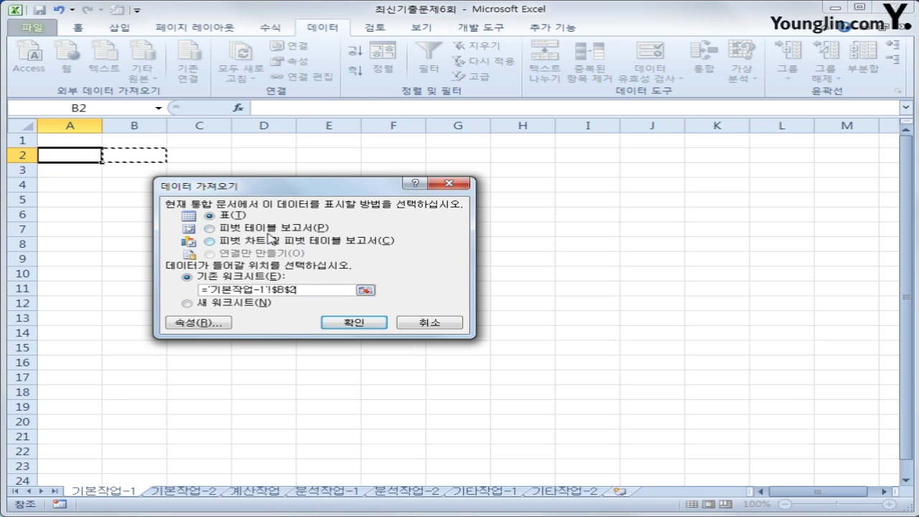
click(347, 324)
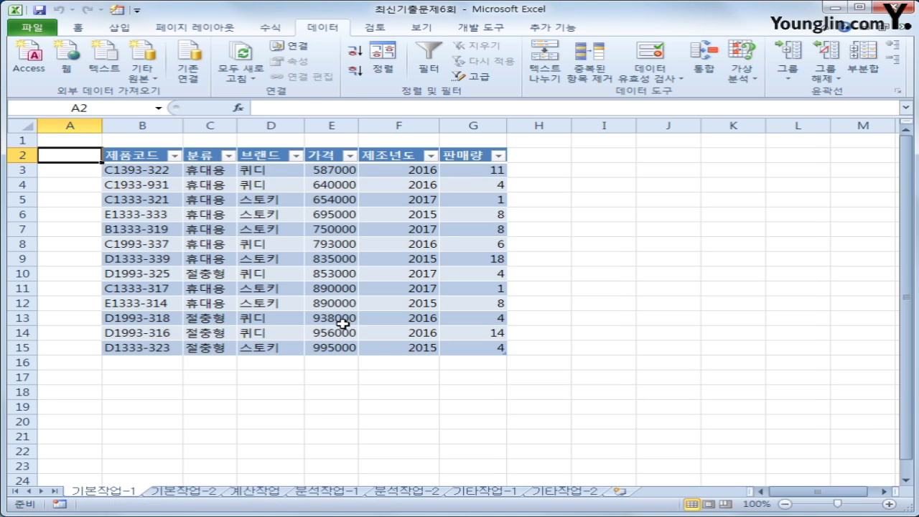
Convert the imported table starting at B2 to a normal range, accepting the permanent removal of its query definition.
click(138, 158)
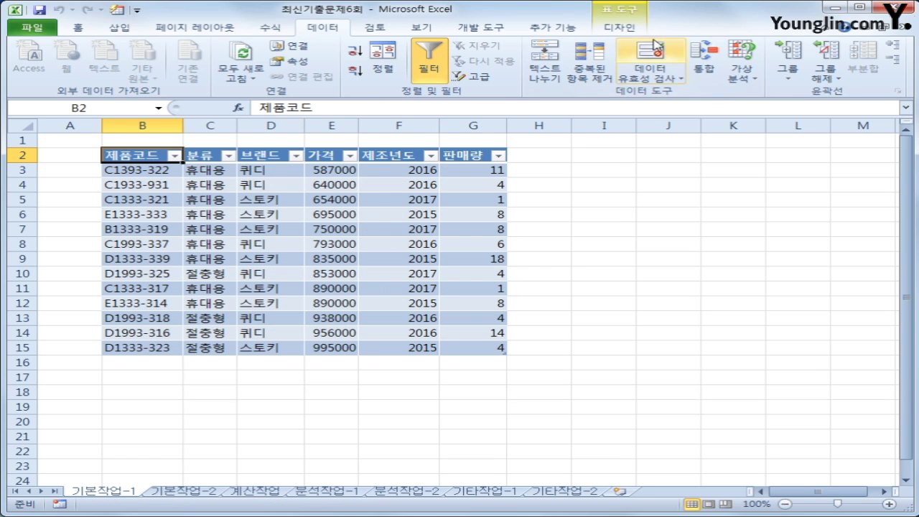
click(620, 30)
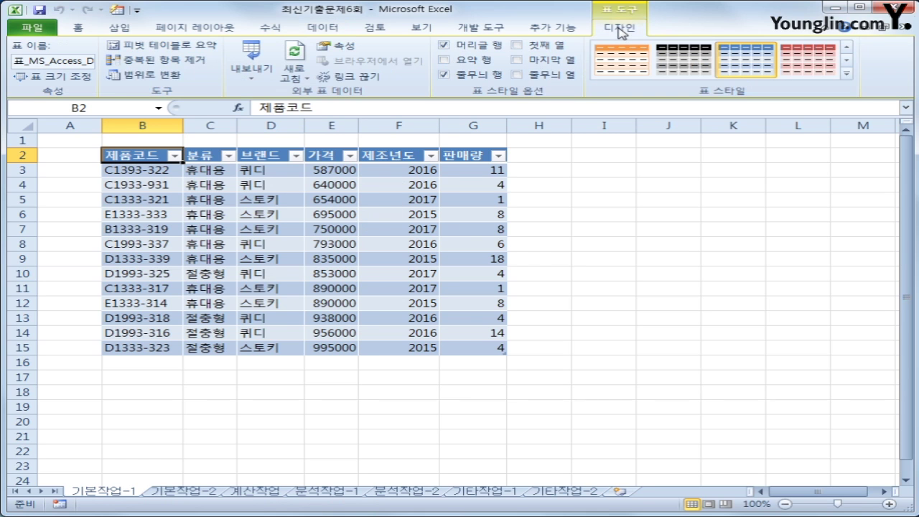
click(152, 78)
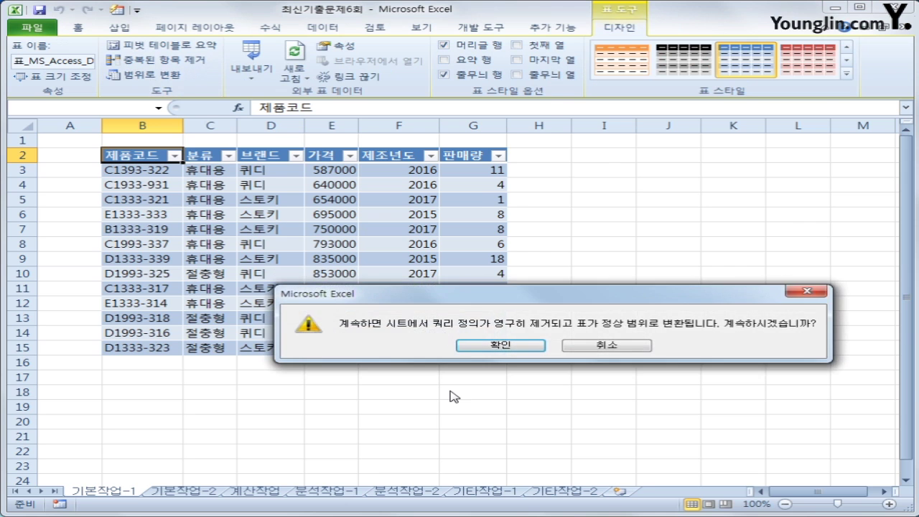
drag(505, 311, 443, 236)
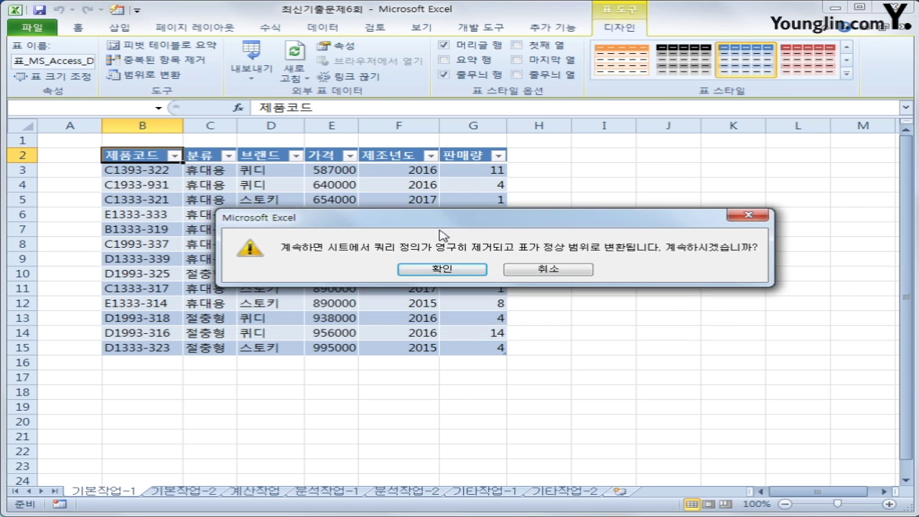
click(438, 268)
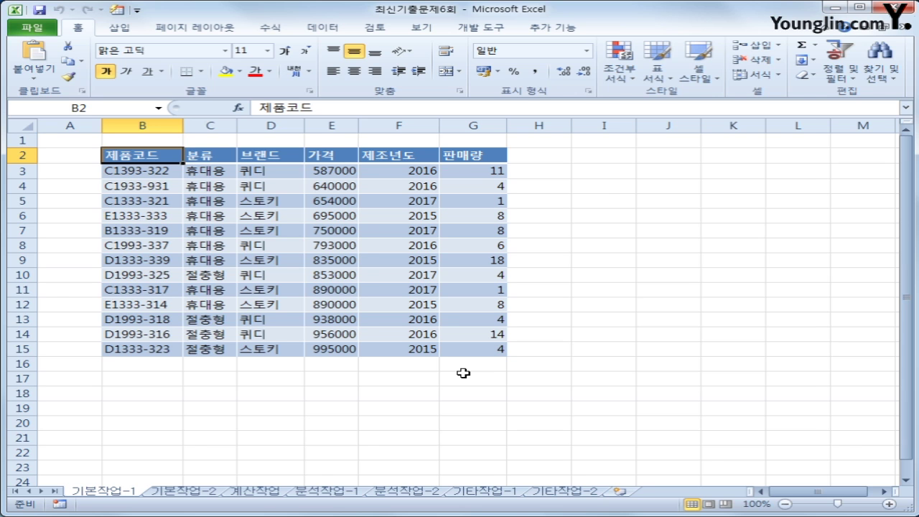
Open the 기본작업-2 sheet and examine the [표1] data, especially the 제품코드 and 사용체중 columns and the empty area below the table.
click(184, 491)
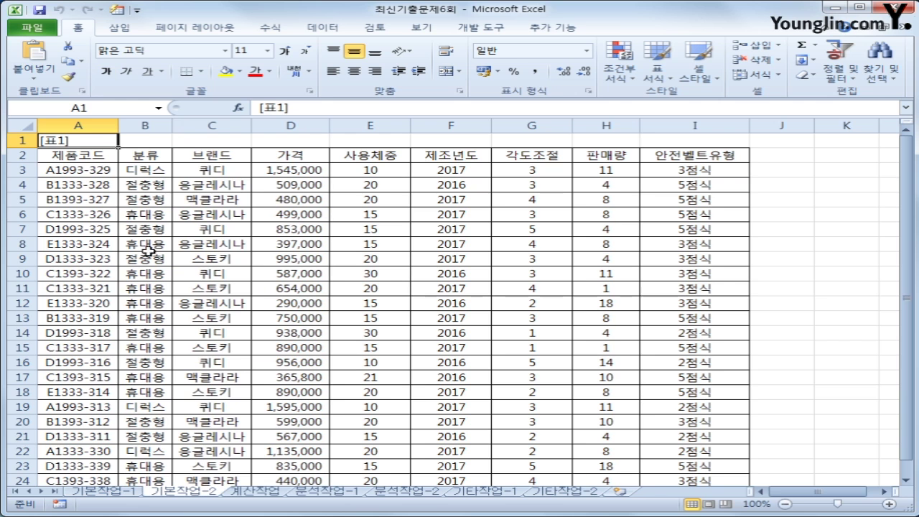
drag(76, 153, 694, 452)
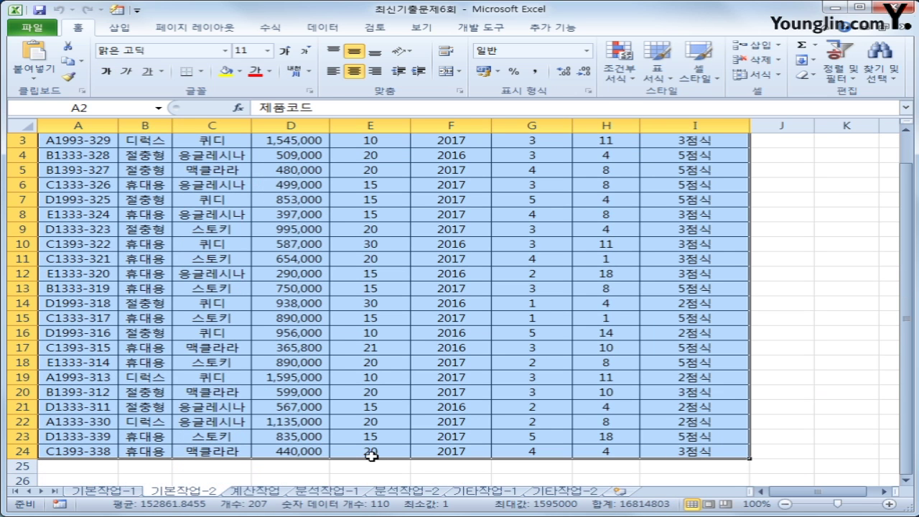
scroll(314, 436, up, 1)
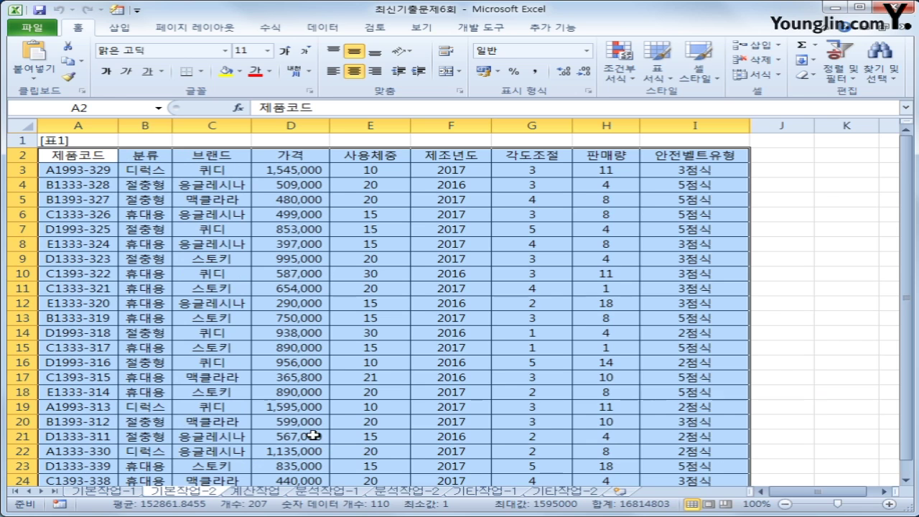
click(76, 154)
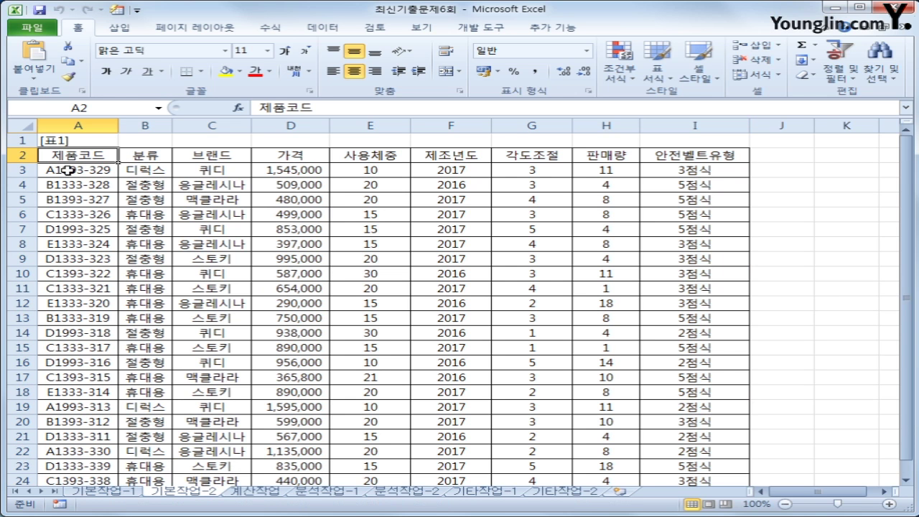
click(66, 188)
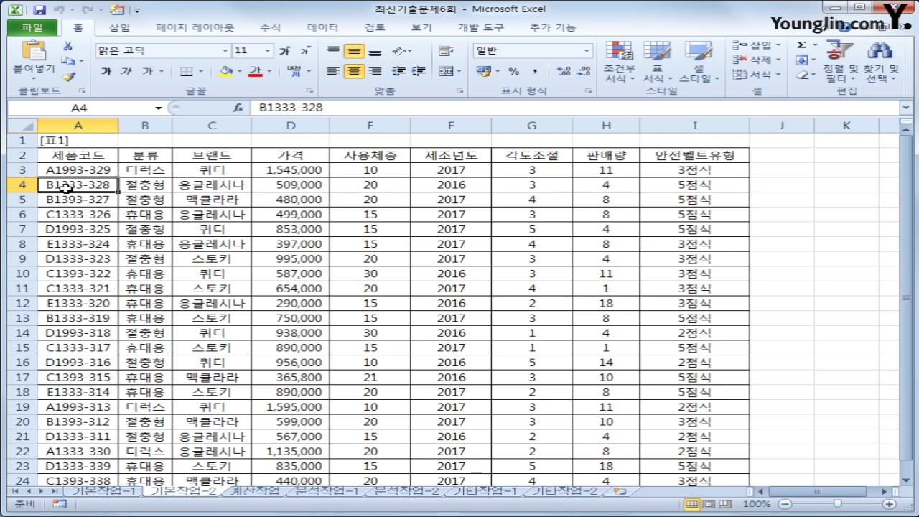
click(389, 171)
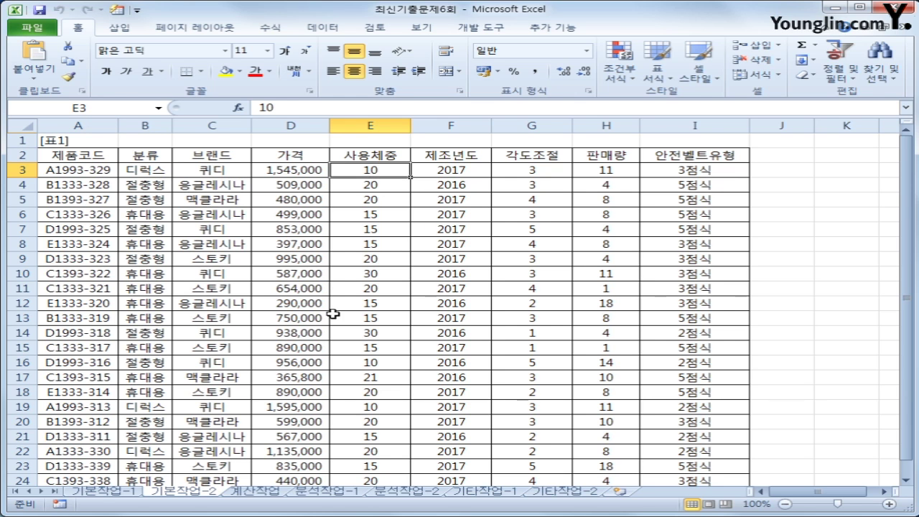
scroll(334, 316, down, 2)
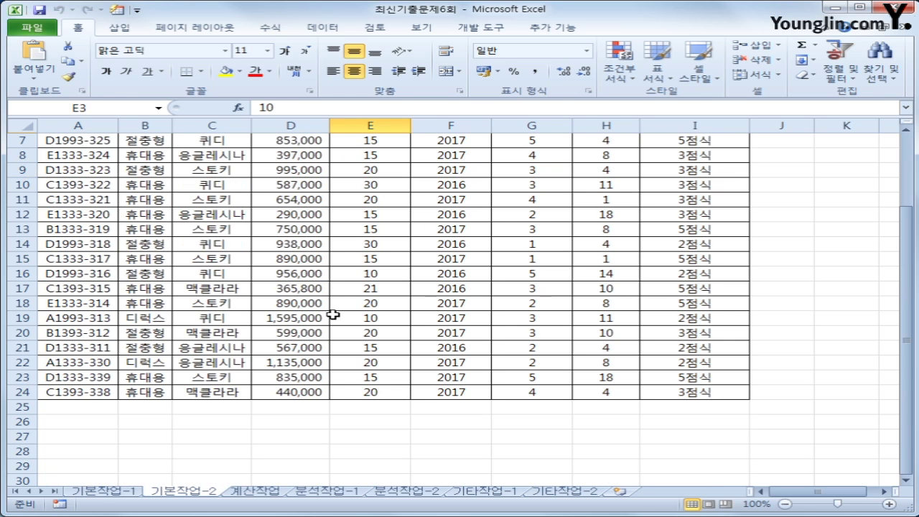
click(65, 429)
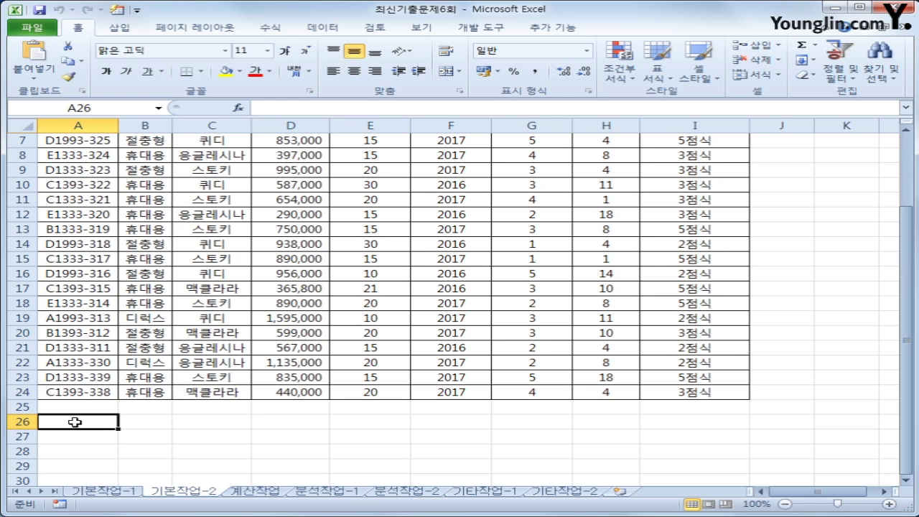
scroll(179, 422, up, 2)
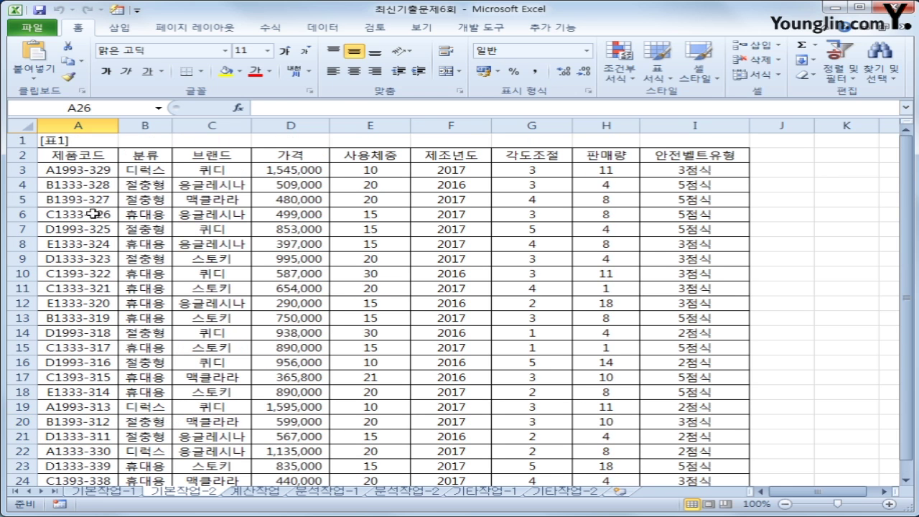
click(97, 158)
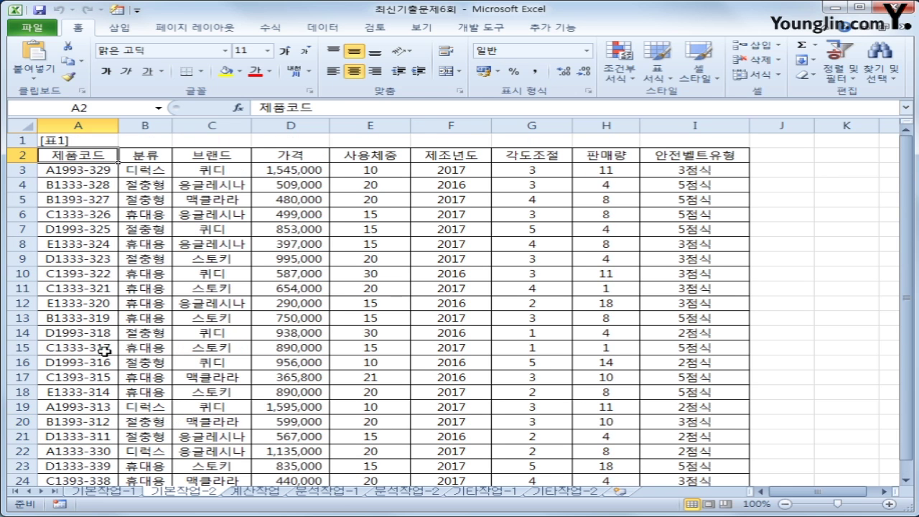
Enter the criteria heading 코드 in cell A26 below the table.
scroll(104, 351, down, 2)
click(71, 423)
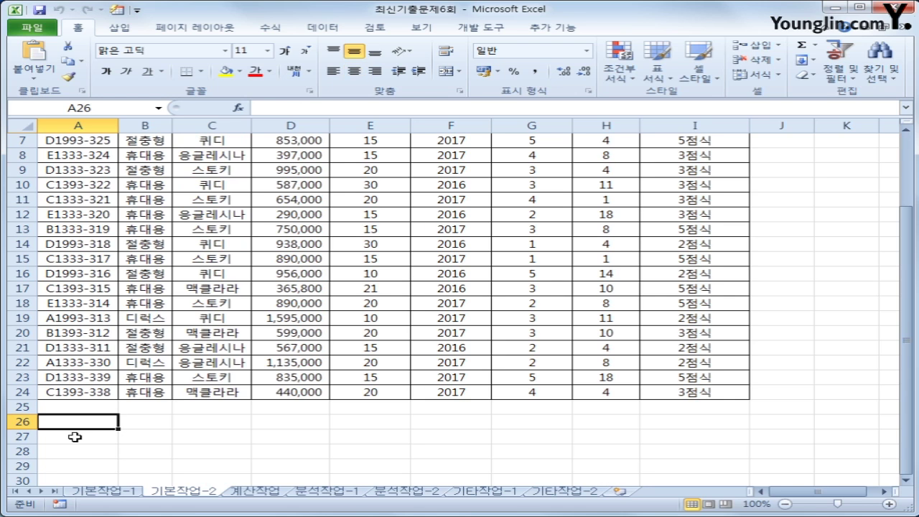
text(z)
key(BackSpace)
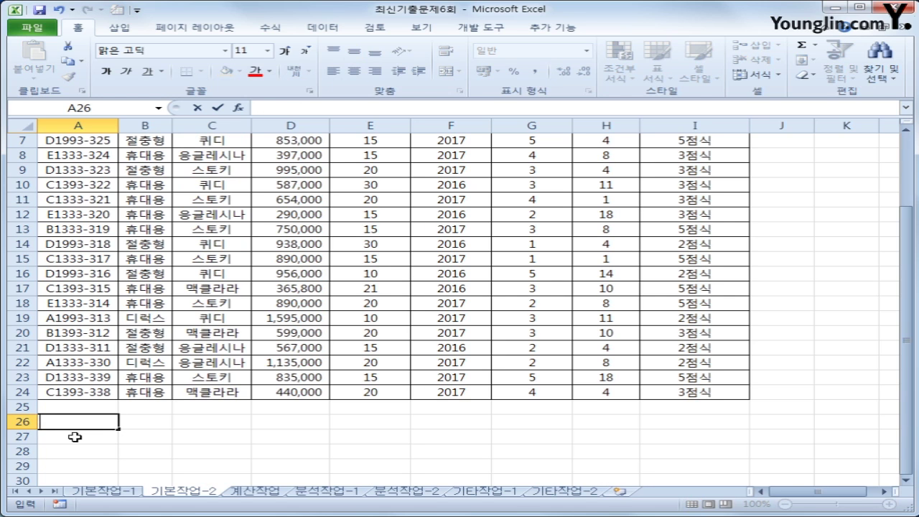
text(코드)
key(Return)
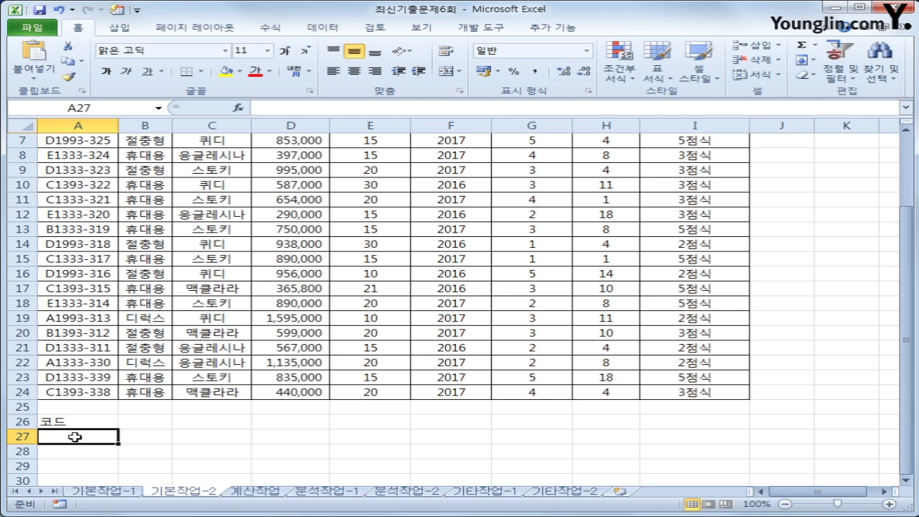
Enter the formula =LEFT(A3,1)<>"B" in cell A27 as the condition under 코드.
text(=)
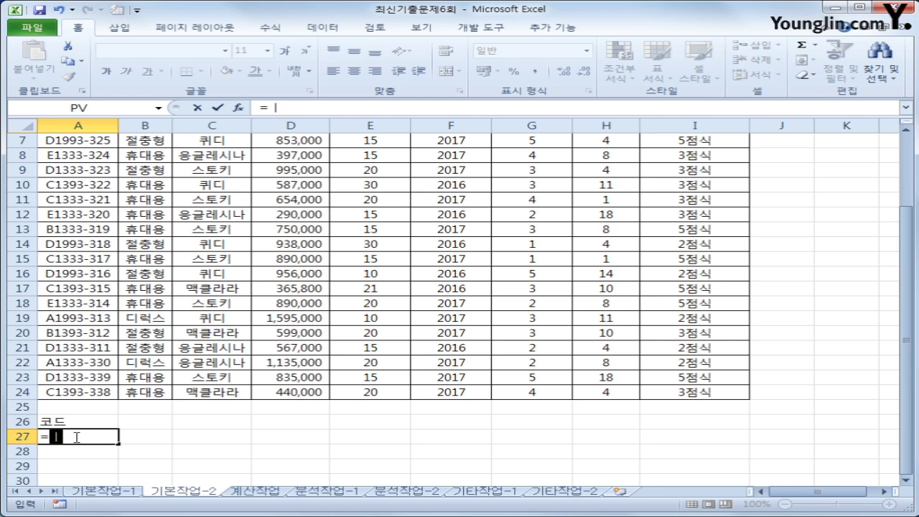
text(left()
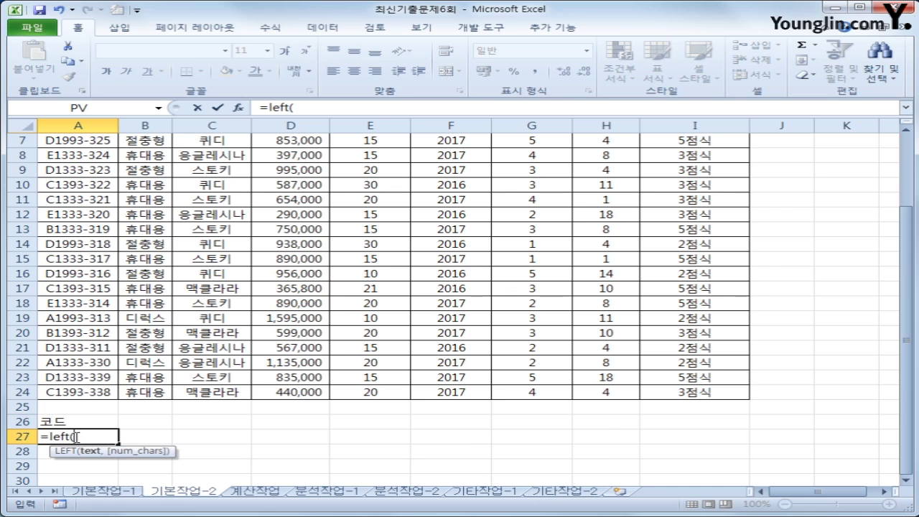
scroll(78, 361, up, 2)
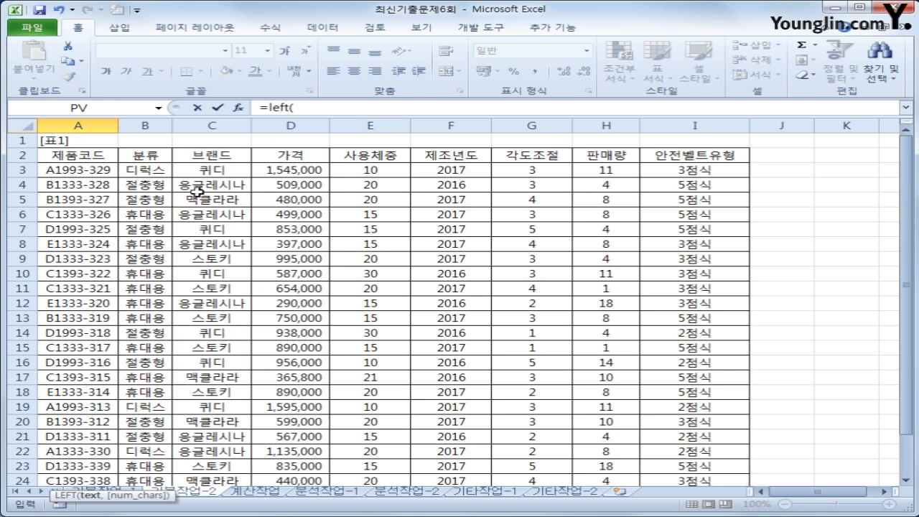
click(103, 170)
text(,1)
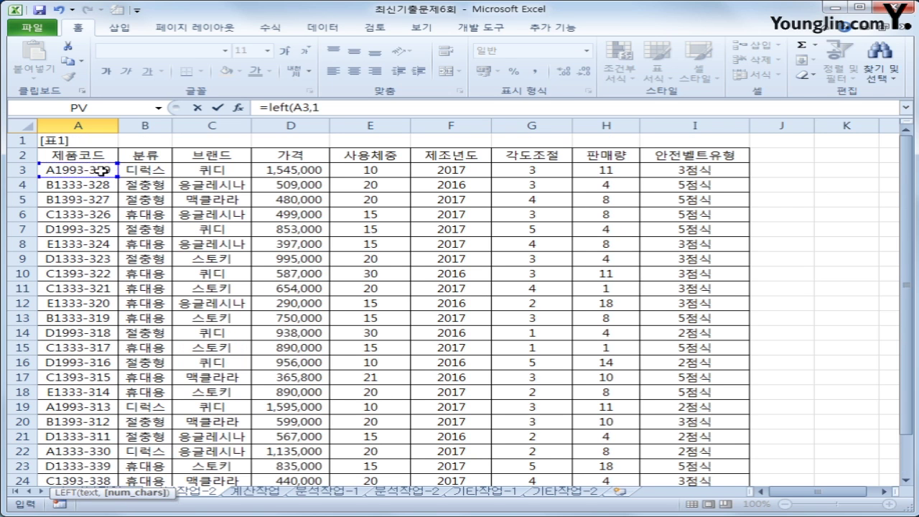
text()=)
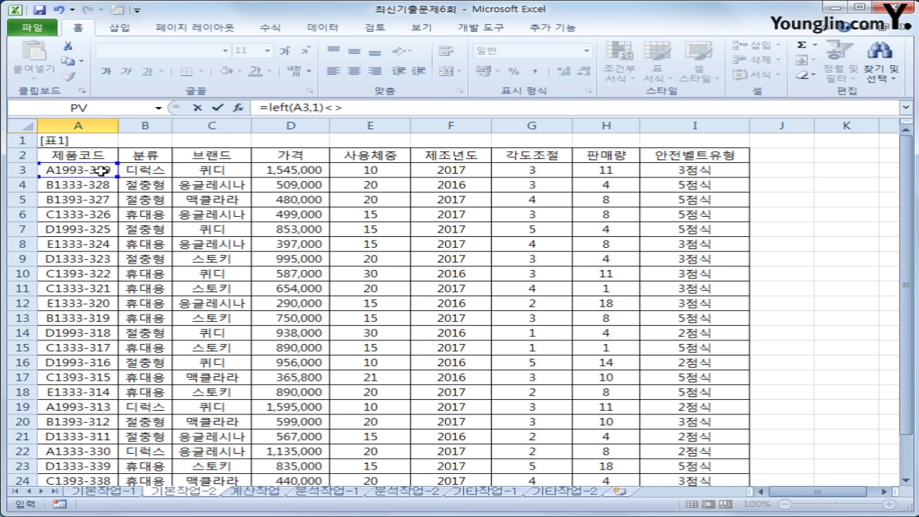
text("B")
key(Return)
key(Up)
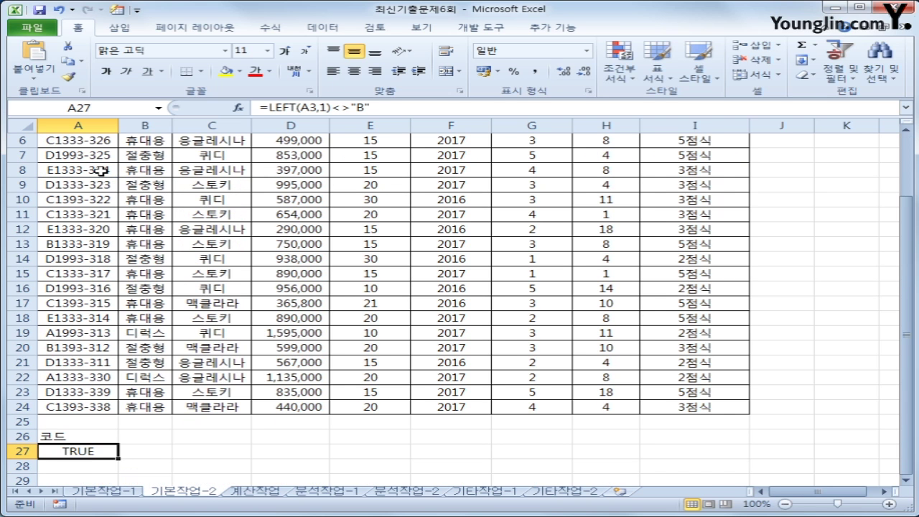
Enter the second criteria heading 평균 in cell B26.
key(Up)
key(Right)
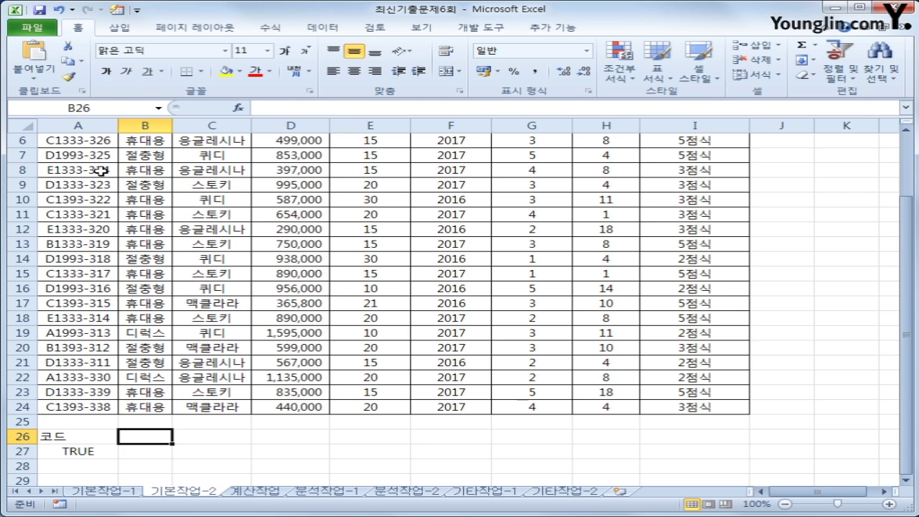
text(vu)
key(BackSpace)
key(BackSpace)
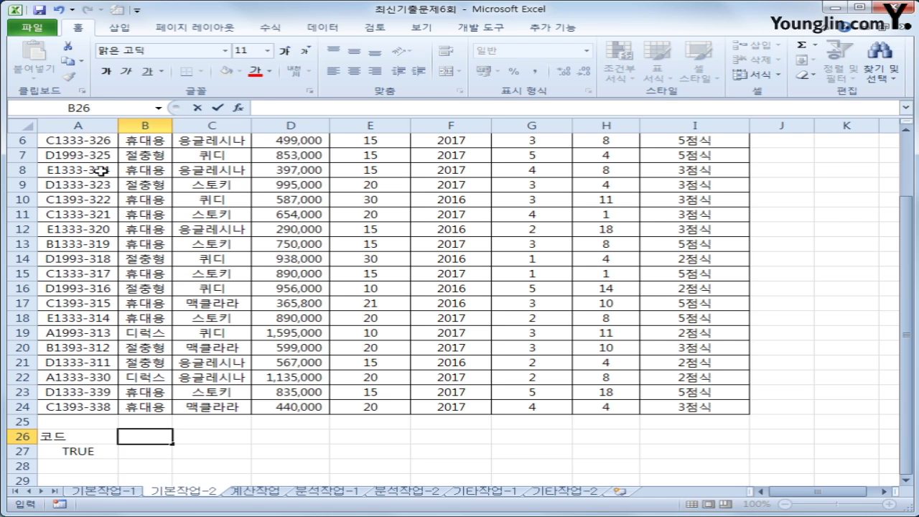
text(평ㄱㅠㄴ)
key(Return)
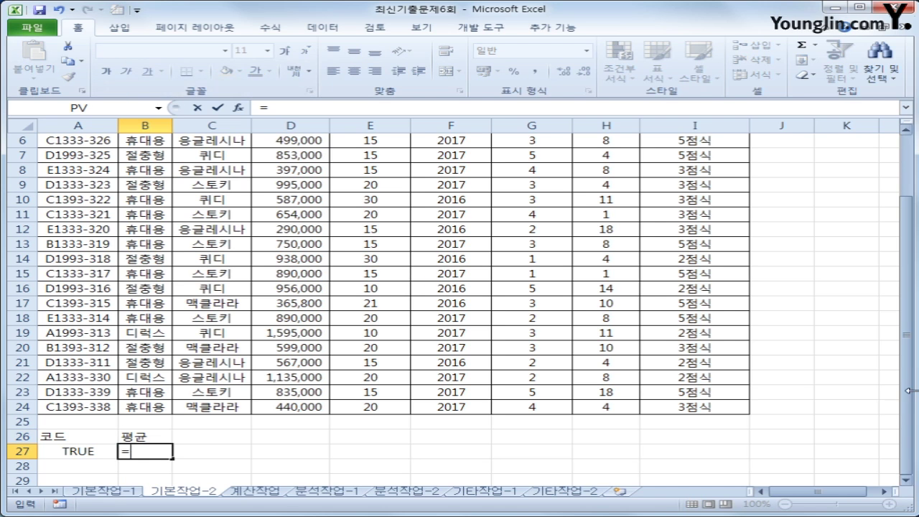
Enter the formula =E3<AVERAGE($E$3:$E$24) in cell B27 to test 사용체중 against its column average.
drag(908, 435, 906, 391)
click(389, 169)
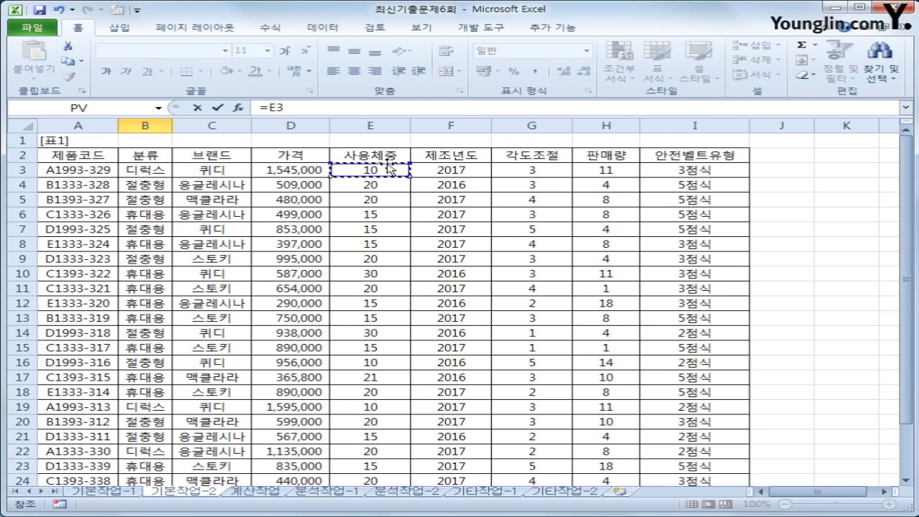
text(<ㅁ)
key(BackSpace)
text(a)
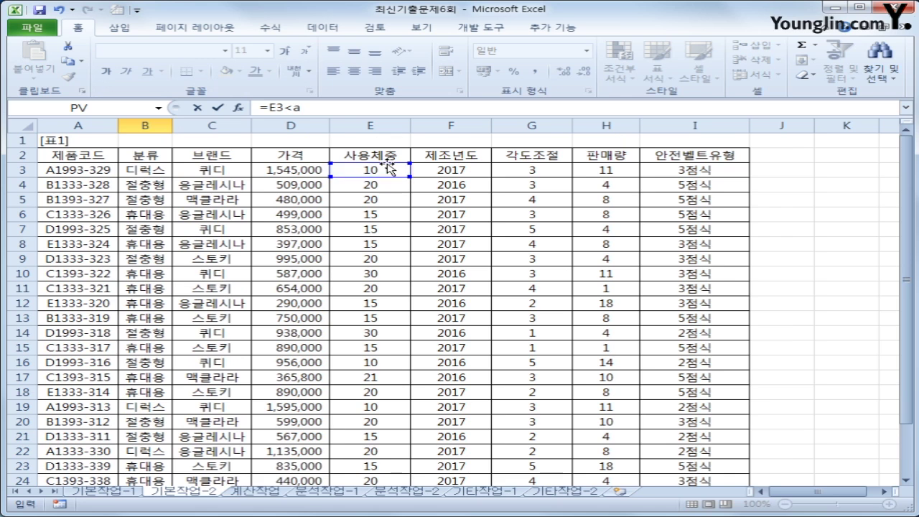
text(verage()
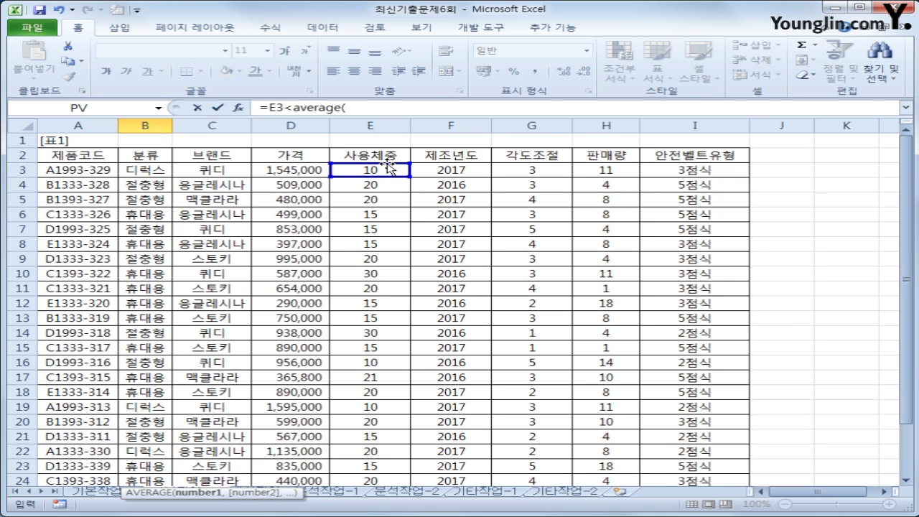
drag(371, 172, 392, 424)
key(F4)
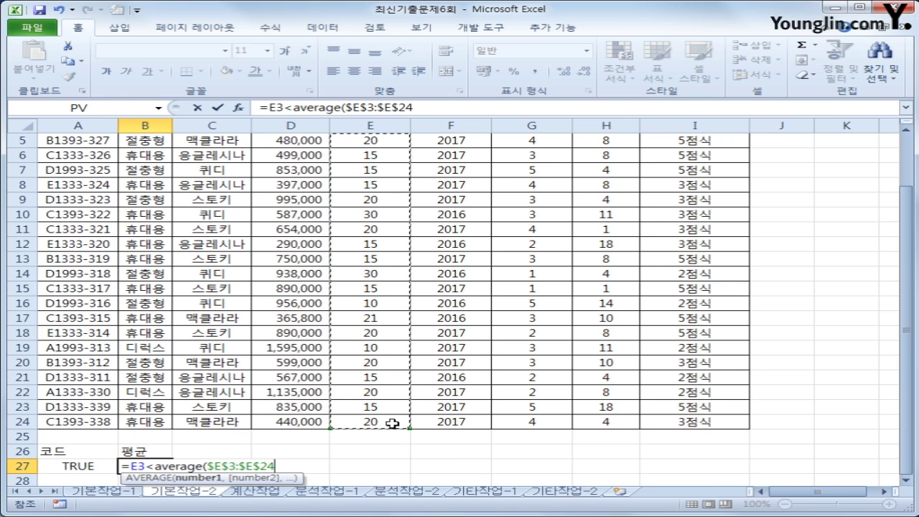
text())
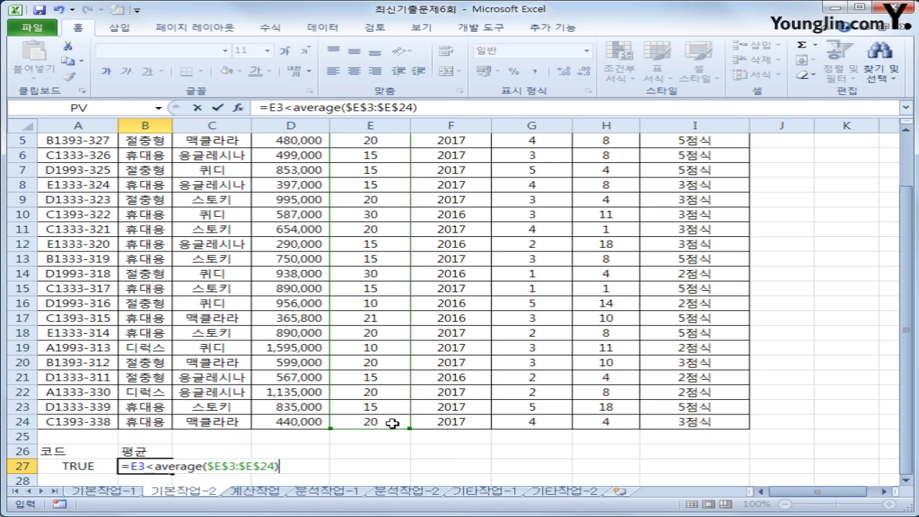
key(Return)
key(Up)
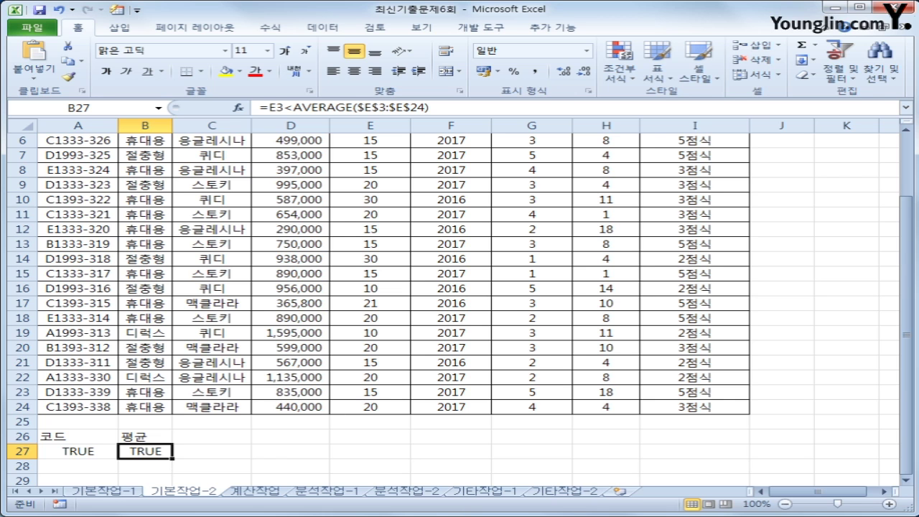
Copy the headings 제품코드, 브랜드, 가격, 제조년도 and 판매량 from [표1] to the row starting at cell A30.
scroll(205, 369, up, 2)
click(65, 155)
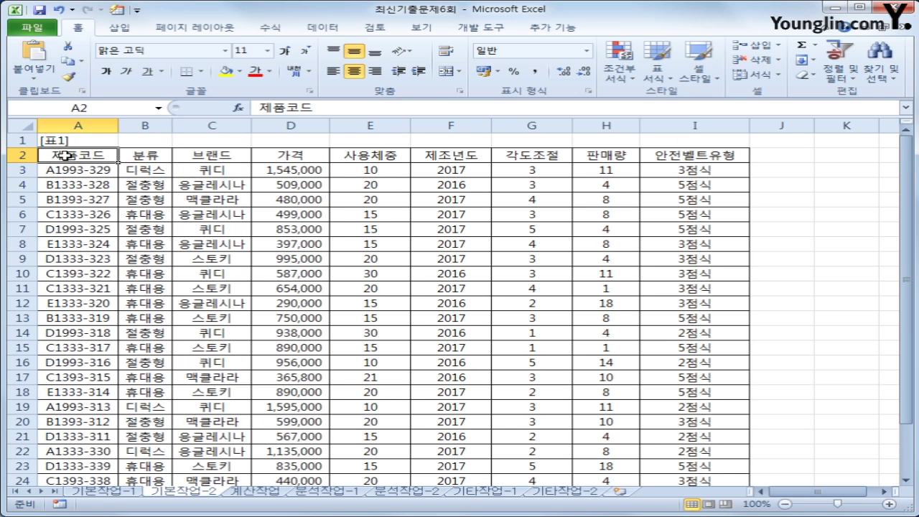
ctrl+click(222, 155)
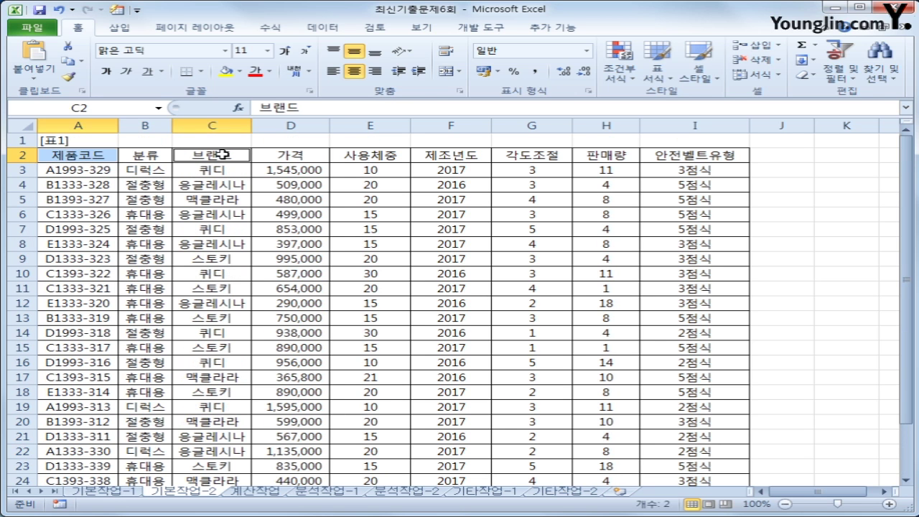
ctrl+click(313, 158)
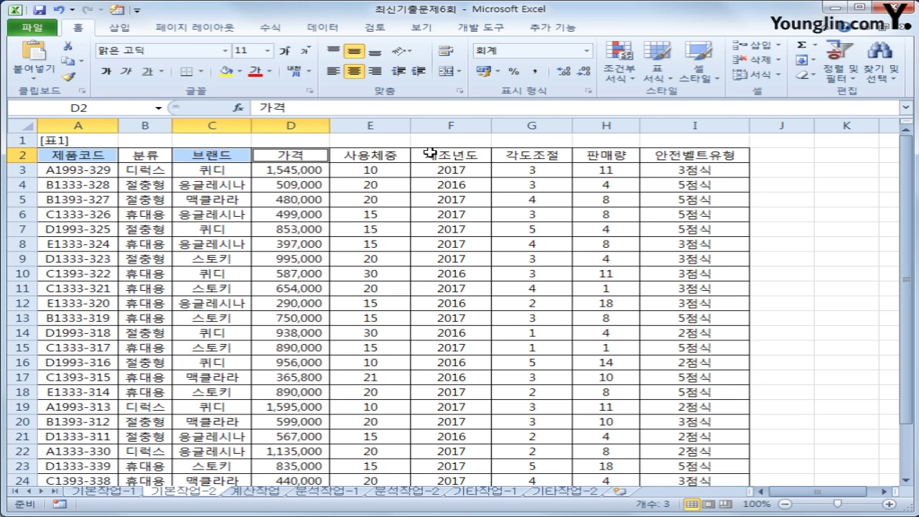
ctrl+click(427, 155)
ctrl+click(603, 157)
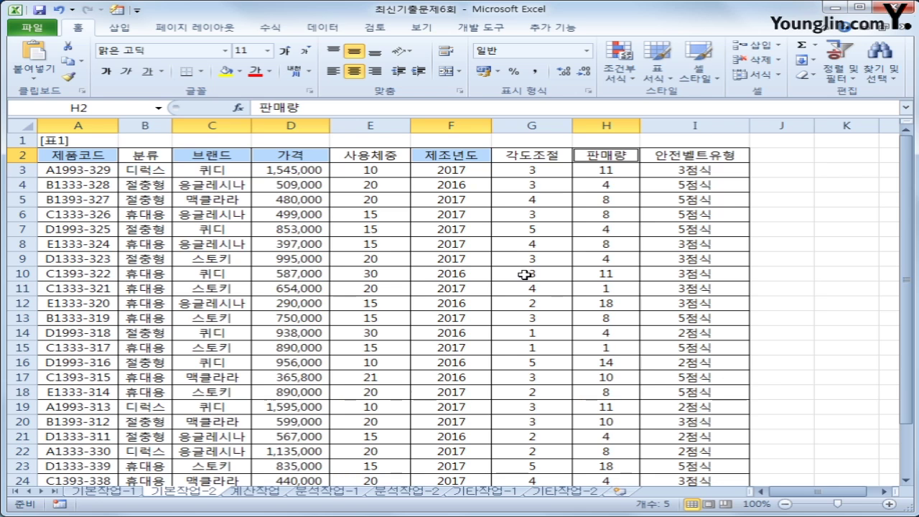
key(ctrl+c)
scroll(276, 357, down, 3)
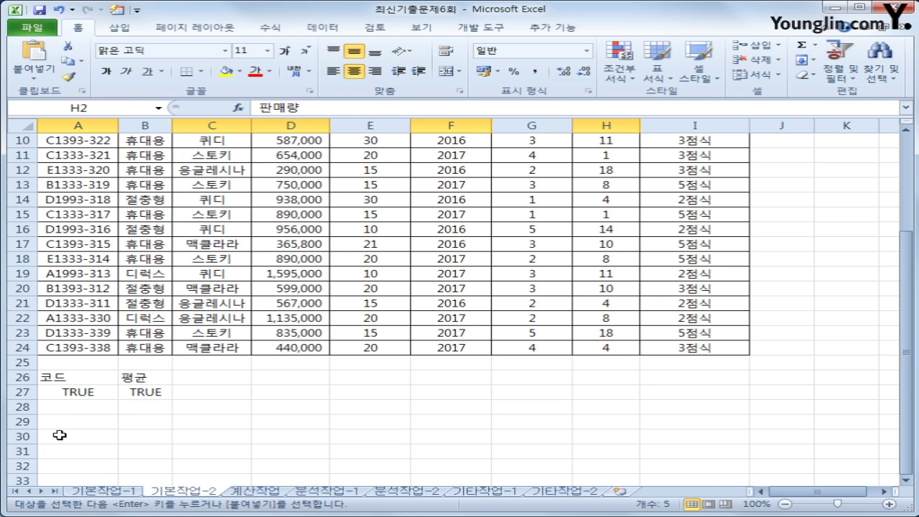
click(56, 439)
key(ctrl+v)
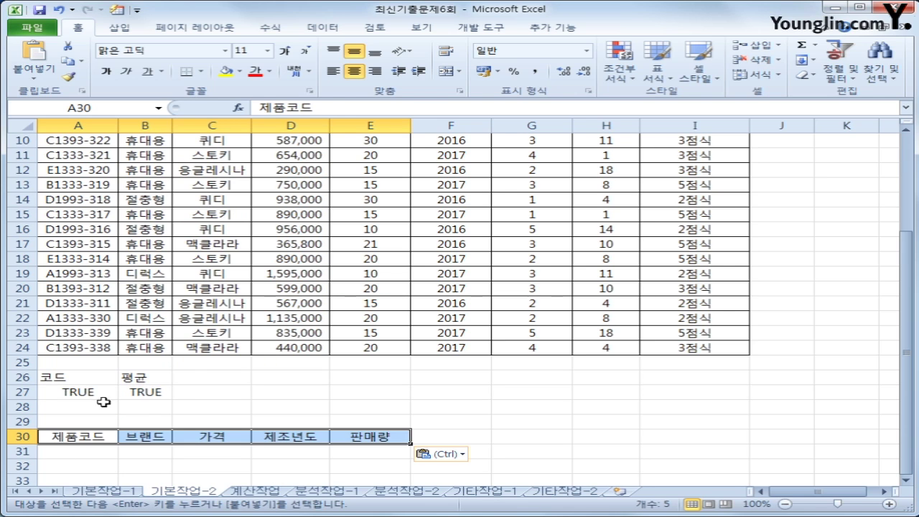
Start an advanced filter on [표1] with list range A2:I24 and criteria range A26:B27.
scroll(115, 387, up, 3)
click(179, 230)
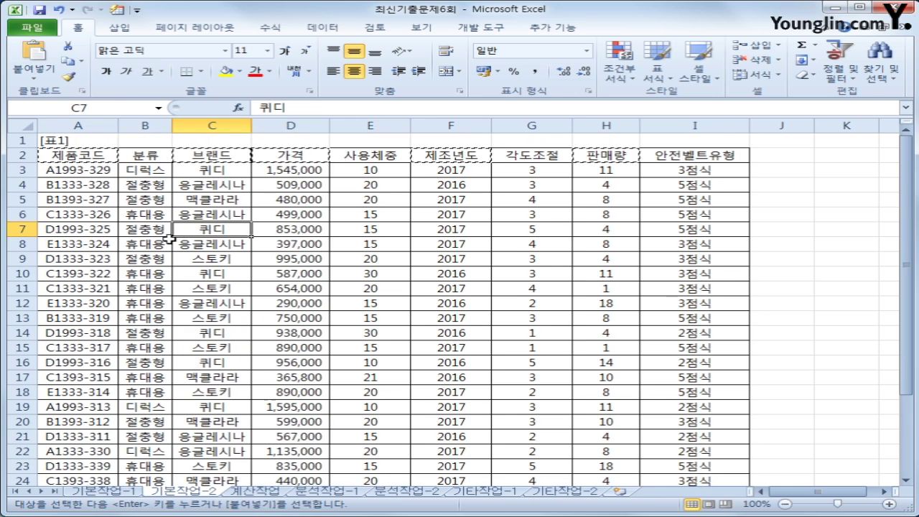
click(322, 28)
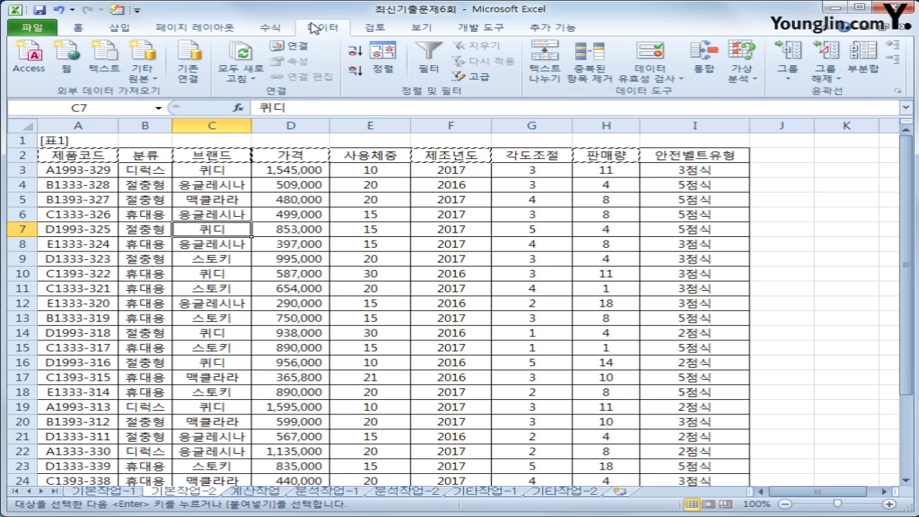
click(478, 78)
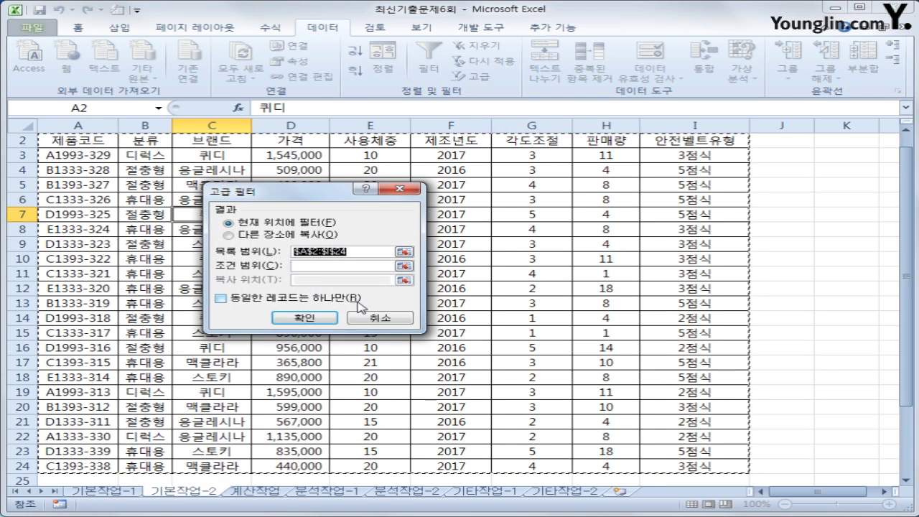
click(327, 266)
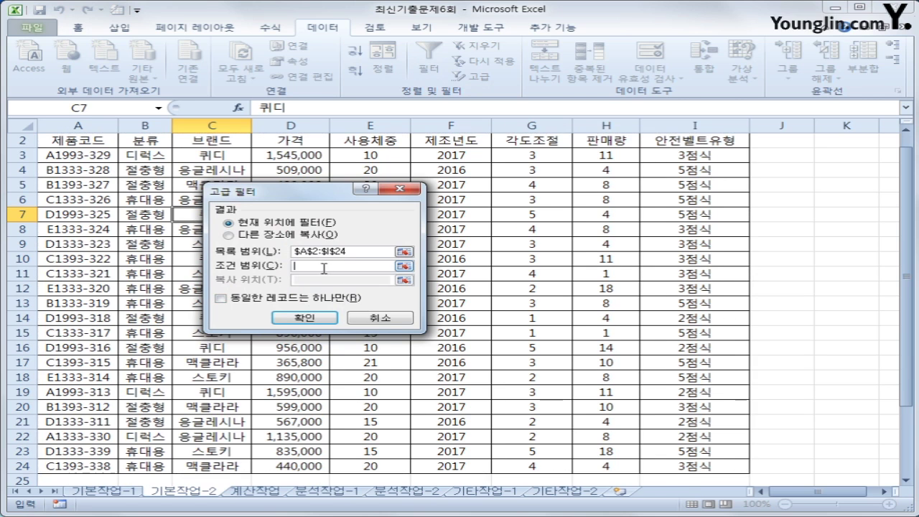
scroll(287, 298, down, 3)
click(67, 364)
drag(66, 364, 121, 377)
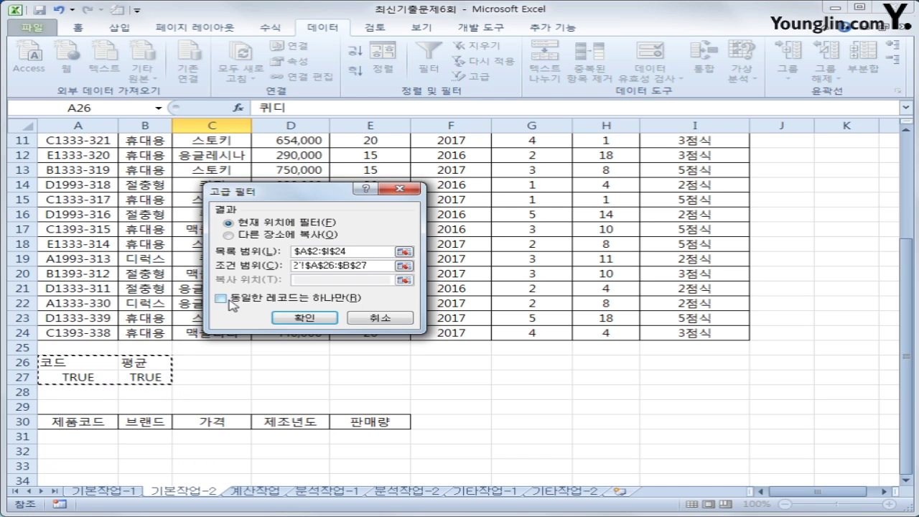
Copy the filter results to another location under the headings A30:E30, and autofit column B to its contents.
click(228, 234)
click(309, 280)
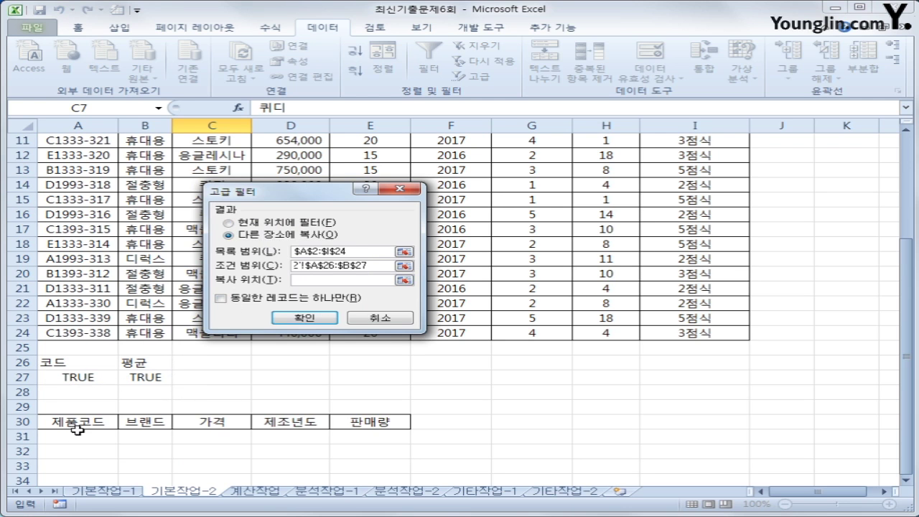
drag(77, 426, 344, 424)
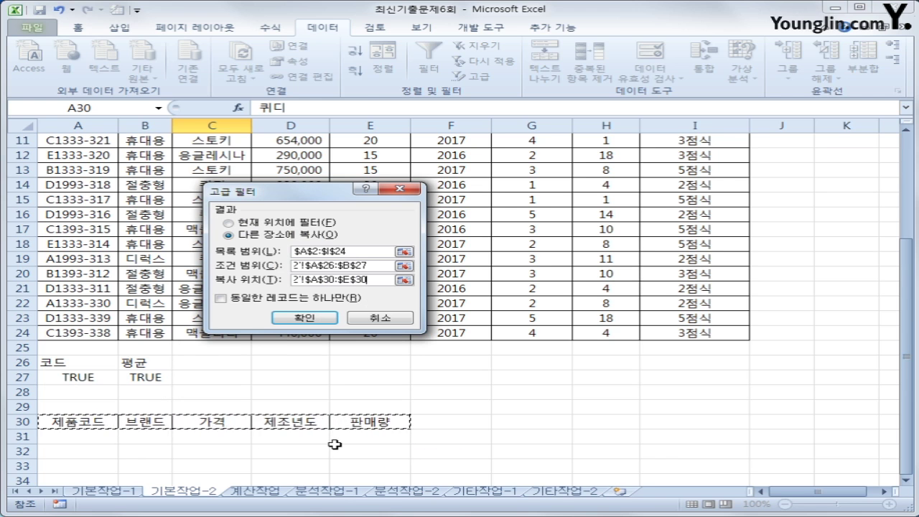
click(295, 318)
scroll(291, 321, down, 4)
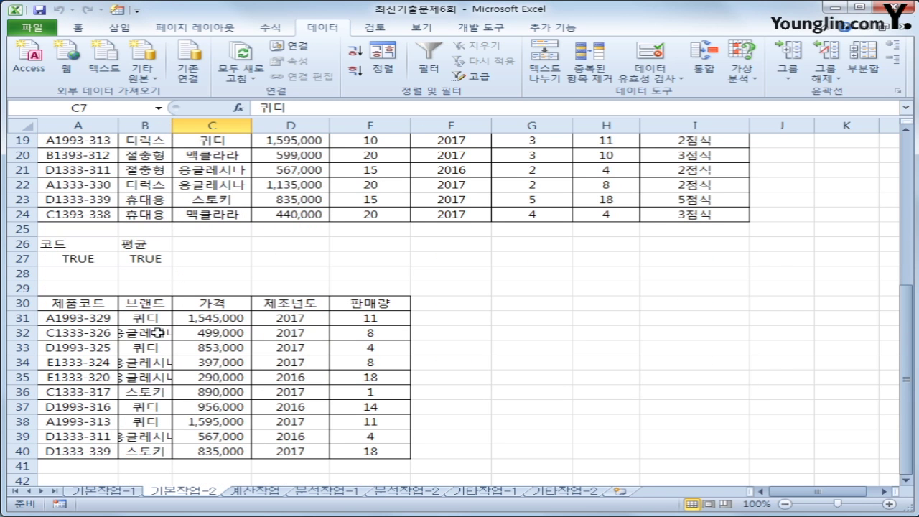
double_click(173, 125)
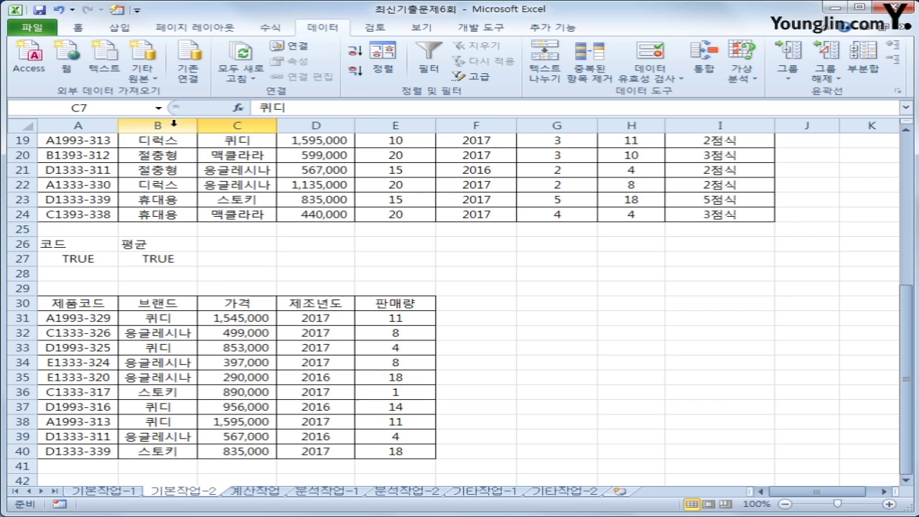
click(172, 449)
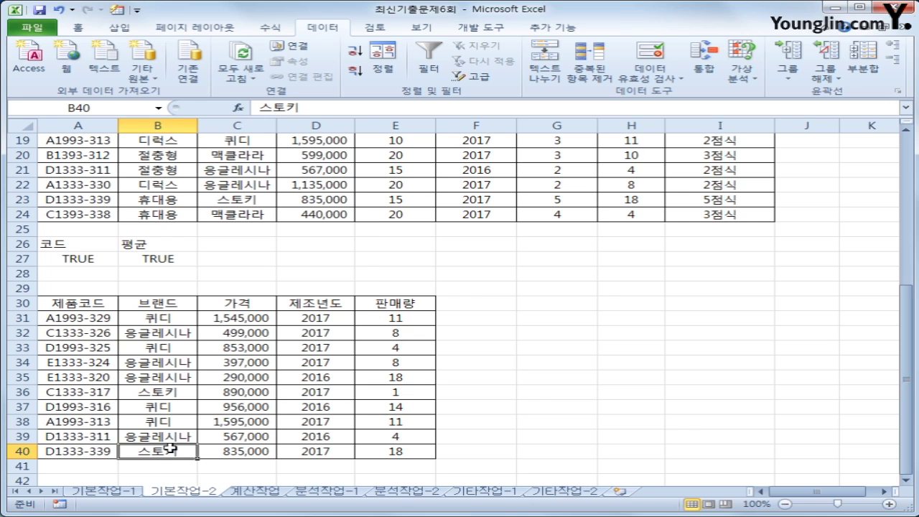
Create a new conditional formatting rule for A3:I24 that uses a formula to determine the cells to format.
scroll(215, 436, up, 3)
scroll(215, 436, up, 3)
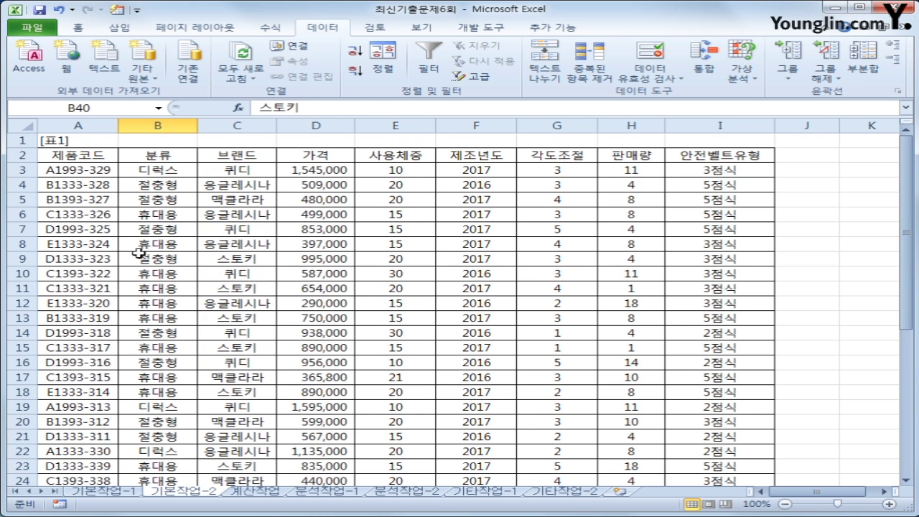
click(83, 173)
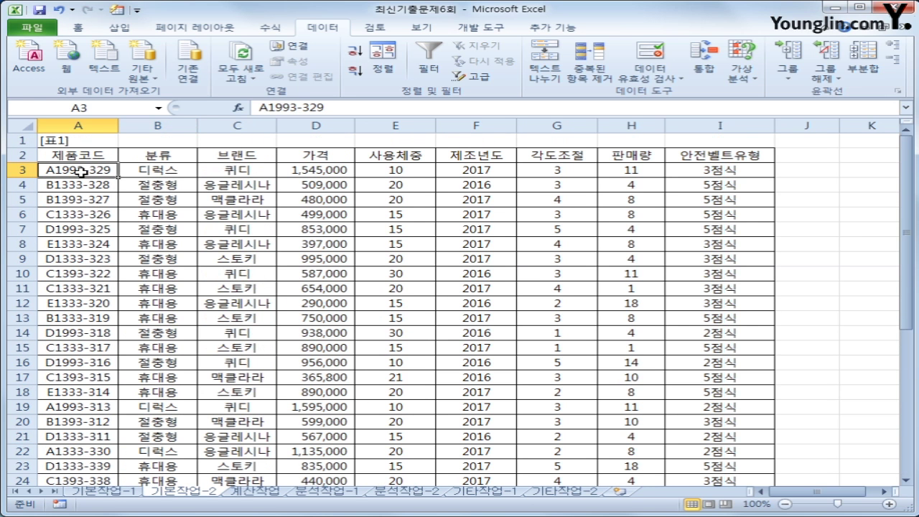
drag(83, 172, 717, 422)
scroll(92, 360, up, 2)
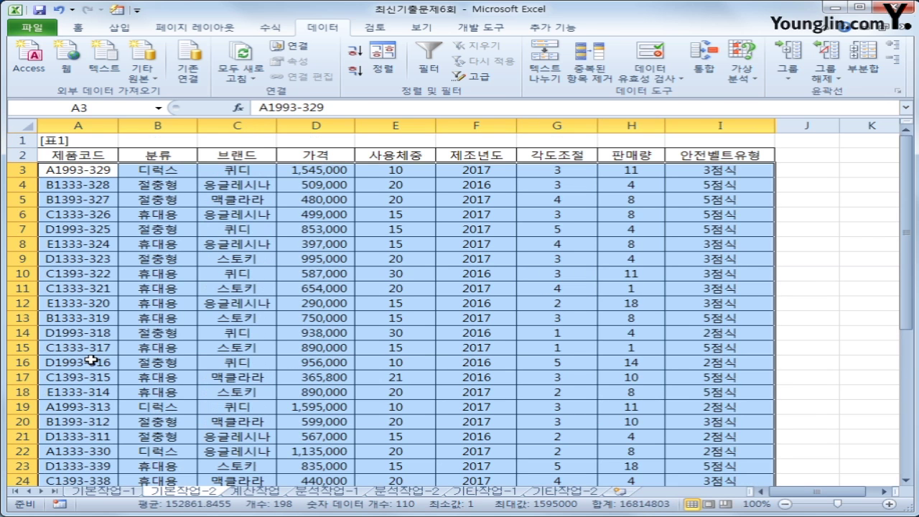
click(78, 29)
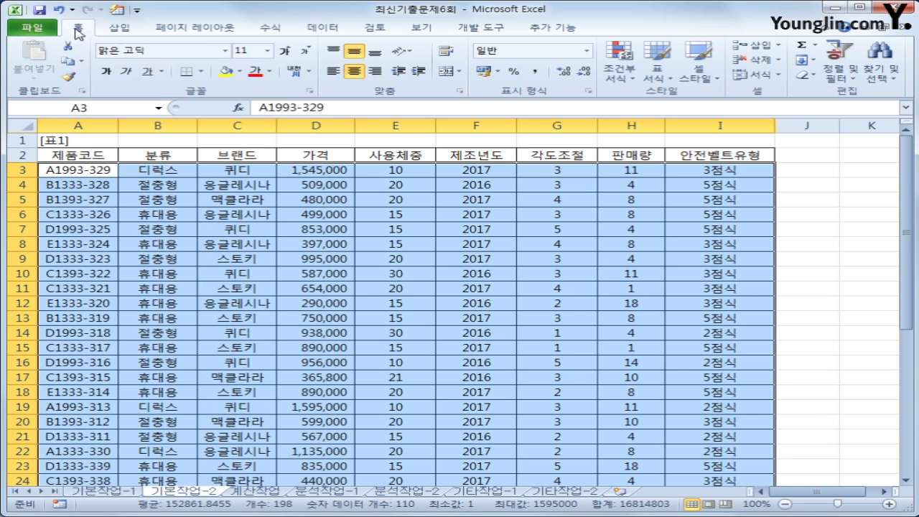
click(619, 69)
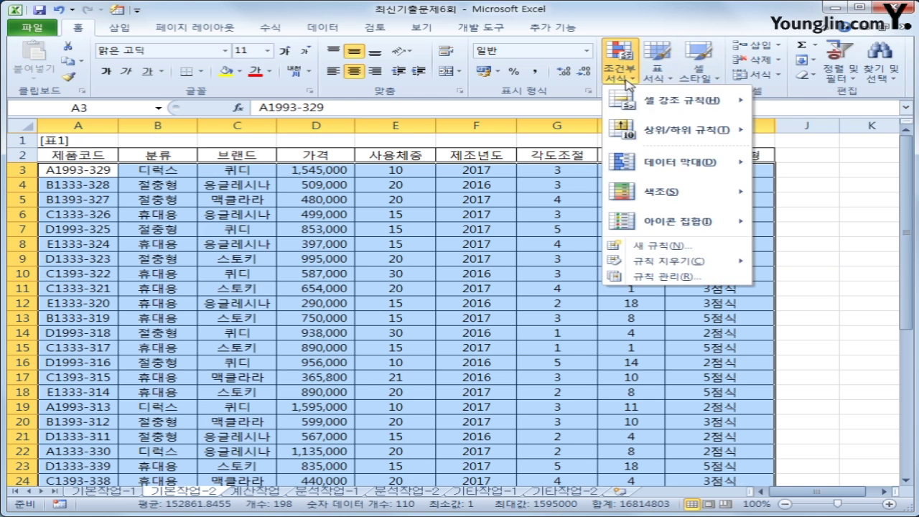
click(672, 250)
drag(414, 142, 630, 160)
click(494, 250)
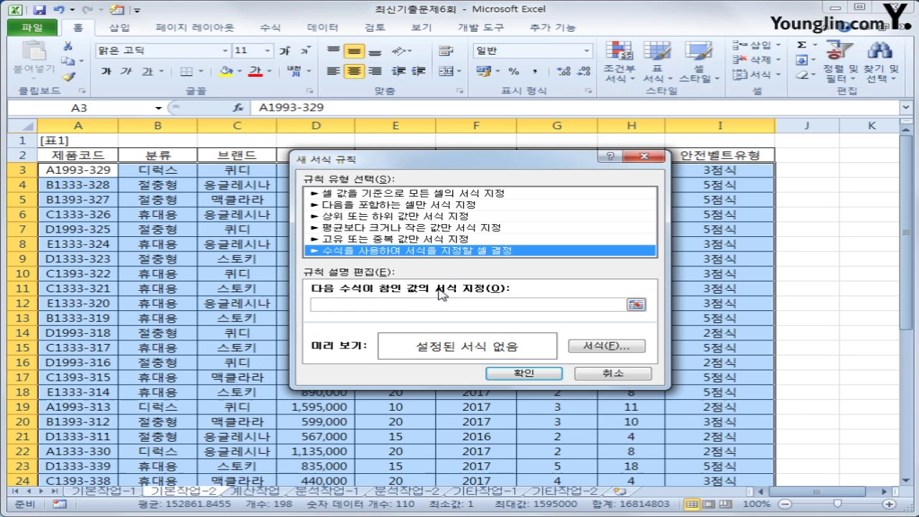
Begin the rule formula with =and(isodd(rigth($A3,1)), to test the last character of 제품코드, keeping only the column absolute.
click(403, 304)
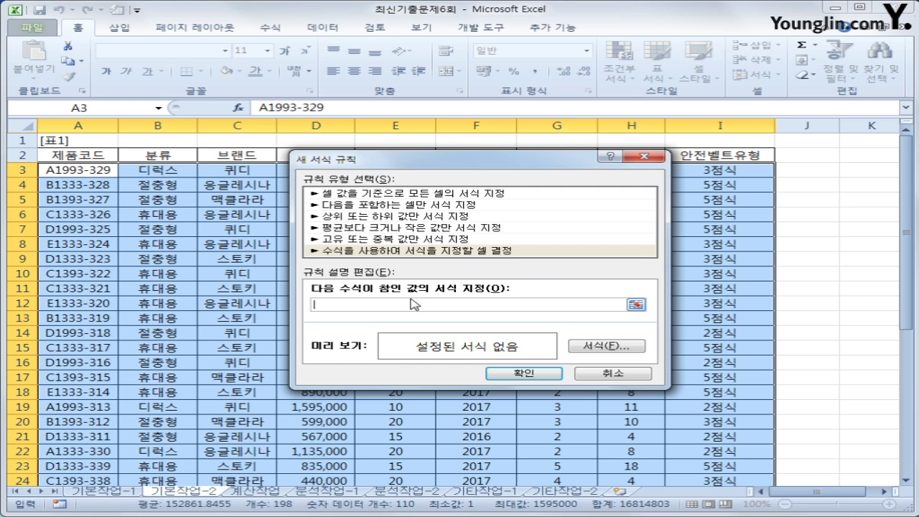
text(ㅋ)
text(and()
text(iso)
text(dd()
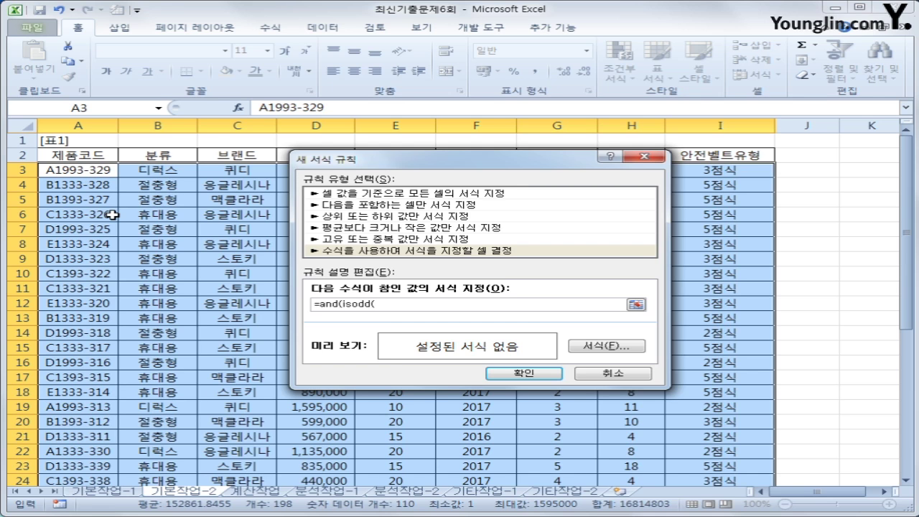
text(rigth()
click(111, 171)
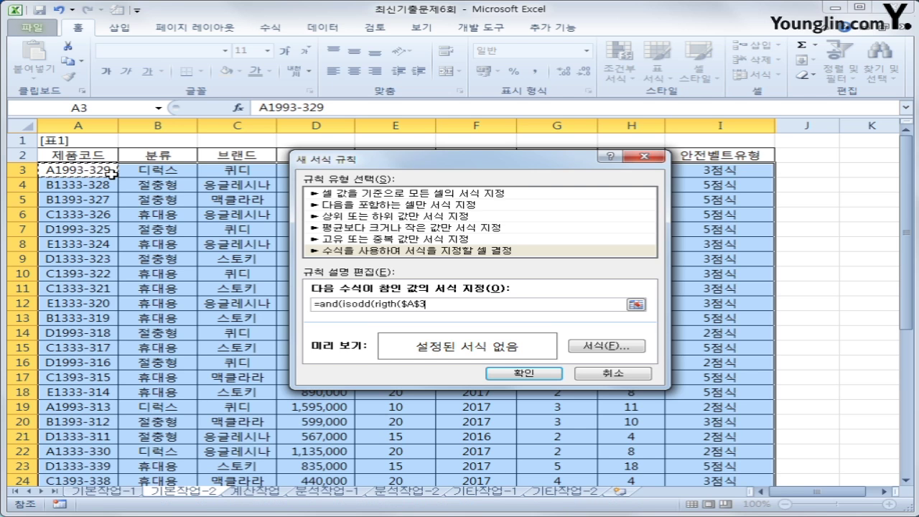
key(F4)
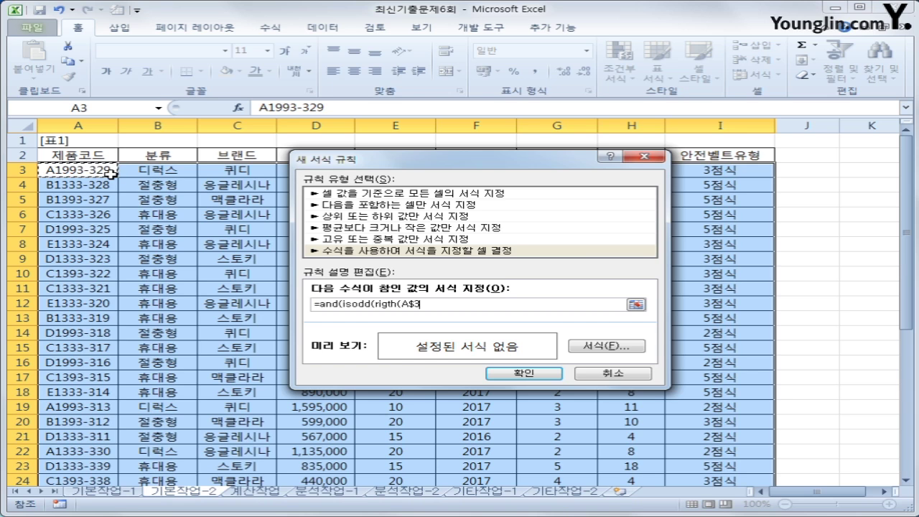
key(F4)
text(,1)),)
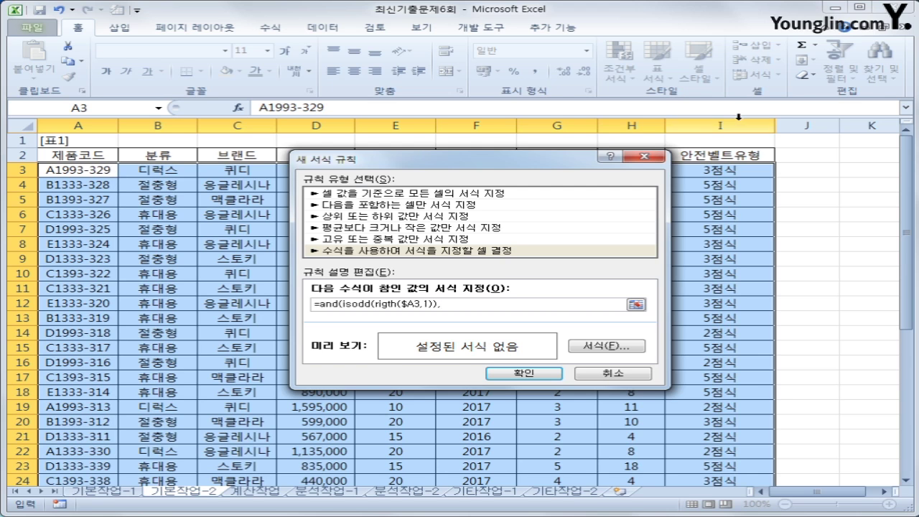
Complete the rule formula with the second condition $F3=2017 on 제조년도 and a closing parenthesis.
drag(550, 158, 563, 233)
click(506, 173)
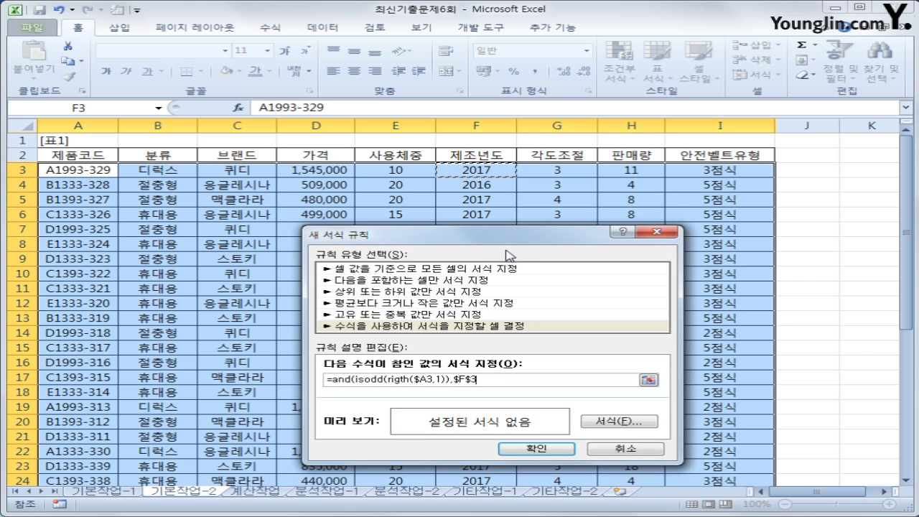
drag(514, 237, 720, 201)
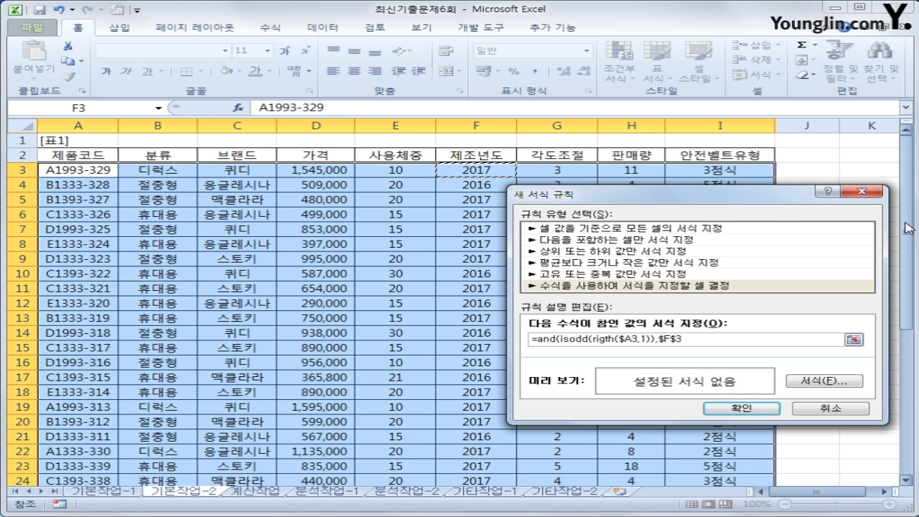
scroll(909, 228, down, 2)
scroll(911, 229, up, 2)
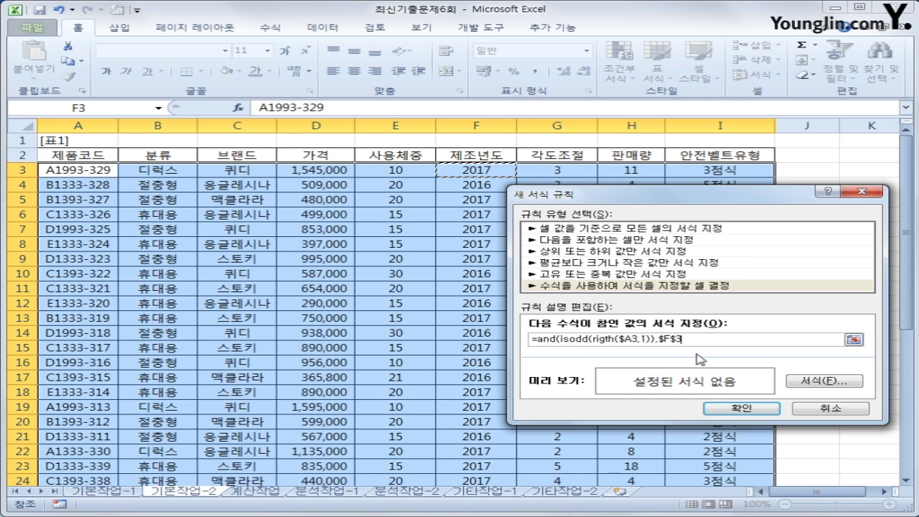
key(F4)
key(F4)
text(=2017)
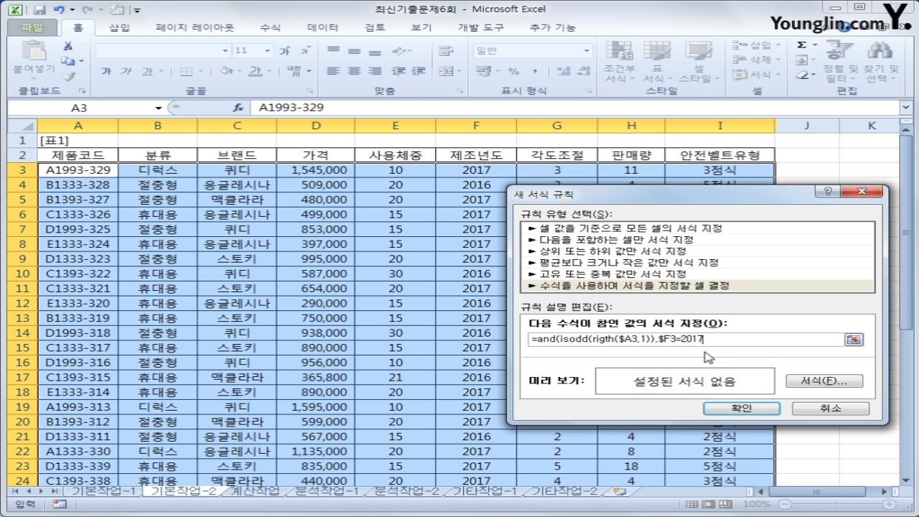
text())
click(726, 287)
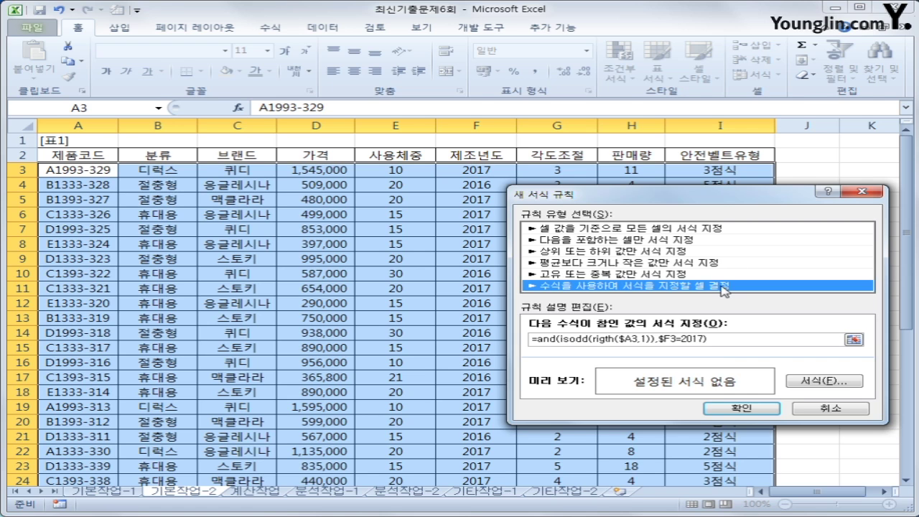
Give the new rule a bold (굵게) font in standard blue and create it.
click(836, 387)
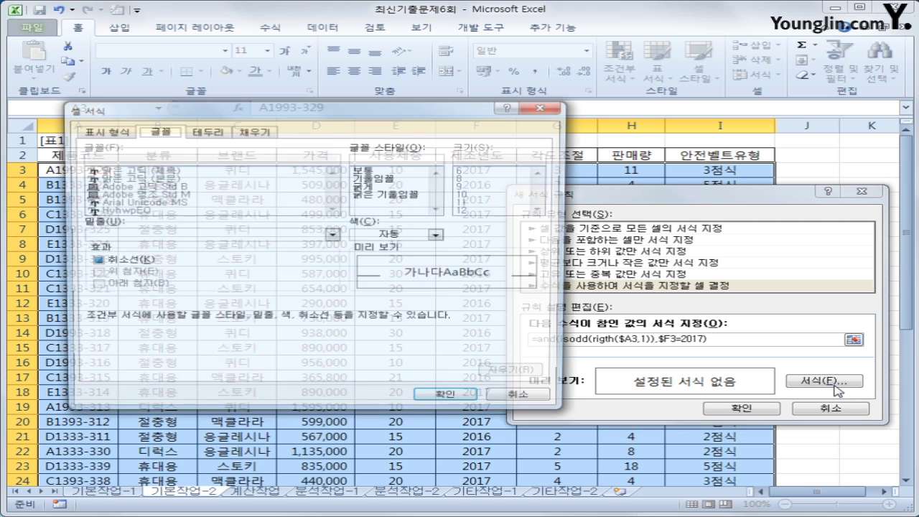
click(396, 186)
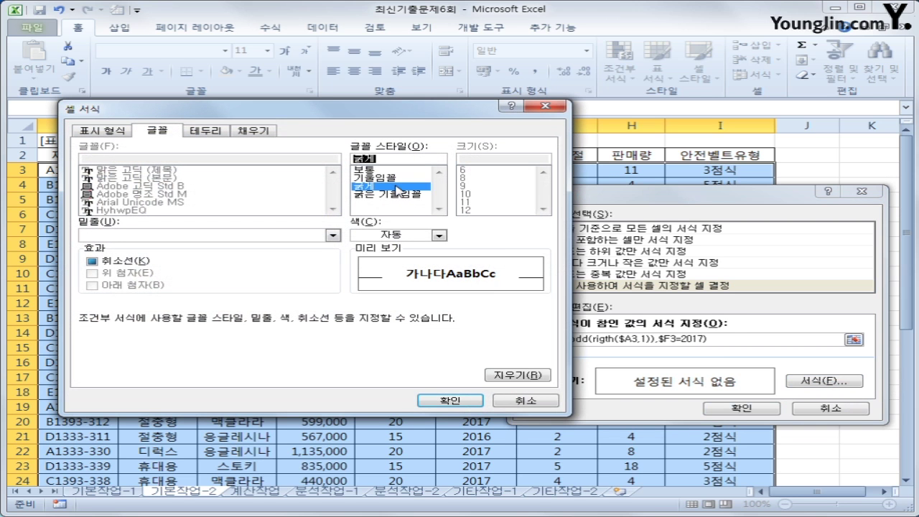
click(425, 237)
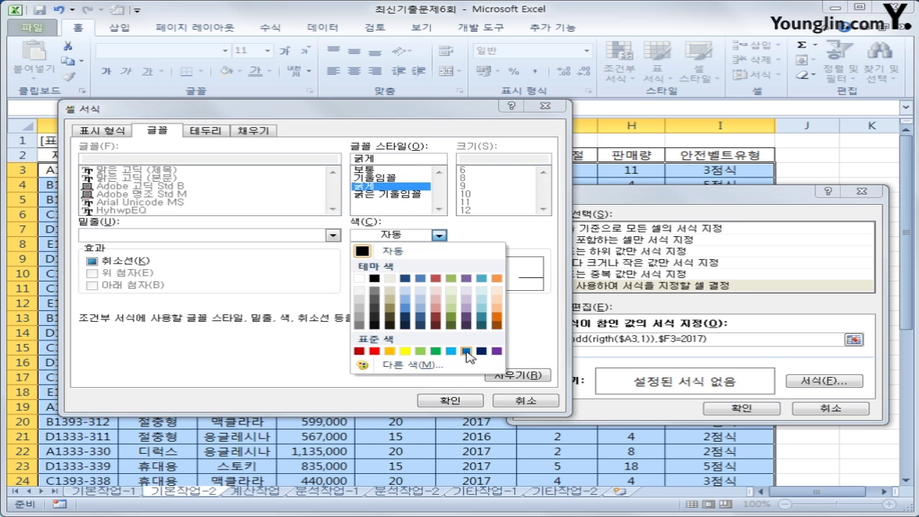
click(468, 351)
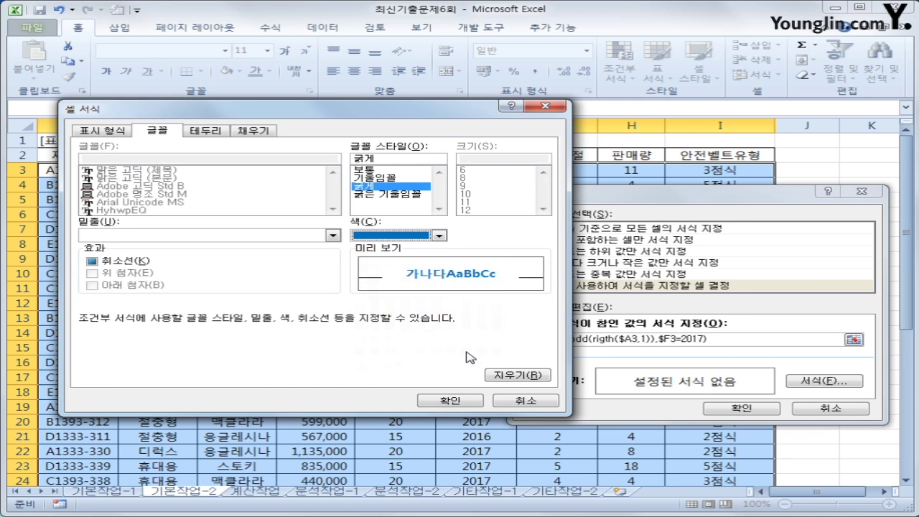
click(450, 400)
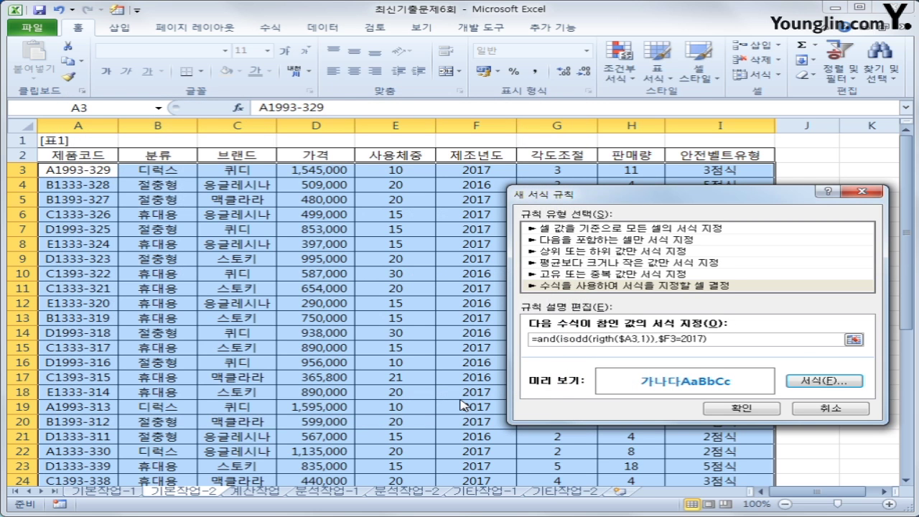
click(759, 412)
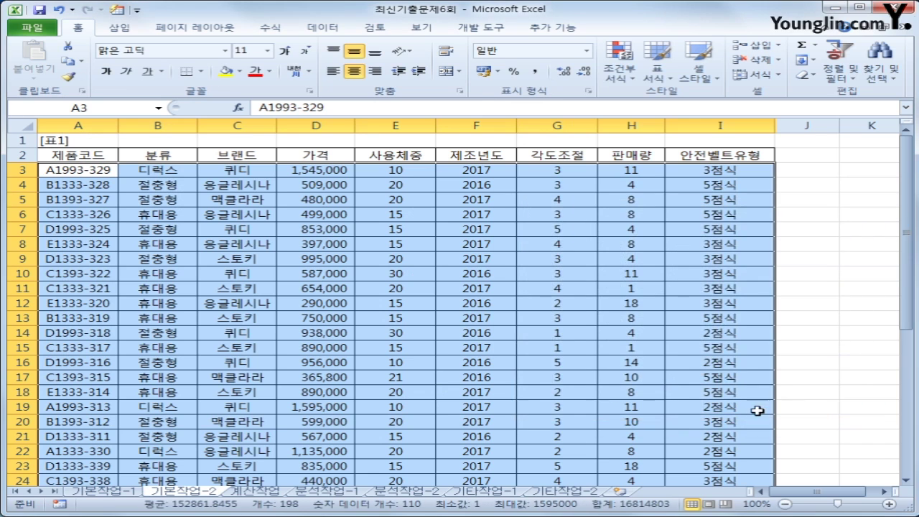
Edit the existing conditional formatting rule and correct its misspelled function to right, making the formula =AND(ISODD(right($A3,1)),$F3=2017).
scroll(478, 370, down, 1)
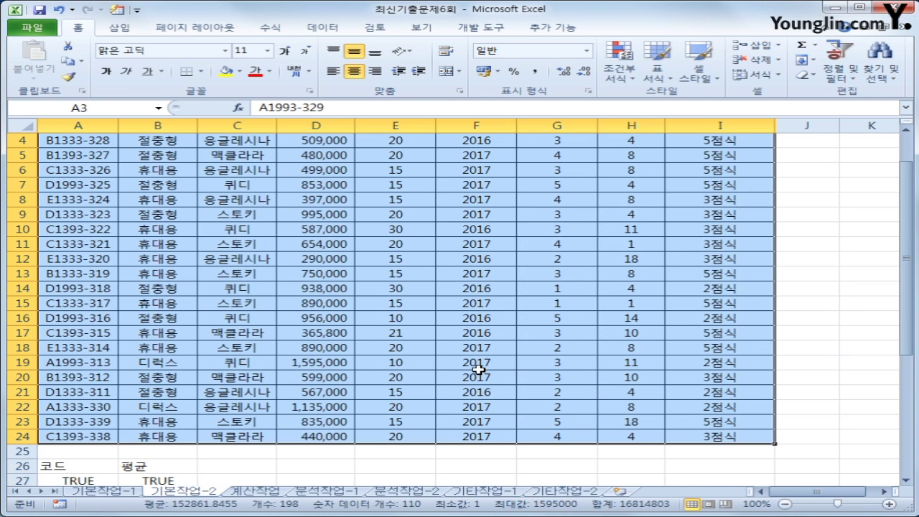
scroll(478, 370, up, 1)
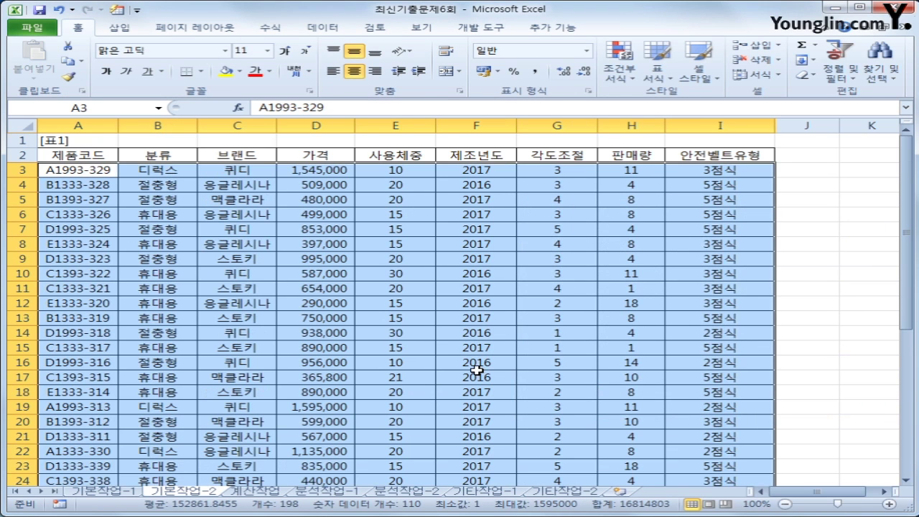
click(619, 68)
click(643, 277)
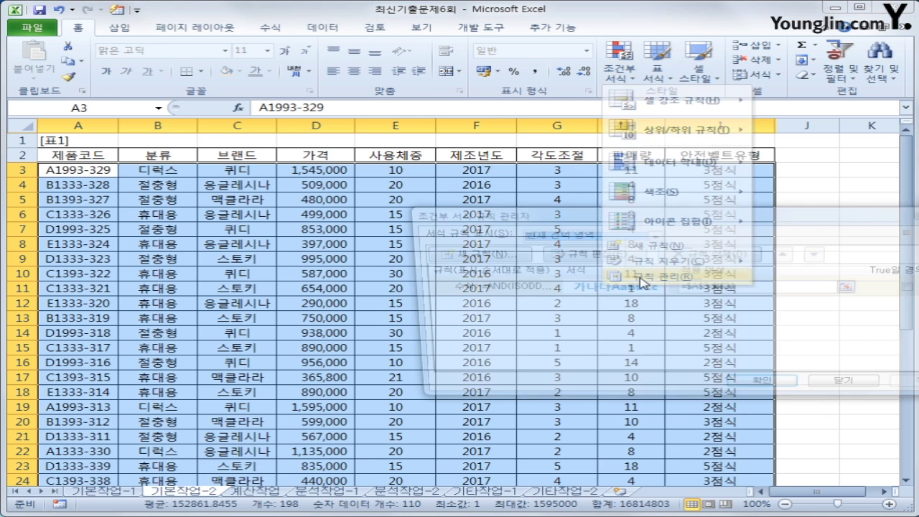
drag(579, 216, 429, 220)
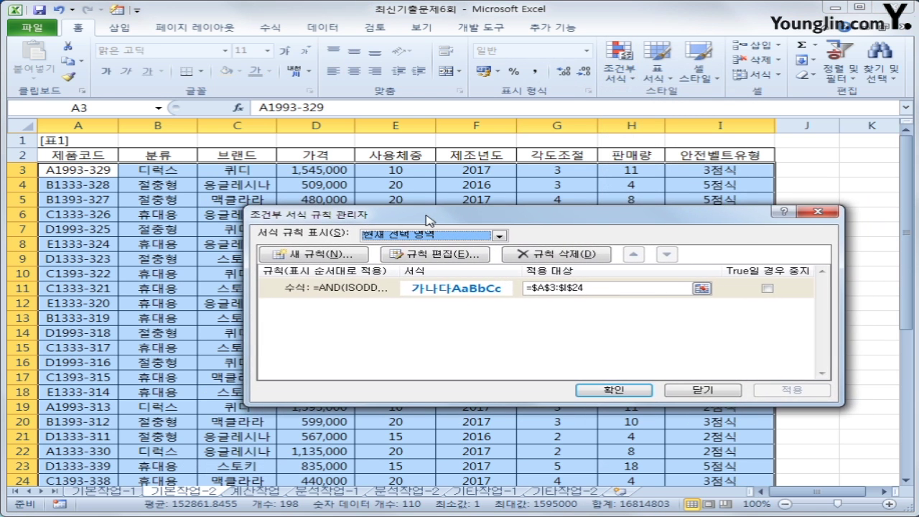
click(435, 257)
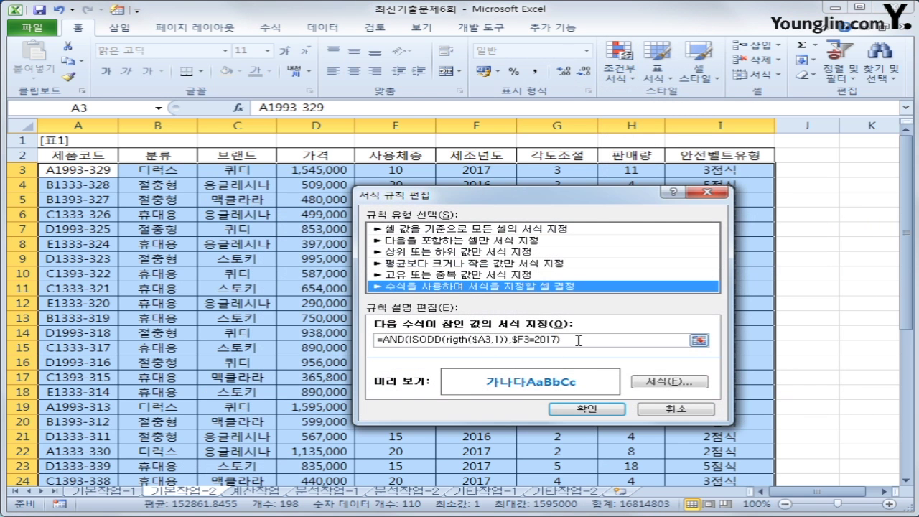
click(578, 340)
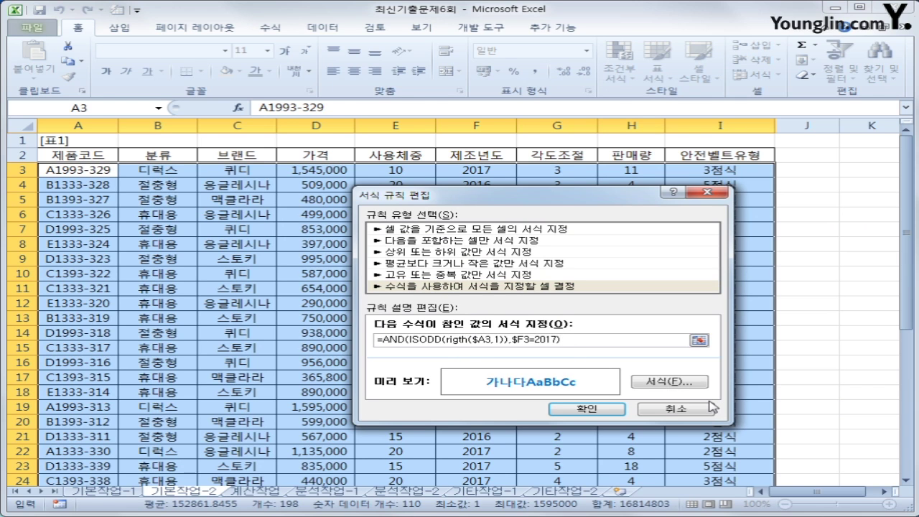
key(BackSpace)
key(BackSpace)
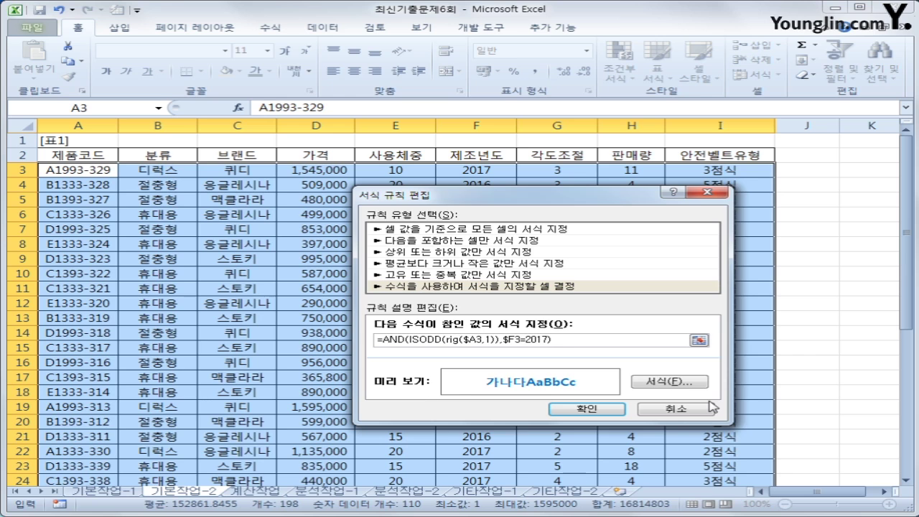
text(ht)
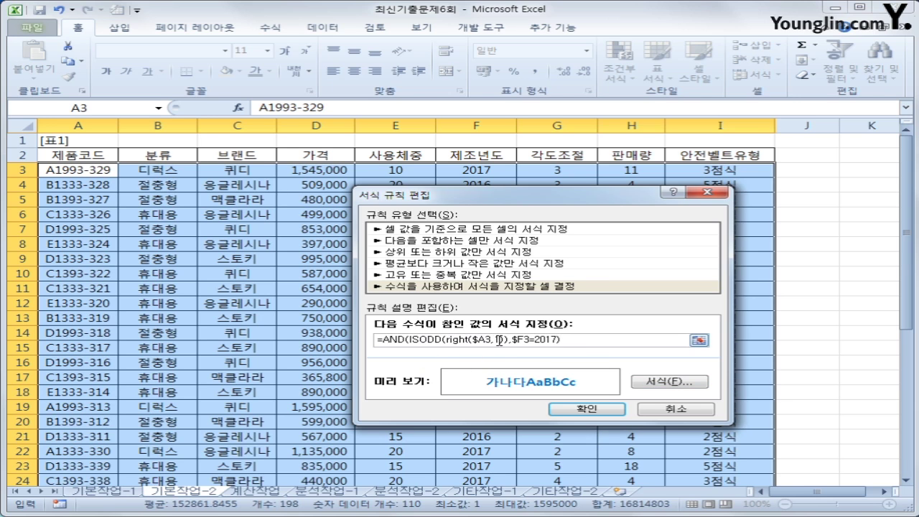
Check the right($A3,1) part inside ISODD, apply the edited rule to the table, and autofit column D to its contents.
drag(499, 340, 443, 339)
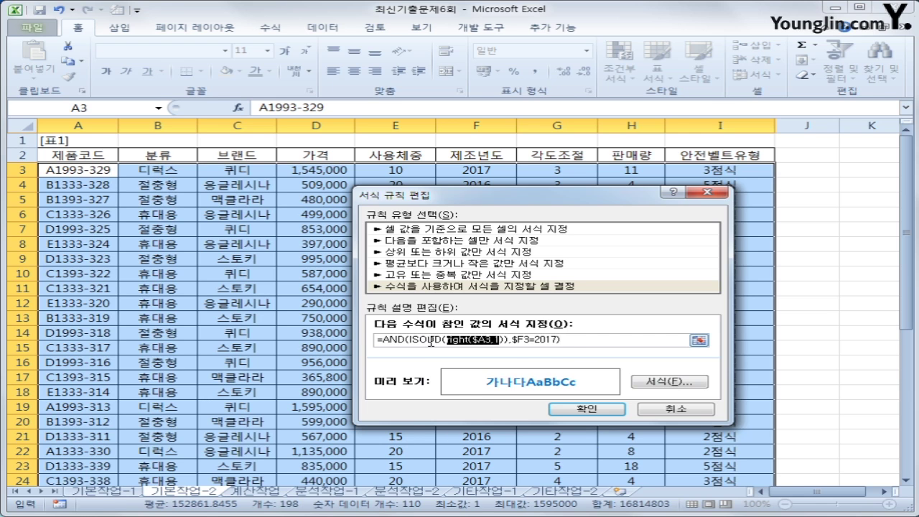
click(430, 342)
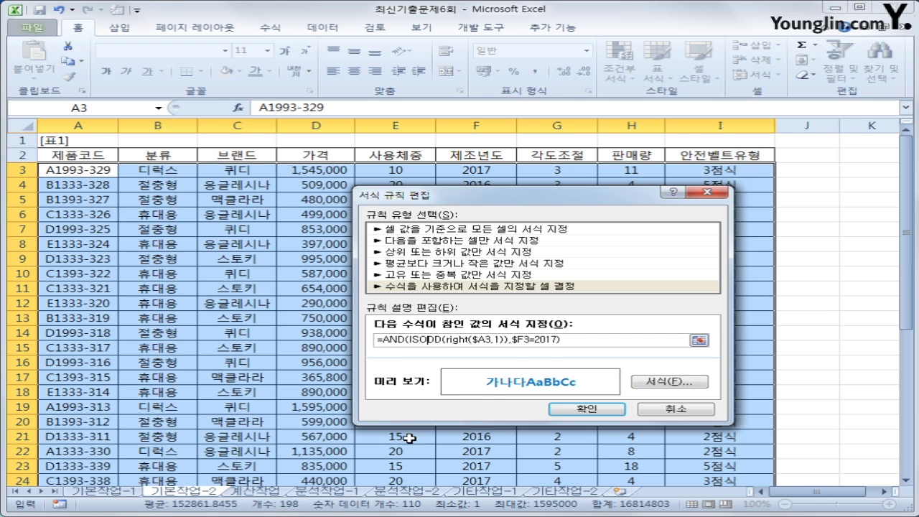
click(508, 339)
text(),)
click(607, 409)
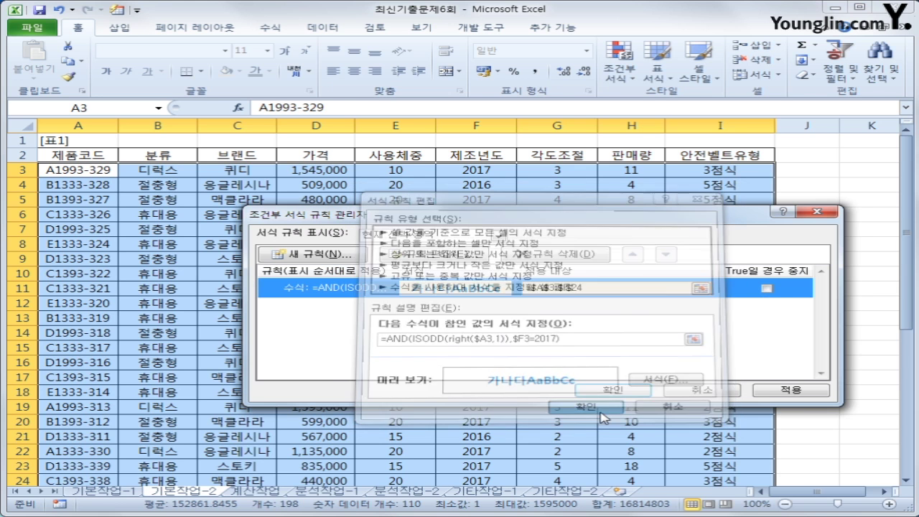
click(612, 390)
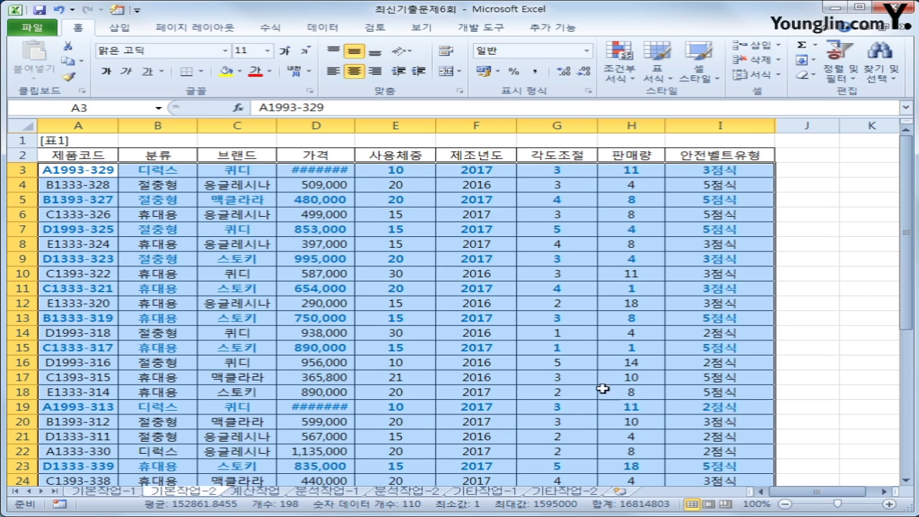
click(344, 126)
double_click(354, 127)
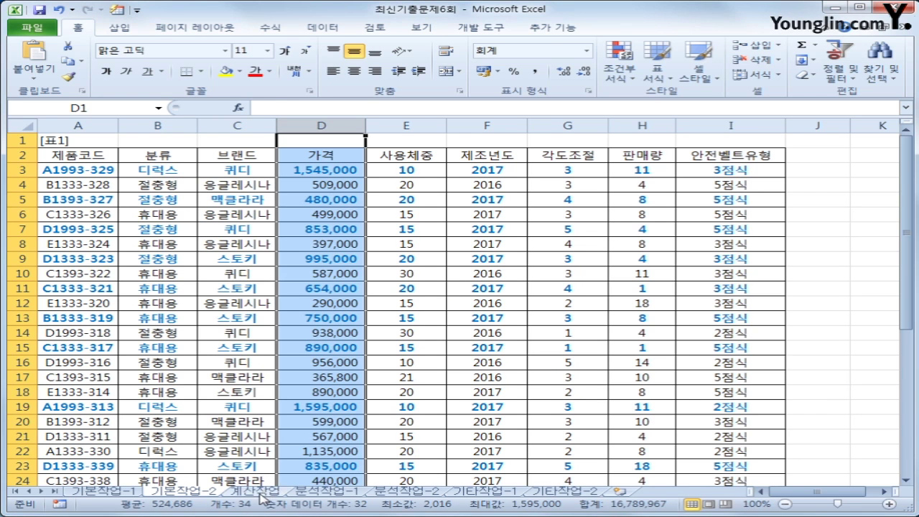
On the 계산작업 sheet, examine 판매금액, 가격 and 판매량 in [표1] and the 할인율 by 제조년도 in [표2].
click(263, 493)
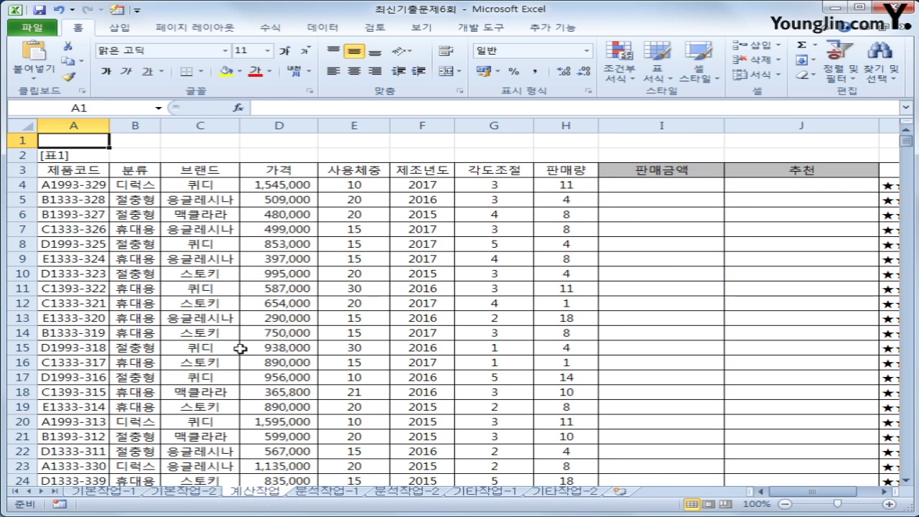
click(636, 188)
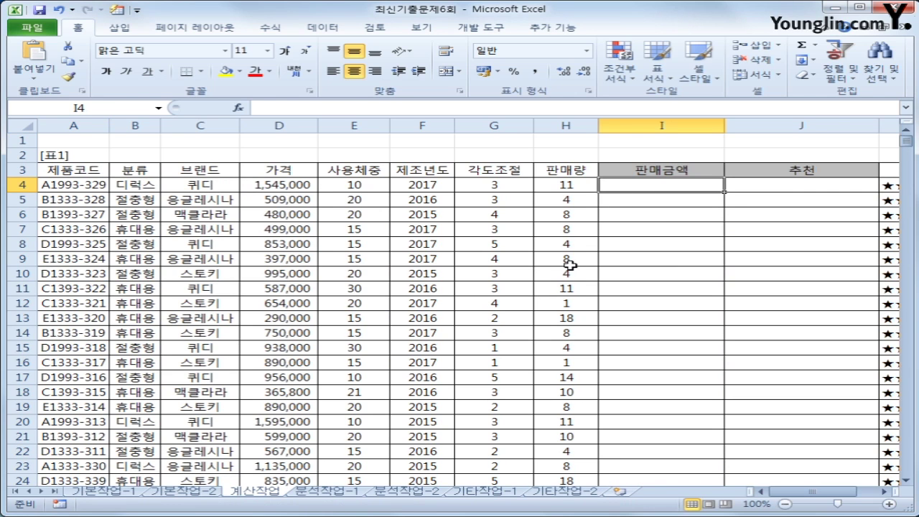
click(277, 185)
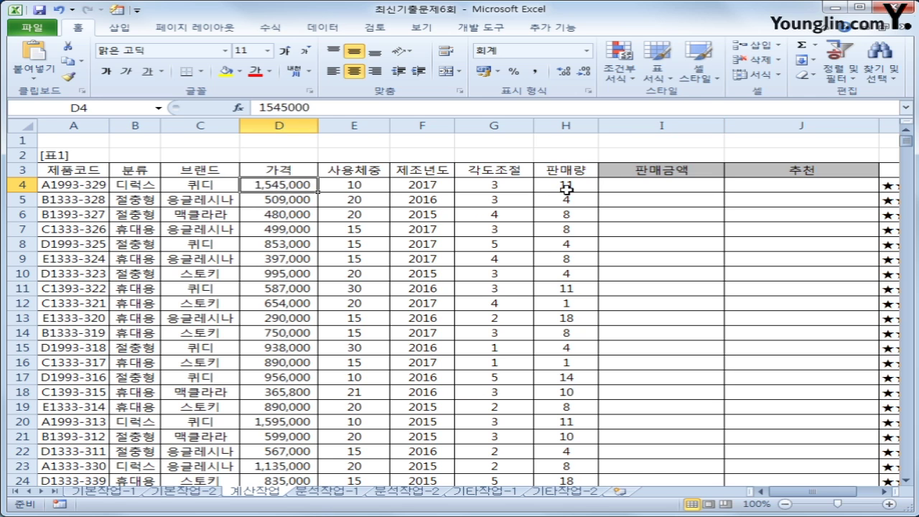
click(567, 188)
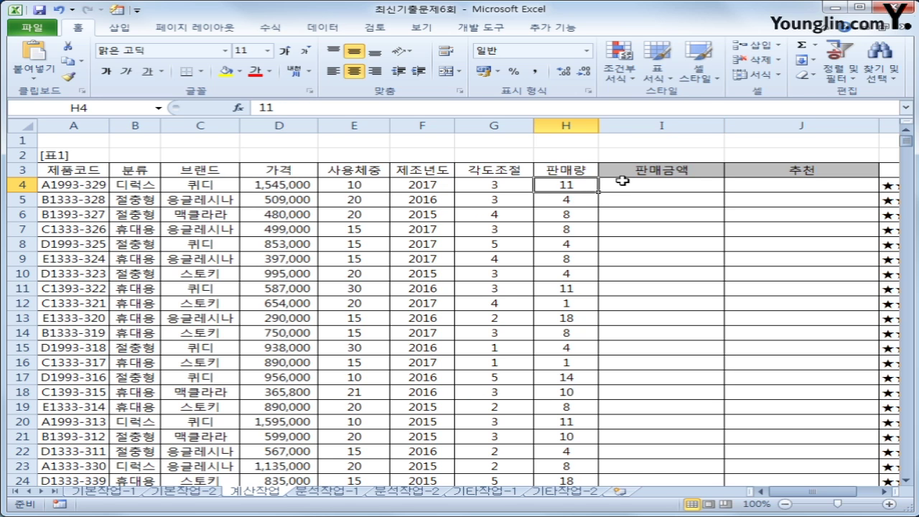
scroll(527, 322, down, 7)
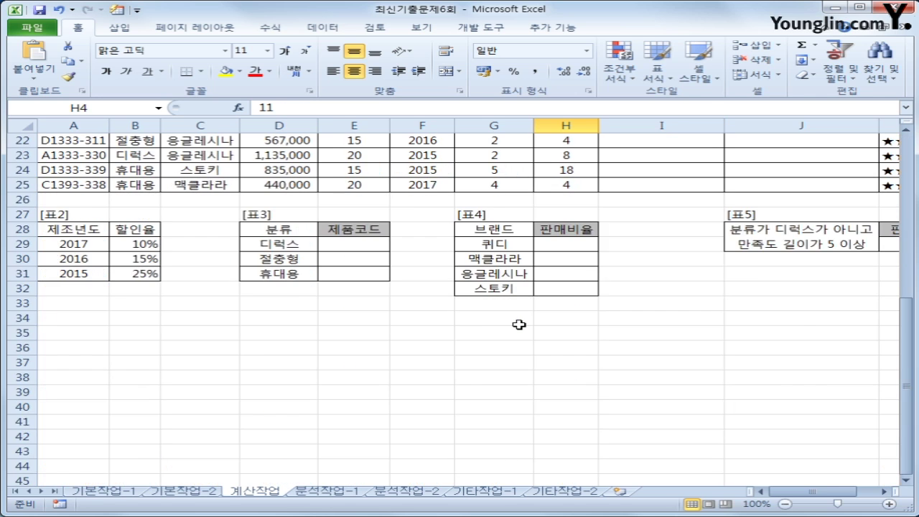
scroll(519, 325, up, 2)
drag(88, 320, 119, 361)
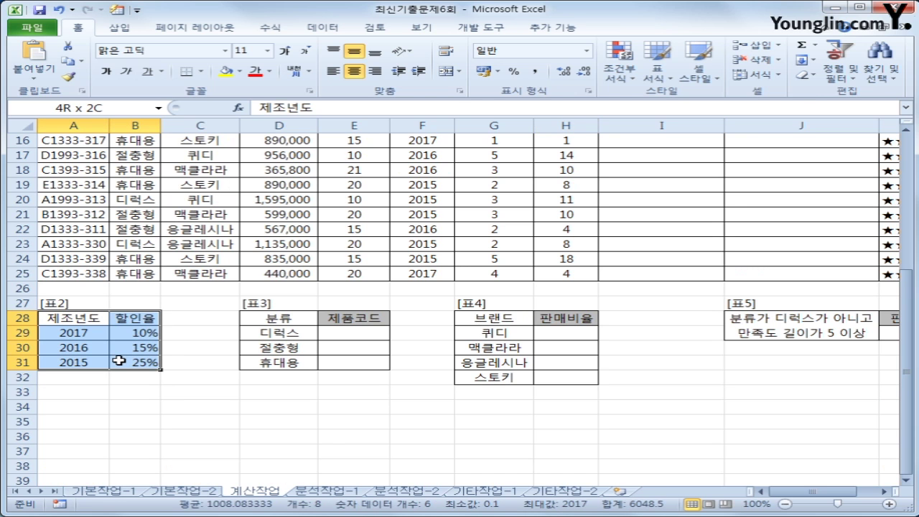
scroll(118, 360, up, 5)
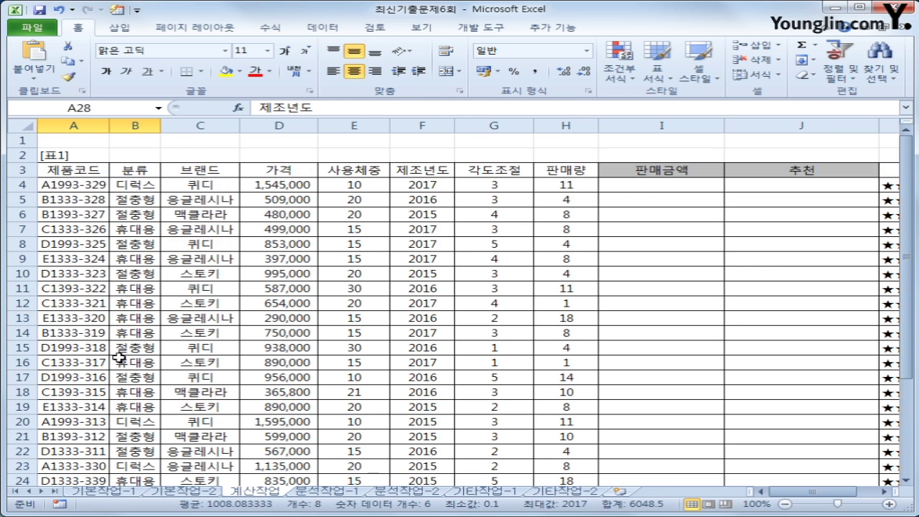
Begin the 판매금액 formula in I4 with =D4*(1-, taking 가격 from the same row.
click(639, 186)
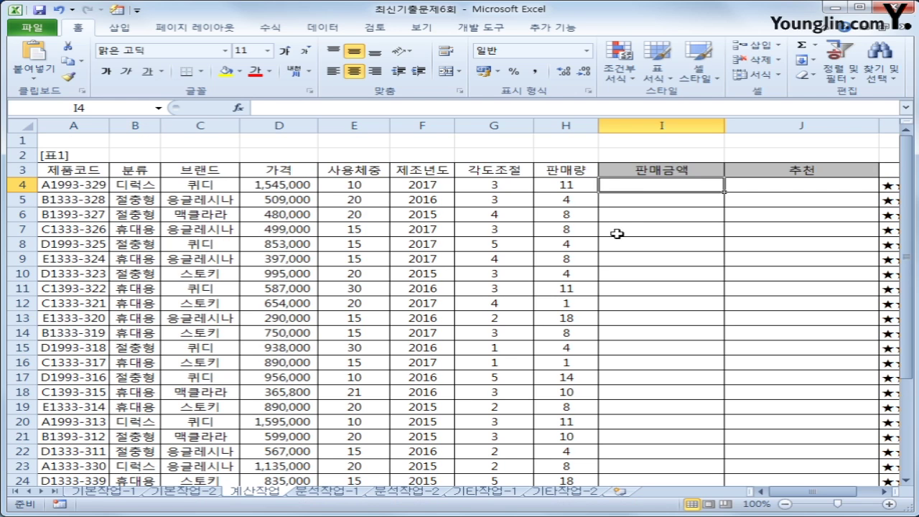
text(=)
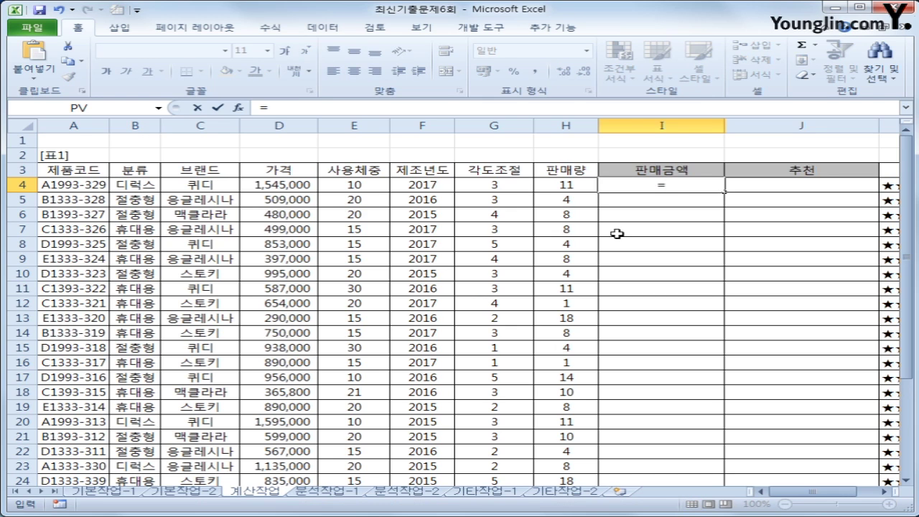
key(Left)
key(Left)
key(Left)
key(Left)
key(Left)
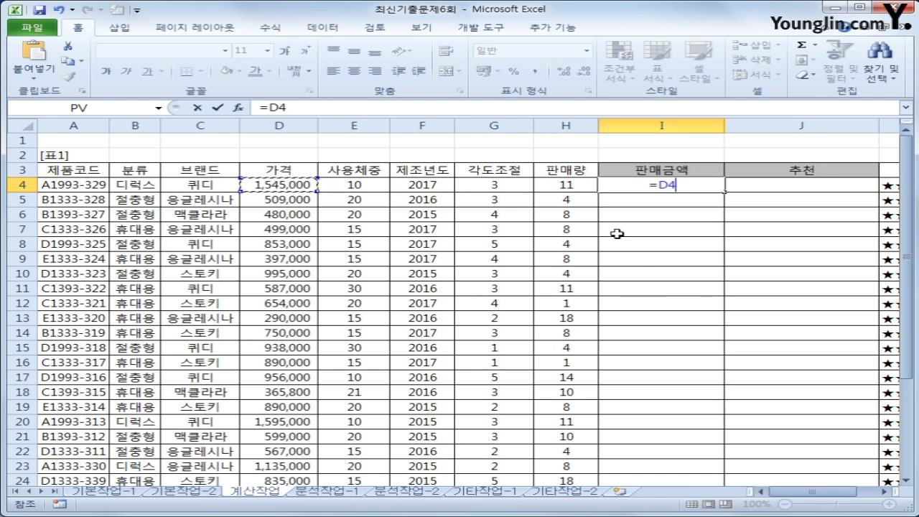
text(*(1-)
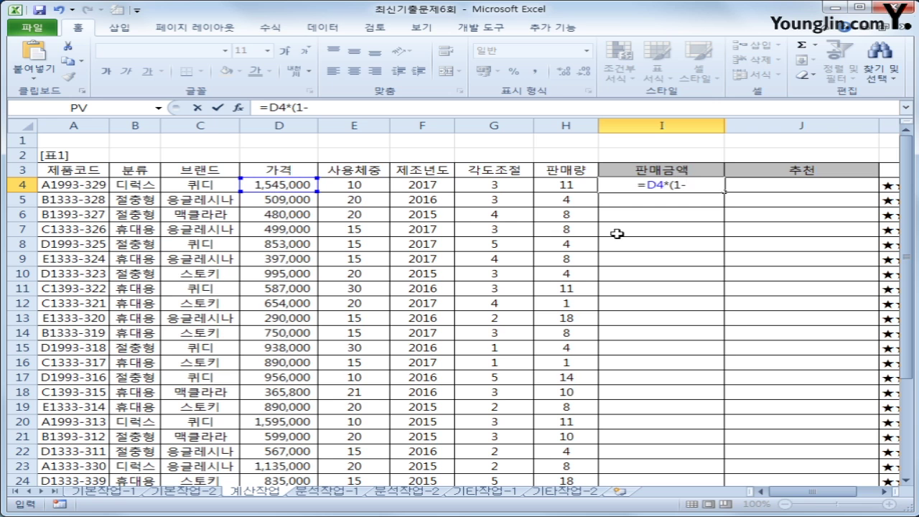
Continue the 판매금액 formula in I4 with a VLOOKUP that uses 제조년도 in F4 as the lookup value.
scroll(596, 240, down, 4)
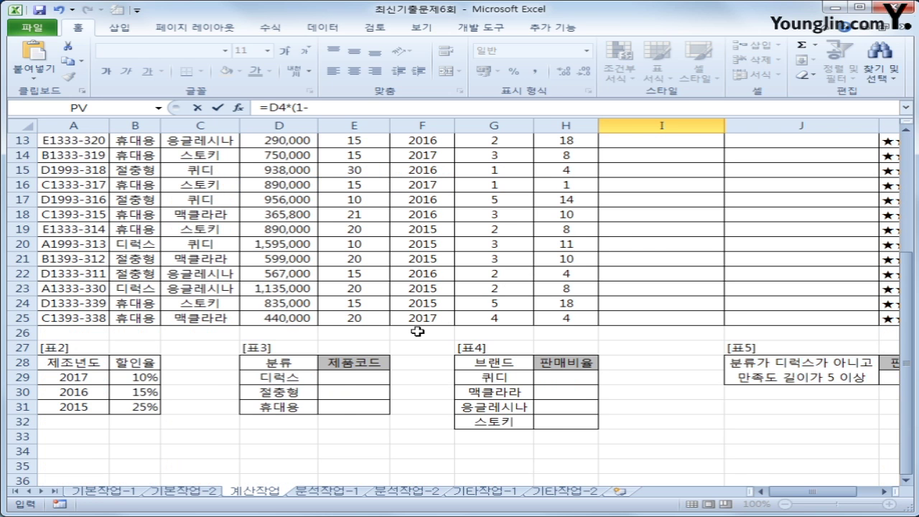
scroll(384, 353, up, 3)
scroll(385, 355, up, 1)
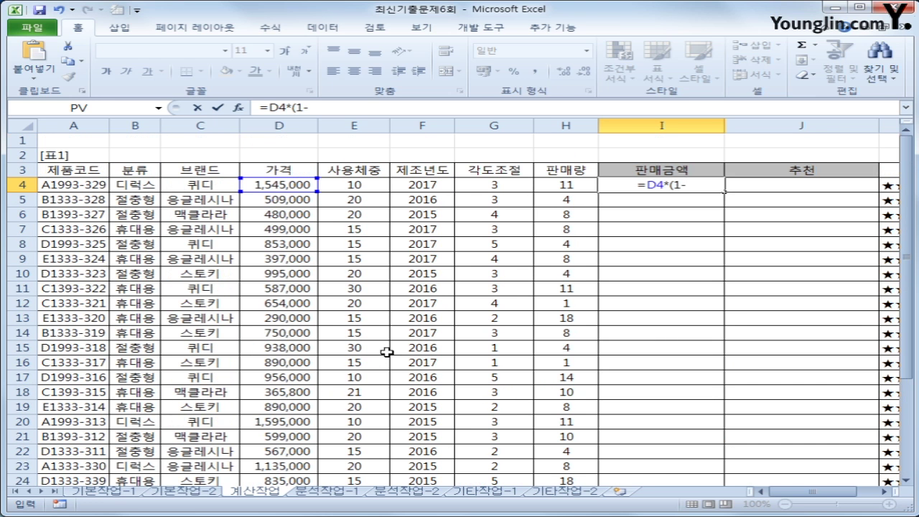
text(vl)
key(Tab)
key(Left)
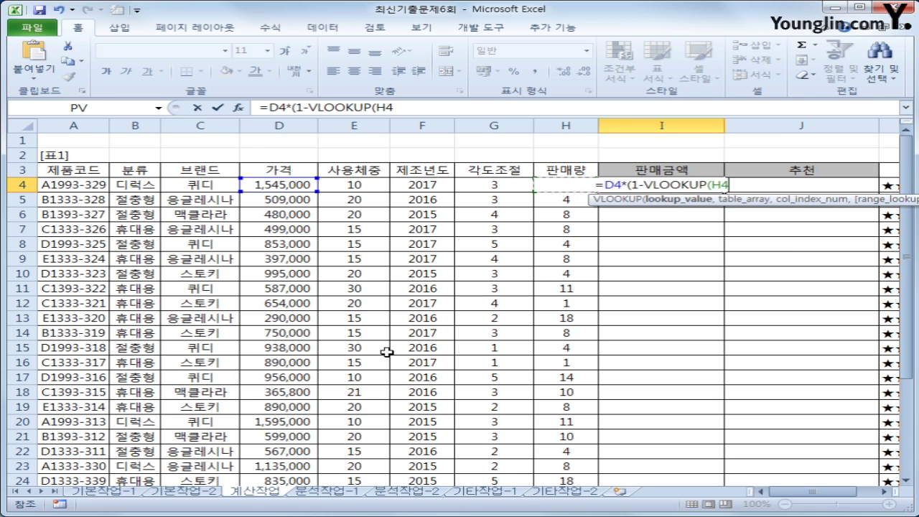
key(Left)
key(Left)
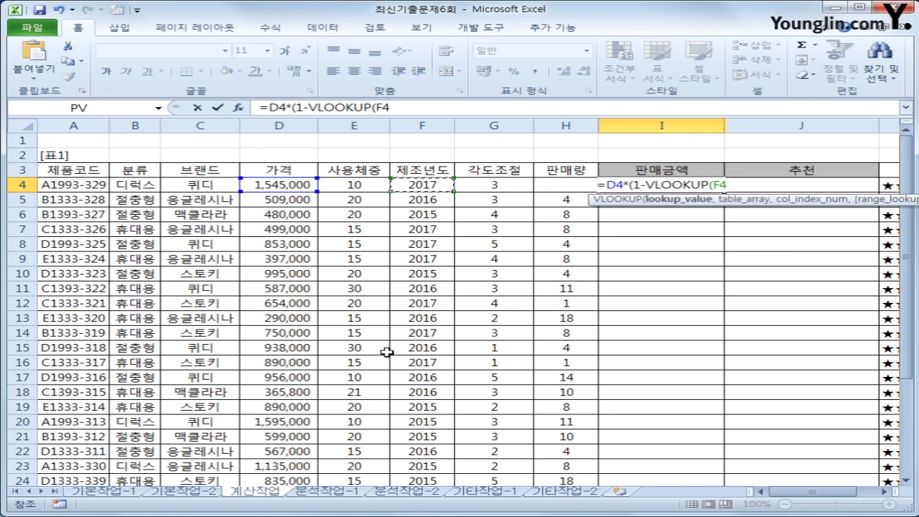
text(,)
Set the VLOOKUP table array to [표2] including its headers, as the absolute range $A$28:$B$31.
scroll(387, 352, down, 5)
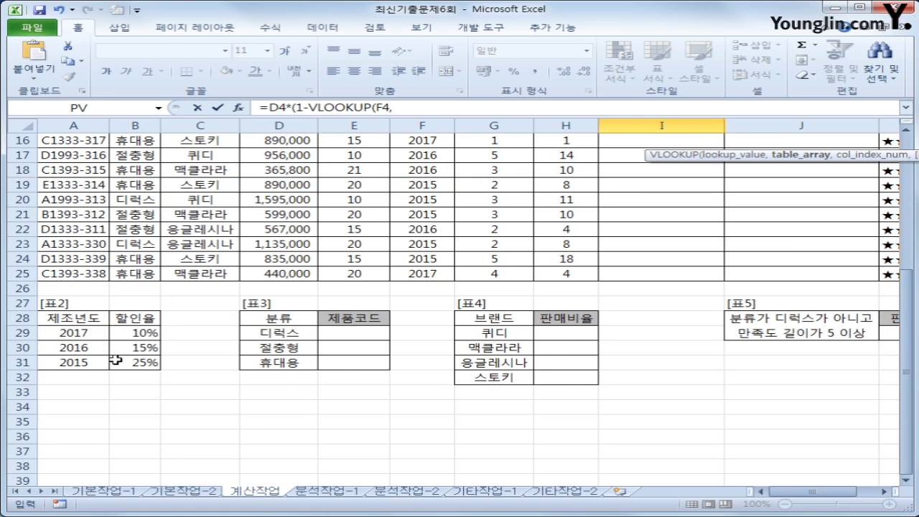
drag(67, 334, 119, 362)
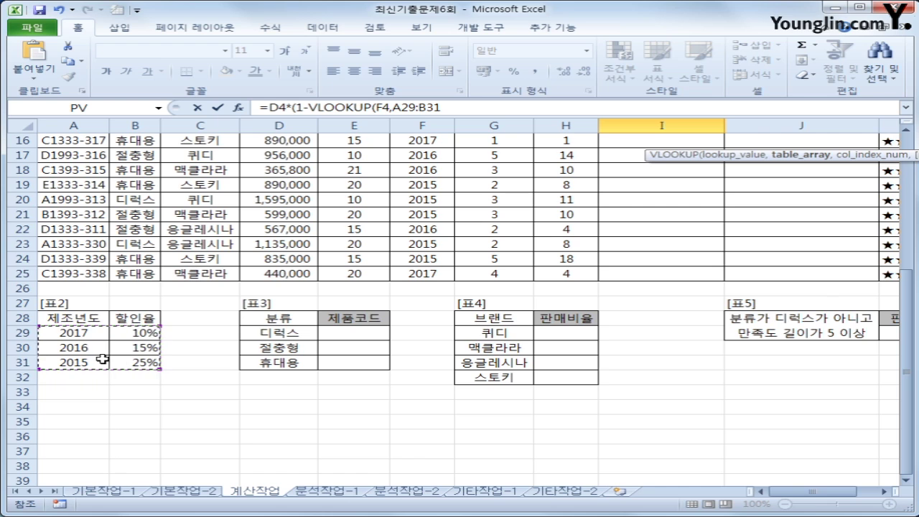
drag(72, 318, 123, 361)
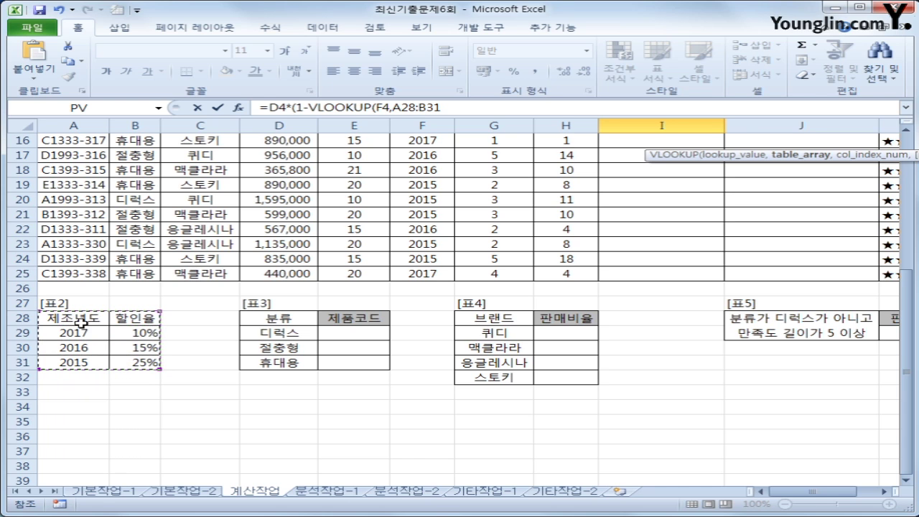
drag(81, 332, 128, 365)
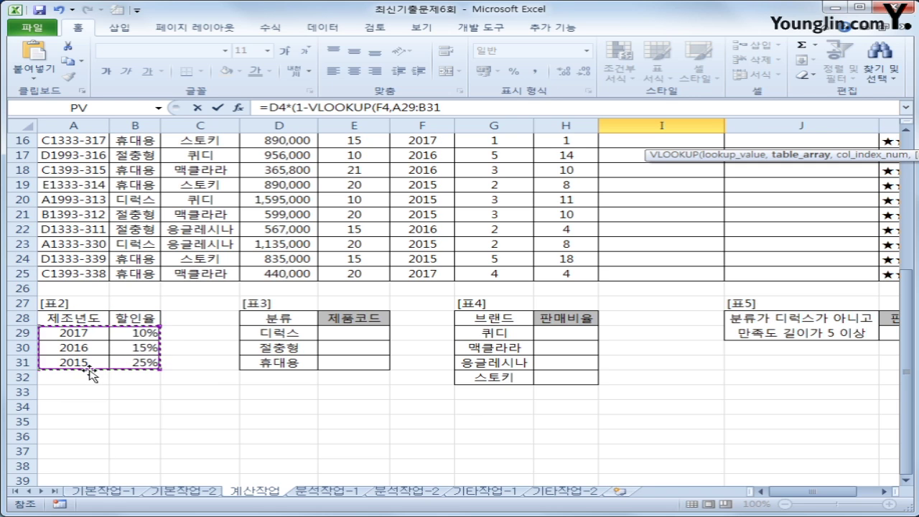
drag(94, 319, 122, 361)
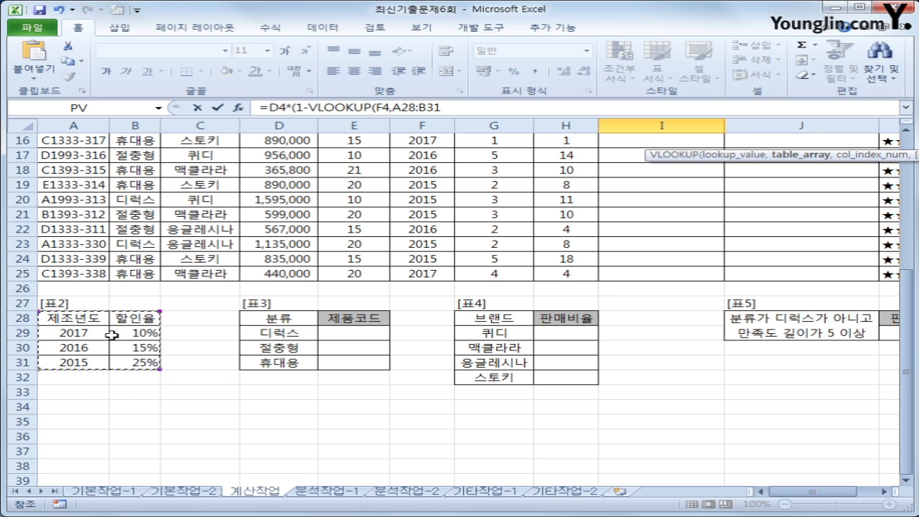
key(F4)
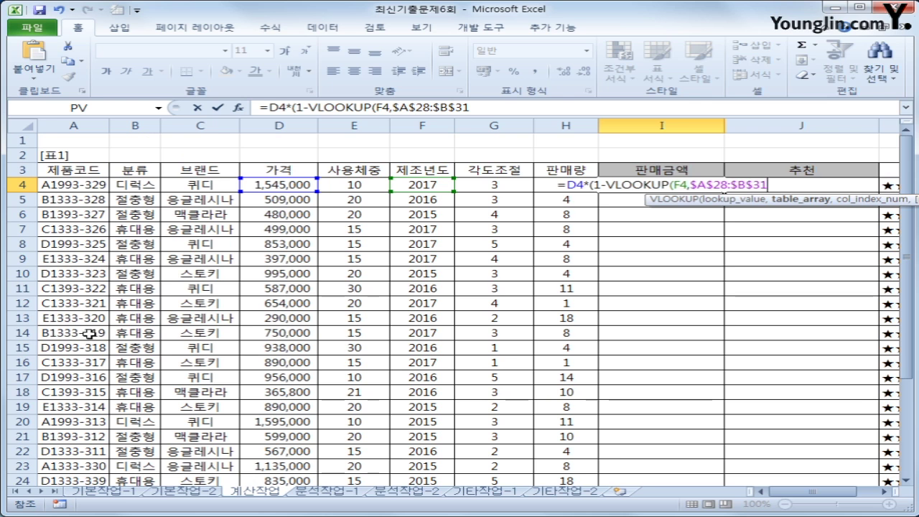
Set the VLOOKUP column index to 2 for 할인율 and the range lookup to 0 for an exact match.
text(,)
scroll(123, 348, down, 3)
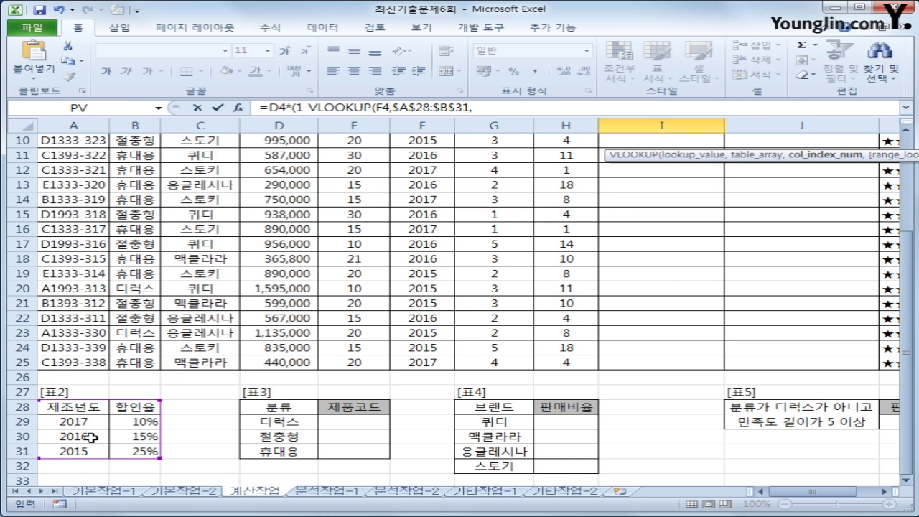
text(2)
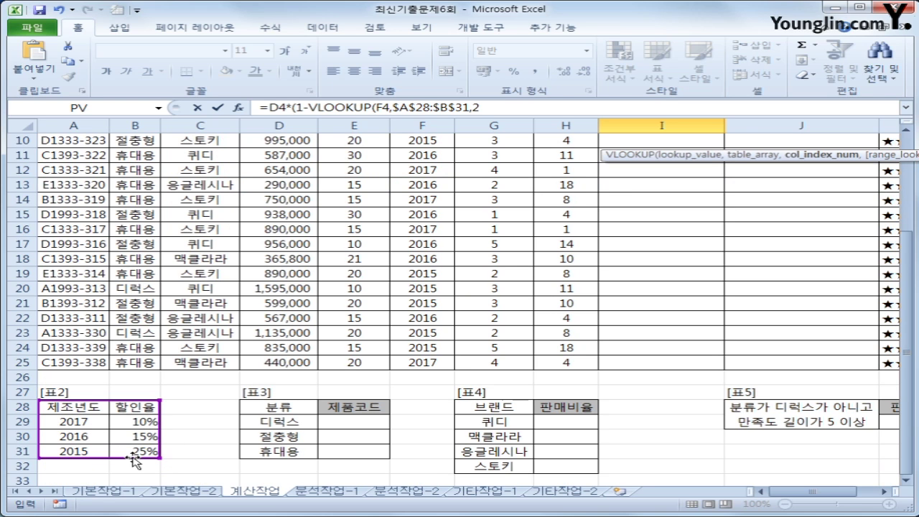
text(,)
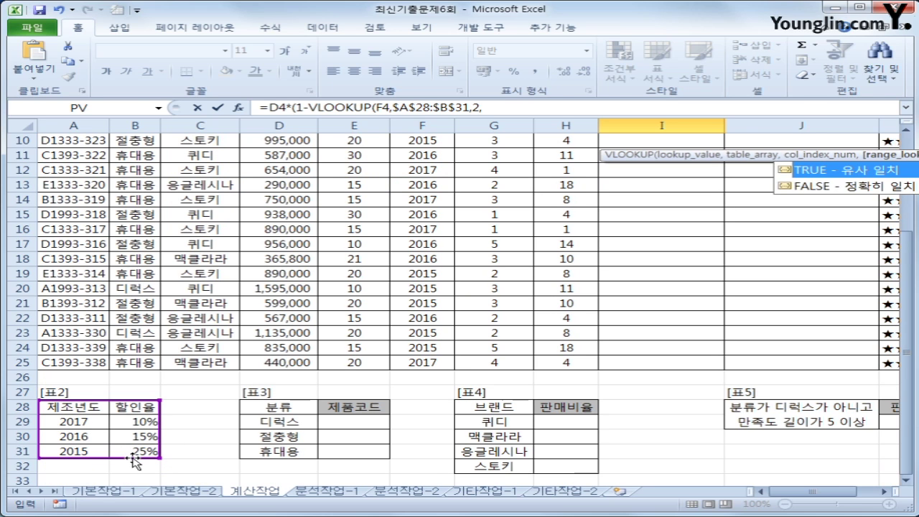
text(0)
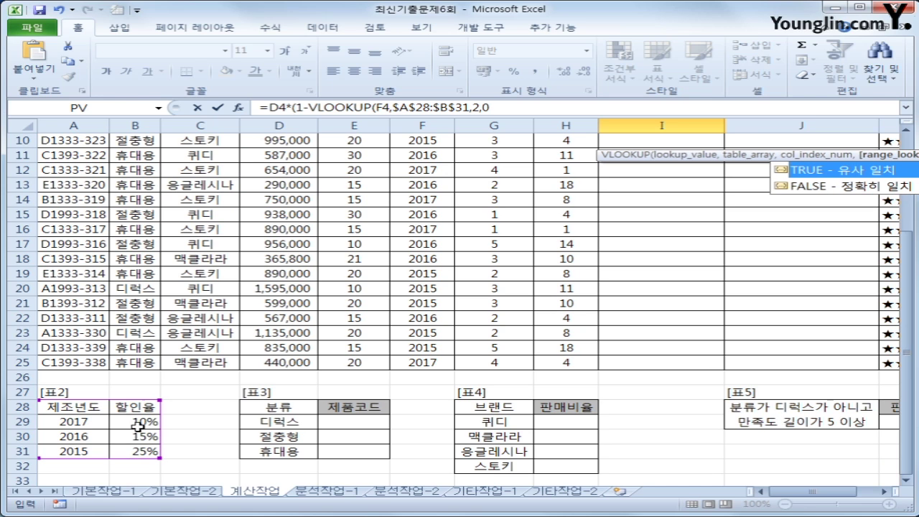
Close the discount expression, multiply it by 판매량 in H4, and commit the formula.
text())*)
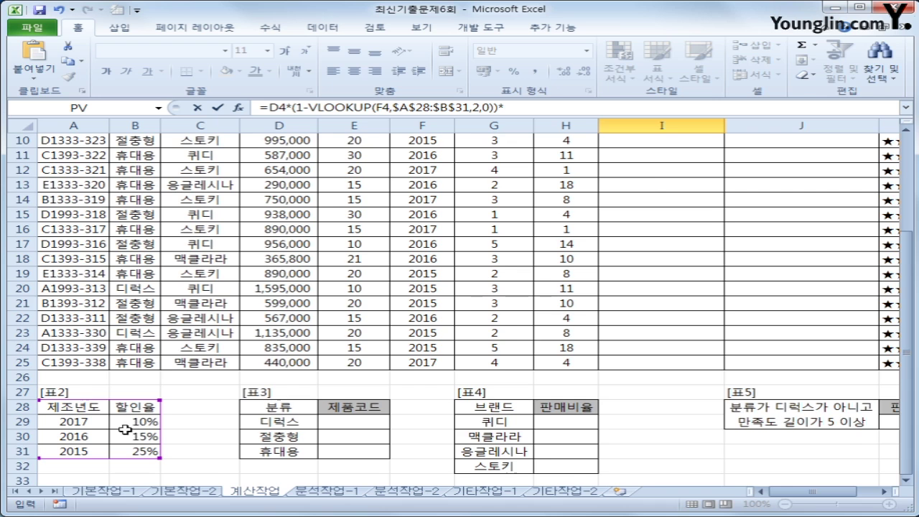
scroll(138, 426, up, 3)
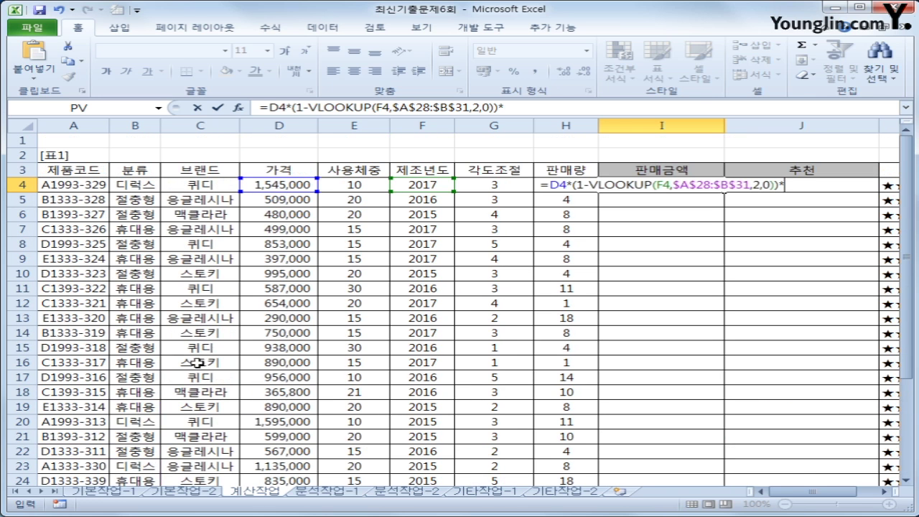
click(560, 188)
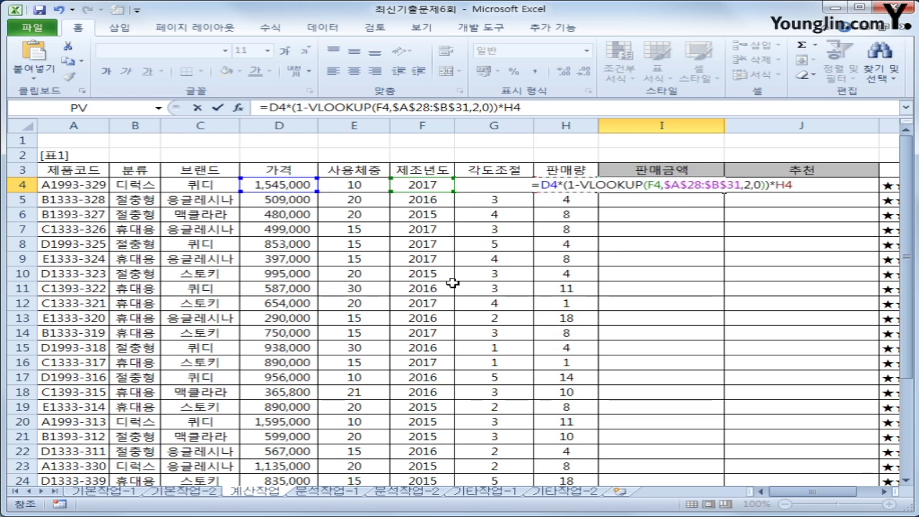
key(Return)
Wrap the I4 formula in an IF that tests whether the calculated amount is >=10000000.
click(639, 184)
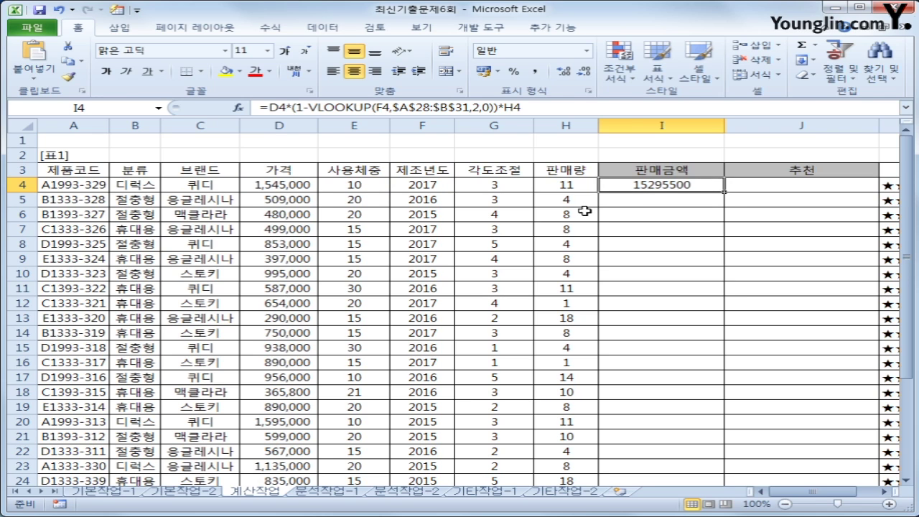
click(263, 107)
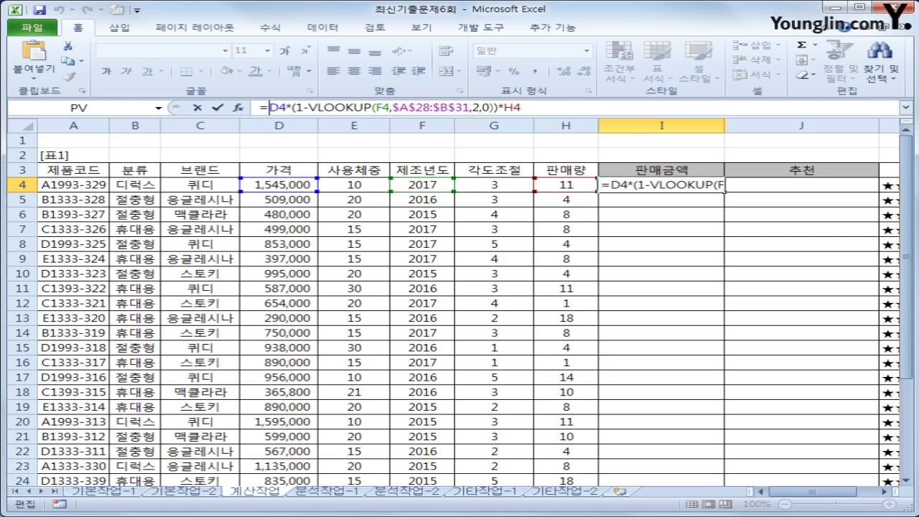
text(if()
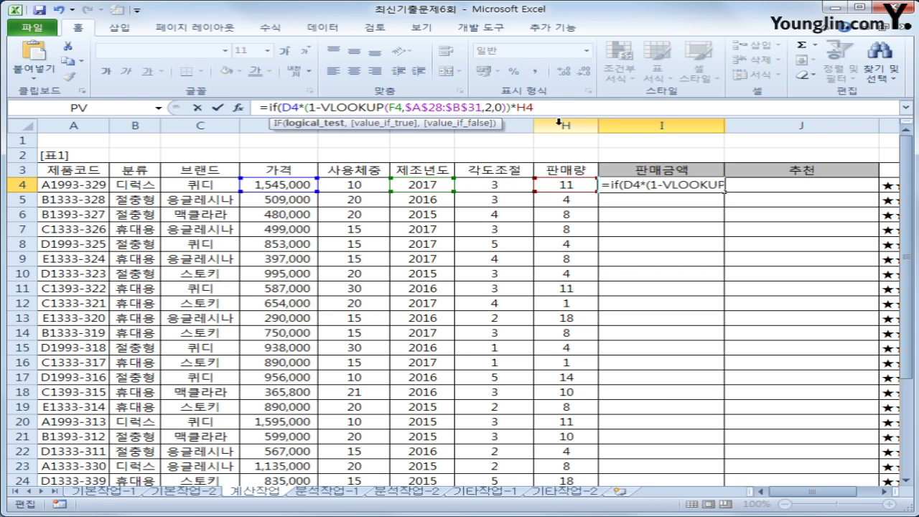
key(End)
text(=)
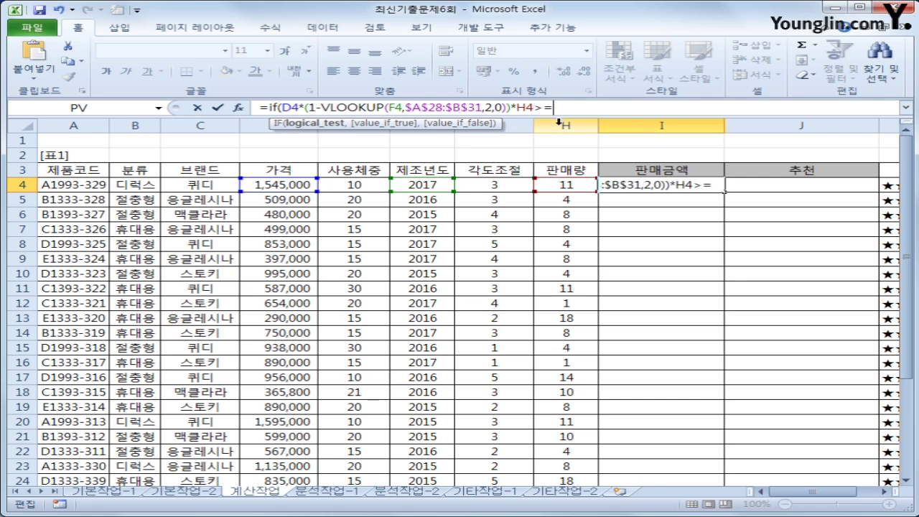
text(10)
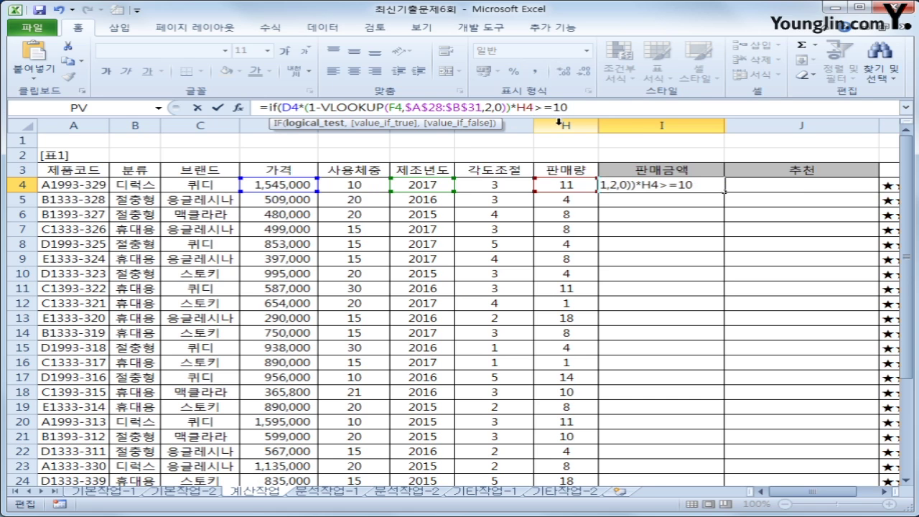
text(000000)
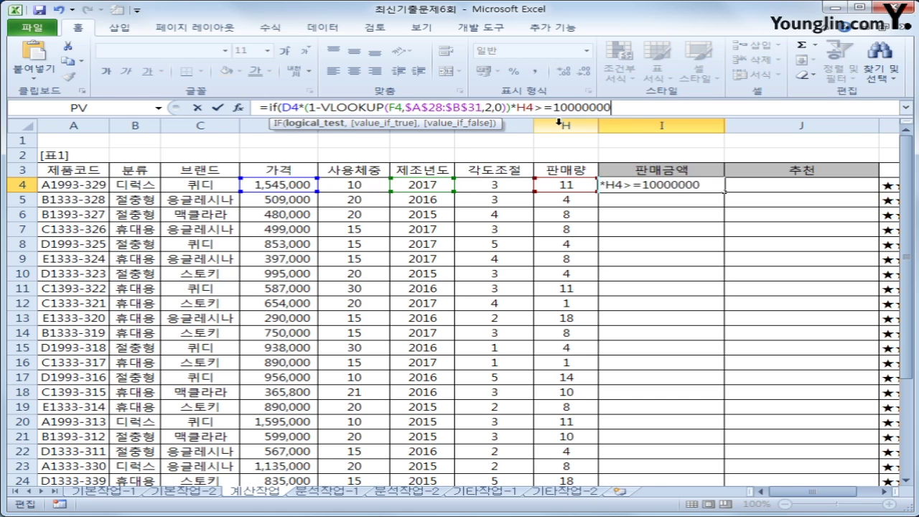
text(,)
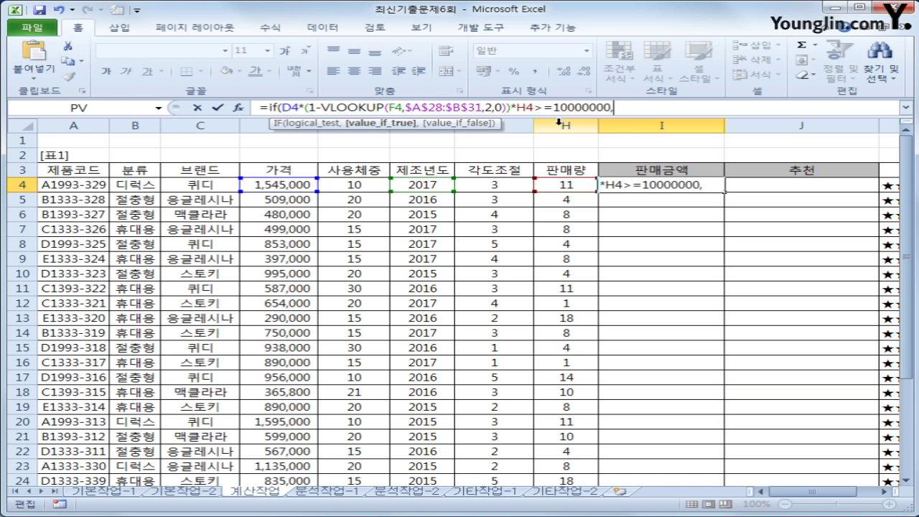
Copy the expression D4*(1-VLOOKUP(F4,$A$28:$B$31,2,0))*H4 from the IF test and paste it as the value if true.
click(278, 108)
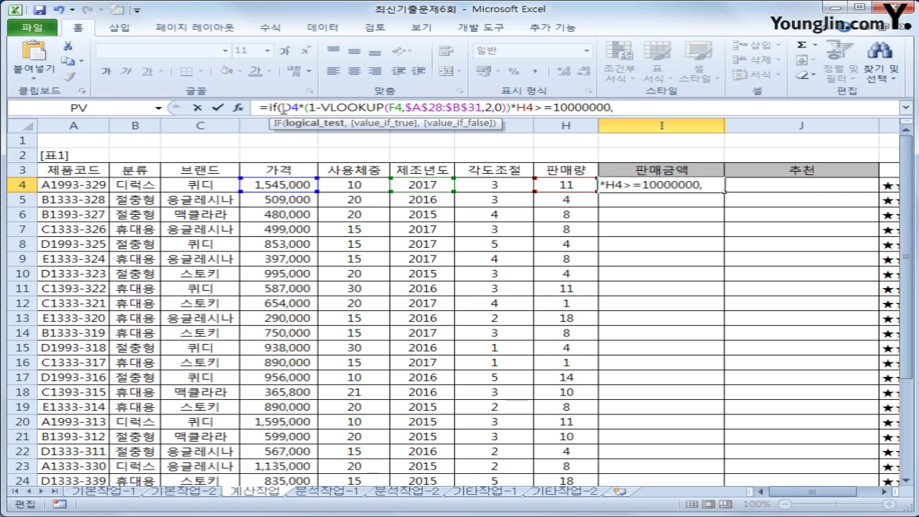
drag(282, 108, 536, 112)
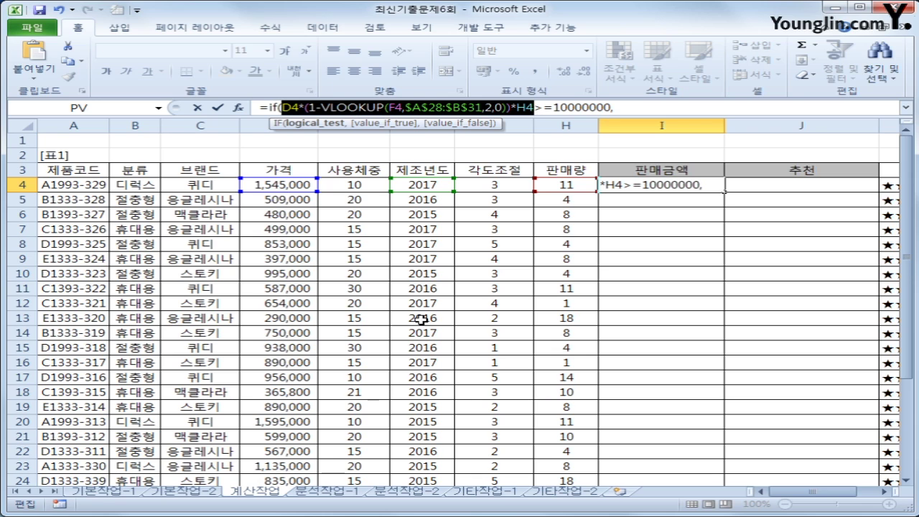
key(ctrl+c)
click(664, 108)
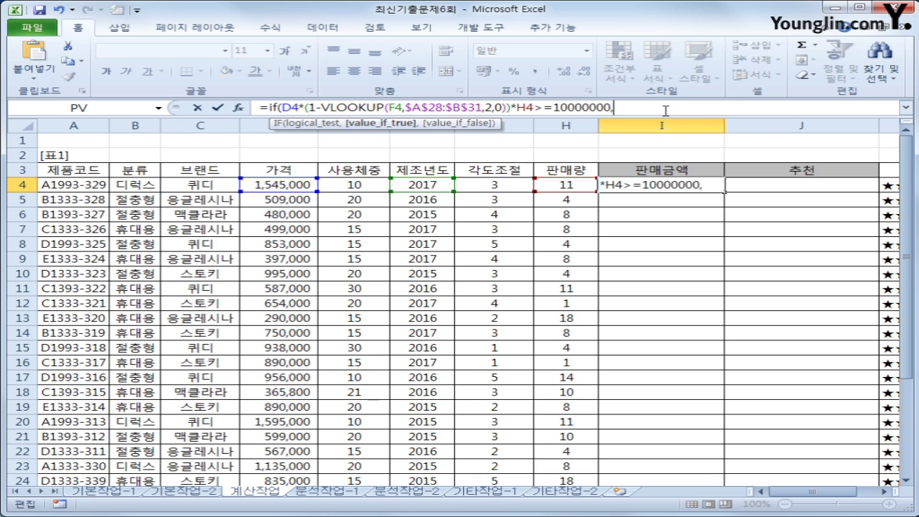
key(ctrl+v)
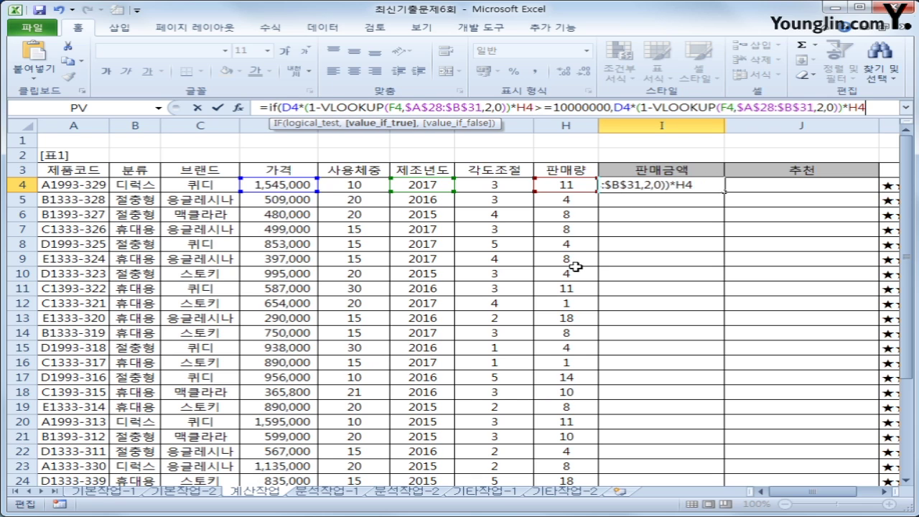
Append &"-우수상품" to the value if true, expanding the formula bar to show the whole formula.
text(&")
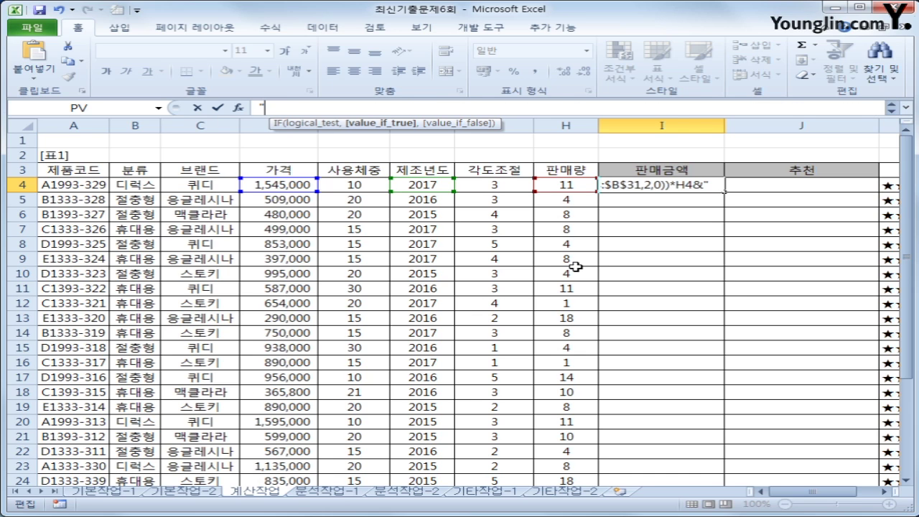
click(906, 108)
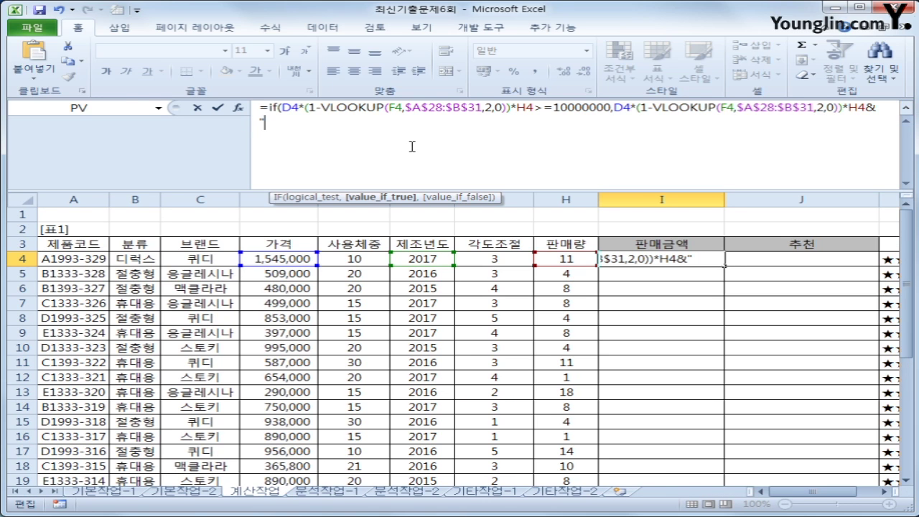
text(dn)
key(BackSpace)
key(BackSpace)
text(ㅇ우수상품",)
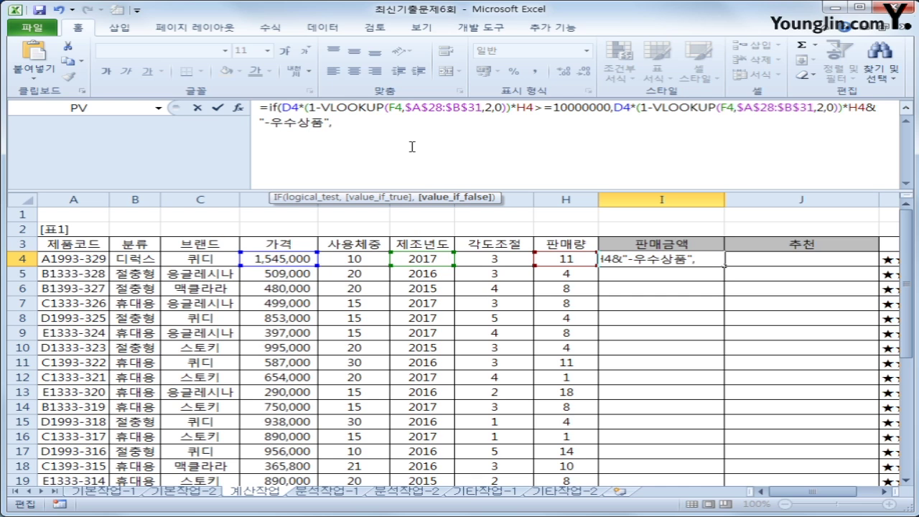
Paste the same amount expression as the value if false, close the IF, and commit the formula in I4.
key(ctrl+v)
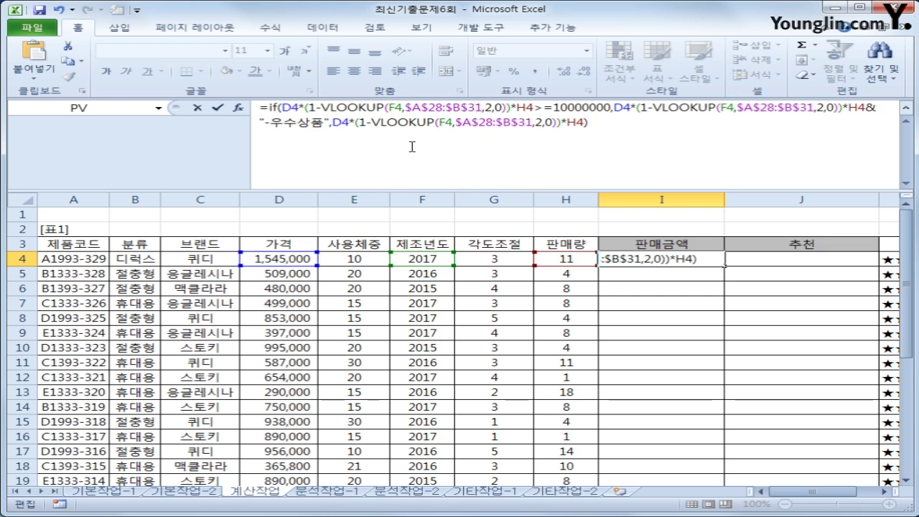
key(Return)
key(Up)
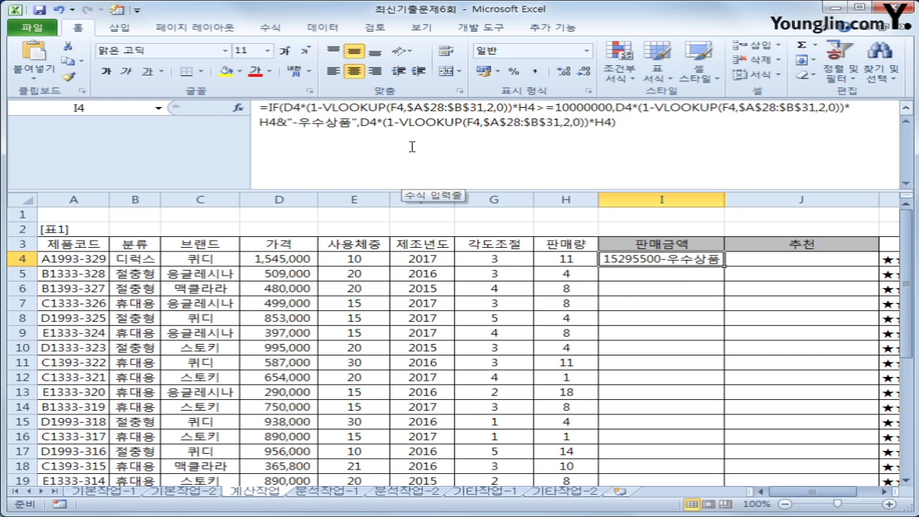
Fill the 판매금액 formula from I4 down to I25 and check the filled column.
double_click(725, 266)
scroll(689, 357, down, 3)
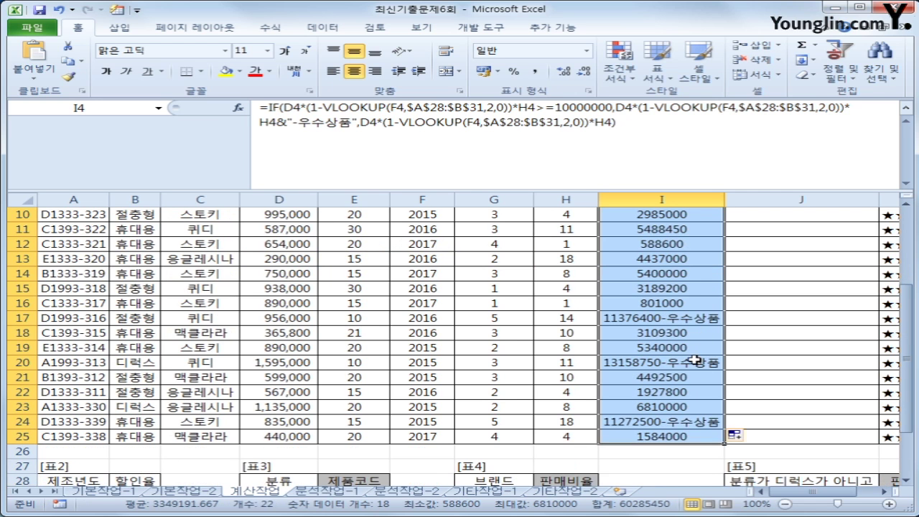
scroll(688, 355, up, 3)
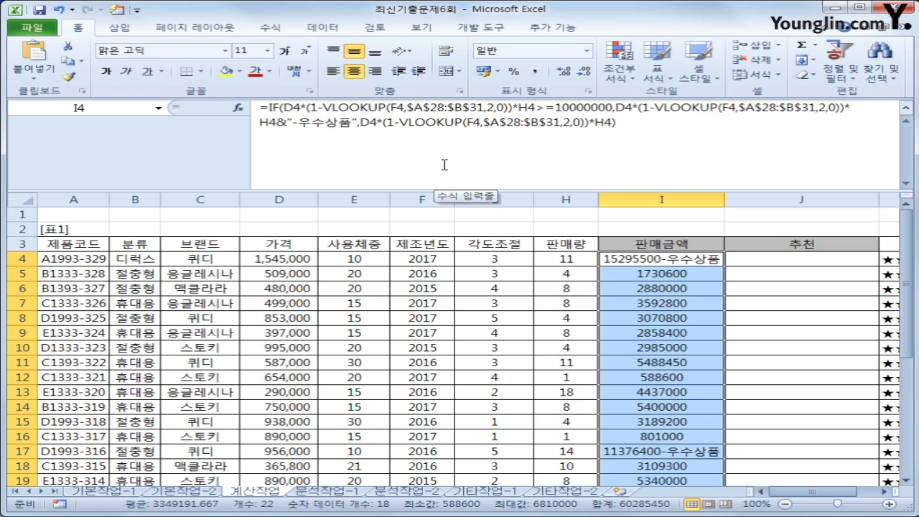
Remove the condition comparing the amount with 10000000 from I4's IF formula, and paste it back in the same place.
click(439, 133)
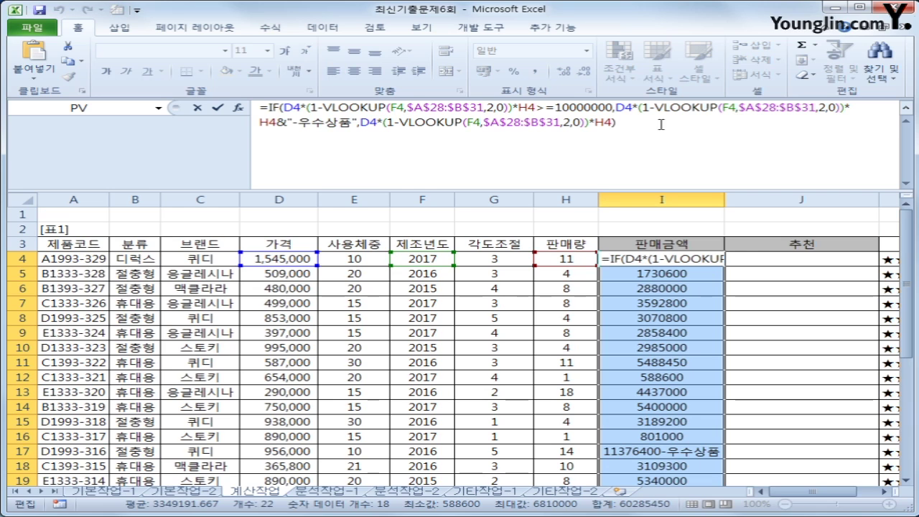
click(616, 109)
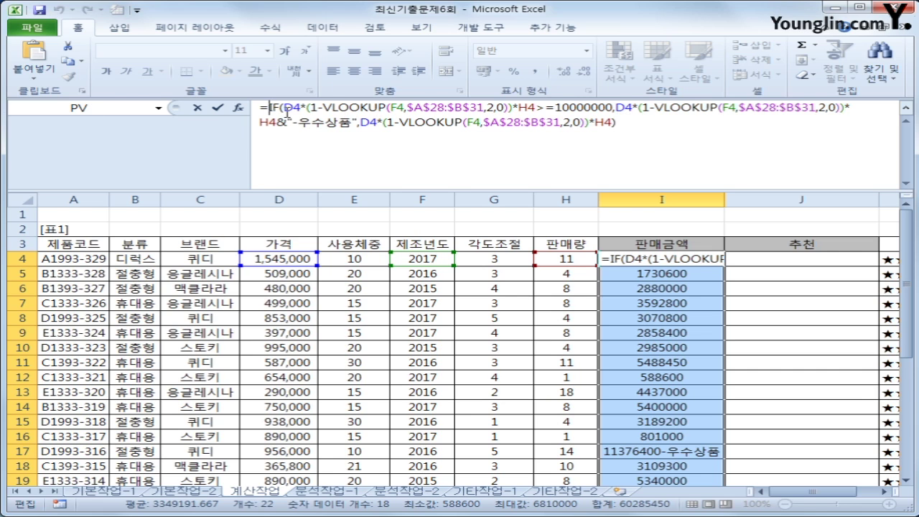
drag(283, 108, 615, 109)
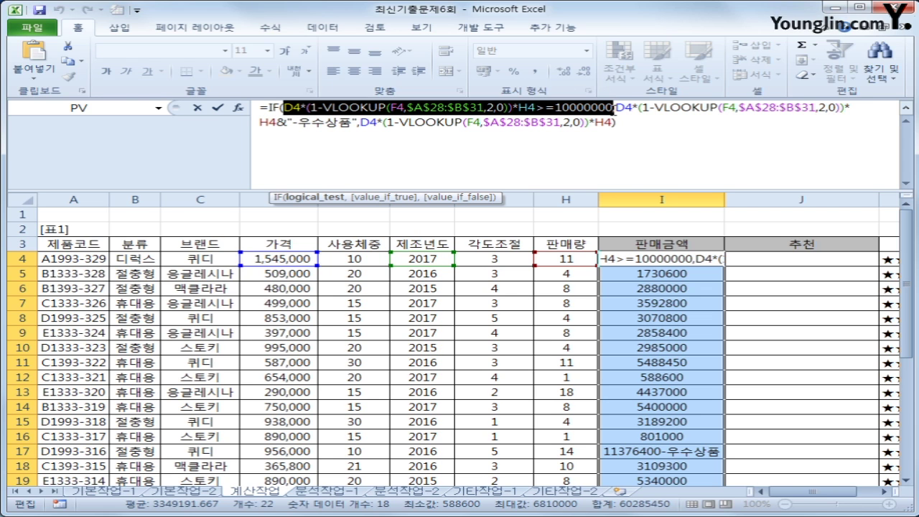
key(Delete)
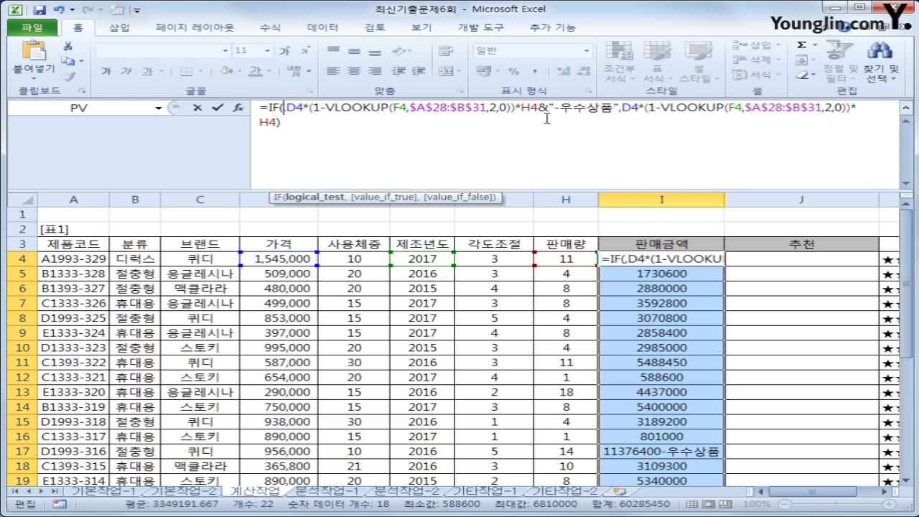
click(280, 108)
click(286, 112)
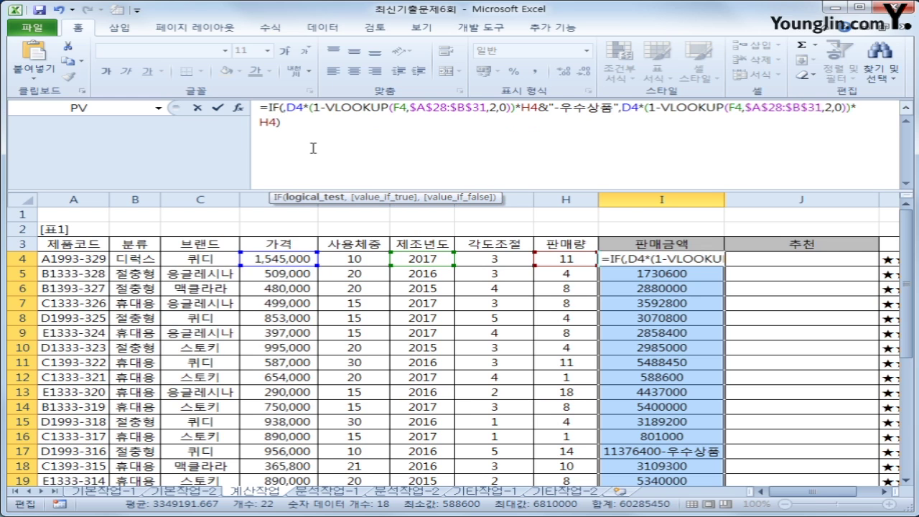
key(ctrl+v)
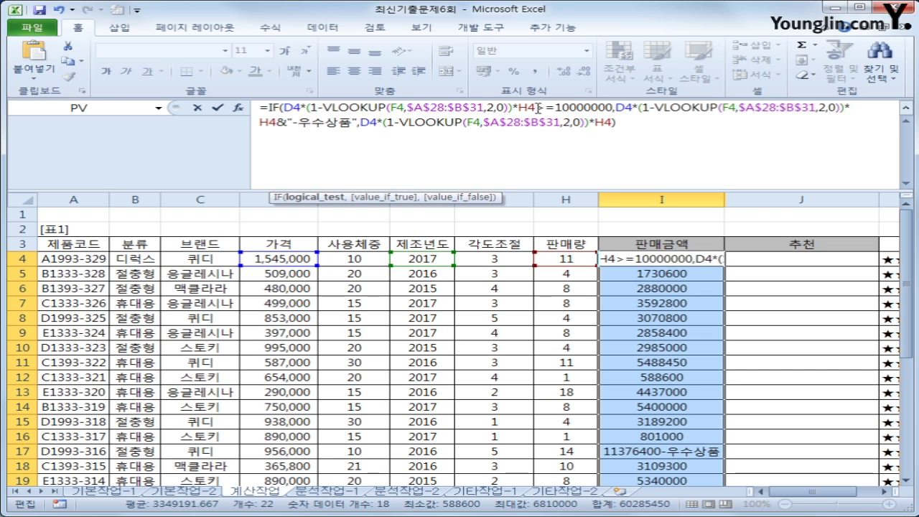
Copy D4*(1-VLOOKUP(F4,$A$28:$B$31,2,0))*H4 from the condition and insert it before IF in I4's formula, joined with &.
drag(538, 108, 285, 108)
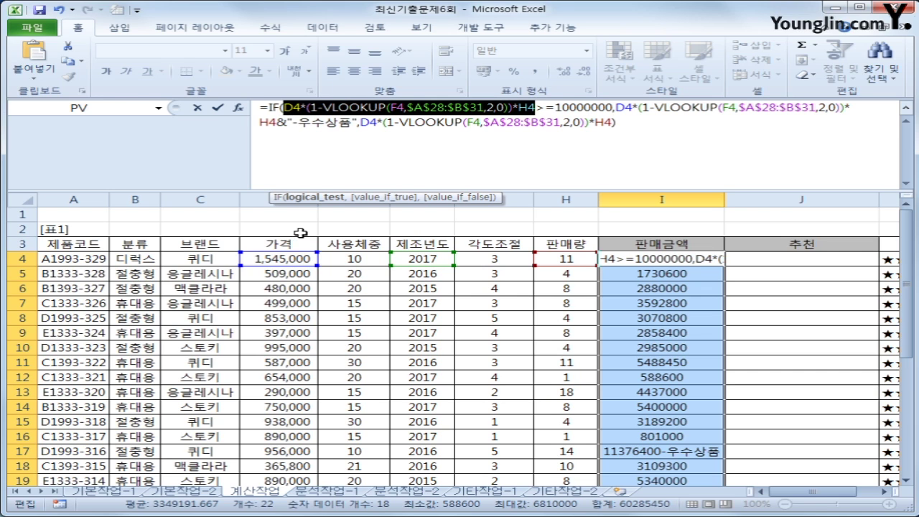
key(ctrl+c)
click(265, 108)
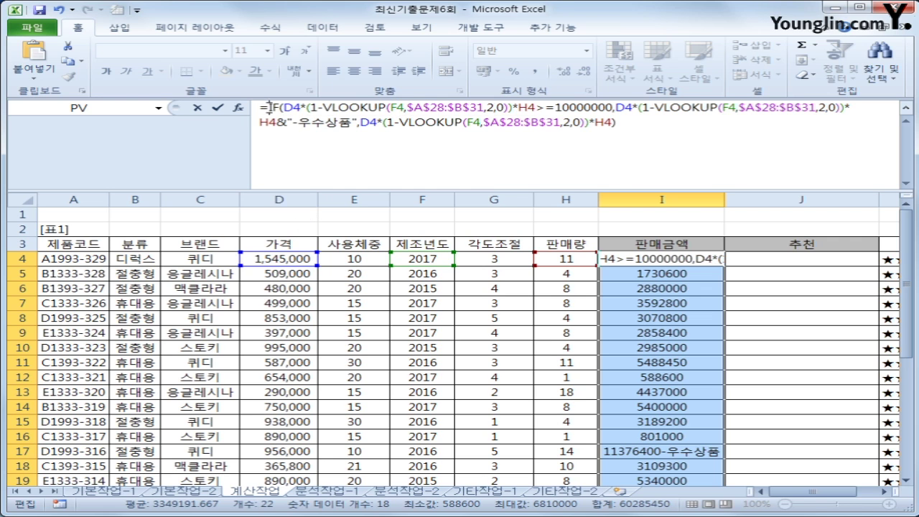
key(ctrl+v)
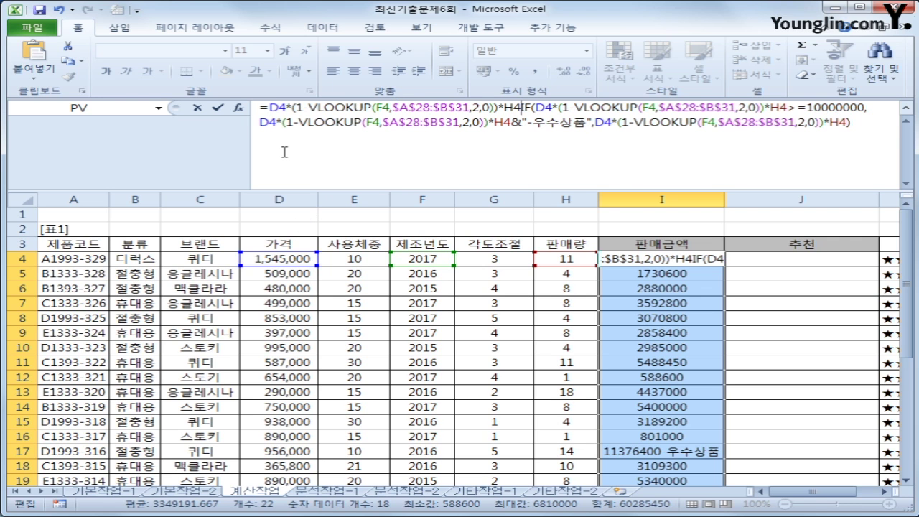
text(&)
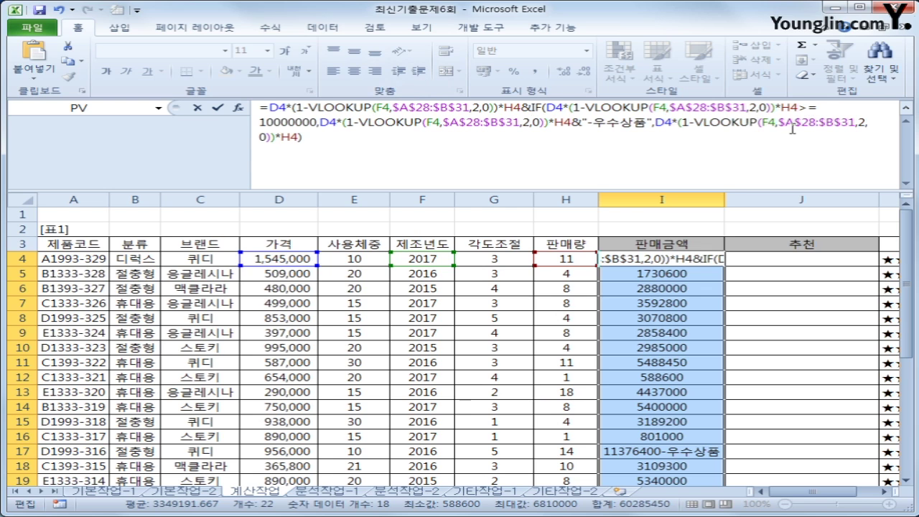
Reduce the IF's value if true to "-우수상품" and its value if false to "", close it, and commit the formula in I4.
click(582, 123)
drag(582, 122, 323, 123)
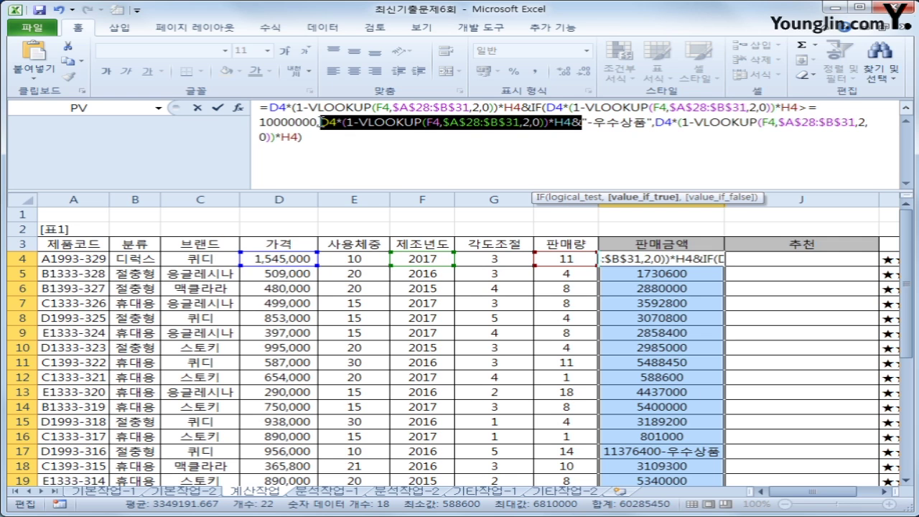
key(Delete)
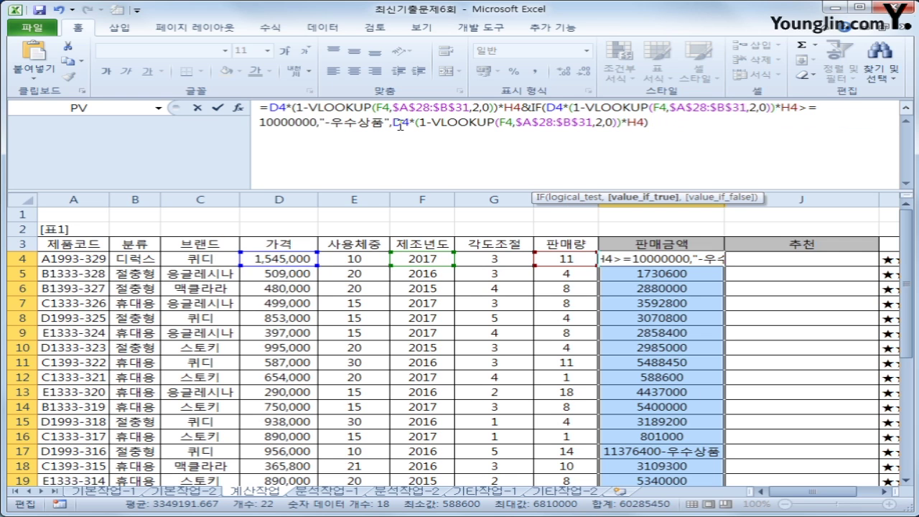
drag(397, 123, 642, 143)
key(Delete)
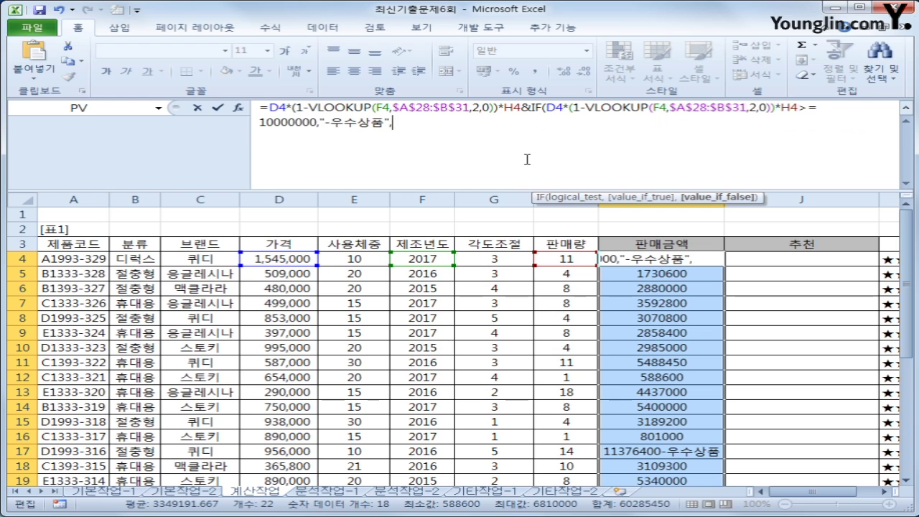
text(""))
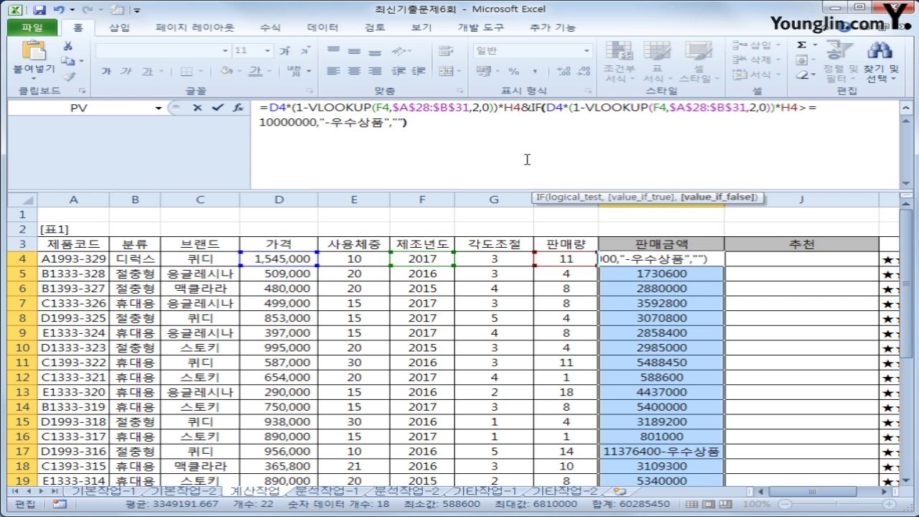
key(Return)
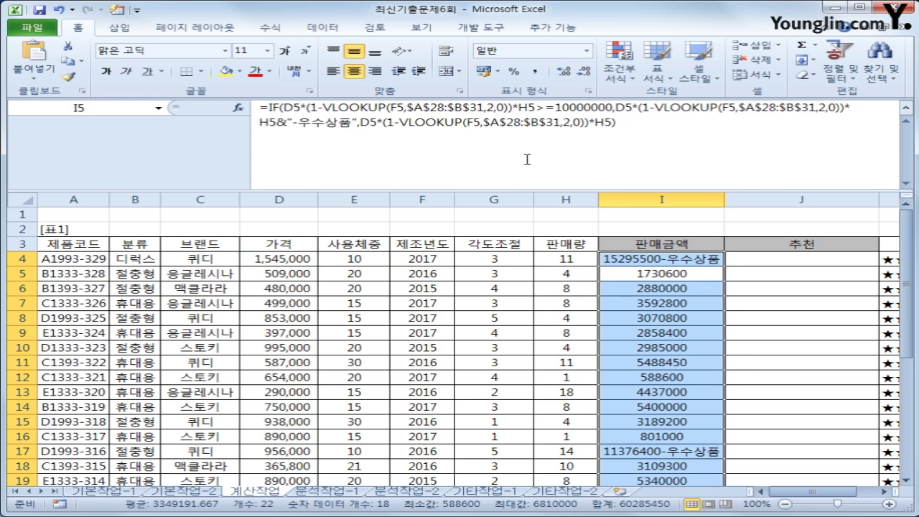
key(Up)
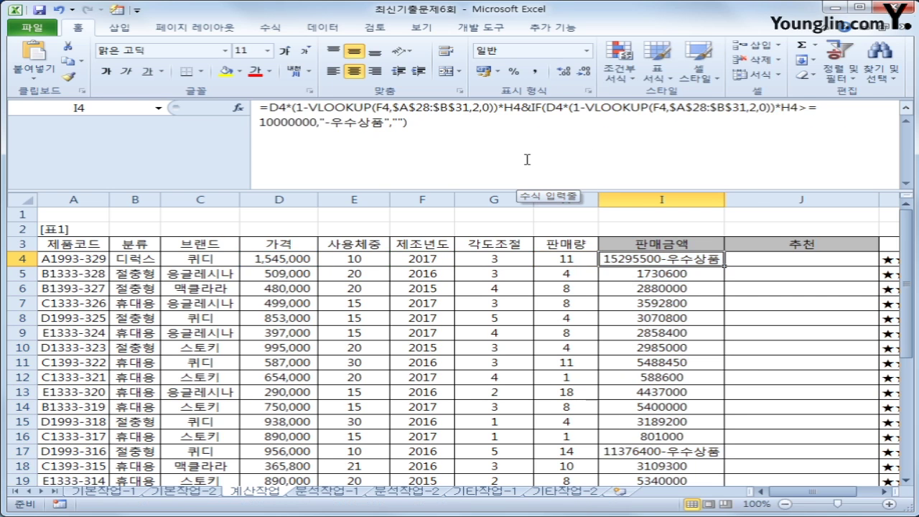
Review the parts of I4's formula: the amount expression, the IF condition with 10000000, the "-우수상품" text and the & operator.
double_click(726, 266)
mouse_move(270, 107)
mouse_down()
mouse_move(521, 107)
mouse_move(270, 107)
mouse_up()
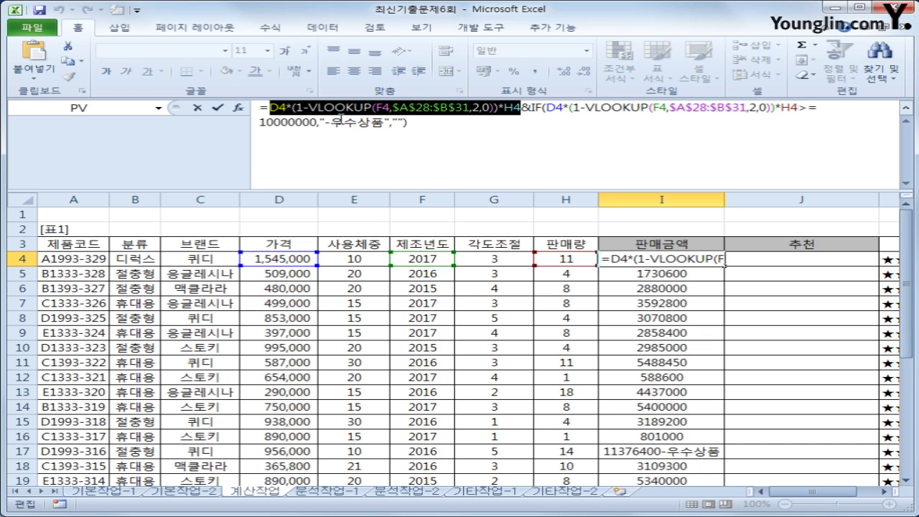
click(461, 127)
drag(546, 107, 801, 106)
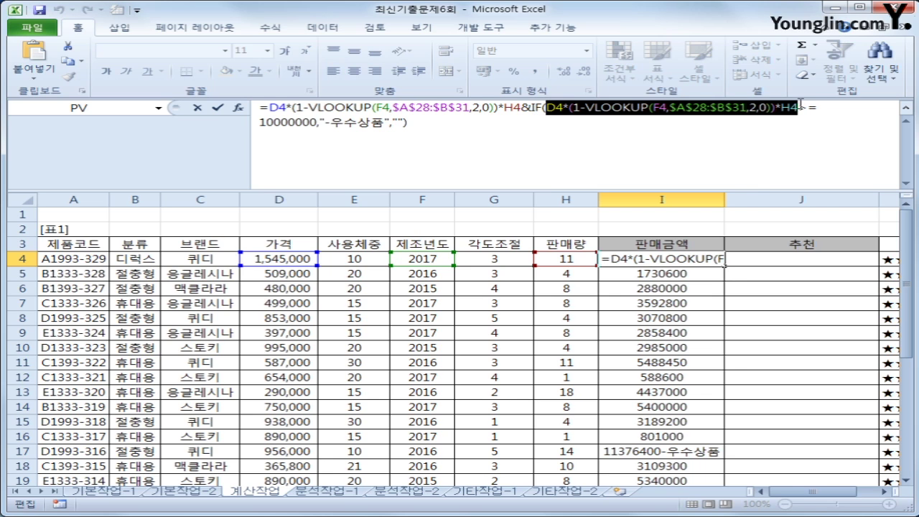
drag(317, 125, 259, 124)
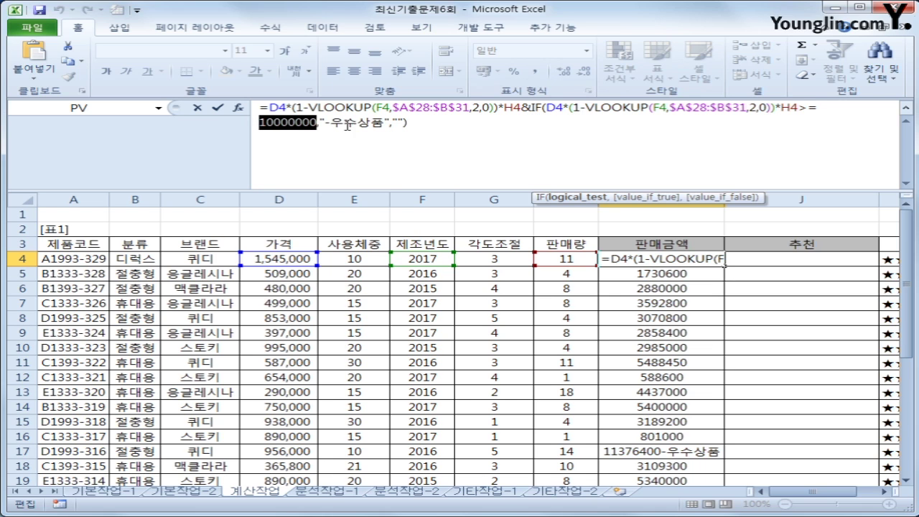
drag(321, 123, 390, 124)
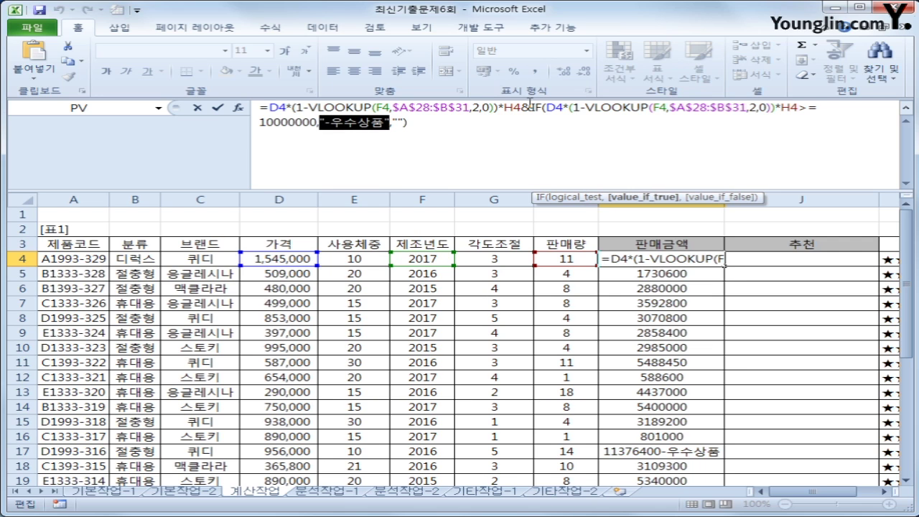
drag(522, 108, 529, 108)
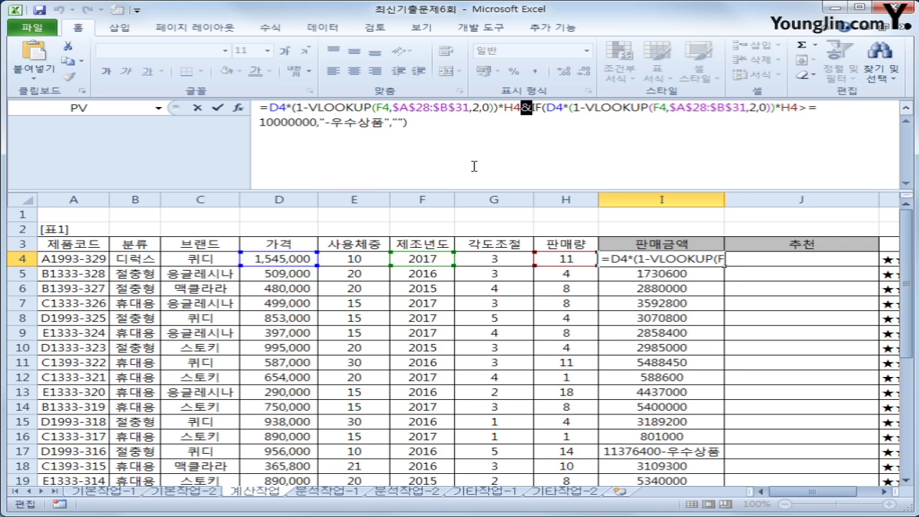
click(393, 122)
text(,"")
key(Return)
Fill the shortened 판매금액 formula from I4 down to I25 and collapse the formula bar to one line.
click(660, 256)
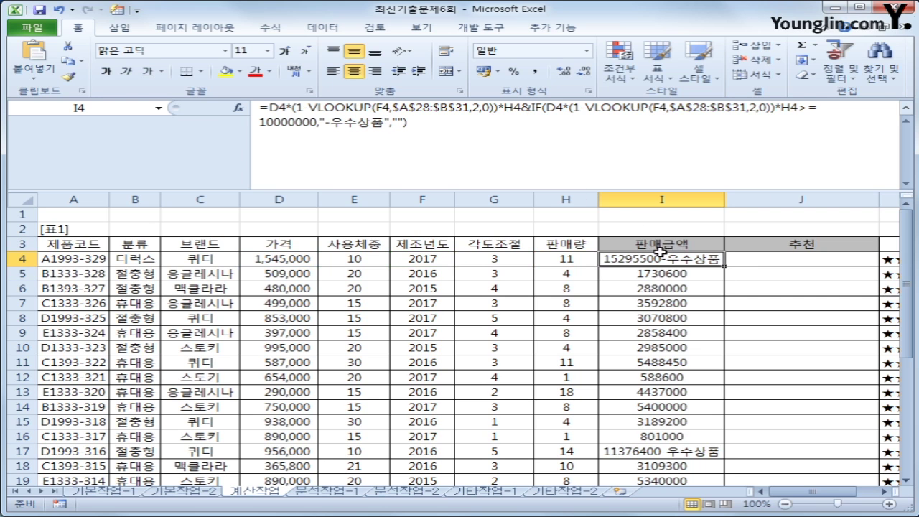
double_click(726, 267)
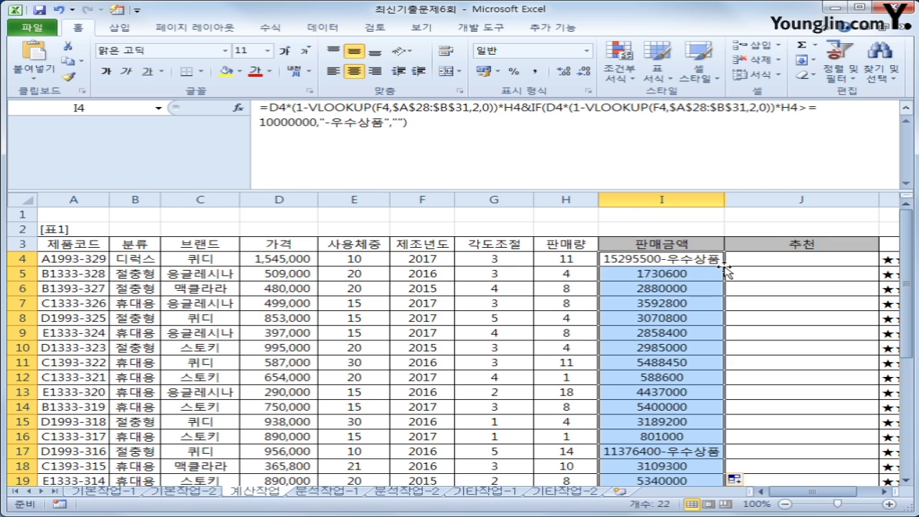
click(907, 109)
click(790, 188)
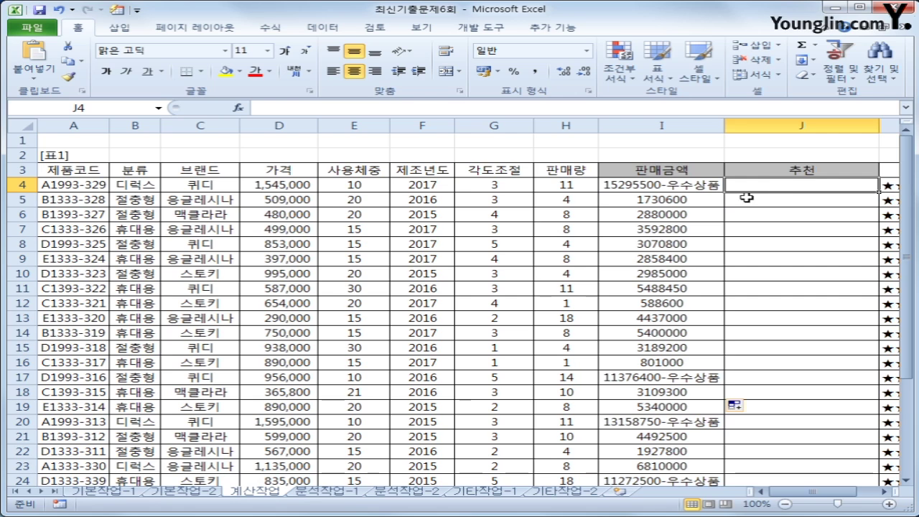
click(713, 185)
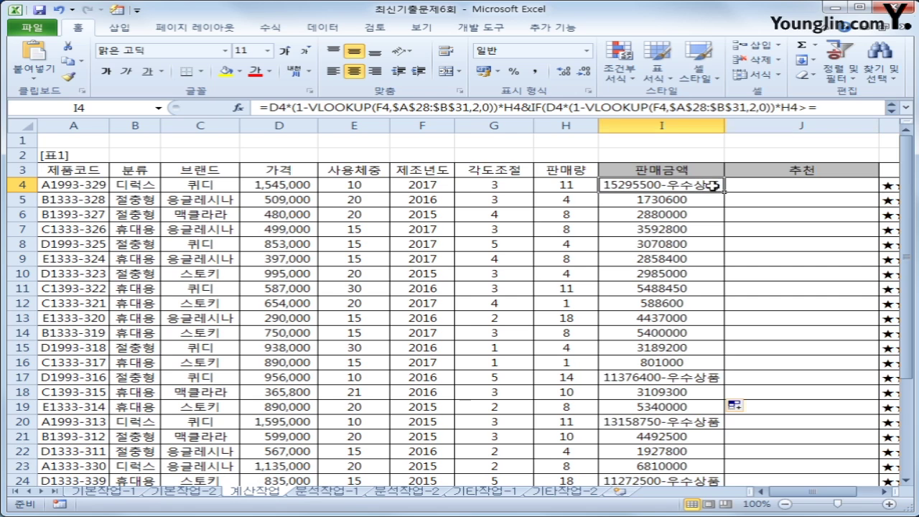
Examine the first data row of 표1 and the 분류 and 제품코드 cells of 표3.
click(777, 190)
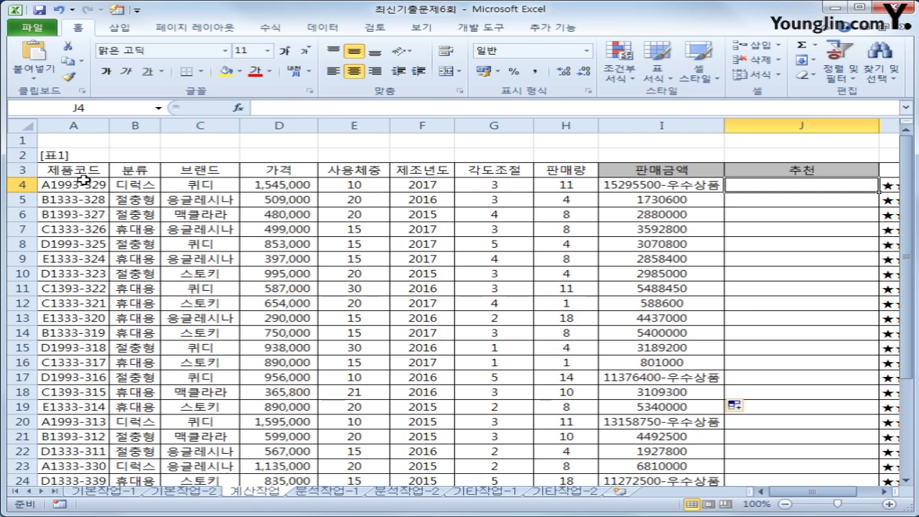
click(150, 187)
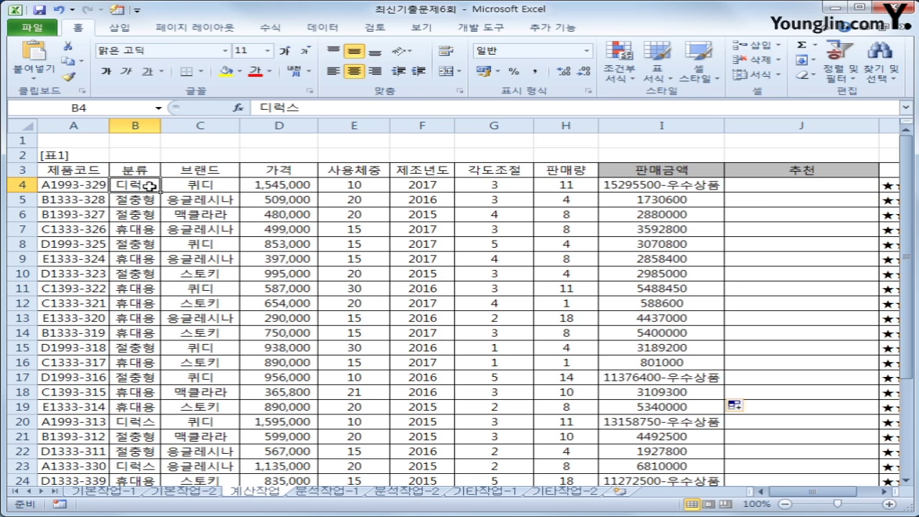
click(59, 181)
click(281, 186)
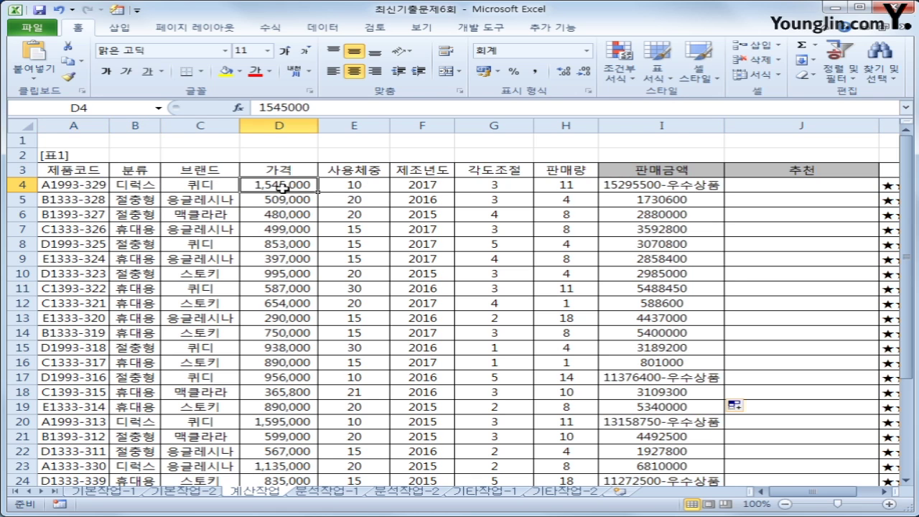
scroll(342, 363, down, 4)
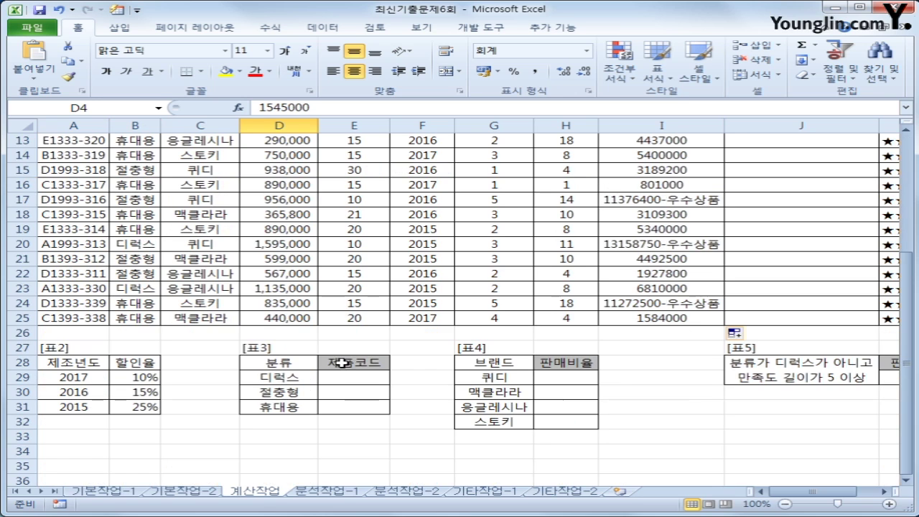
click(287, 376)
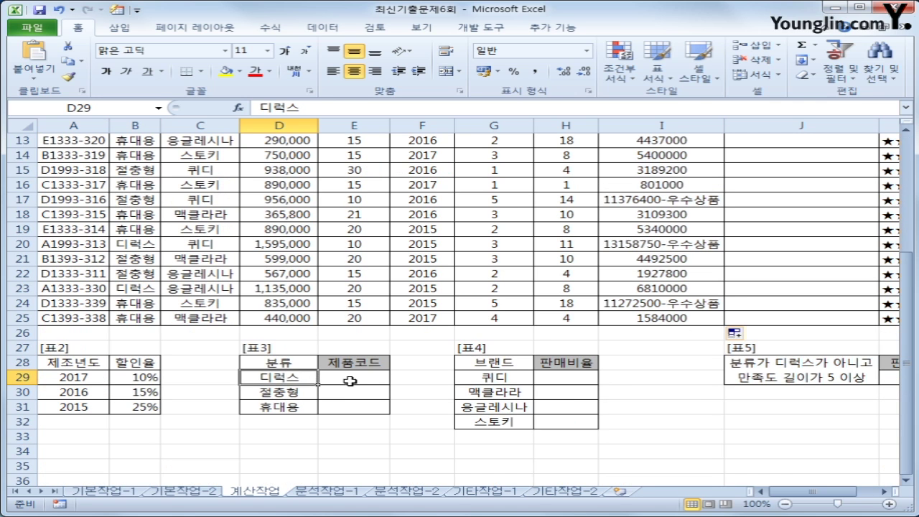
drag(352, 377, 349, 405)
drag(295, 377, 293, 404)
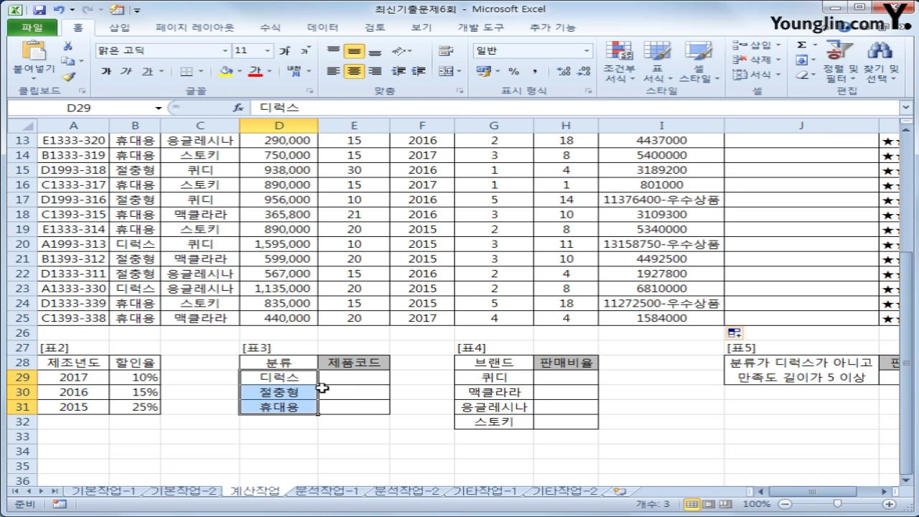
click(343, 381)
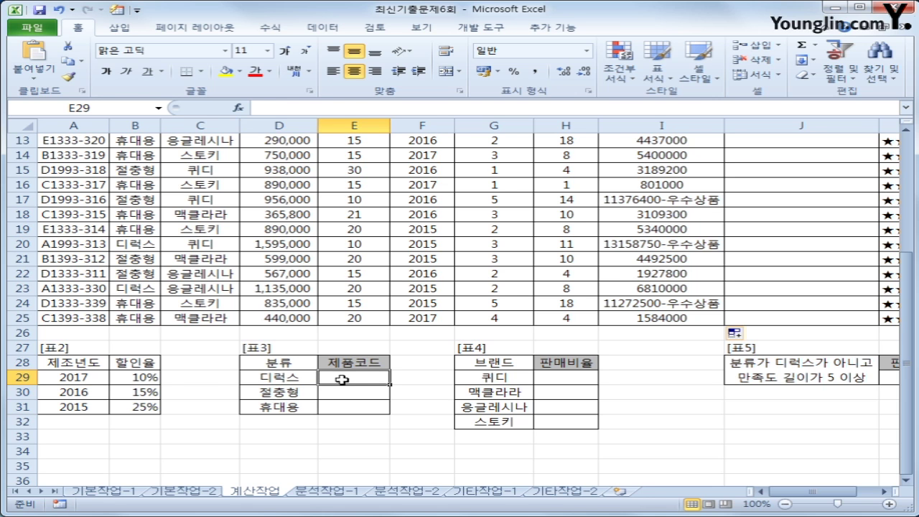
Review the 제품코드 range A4:A25 in 표1 and select the empty 제품코드 cell E29 in 표3.
scroll(305, 384, up, 2)
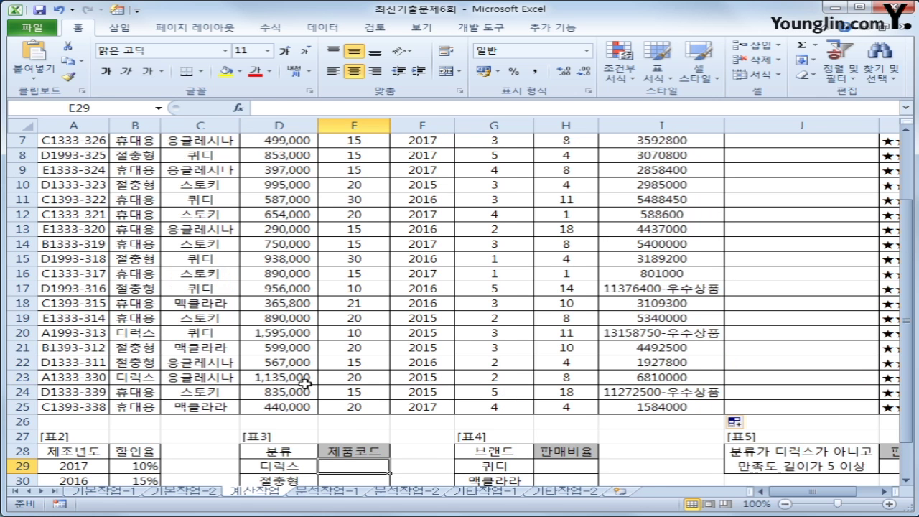
scroll(305, 384, up, 2)
drag(68, 185, 89, 447)
scroll(136, 441, down, 2)
scroll(237, 431, up, 3)
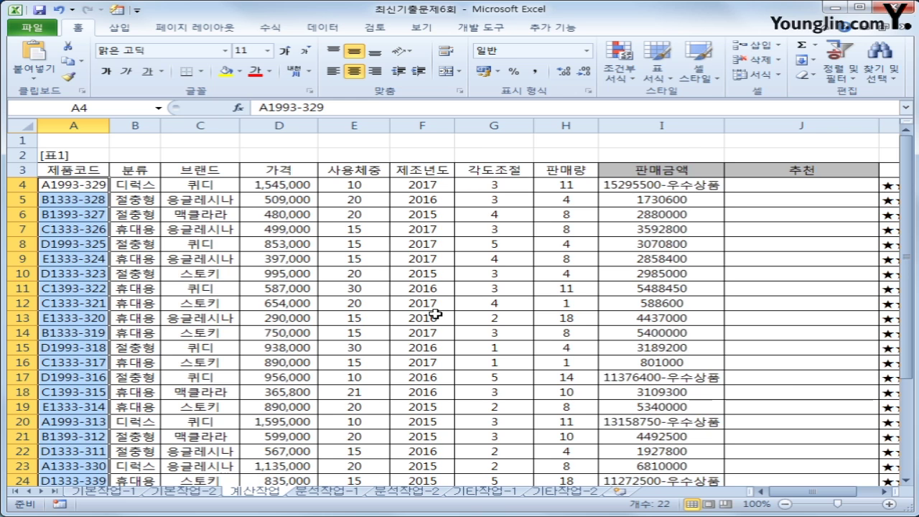
scroll(431, 327, down, 5)
click(369, 331)
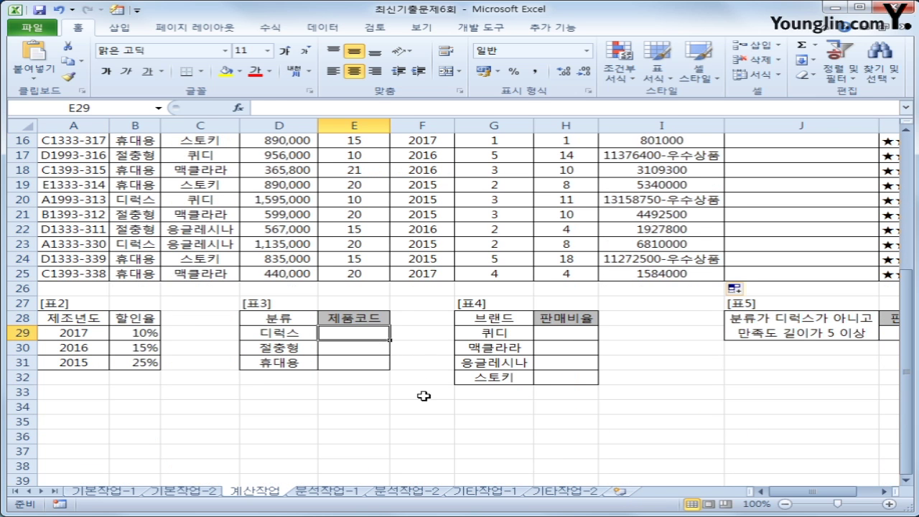
Begin an INDEX formula in 제품코드 cell E29 of 표3, with the absolute range $A$4:$A$25 as its array.
text(=)
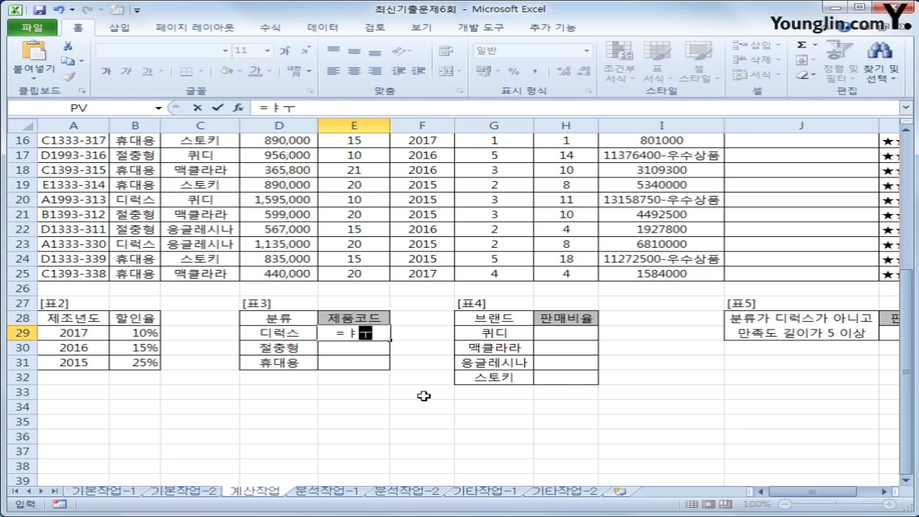
text(ind)
key(Tab)
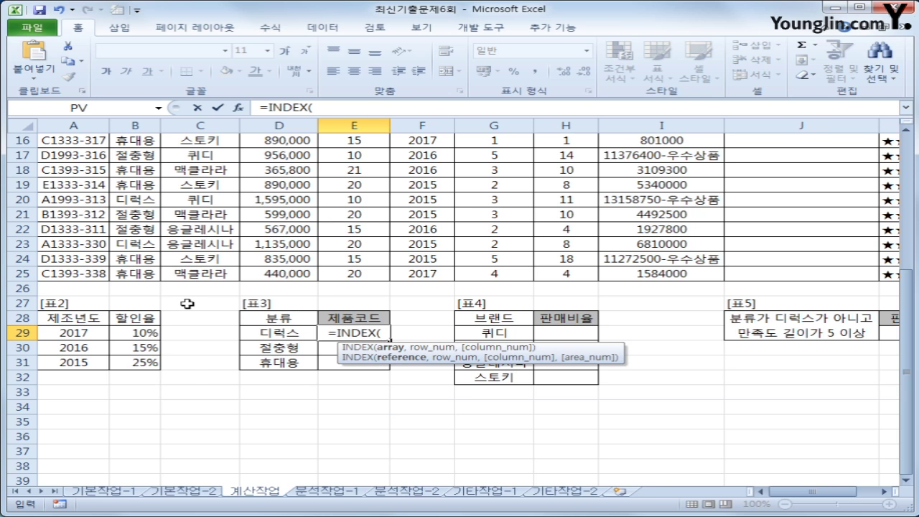
scroll(229, 297, up, 5)
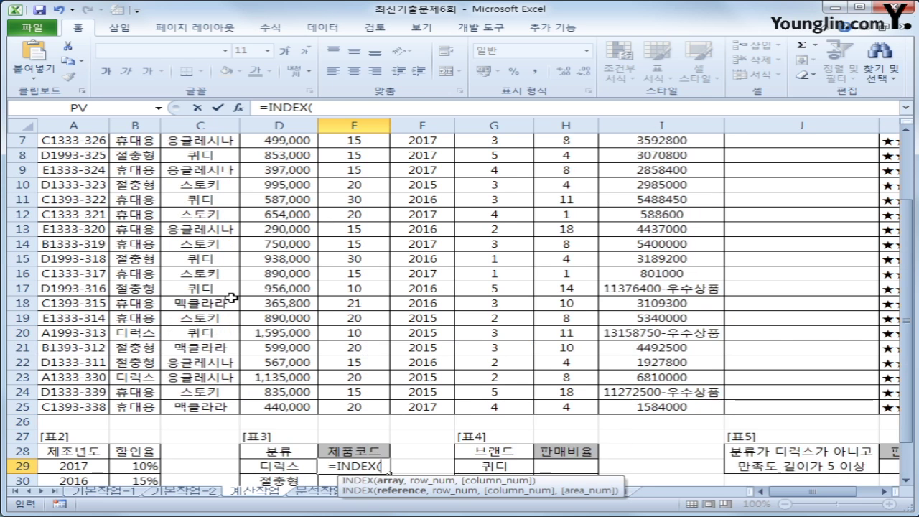
drag(91, 192, 80, 449)
key(F4)
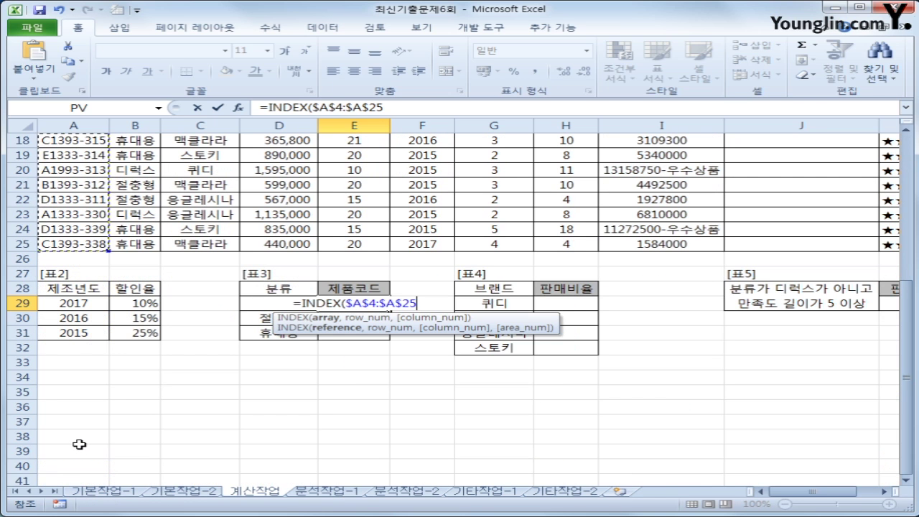
text(,)
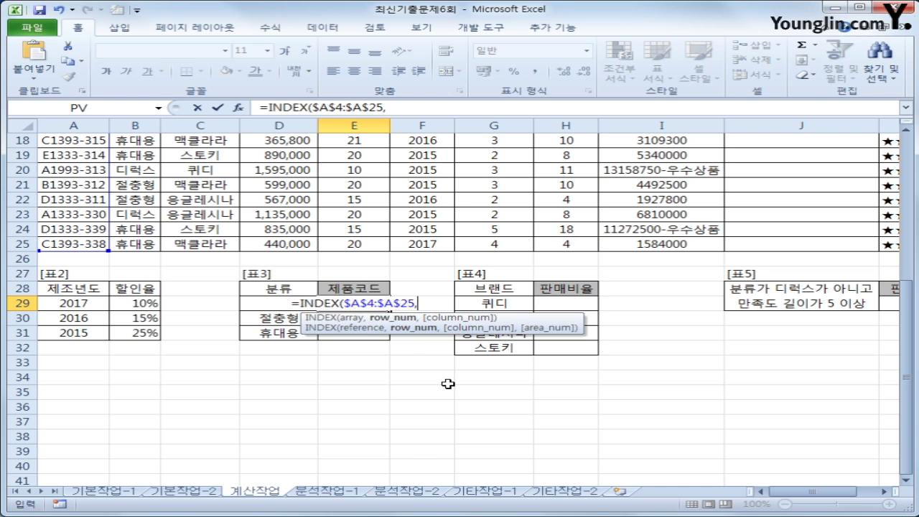
Add MATCH as the row number, with a MAX lookup value that opens with the condition ($B$4:$B$25=D29).
text(mat)
key(Tab)
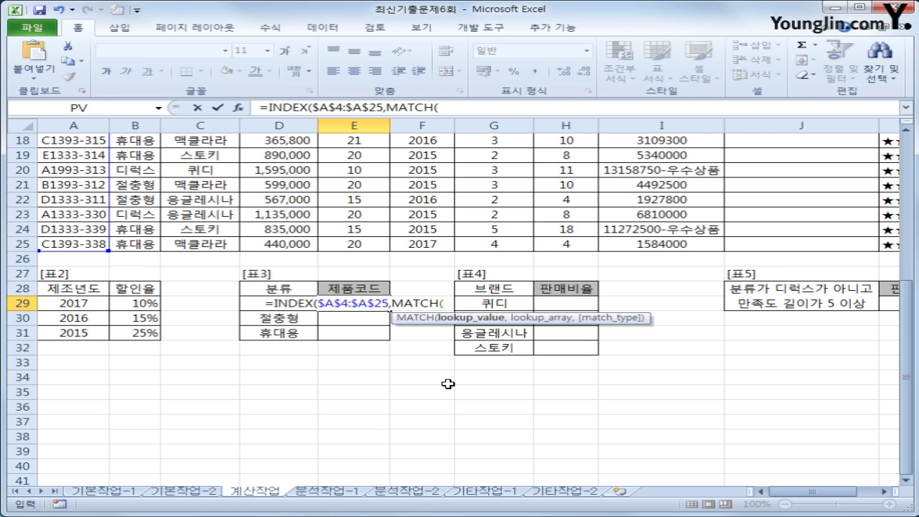
text(max()
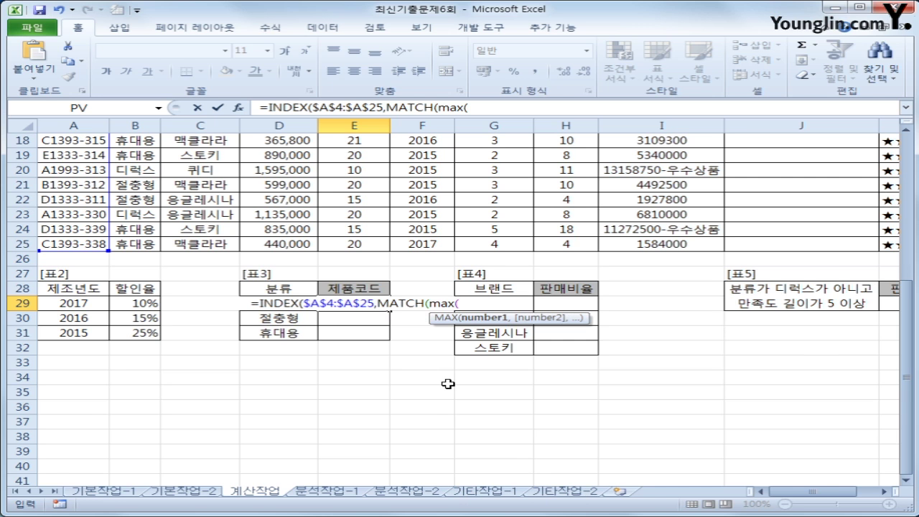
text(()
scroll(447, 384, up, 6)
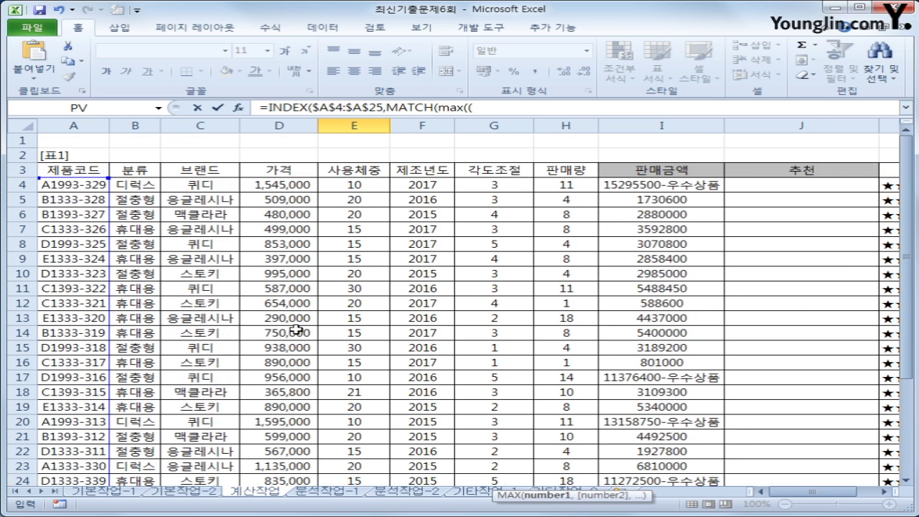
click(145, 185)
drag(145, 185, 141, 454)
key(F4)
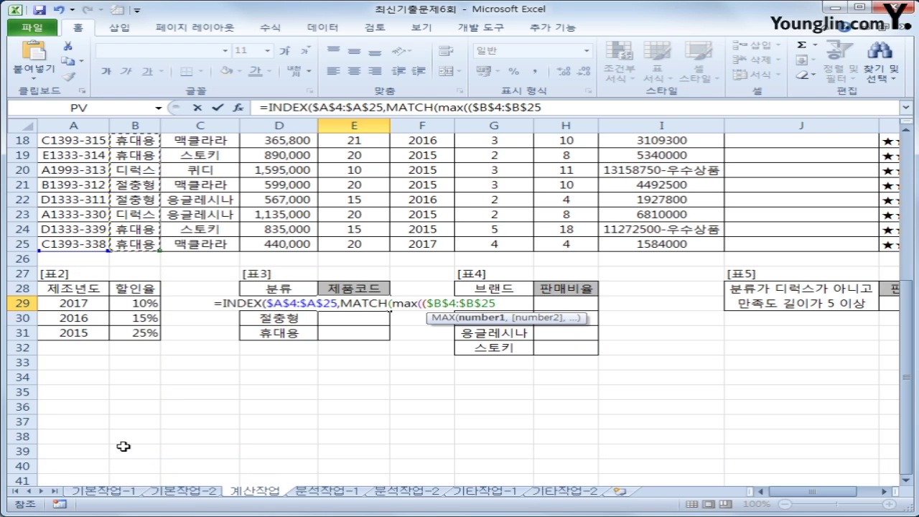
text(=)
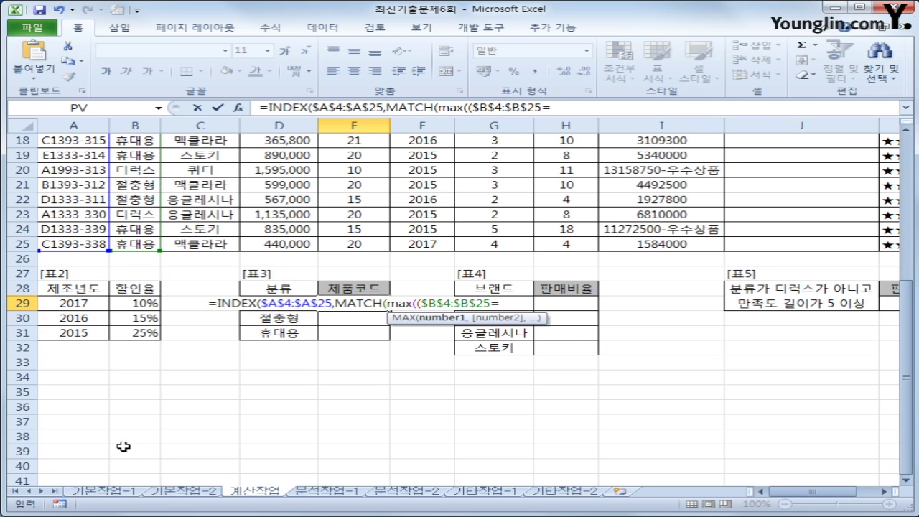
key(Left)
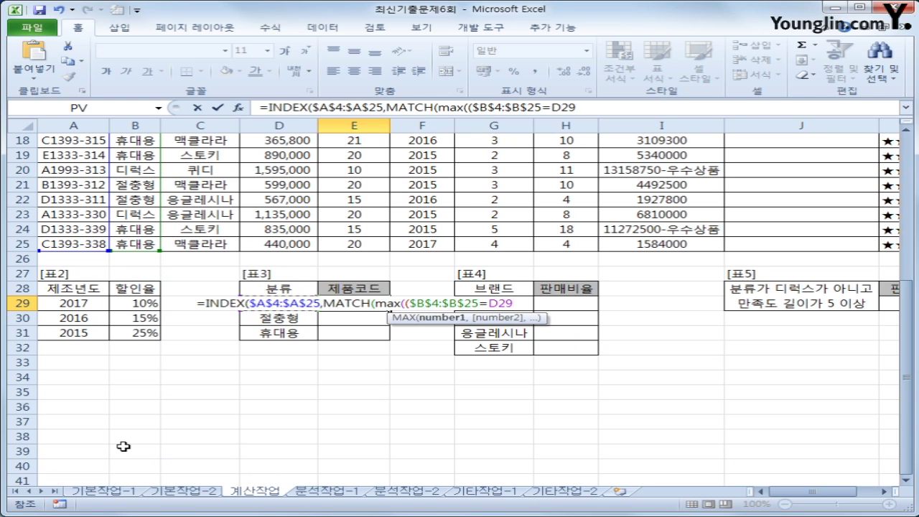
text())
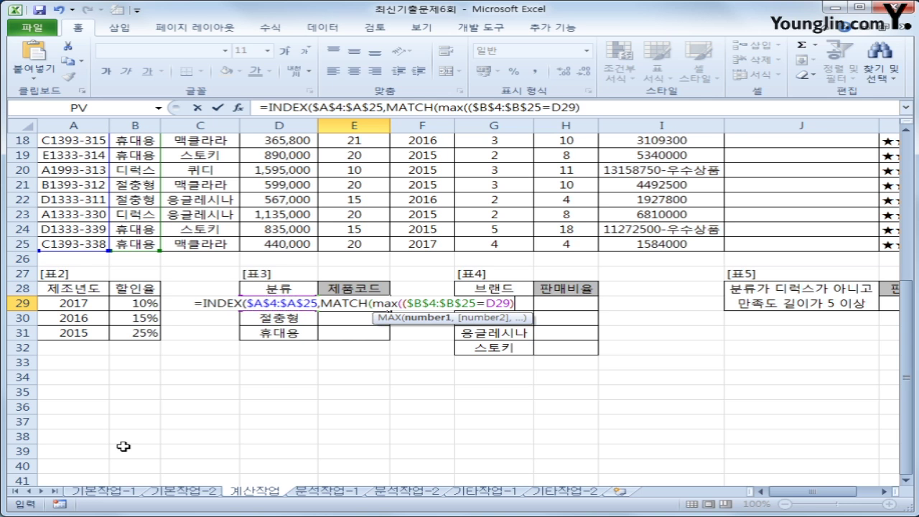
Multiply the 분류 condition by the absolute 가격 range $D$4:$D$25 and close the MAX function as MATCH's first argument.
text(*)
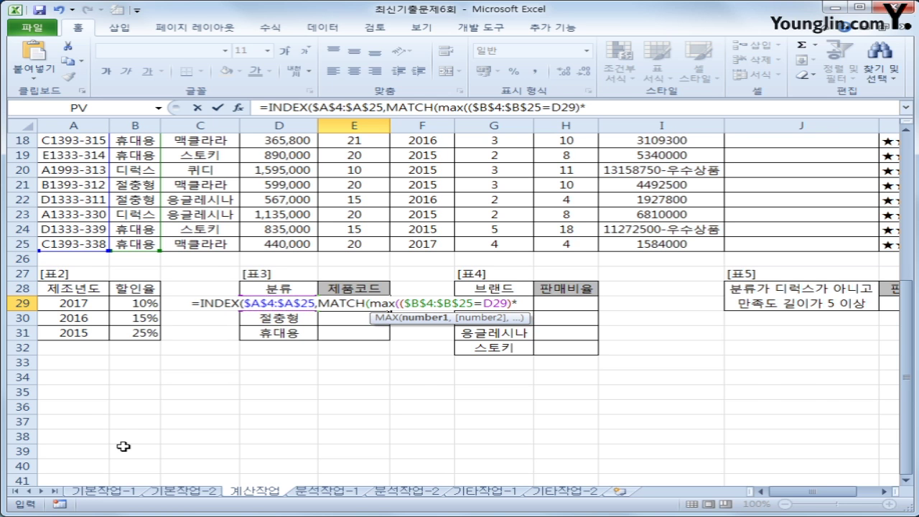
scroll(450, 403, up, 5)
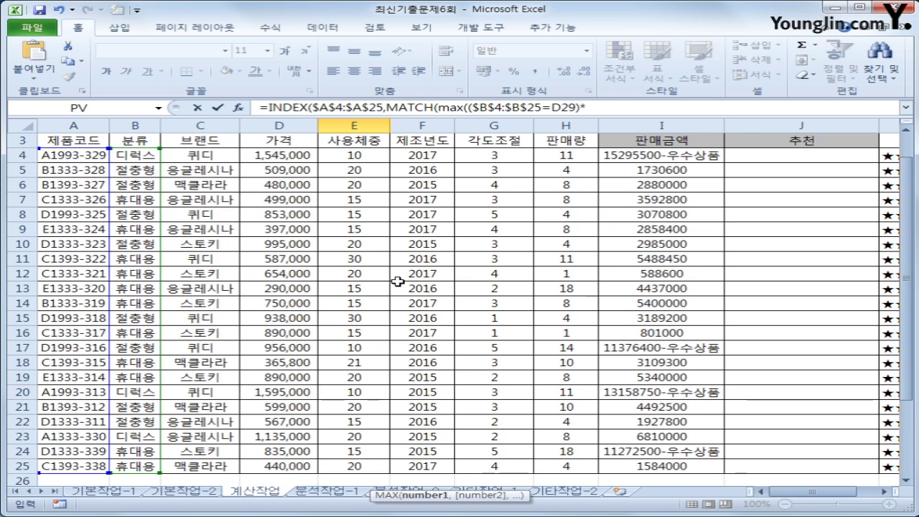
drag(295, 155, 263, 470)
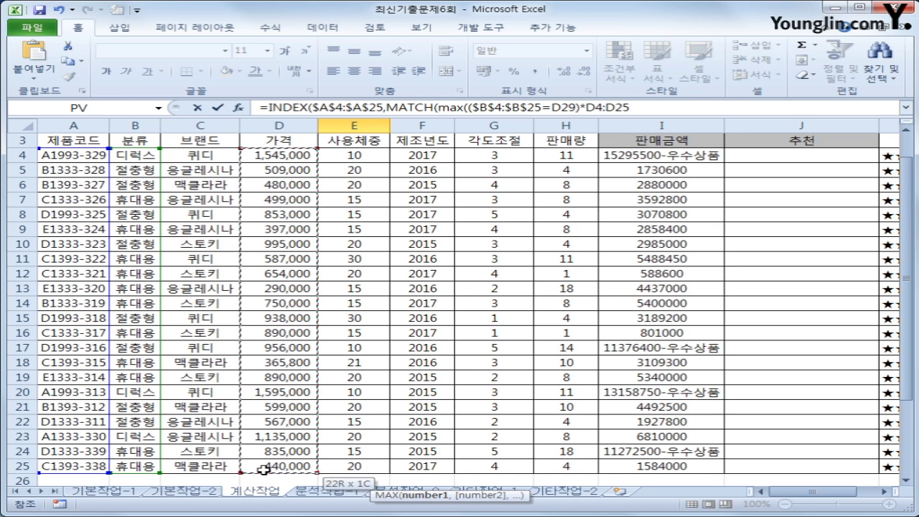
drag(263, 470, 264, 471)
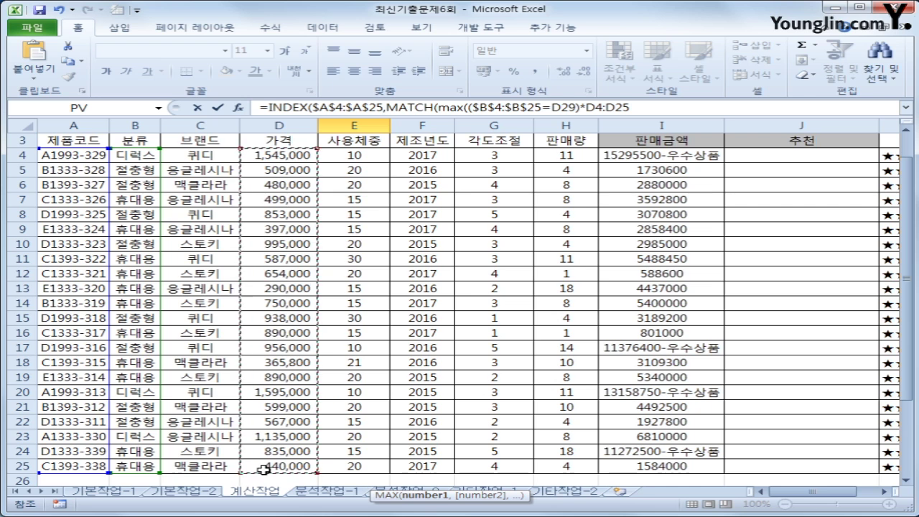
key(F4)
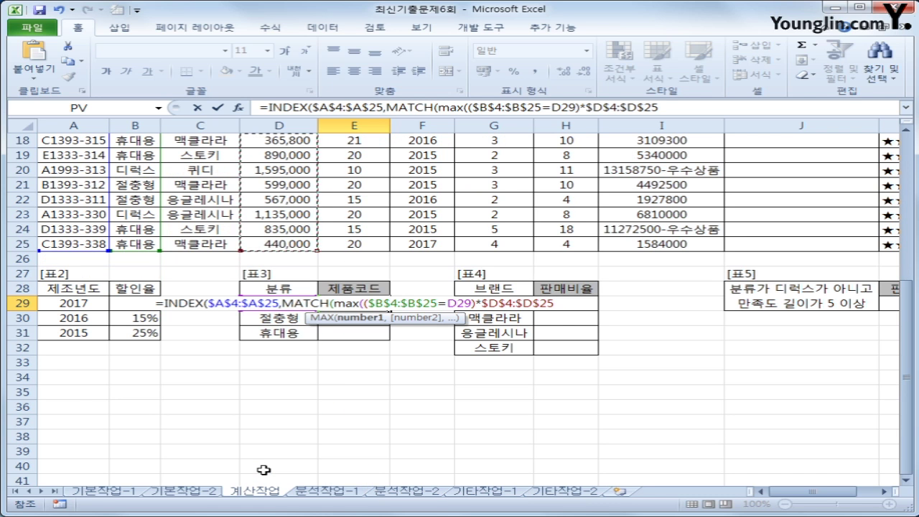
text(),)
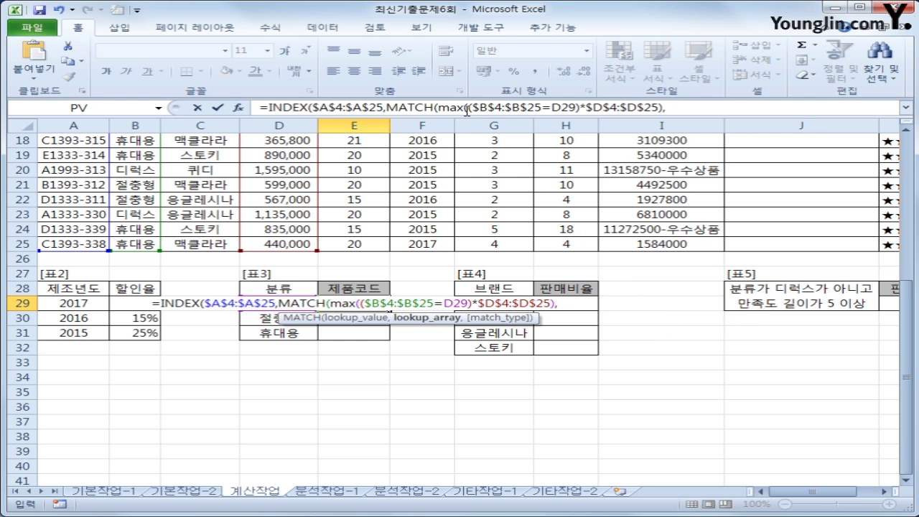
Copy the expression ($B$4:$B$25=D29)*$D$4:$D$25 from MAX into MATCH's lookup array and set the match type to 0.
drag(466, 111, 662, 108)
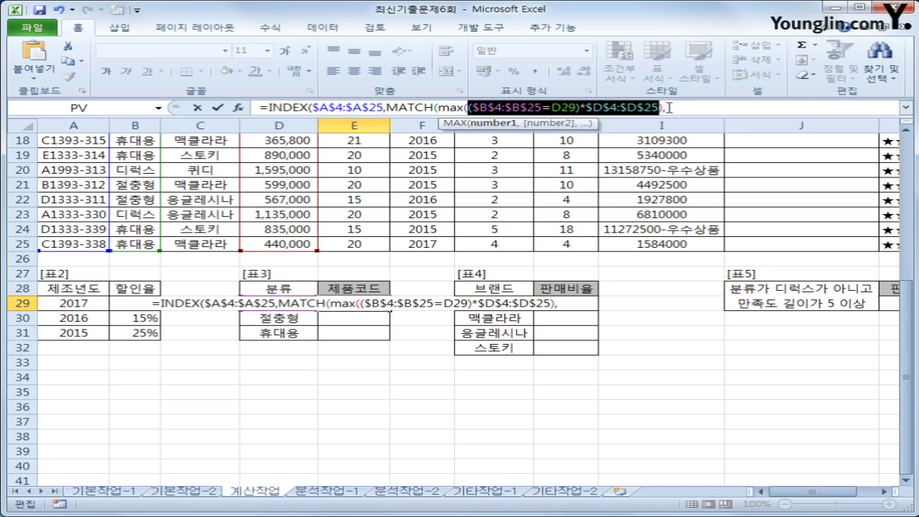
key(ctrl+c)
key(End)
key(ctrl+v)
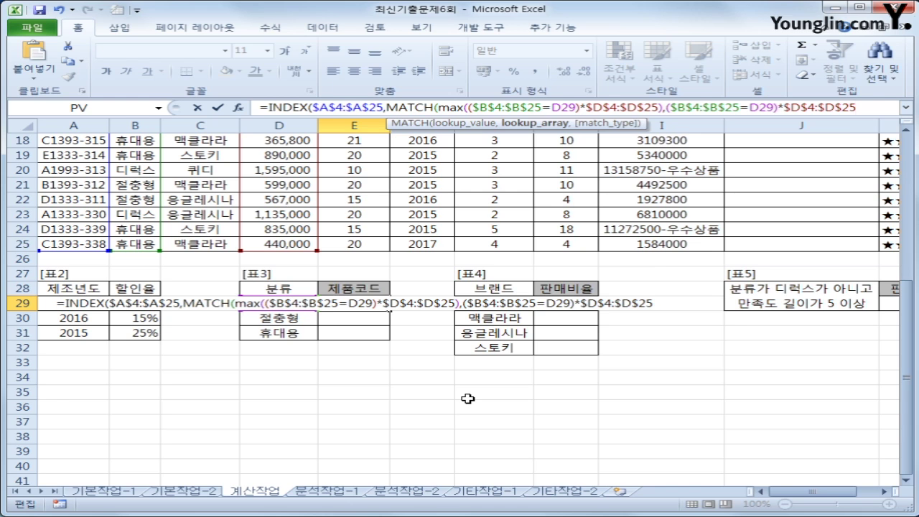
text(,)
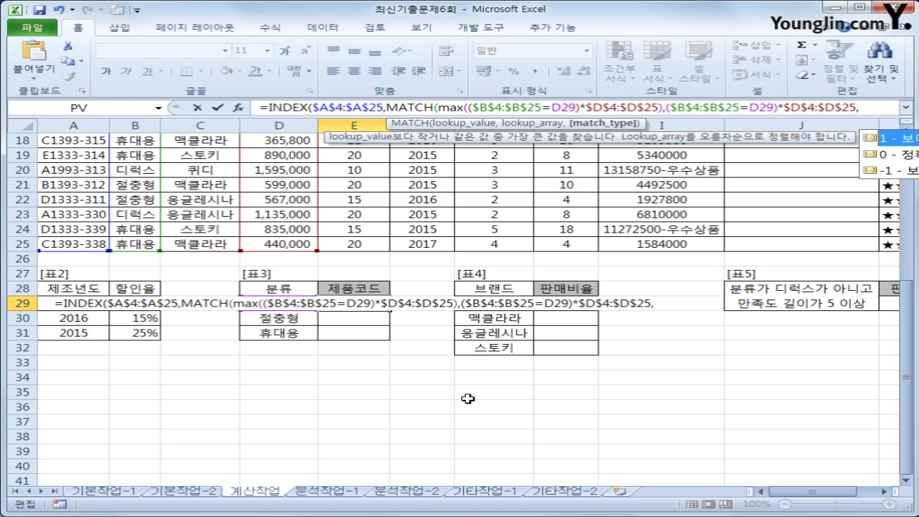
text(0)
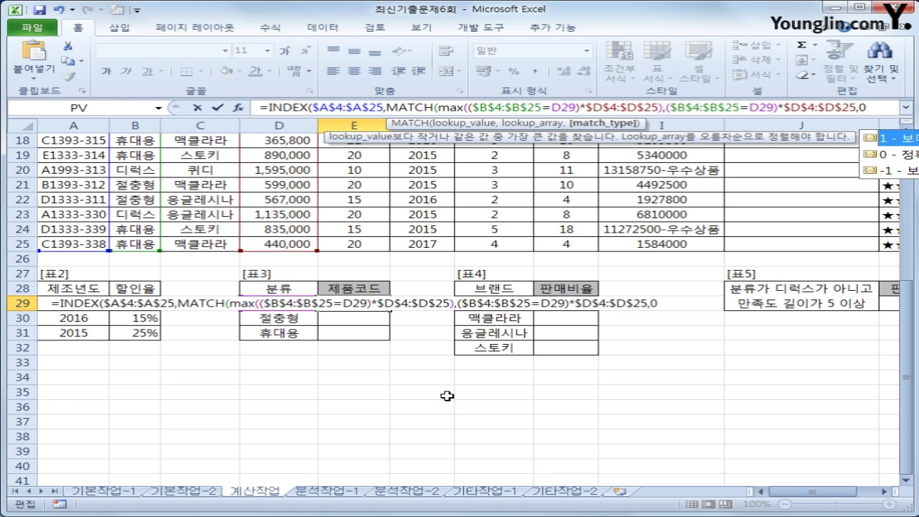
Close the MATCH and INDEX functions, enter E29 as an array formula, and fill it down to E31.
text())
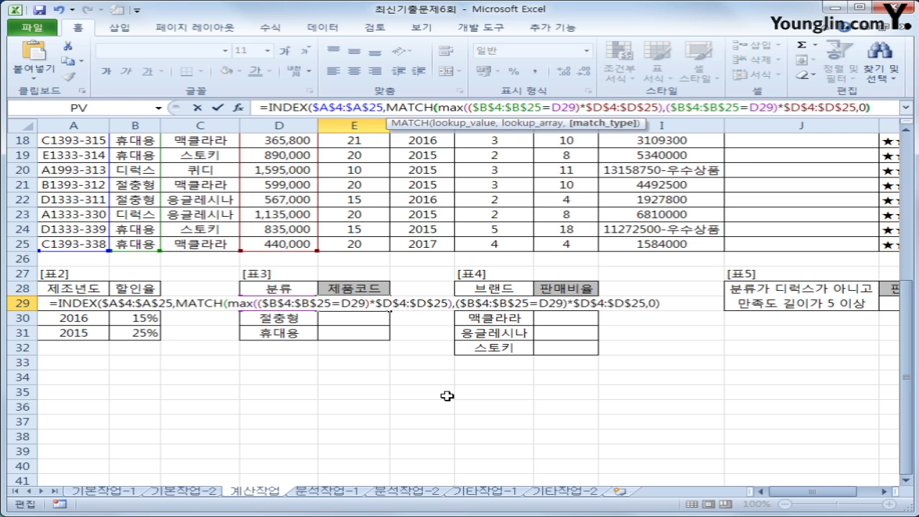
text())
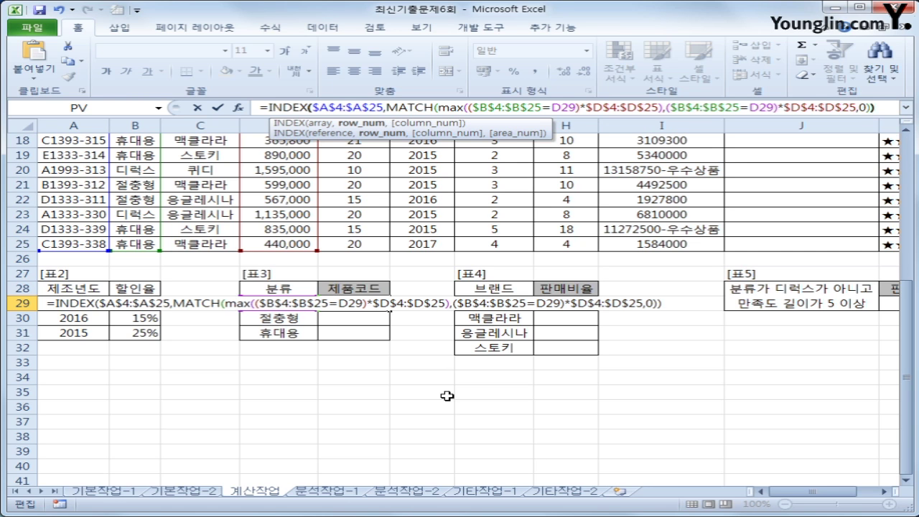
key(ctrl+shift+Return)
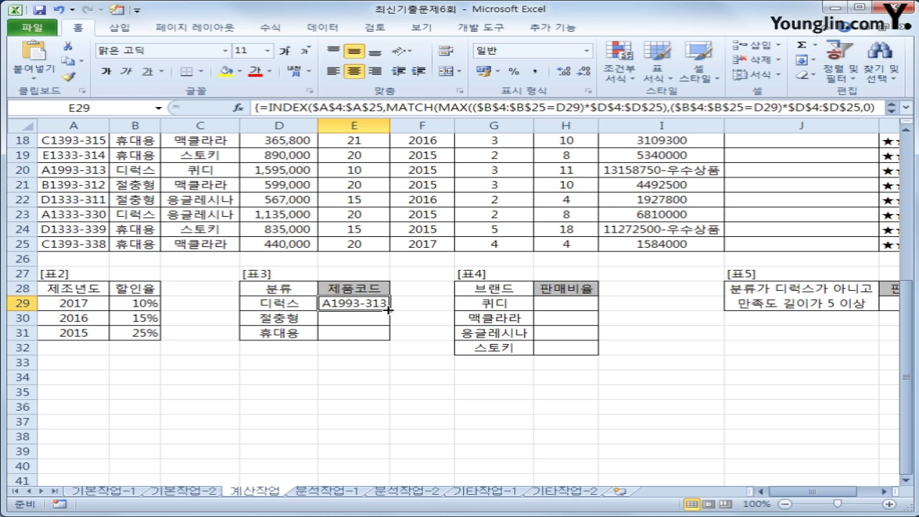
drag(388, 309, 386, 334)
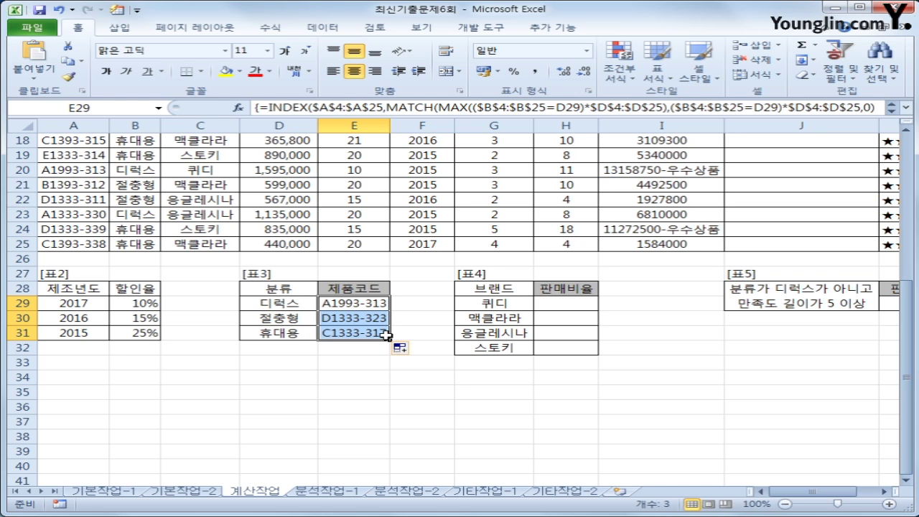
Start a SUMIF formula in H29 of 표4 with the absolute 브랜드 range $C$4:$C$25 as its criteria range.
drag(565, 307, 560, 355)
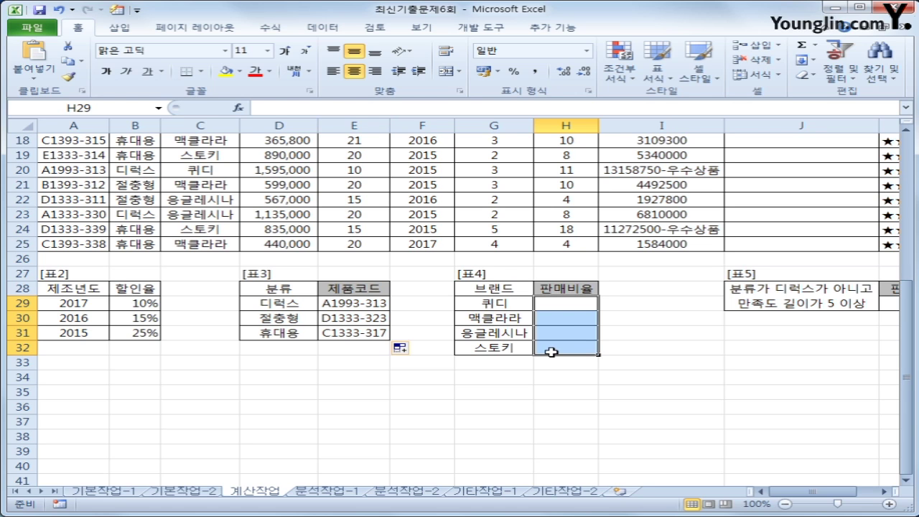
click(557, 304)
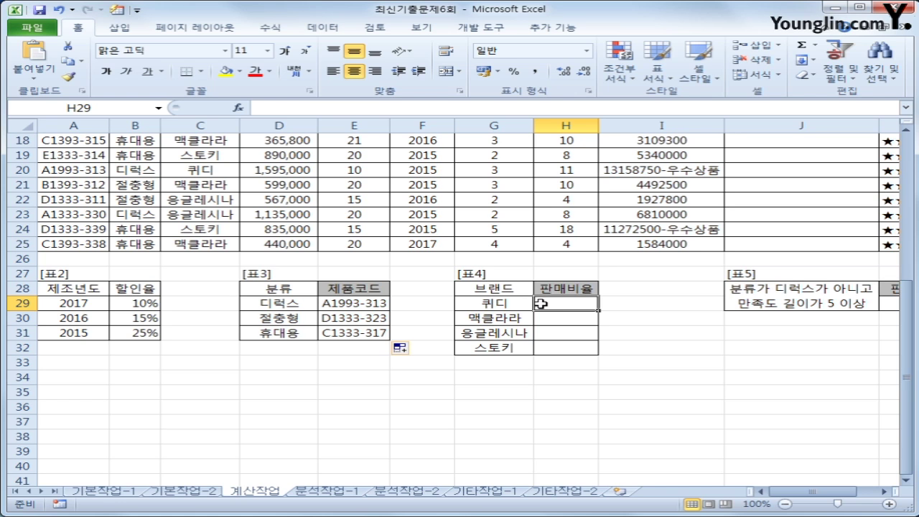
text(=s)
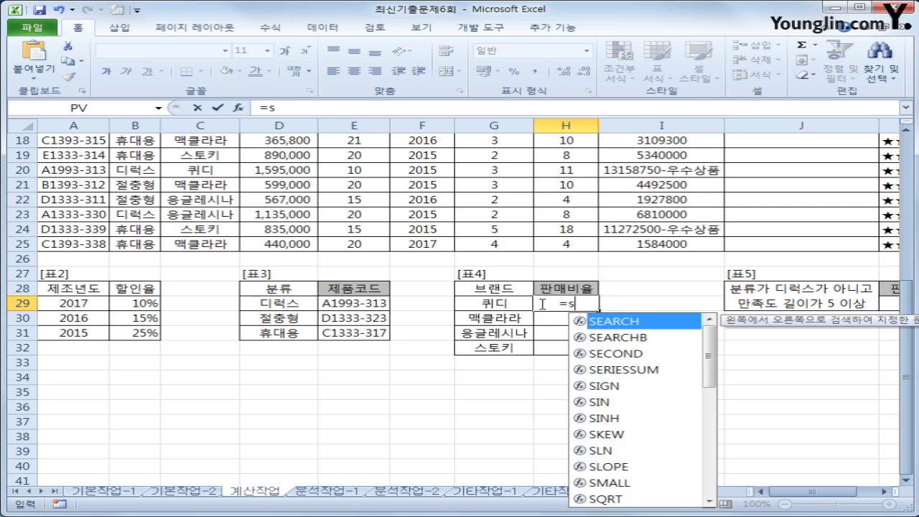
text(umif()
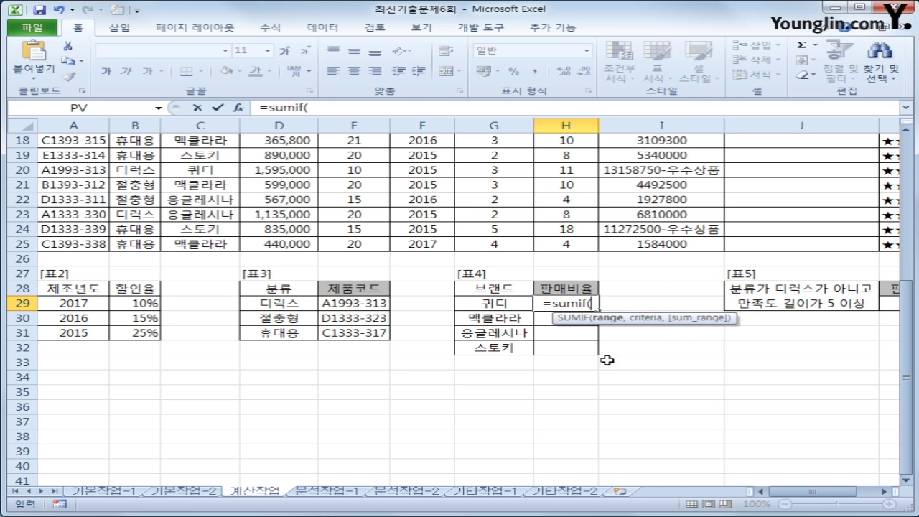
scroll(644, 334, up, 5)
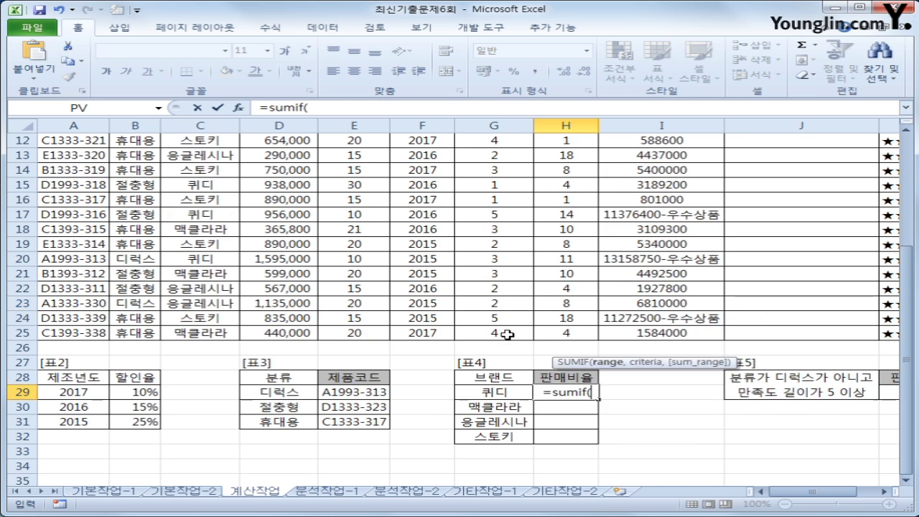
scroll(215, 172, up, 1)
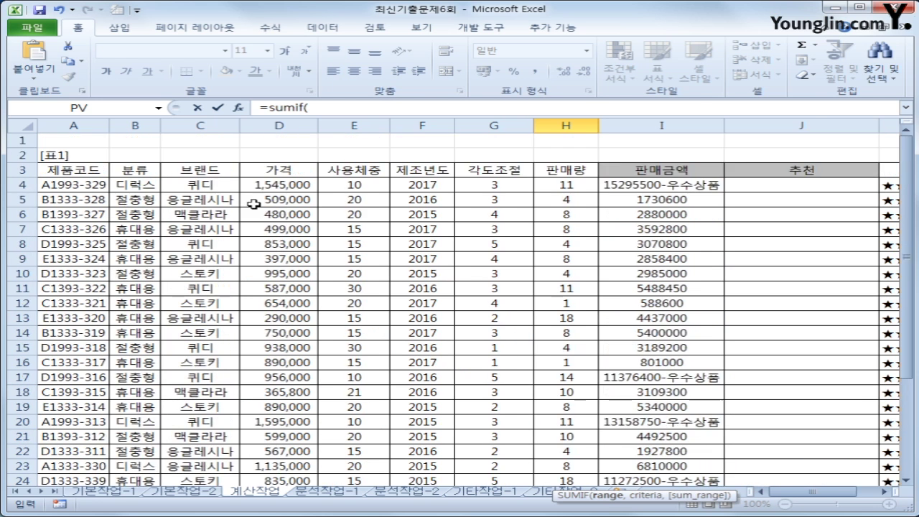
drag(201, 184, 199, 453)
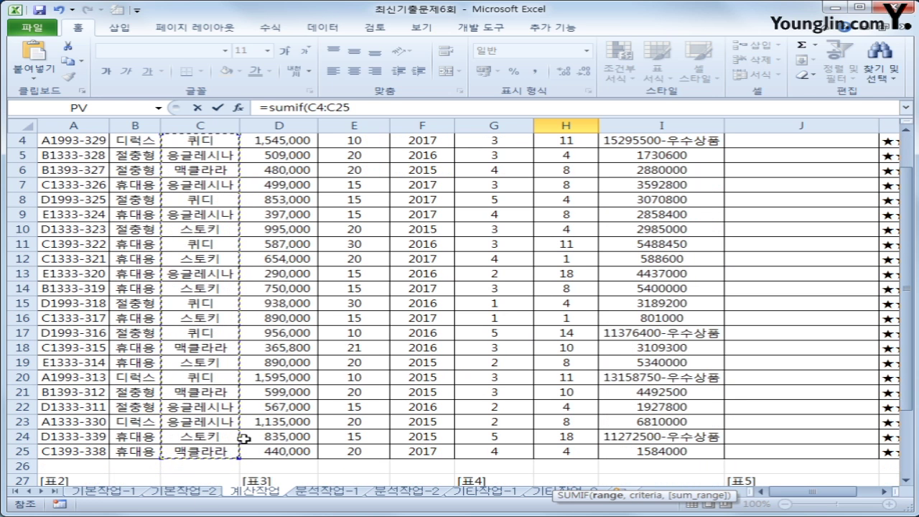
scroll(308, 427, down, 4)
key(F4)
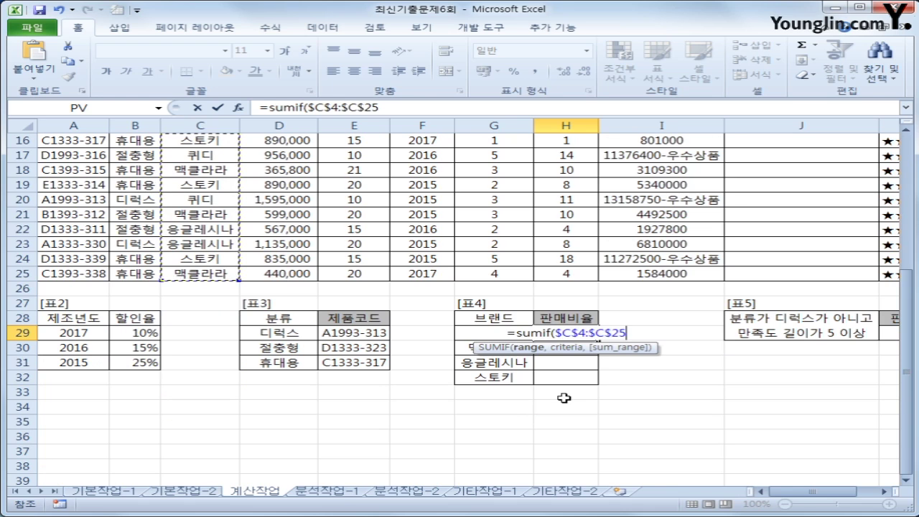
Set the SUMIF criterion to G29 and the sum range to the absolute 판매량 range $H$4:$H$25, and enter the formula.
text(,)
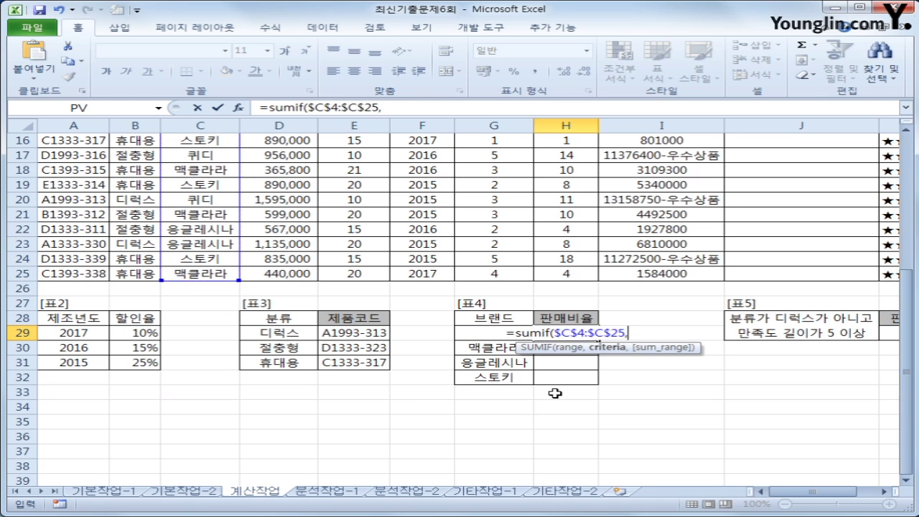
key(Left)
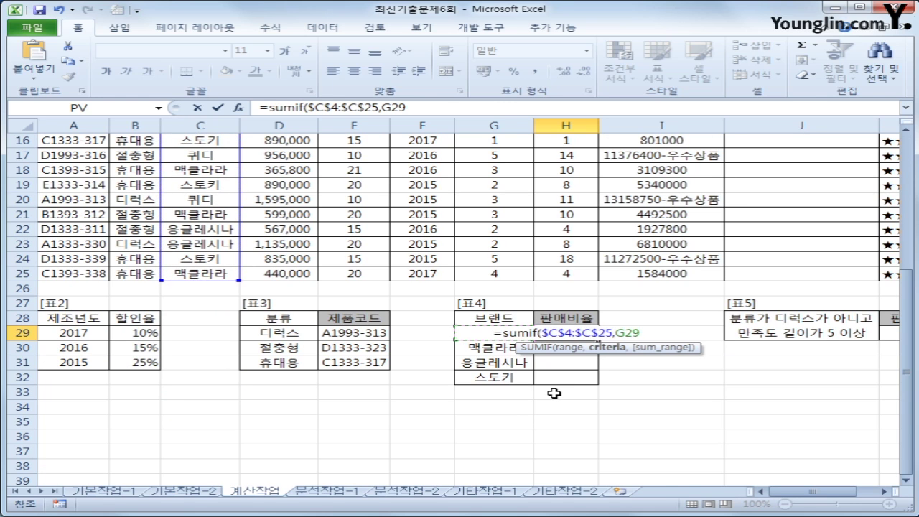
text(,)
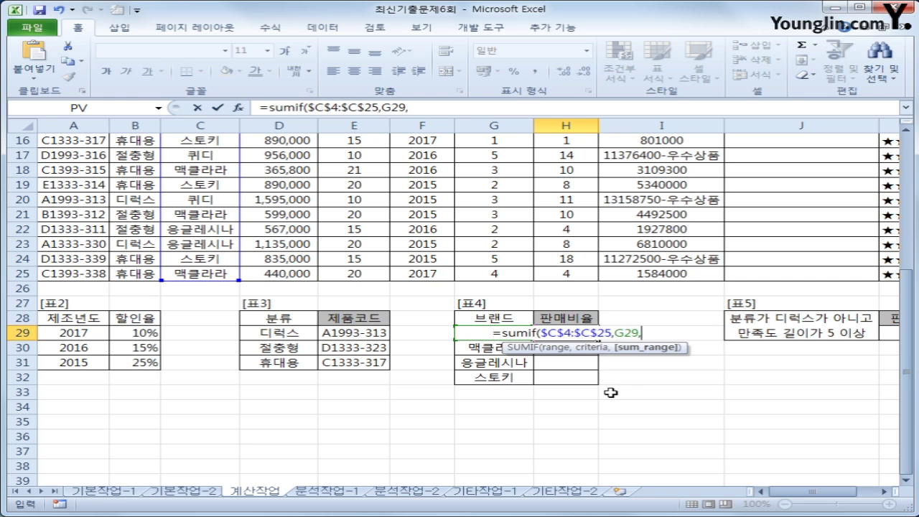
scroll(610, 392, up, 5)
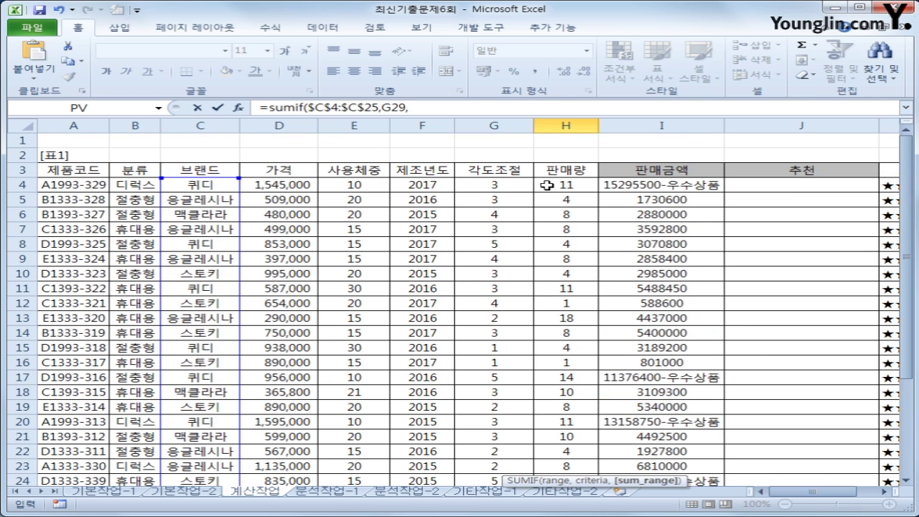
drag(547, 185, 560, 452)
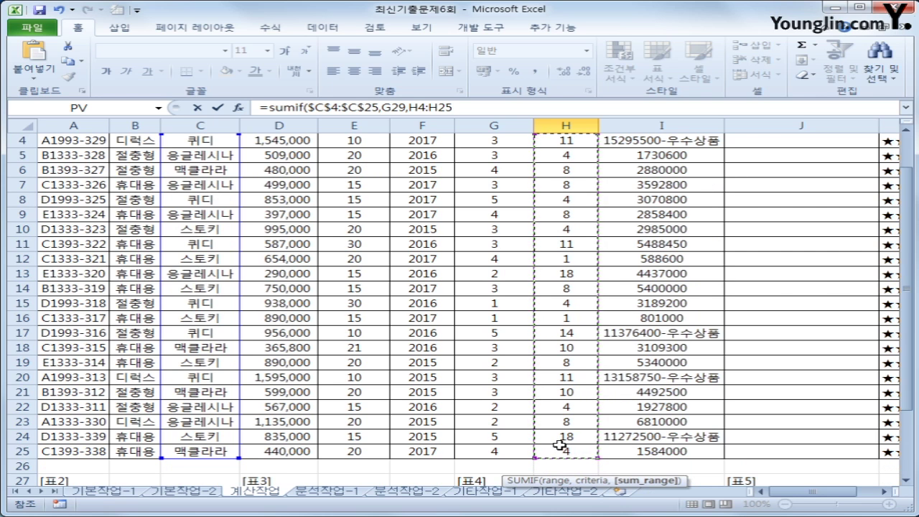
key(F4)
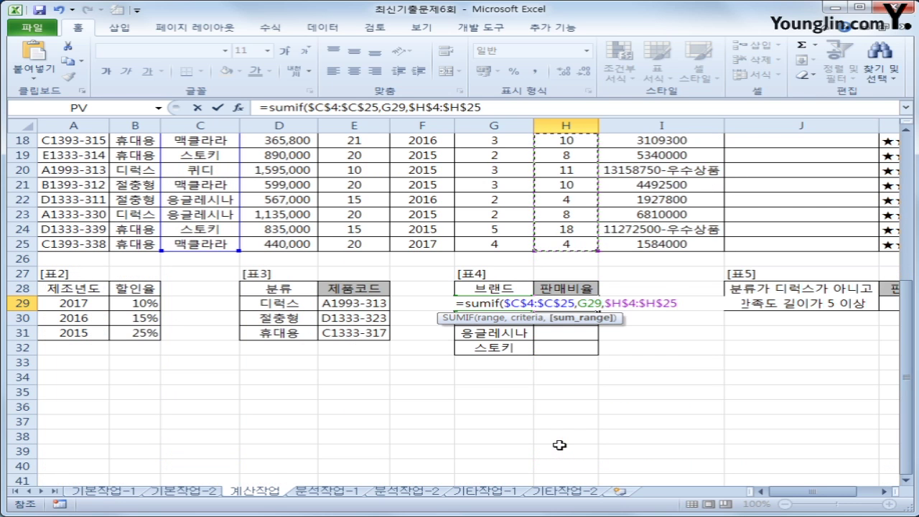
text())
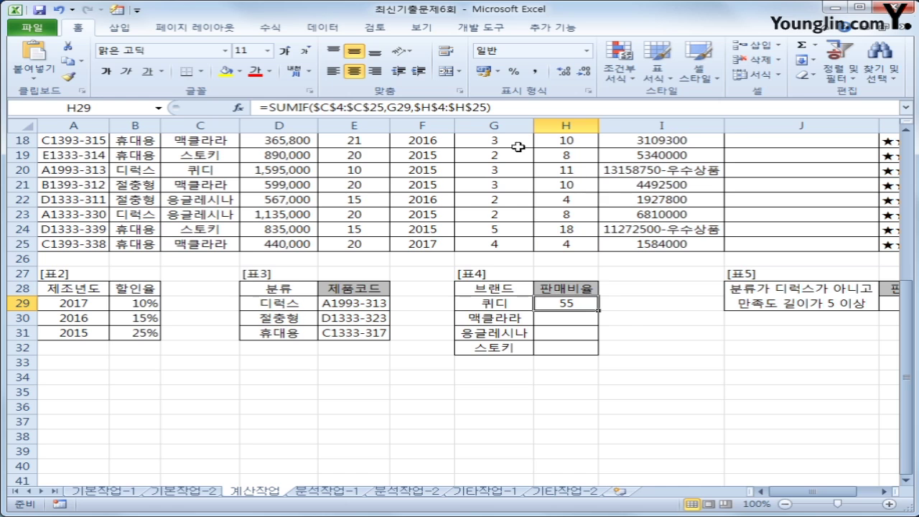
Divide the SUMIF in H29 by the total 판매량, SUM($H$4:$H$25).
click(509, 108)
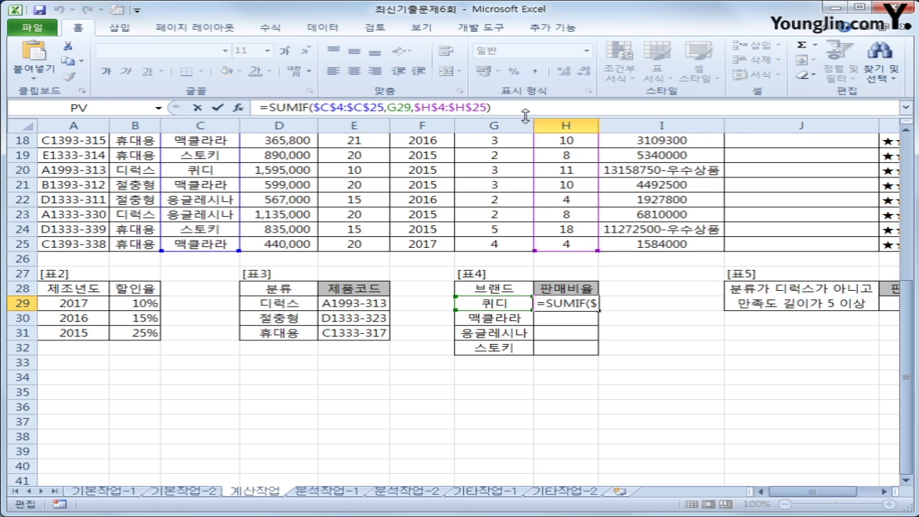
text(/)
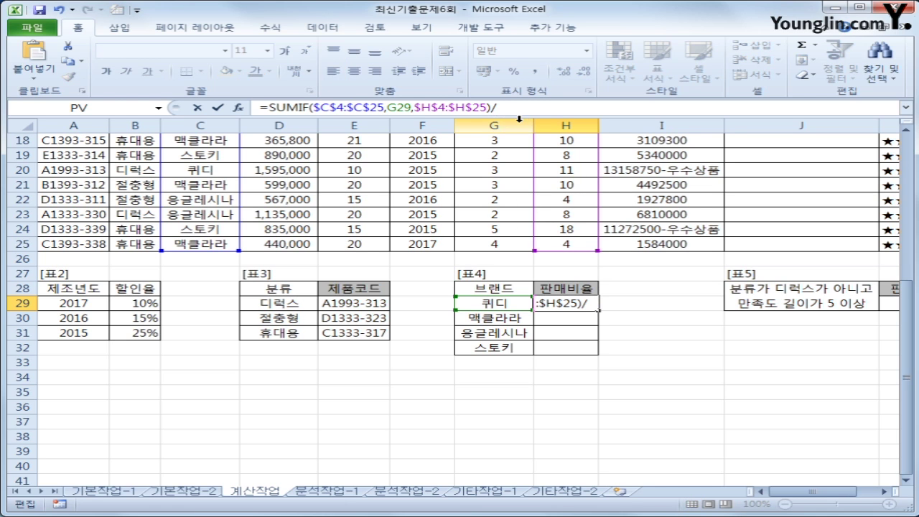
text(sum()
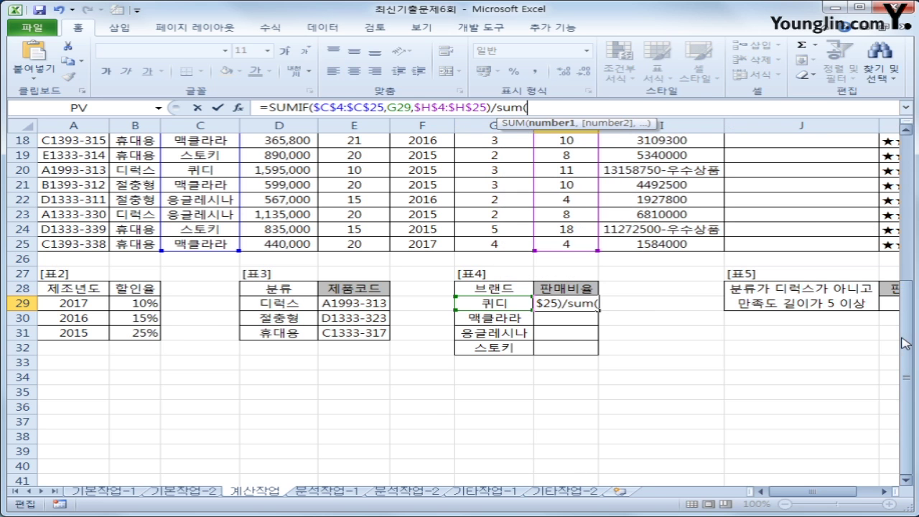
drag(907, 336, 907, 199)
drag(581, 156, 561, 467)
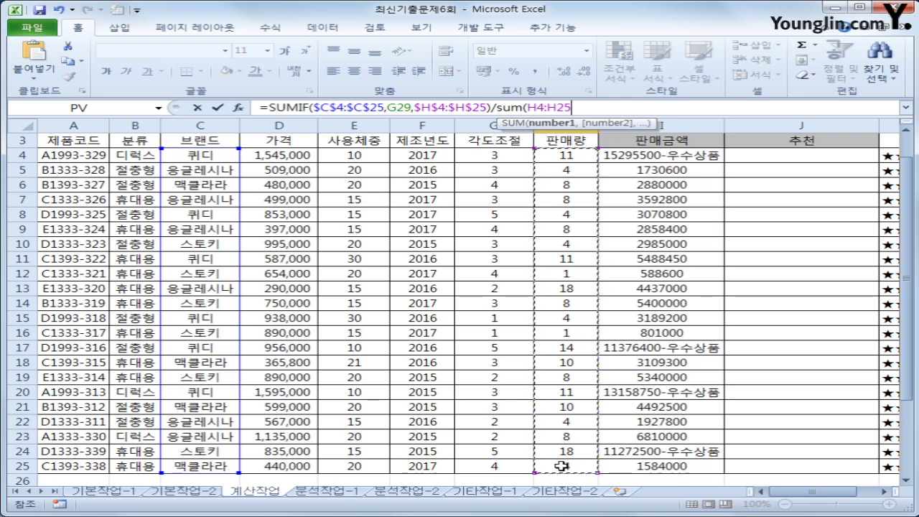
key(F4)
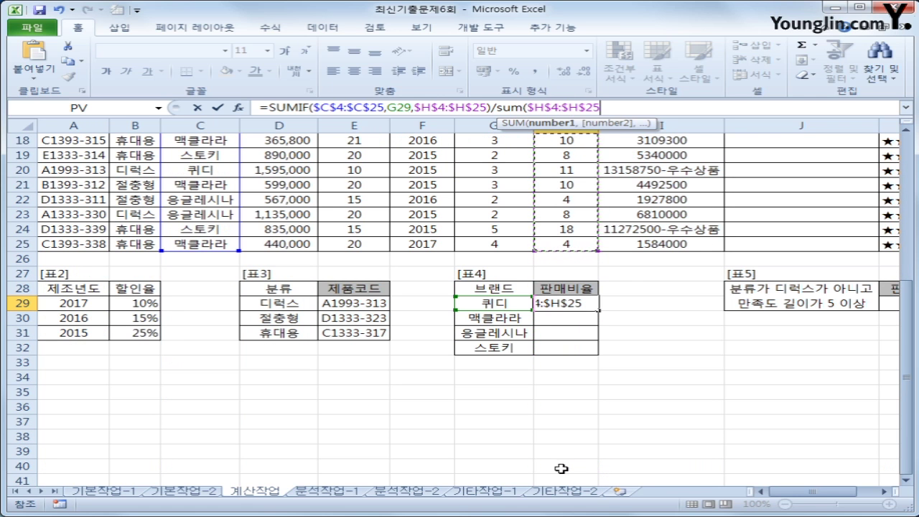
text())
key(Return)
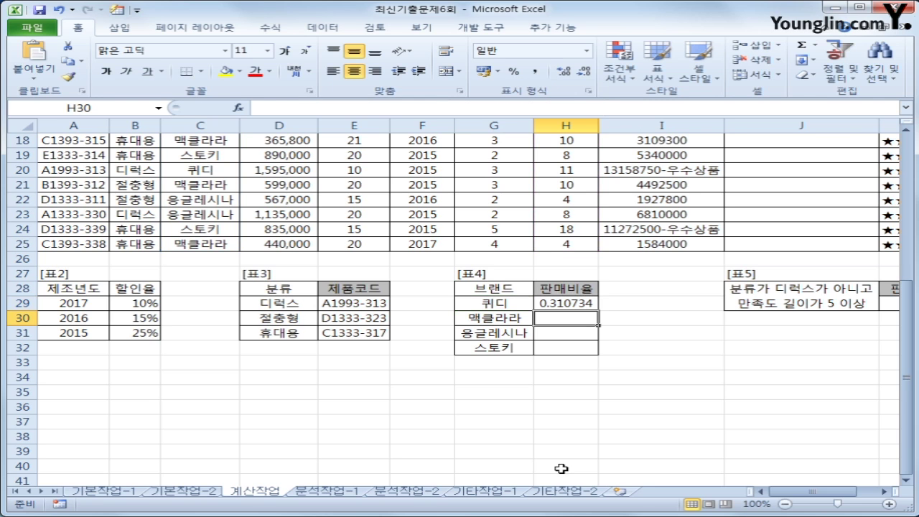
Wrap the H29 ratio in TEXT with the format "0.0%" and fill the formula down to H32.
key(Up)
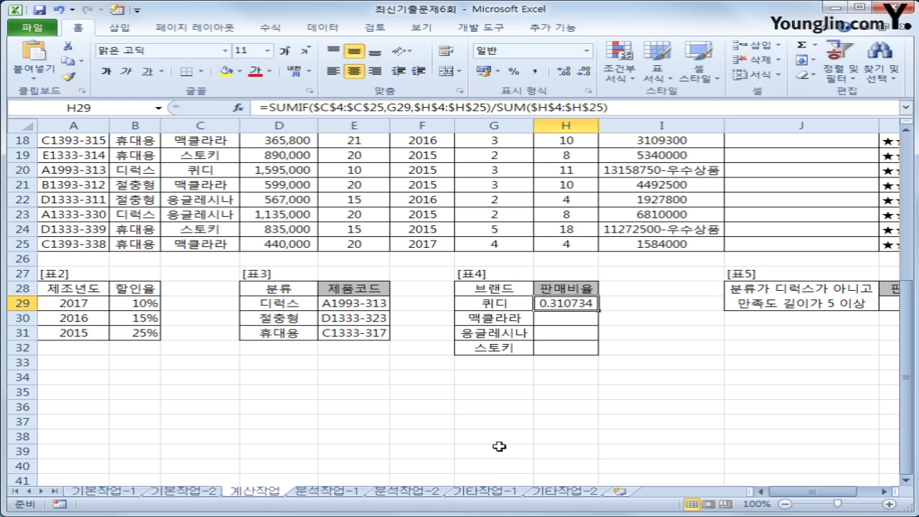
click(268, 107)
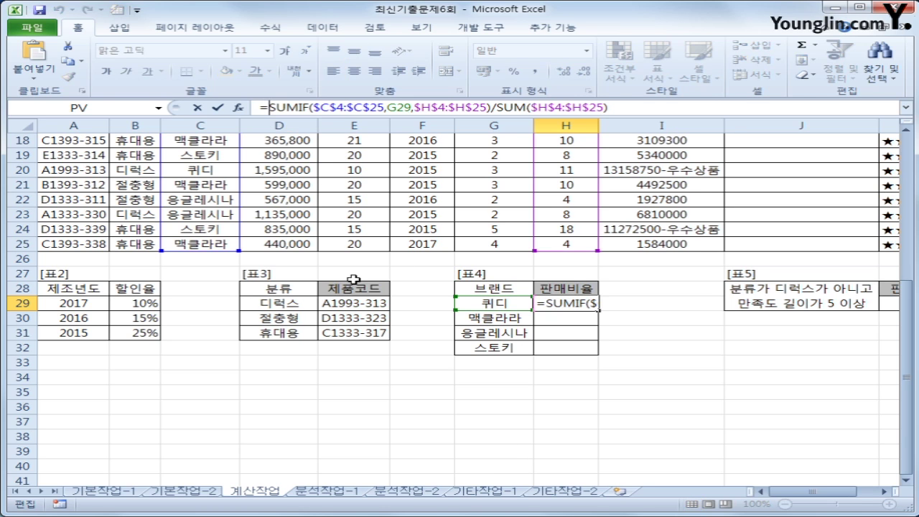
text(text)
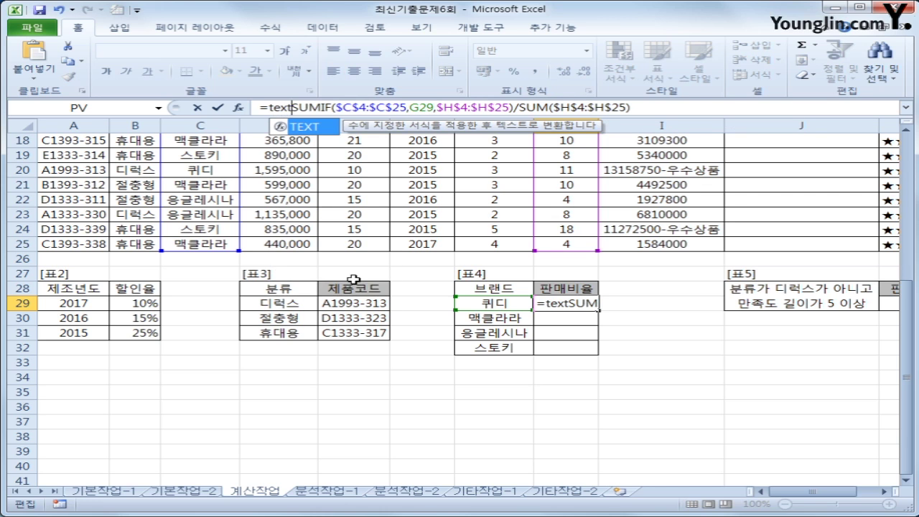
key(Tab)
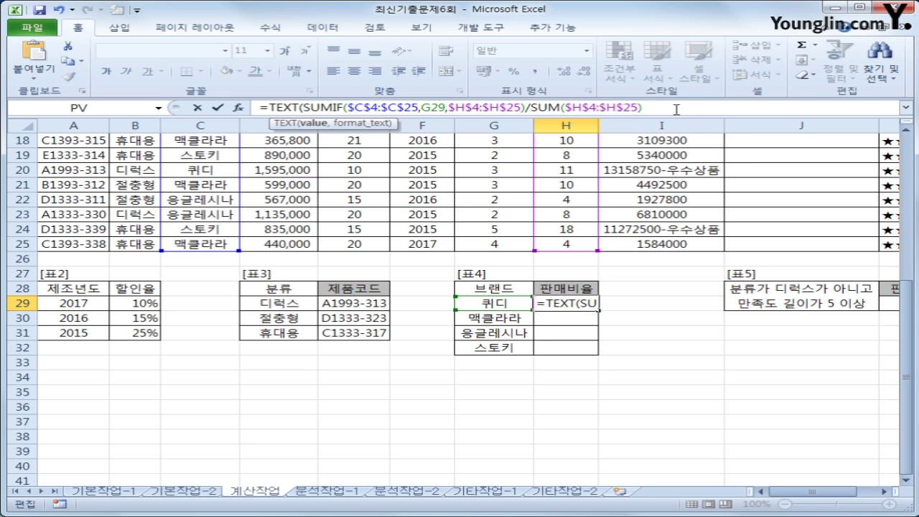
text(,)
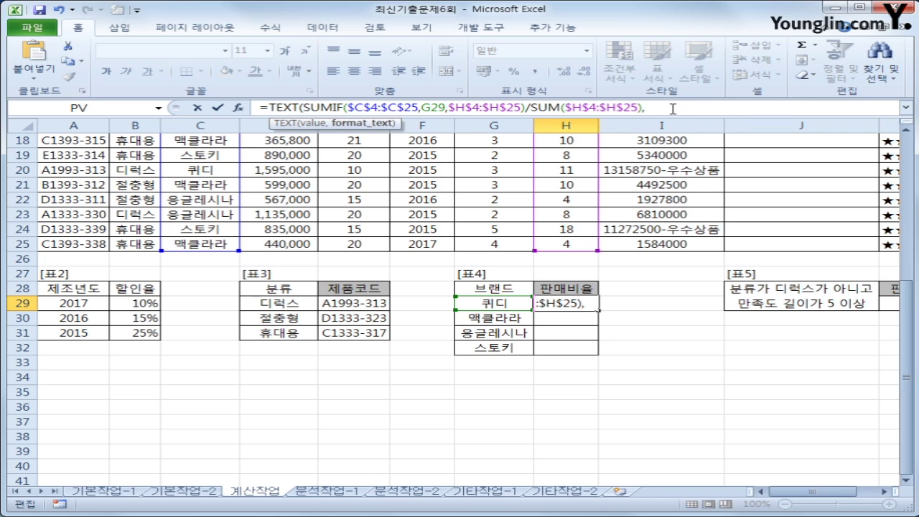
text("0.0)
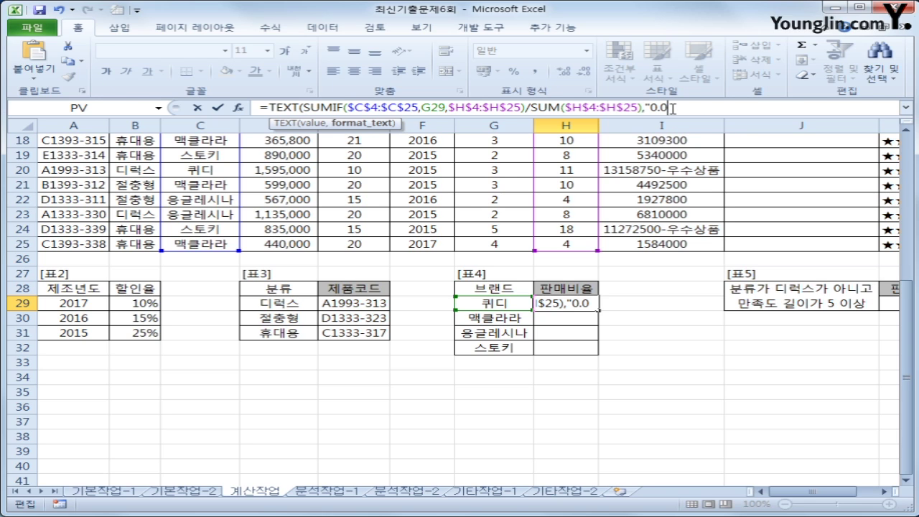
text(%")
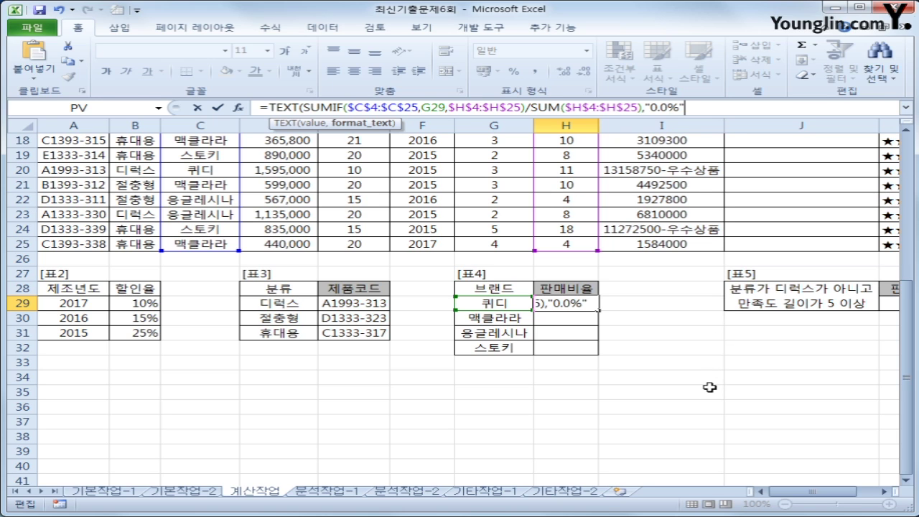
text())
key(Return)
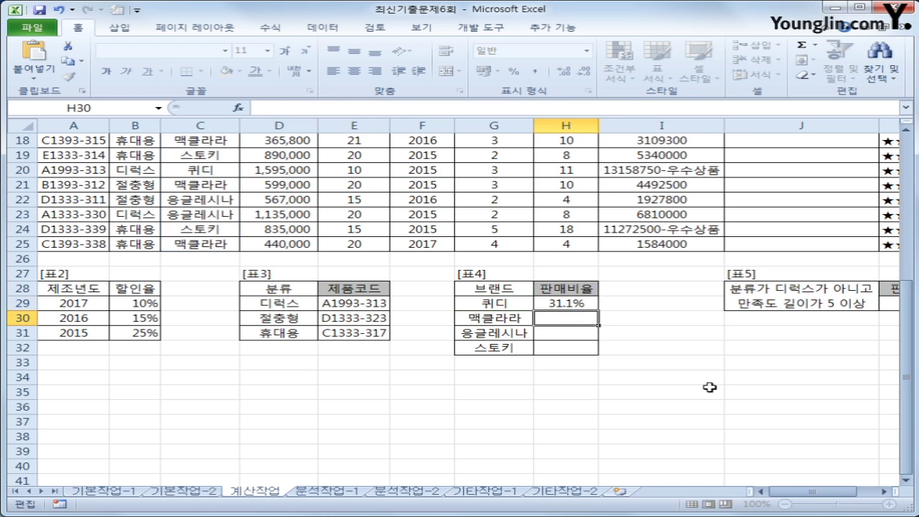
key(Up)
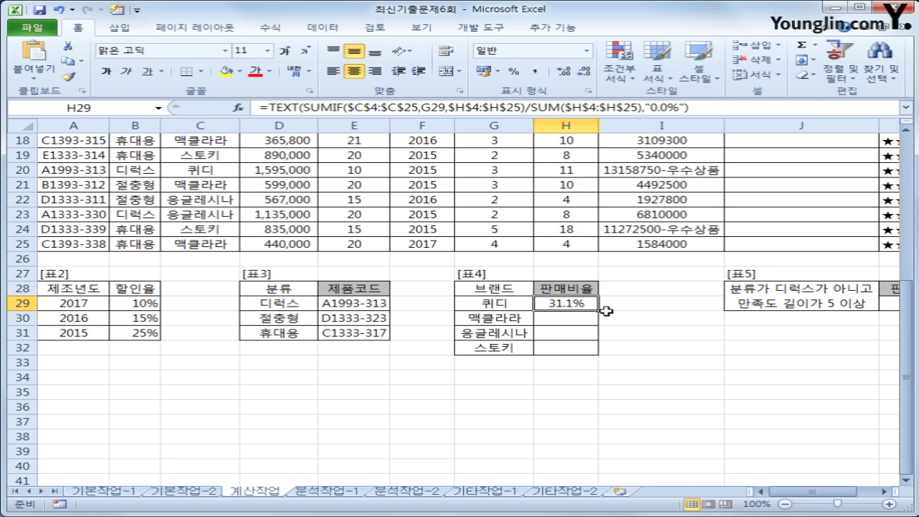
drag(598, 310, 593, 350)
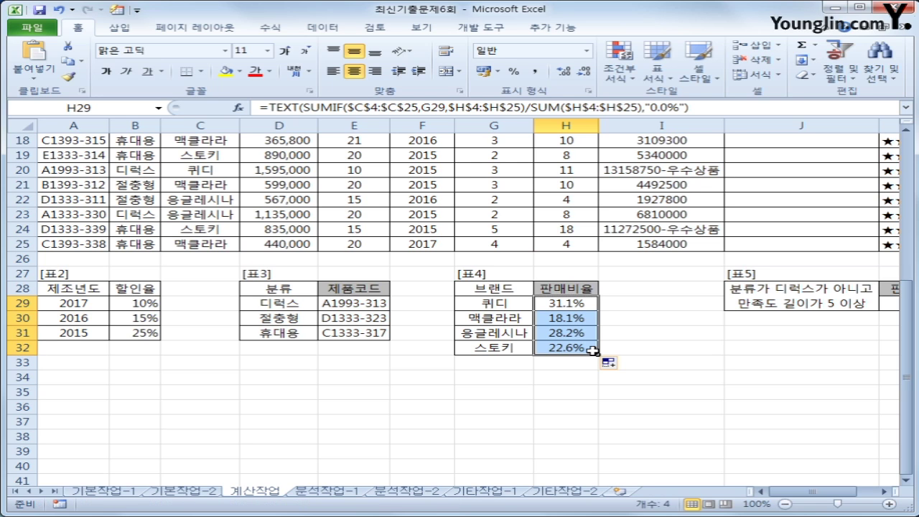
Select J4 in the 추천 column, open the Visual Basic editor and insert a new module.
scroll(586, 338, up, 2)
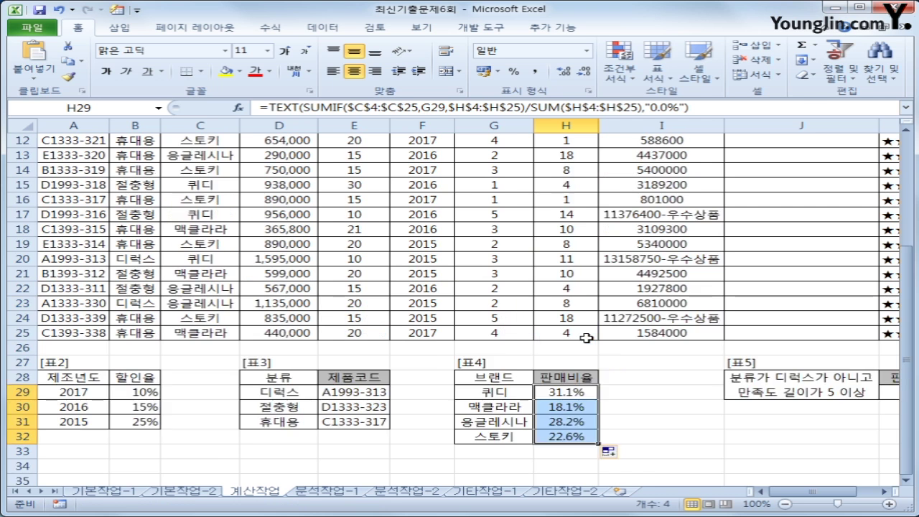
scroll(587, 337, up, 4)
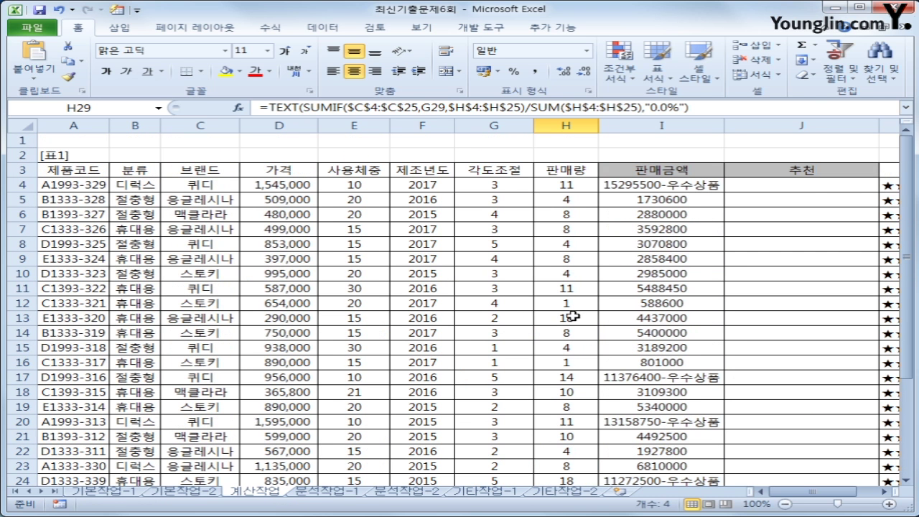
click(839, 191)
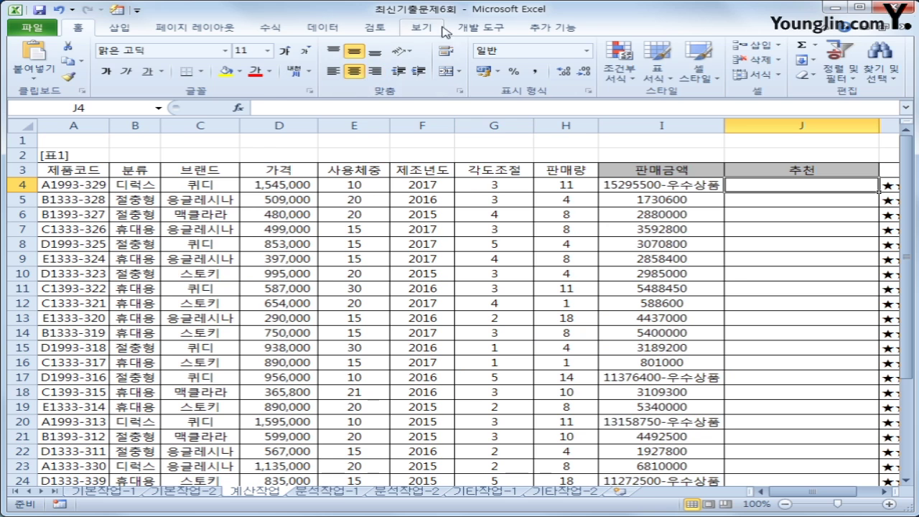
click(469, 31)
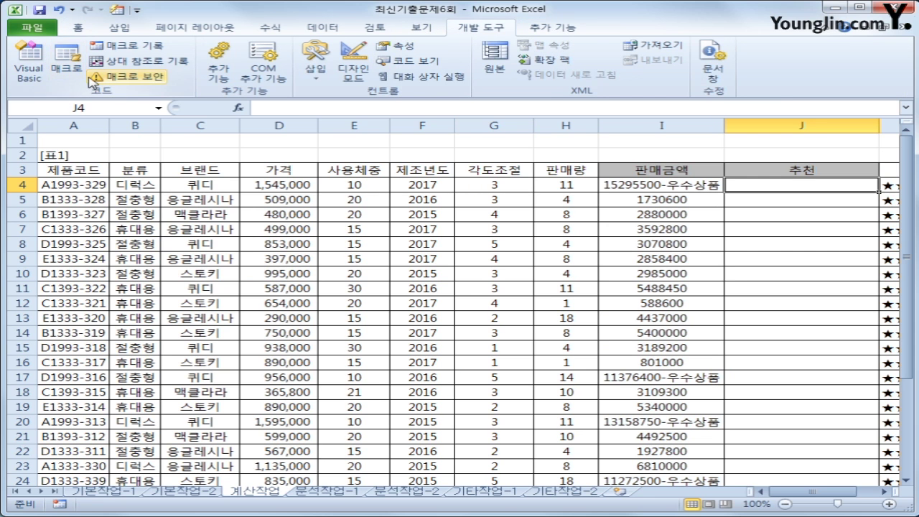
click(29, 65)
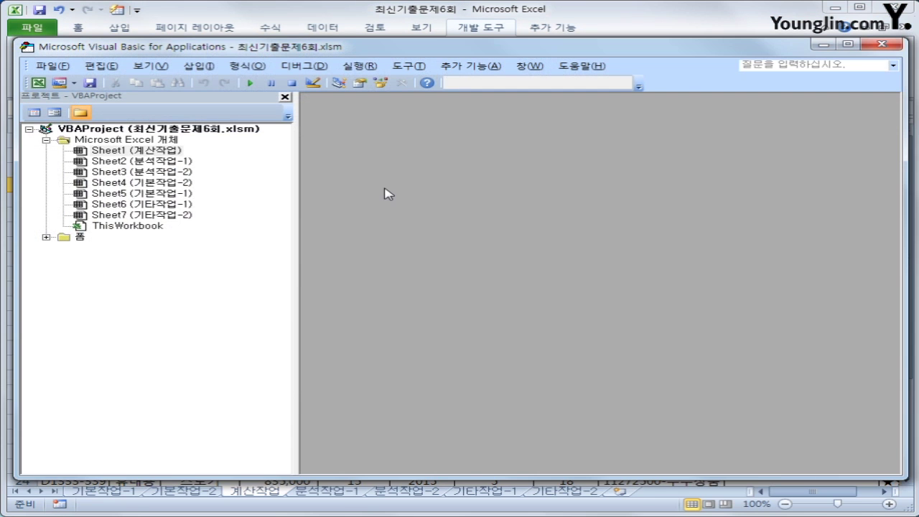
click(204, 66)
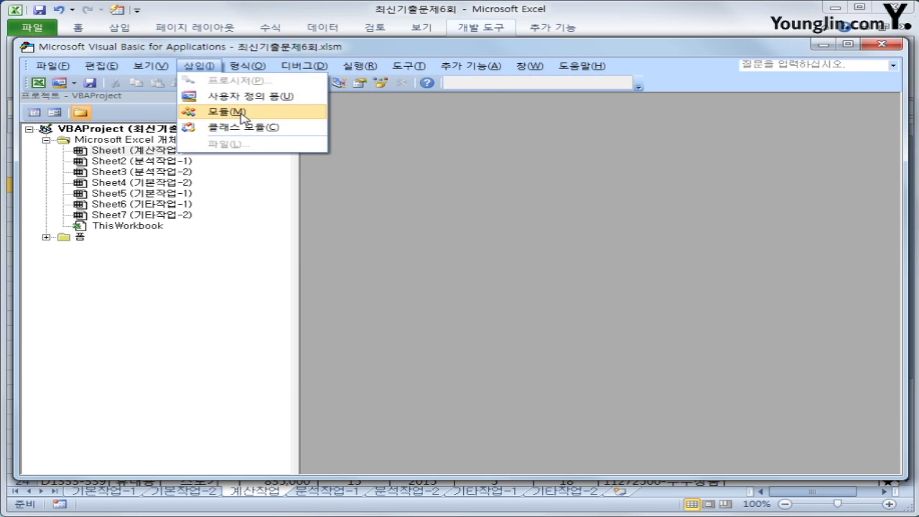
click(228, 115)
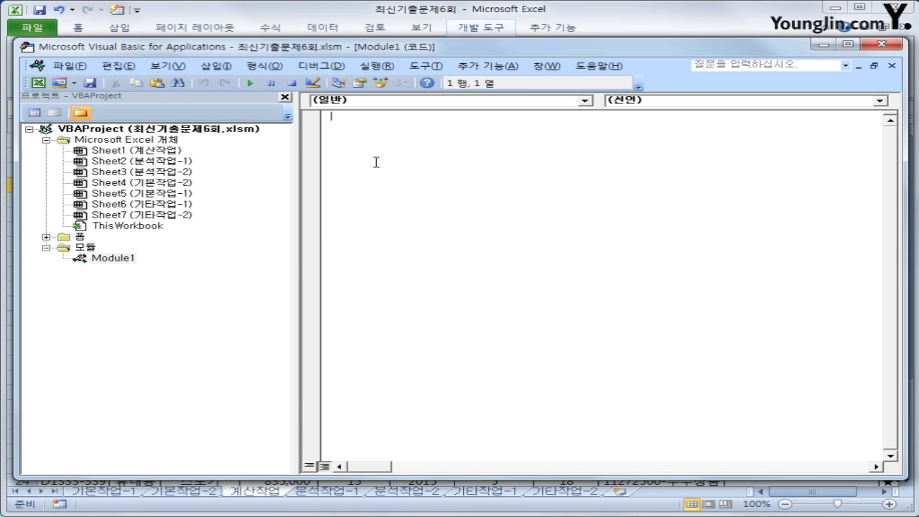
Declare the public function fn추천 with the parameters 가격 and 제조년도 in the new module.
text(public functio)
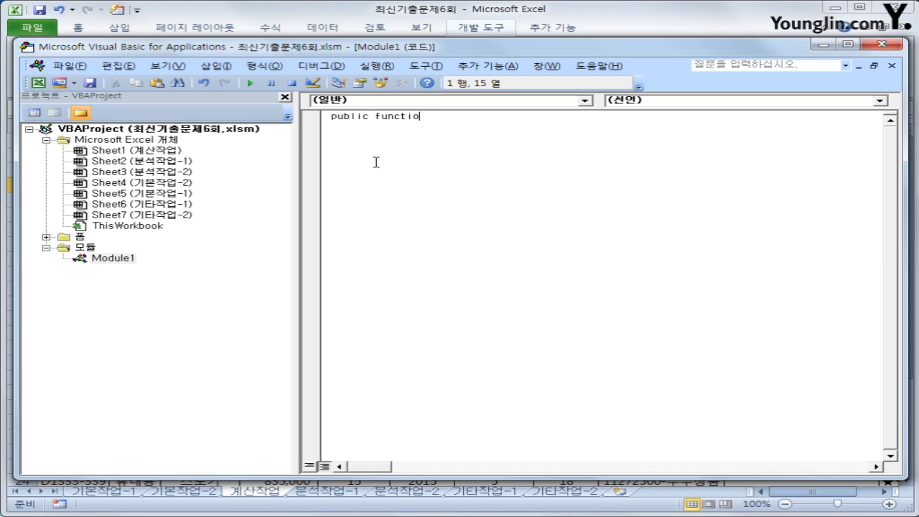
text(n fn추천(가격)
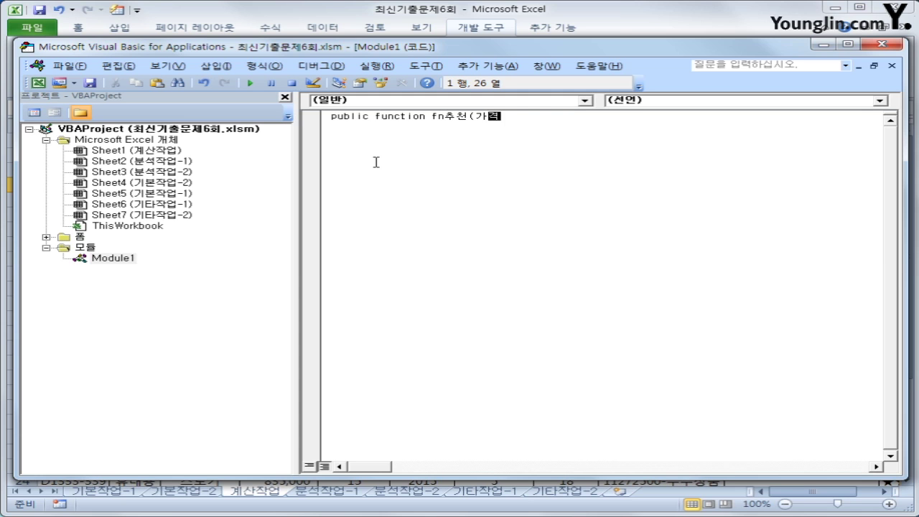
text(, 제조년도))
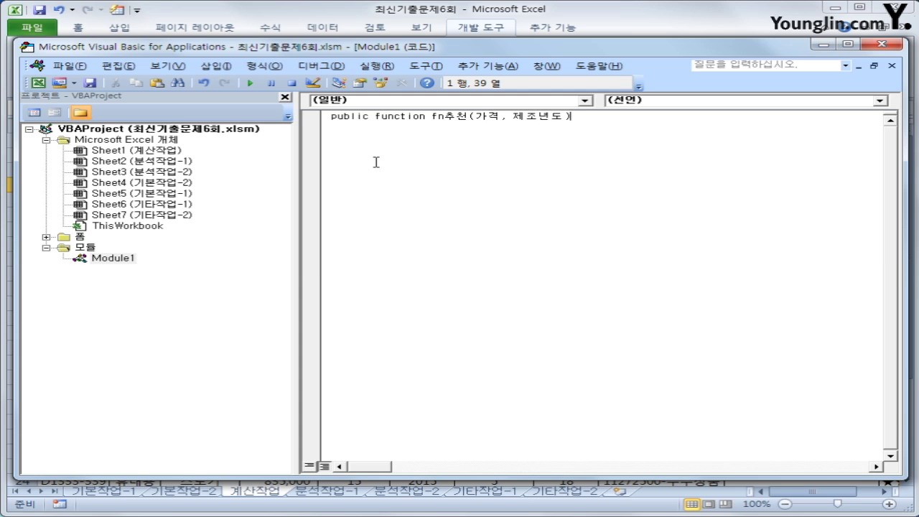
key(Return)
Start an indented If statement inside fn추천 with the condition 가격 < 1000000.
key(Tab)
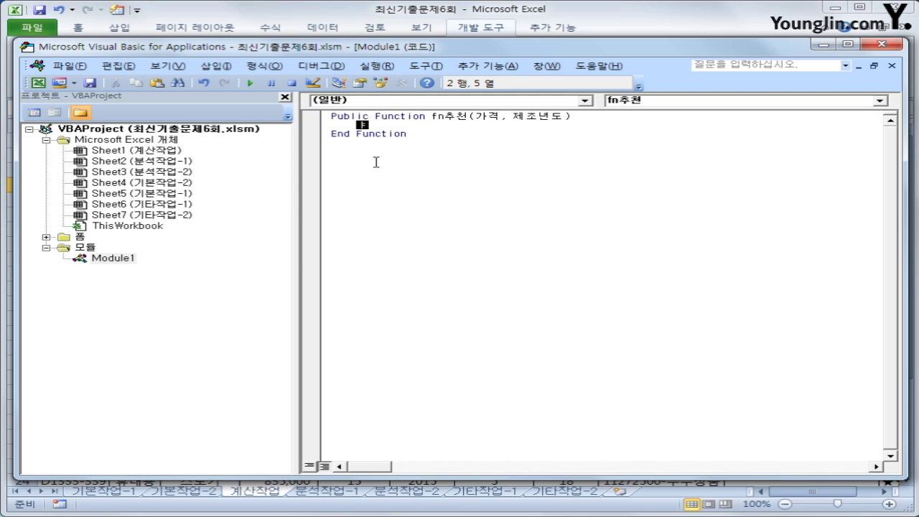
text(if 가격 <)
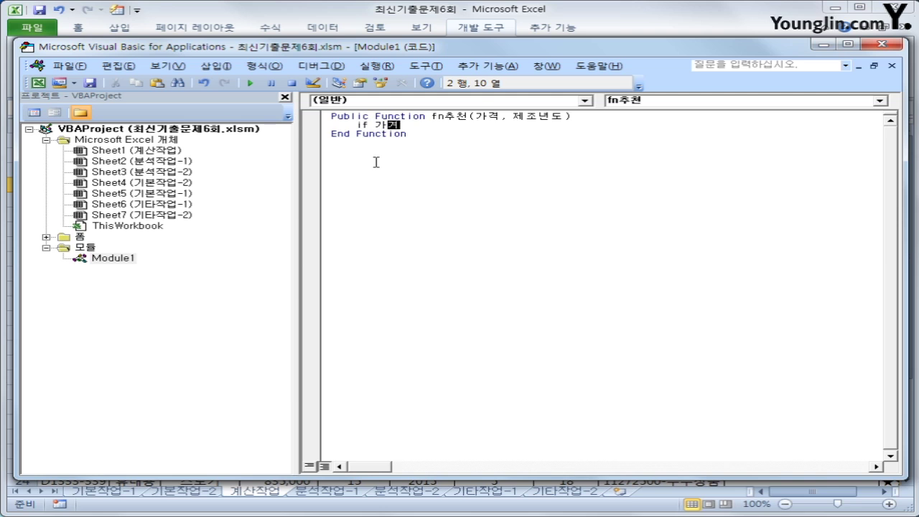
text( 1000000)
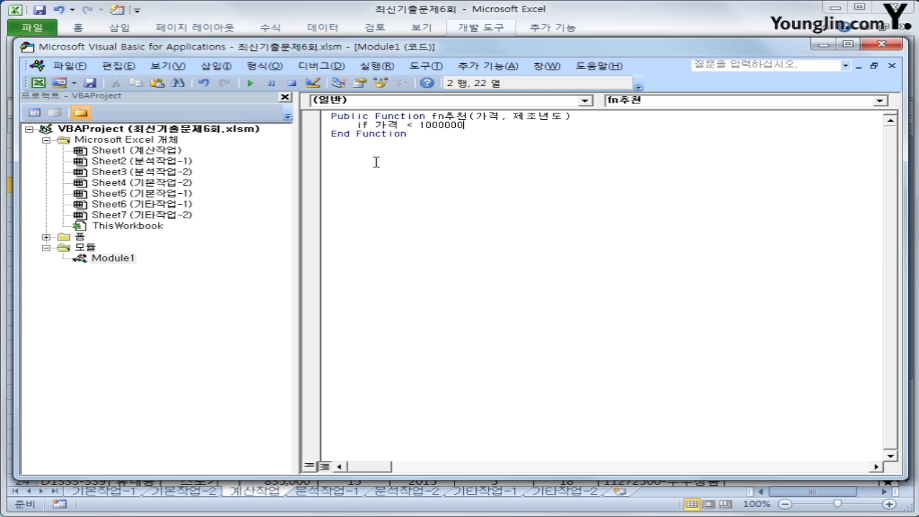
text(뻬)
key(BackSpace)
key(BackSpace)
key(BackSpace)
key(BackSpace)
text(000)
Extend the If condition with And 제조년도 = 2015 and end the line with Then.
text( 홈)
key(BackSpace)
key(BackSpace)
key(BackSpace)
key(Hangul)
text(and )
text(wp)
key(BackSpace)
key(BackSpace)
text(제조년도 )
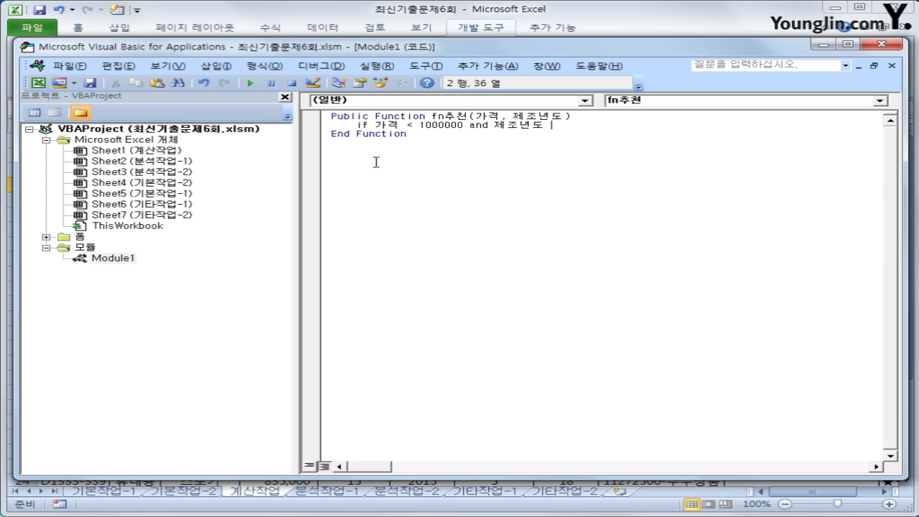
text(= 2015 then)
key(Return)
Begin an indented assignment of a quoted string to fn추천 and bring up the special-symbol choices for ㅁ.
key(Tab)
text(fn추천 =)
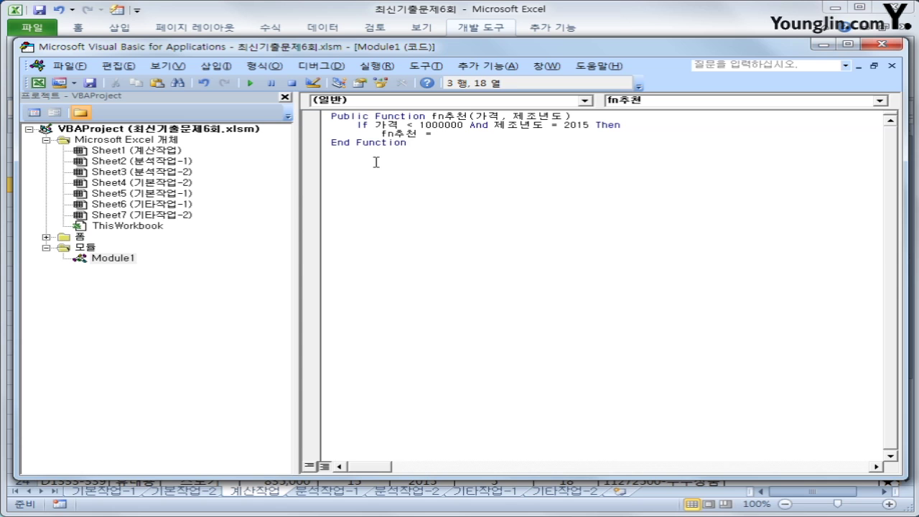
text( "ㅁ)
key(Hangul_Hanja)
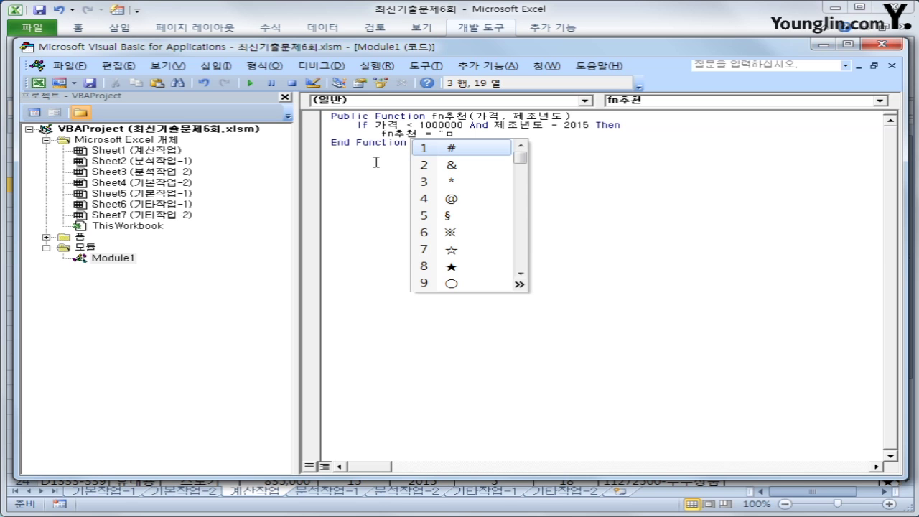
Complete the first branch of the function so that fn추천 is assigned the symbol "◈".
click(518, 284)
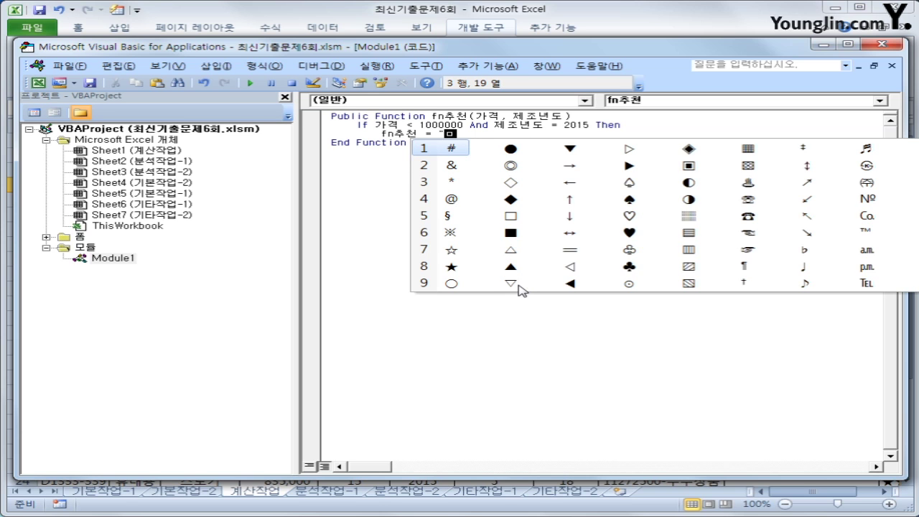
click(688, 150)
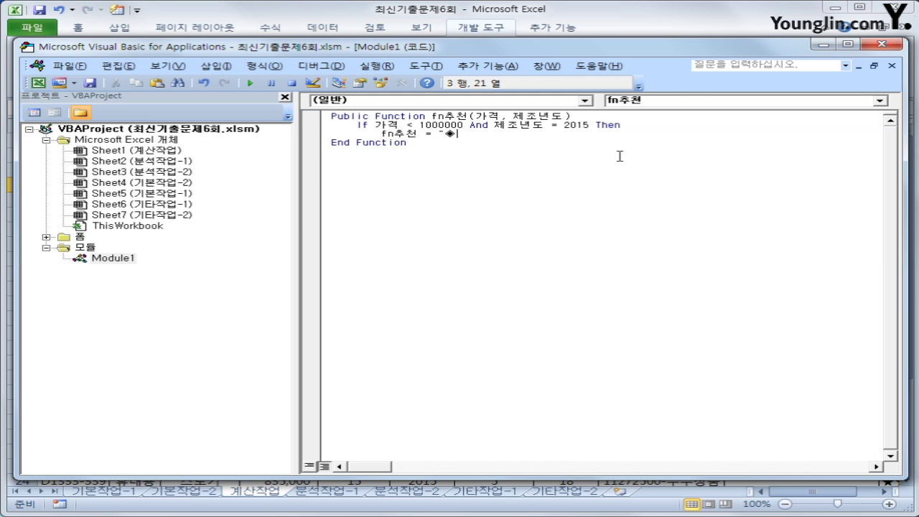
text(")
key(Return)
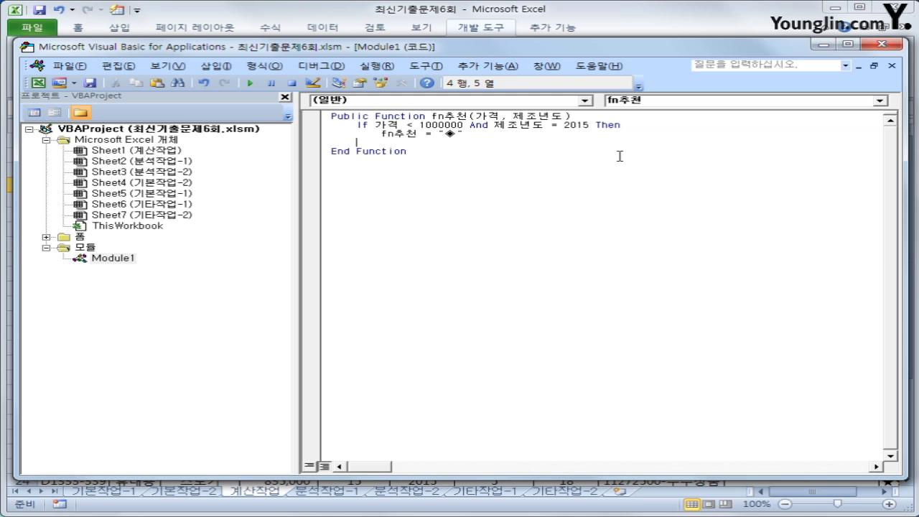
Add an ElseIf condition for 가격 < 800000 And 제조년도 = 2014 below the first branch.
text(elseif 가격 < 800000 )
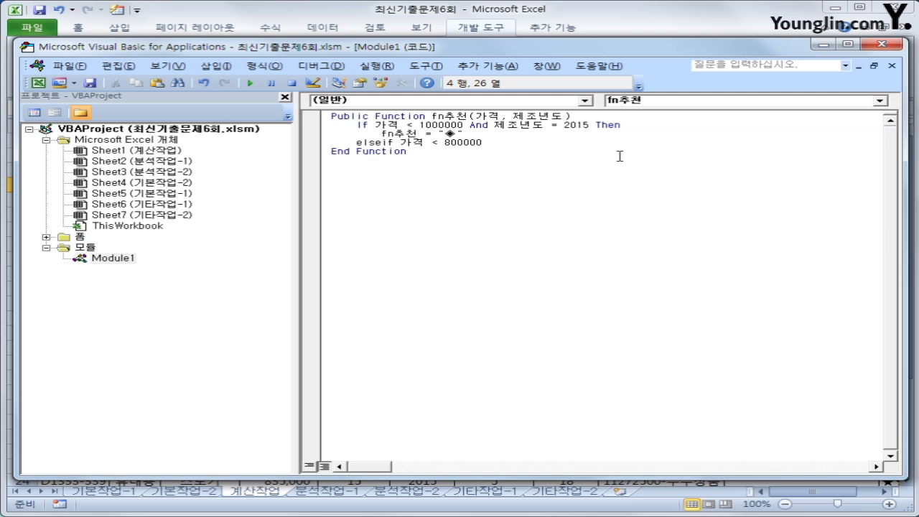
text(and 제조년도 )
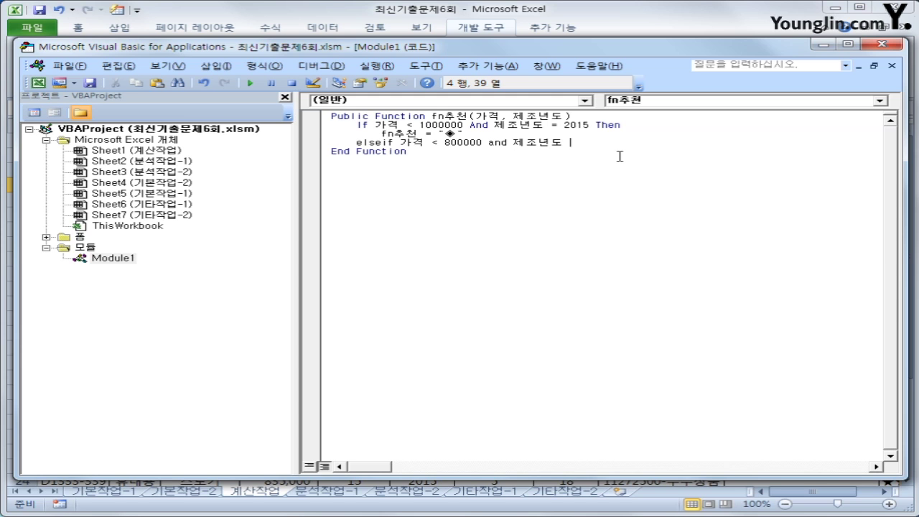
text(=2014 )
text(소)
key(BackSpace)
key(BackSpace)
text(소)
key(BackSpace)
key(BackSpace)
key(Hangul)
text(then)
Assign the symbol "◇" to fn추천 in the ElseIf branch.
text(fn)
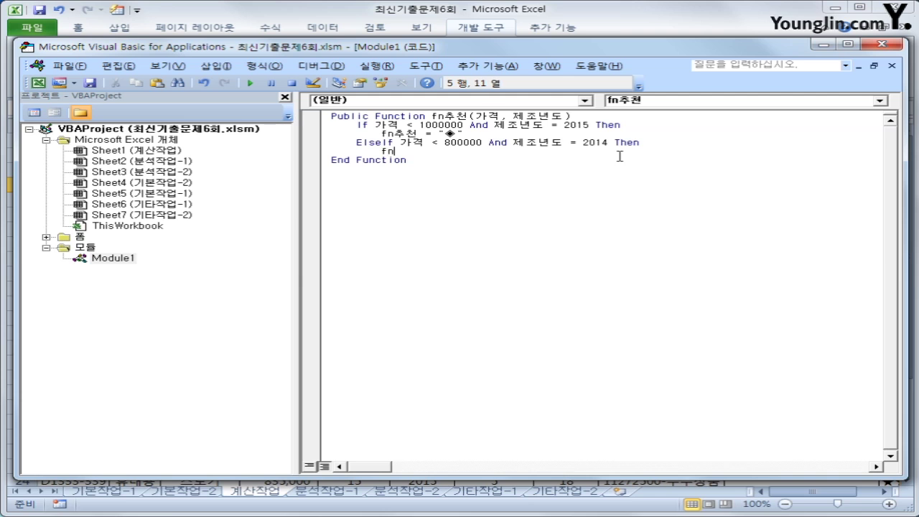
text(추천 = "ㅁ)
key(Hangul_Hanja)
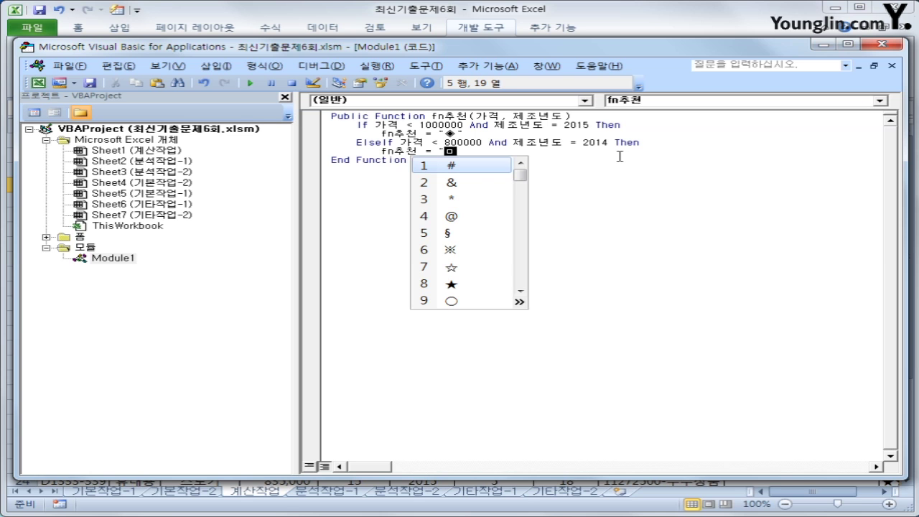
click(521, 301)
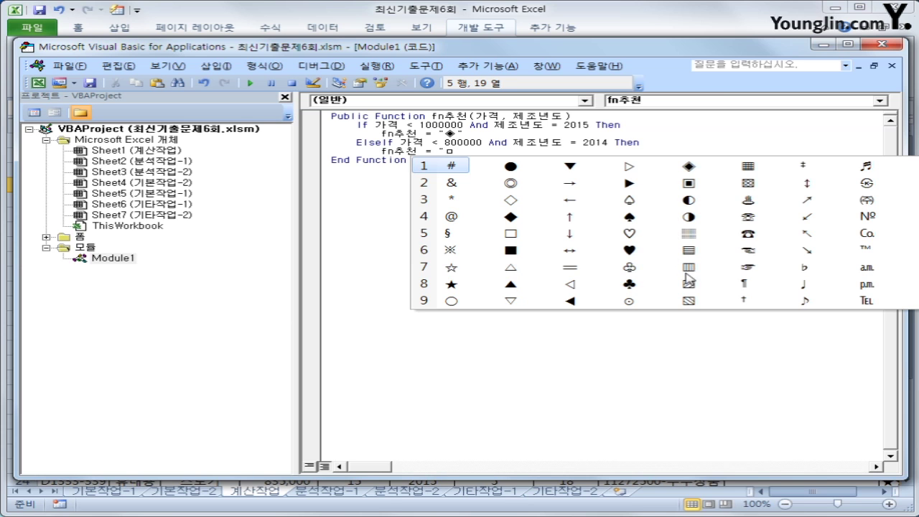
click(511, 200)
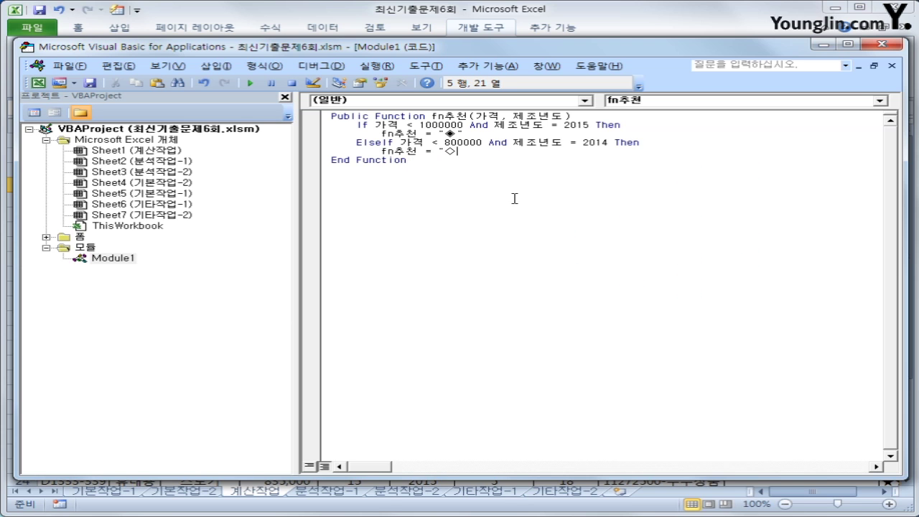
key(Return)
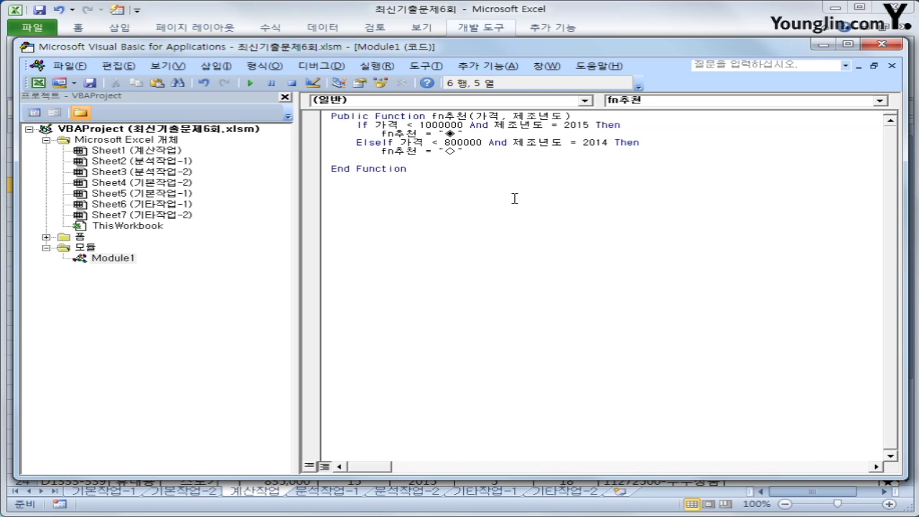
Add an Else branch that assigns an empty string "" to fn추천.
text(ㄷElse)
key(Return)
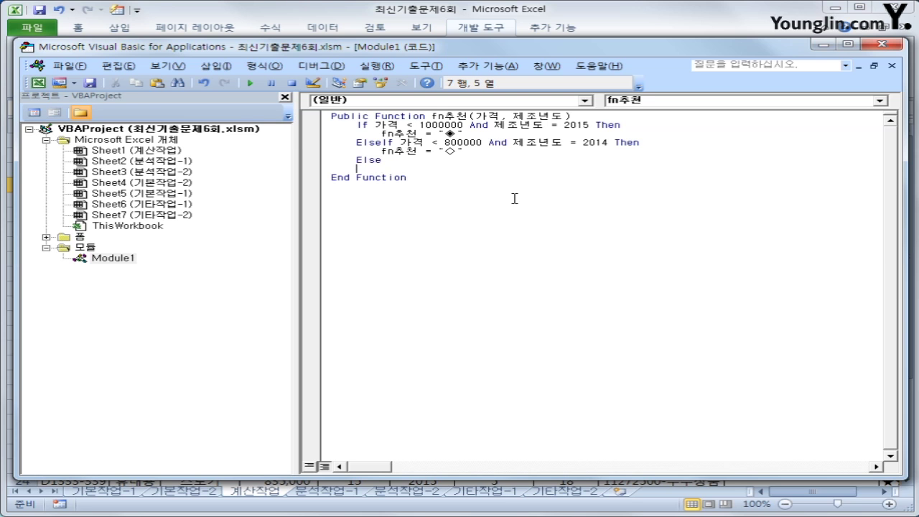
key(Tab)
text(fn추천 )
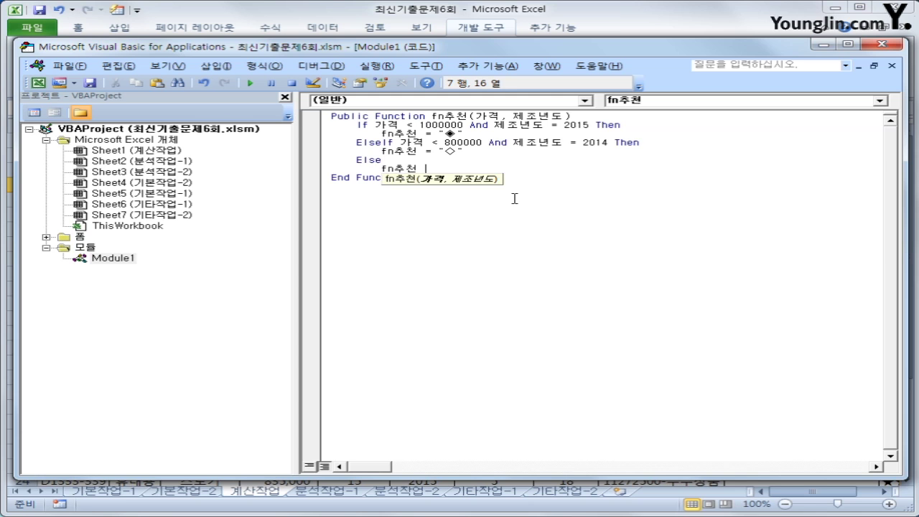
text(= "")
key(Return)
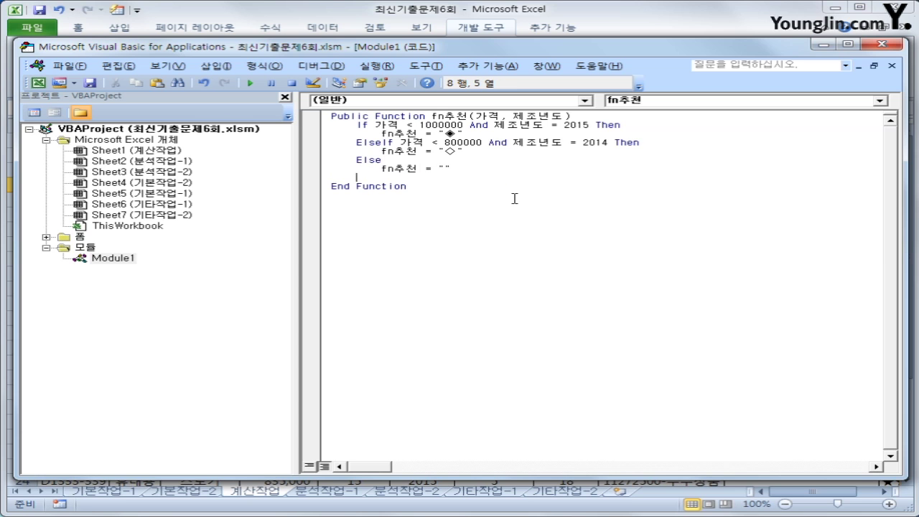
Close the conditional with End If, set it off with blank lines above and below, and return to the worksheet.
text(end if)
key(Return)
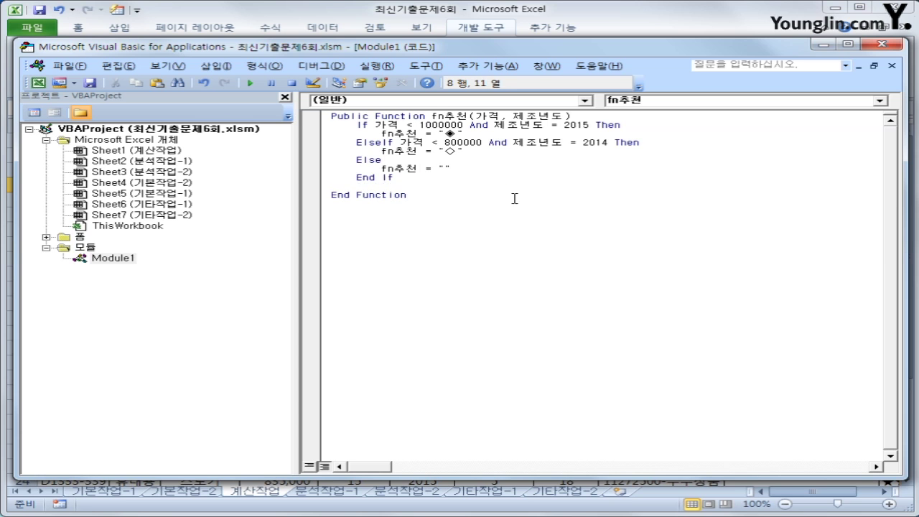
key(Up)
key(Return)
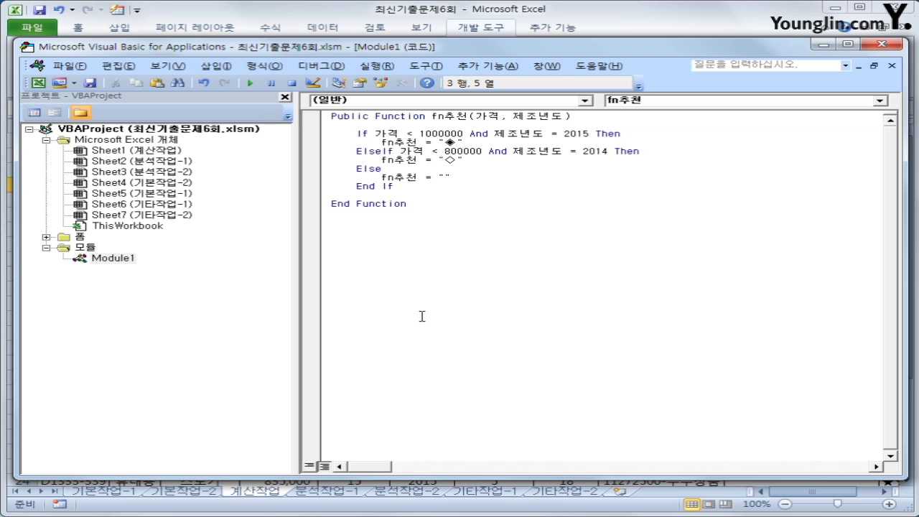
click(882, 44)
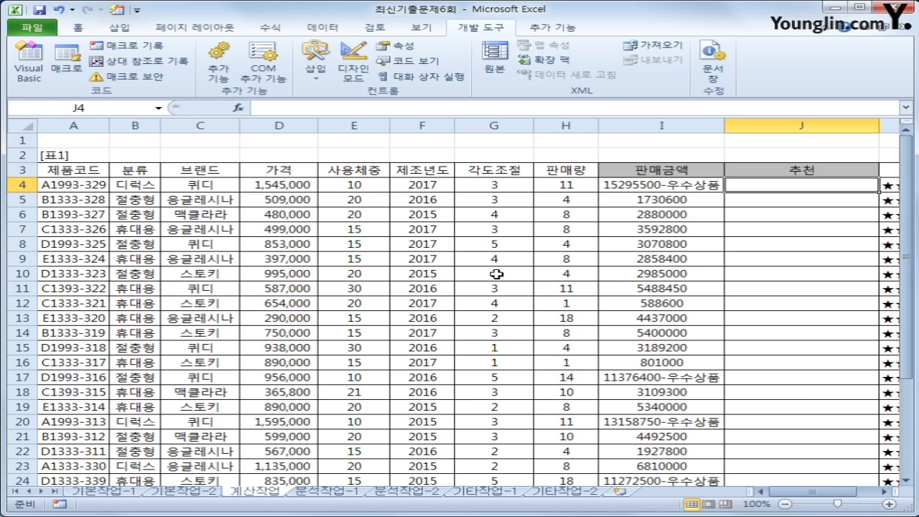
Reopen the fn추천 code, change the 제조년도 conditions to 2017 in If and 2016 in ElseIf, and return to the worksheet.
click(34, 76)
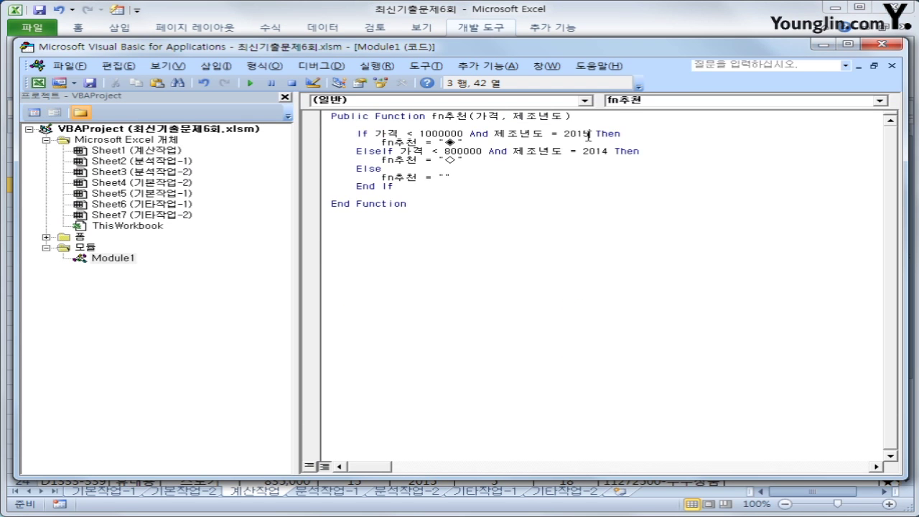
drag(590, 135, 611, 152)
text(76)
click(589, 184)
click(600, 151)
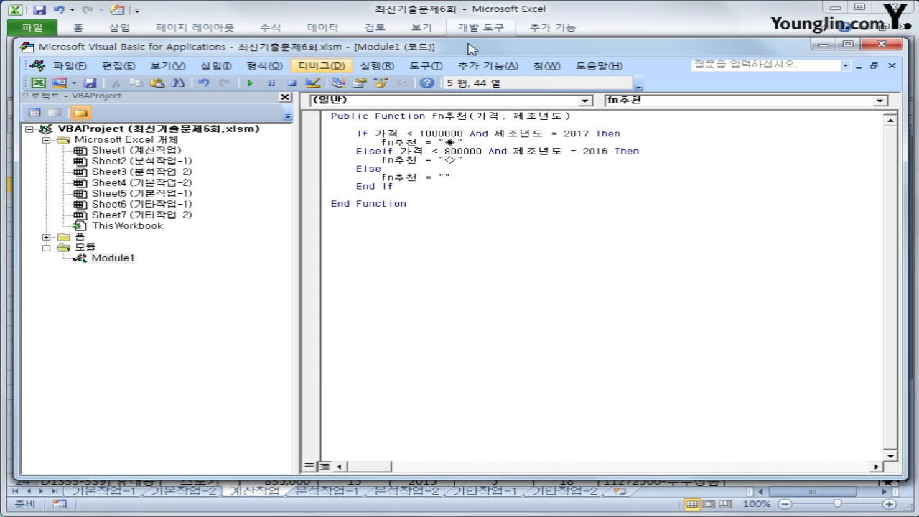
click(883, 44)
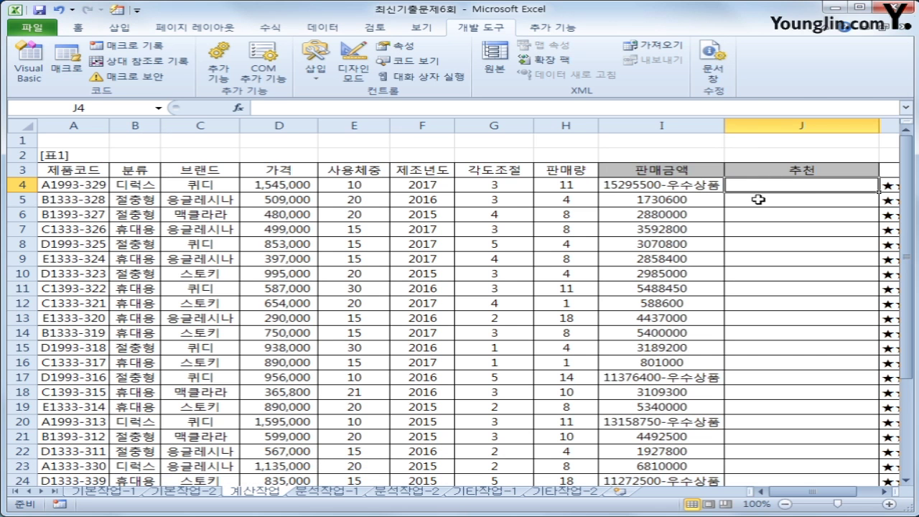
Insert the user-defined function fn추천 into cell J4 from the 사용자 정의 category.
click(240, 107)
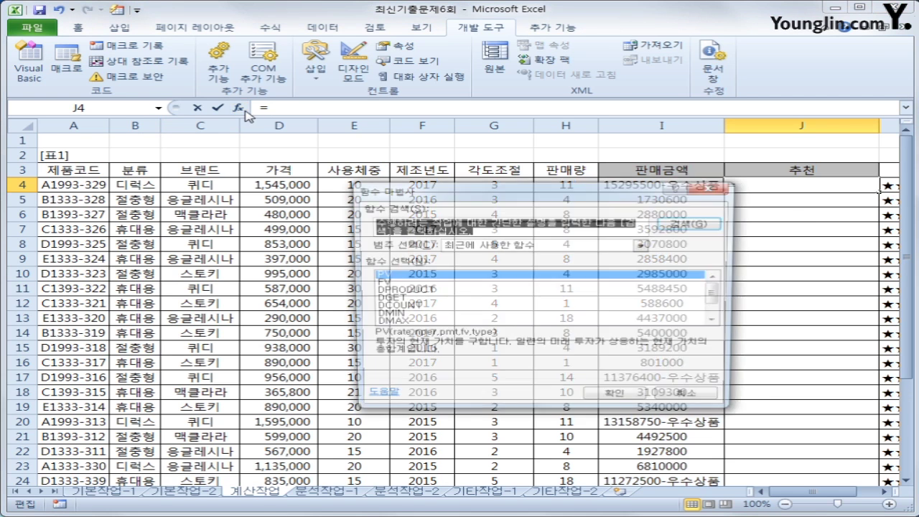
click(480, 248)
click(493, 350)
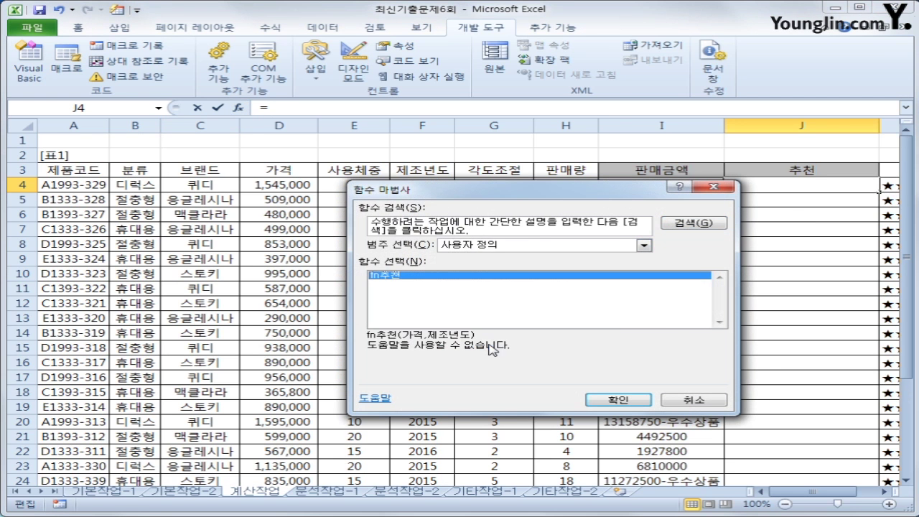
click(619, 400)
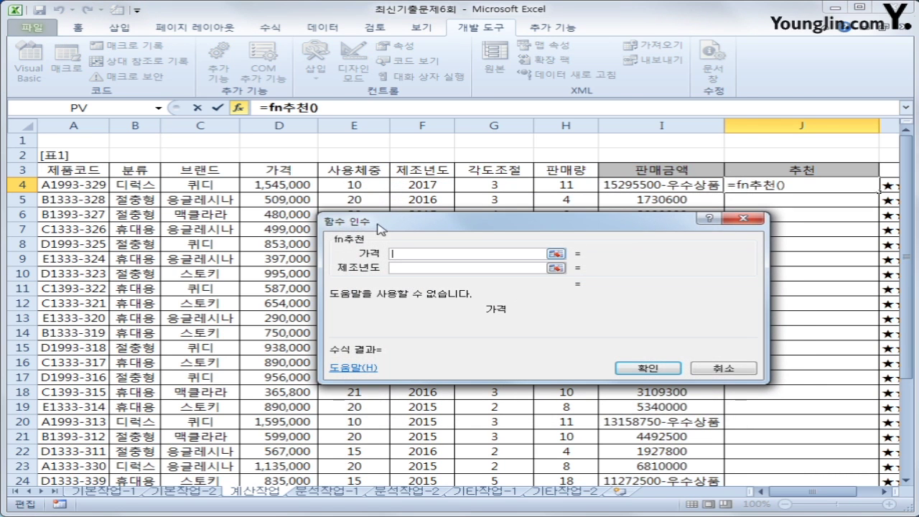
Set the function's 가격 argument to D4 and 제조년도 to F4, and fill the formula down the 추천 column.
click(294, 188)
click(423, 268)
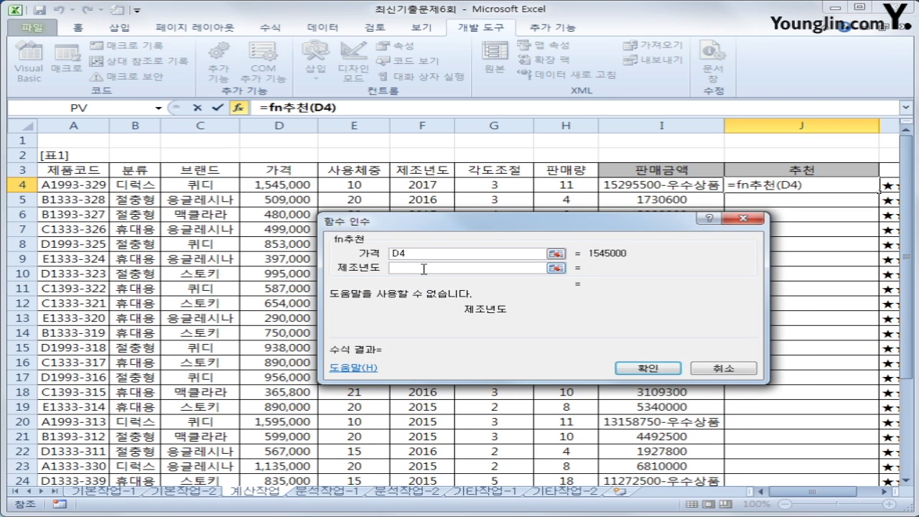
click(441, 187)
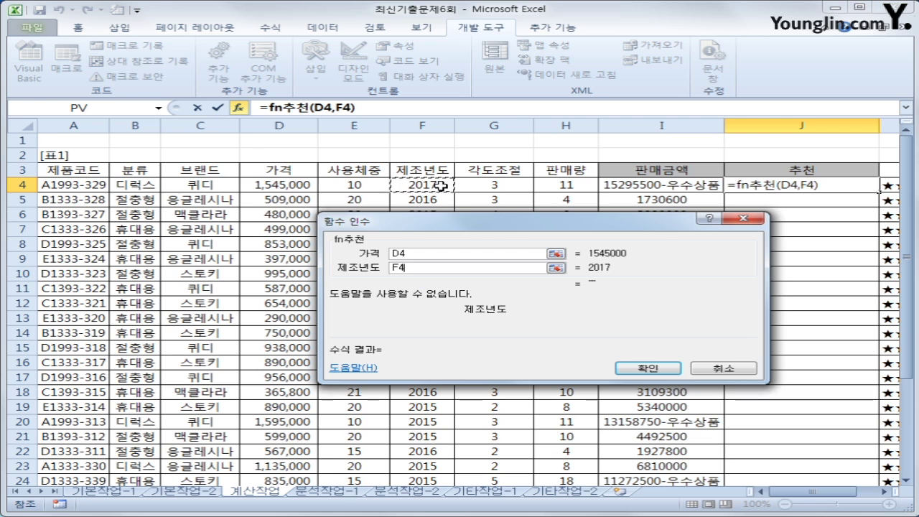
click(643, 369)
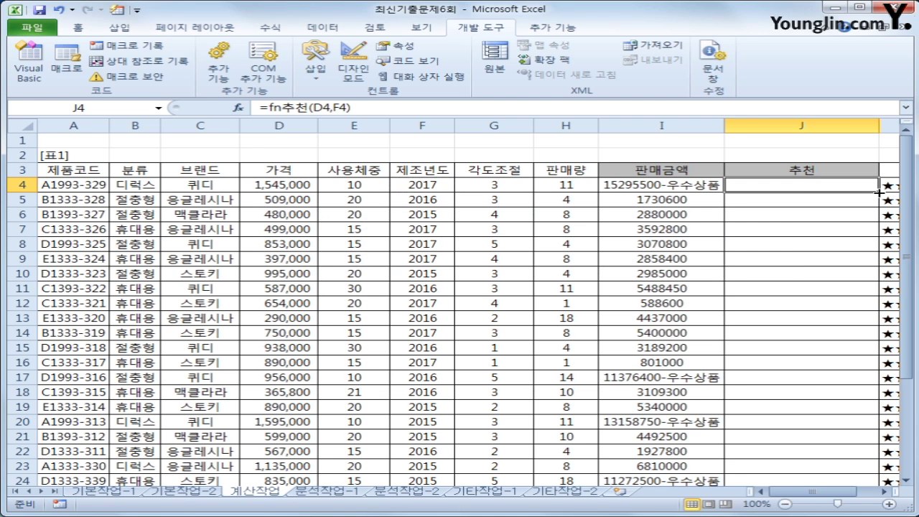
double_click(878, 192)
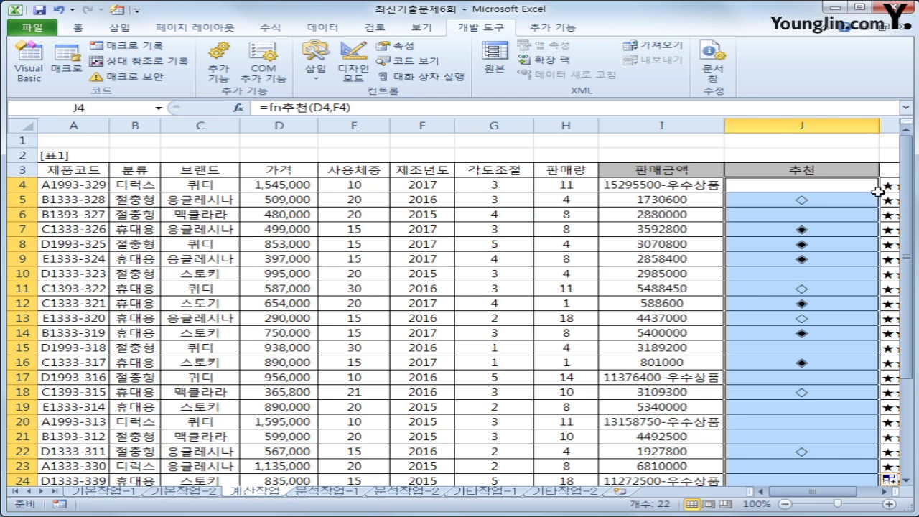
Examine the filled 추천 results and compare them with the year conditions in the fn추천 code.
click(821, 201)
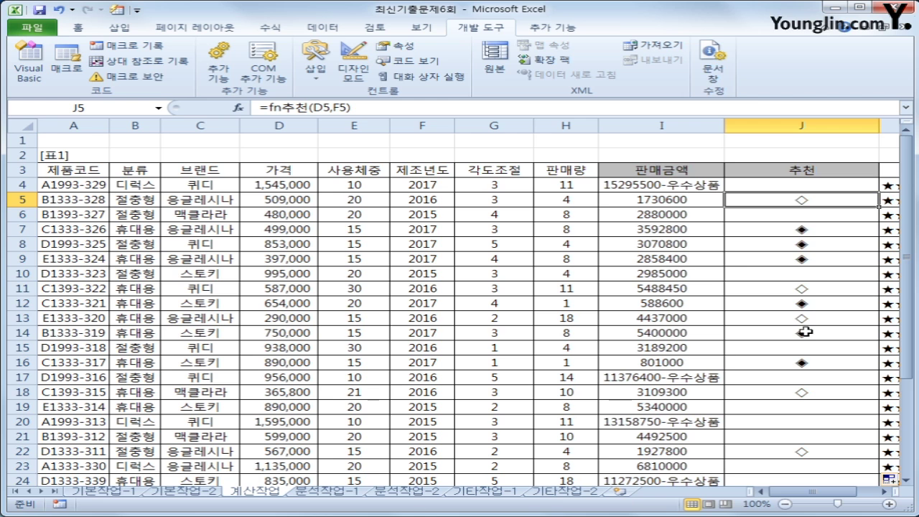
click(817, 227)
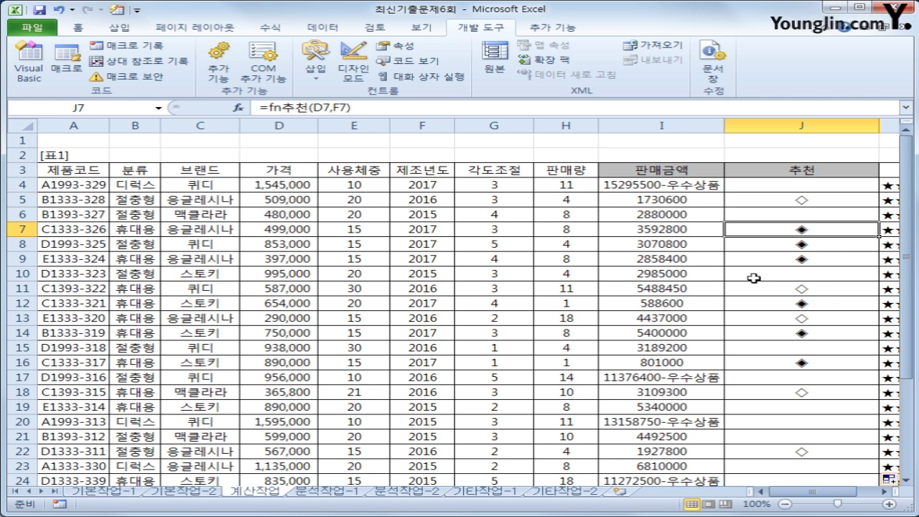
scroll(787, 332, down, 2)
scroll(787, 332, up, 2)
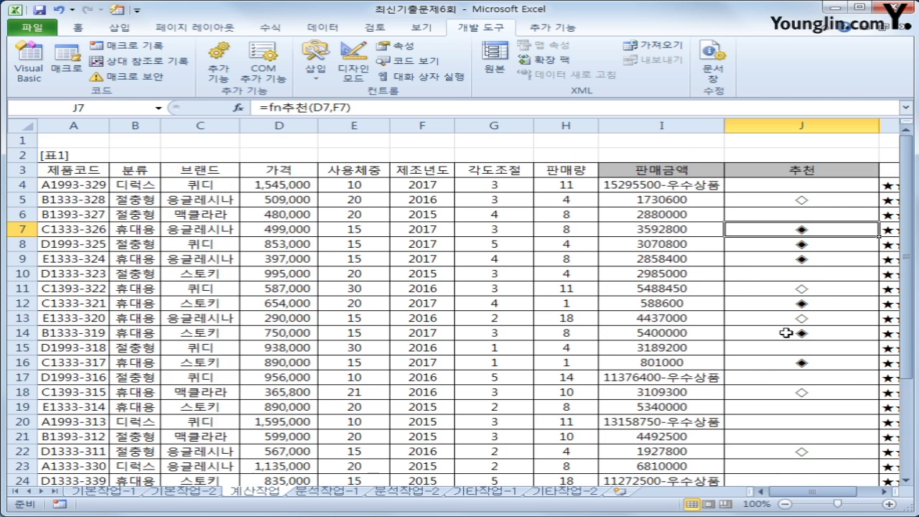
click(793, 187)
click(29, 64)
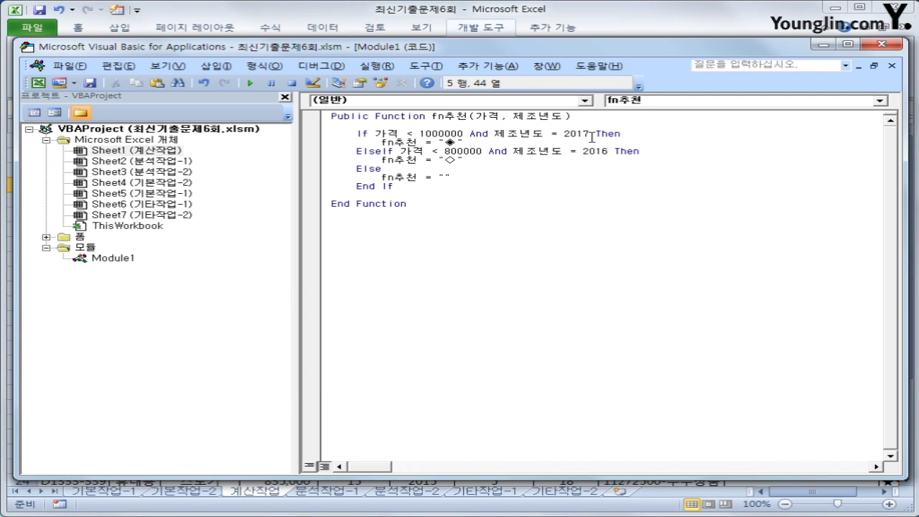
drag(590, 134, 581, 153)
click(517, 225)
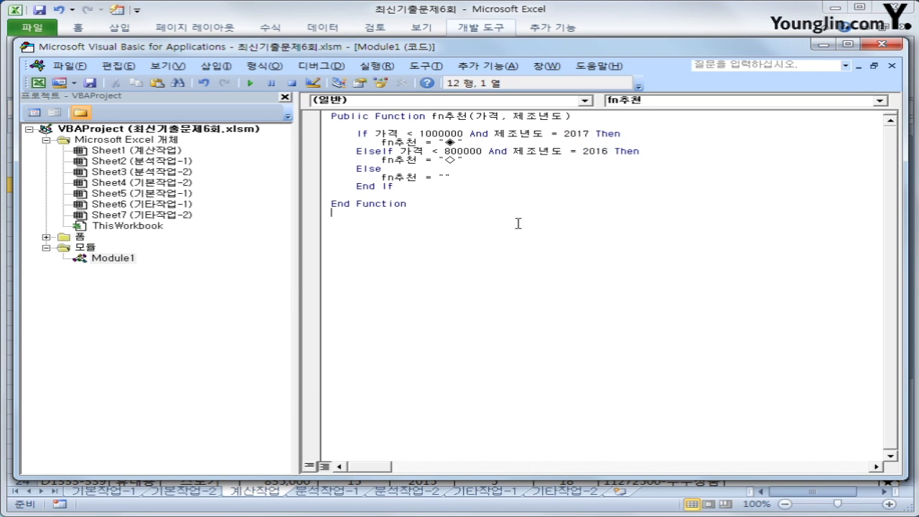
click(891, 44)
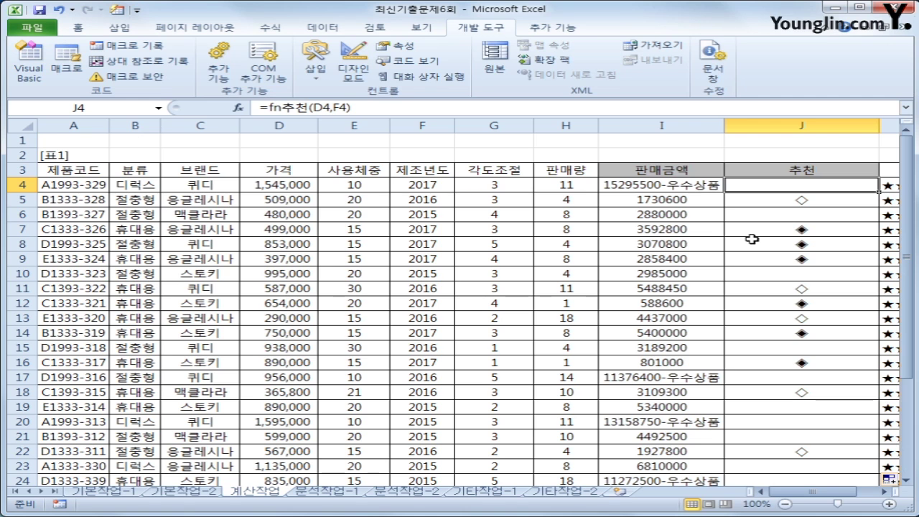
Begin the 판매량 평균 formula in K29 of 표5 with =AVERAGE(IF((.
scroll(747, 244, down, 4)
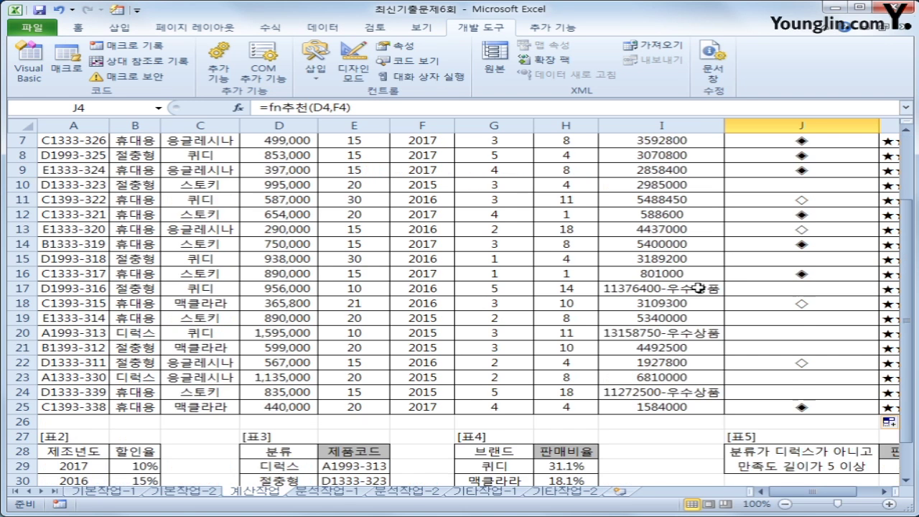
scroll(769, 503, right, 2)
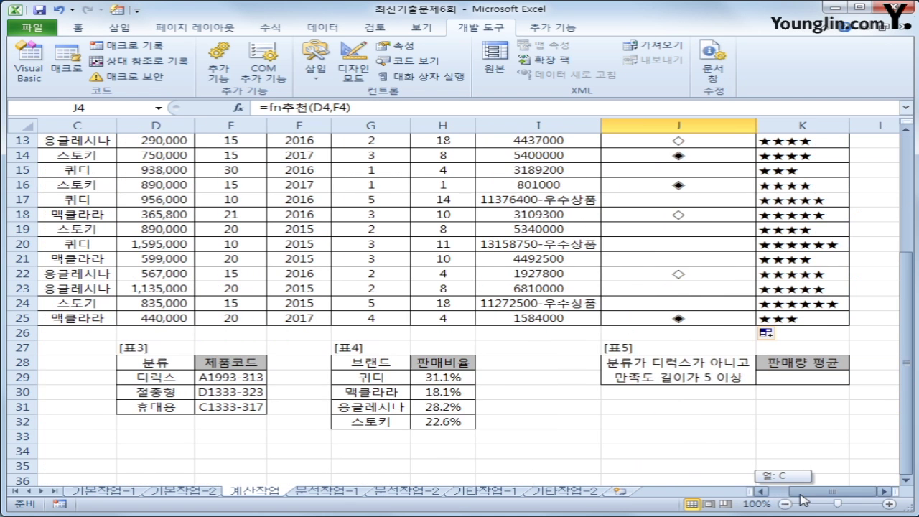
click(797, 376)
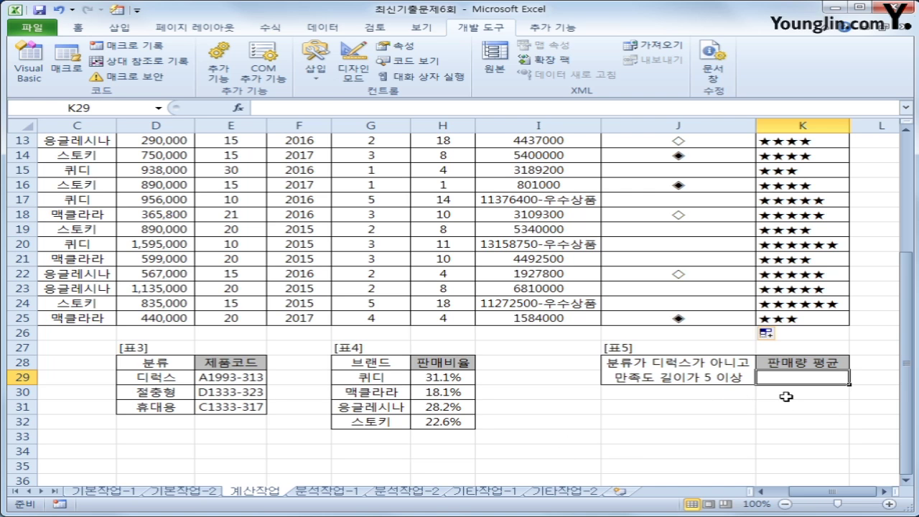
click(731, 378)
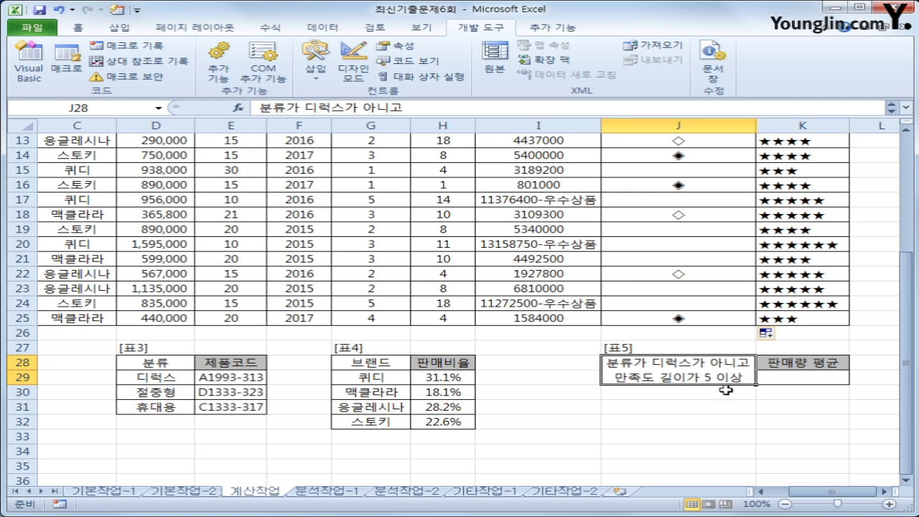
click(791, 379)
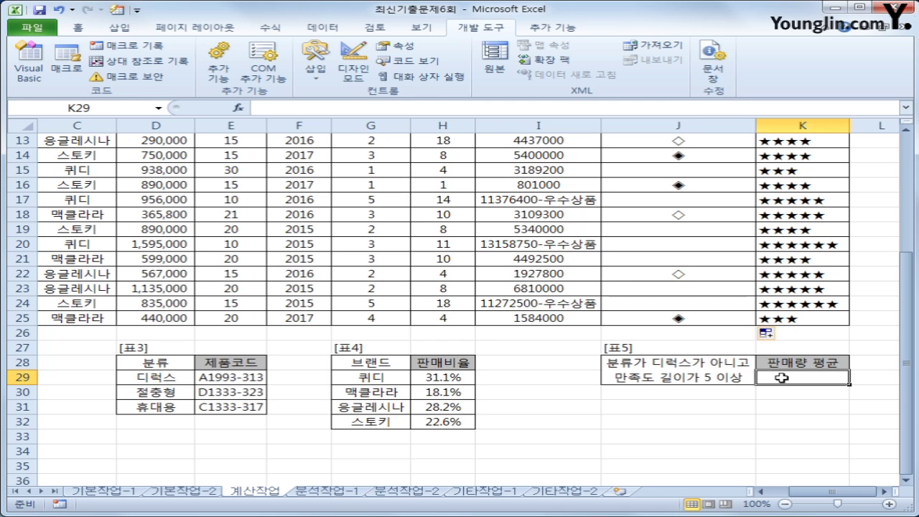
text(=ㅁ)
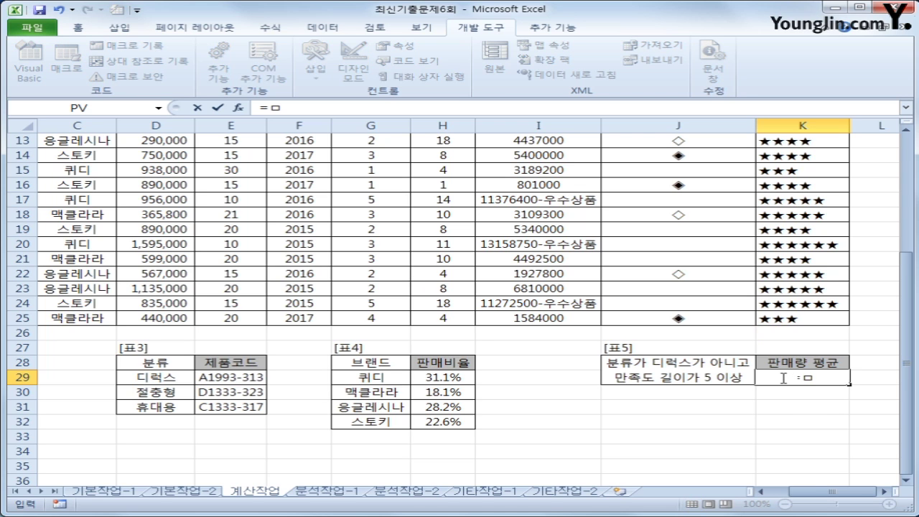
key(BackSpace)
text(av)
key(Down)
key(Tab)
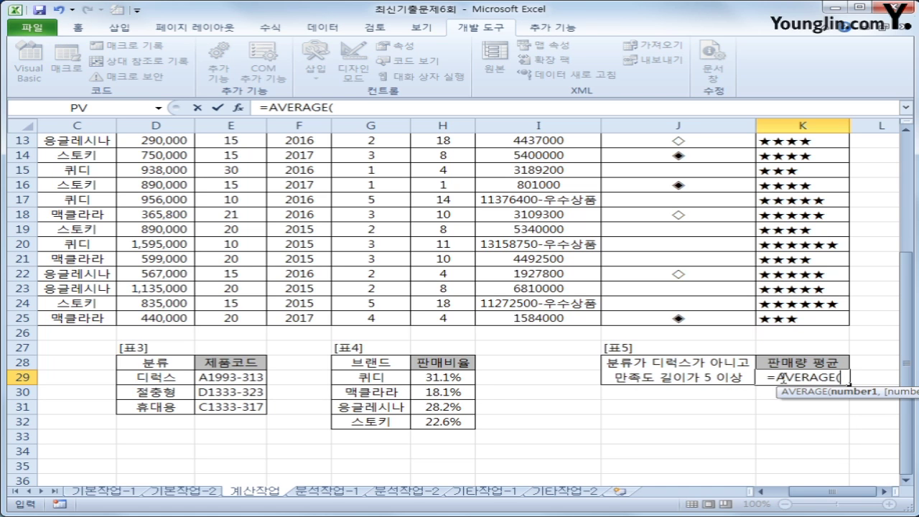
text(if()
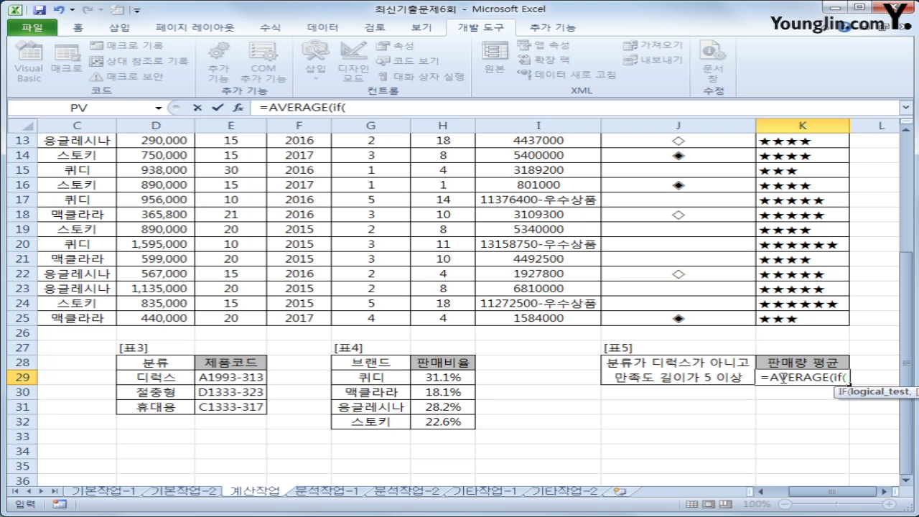
text(()
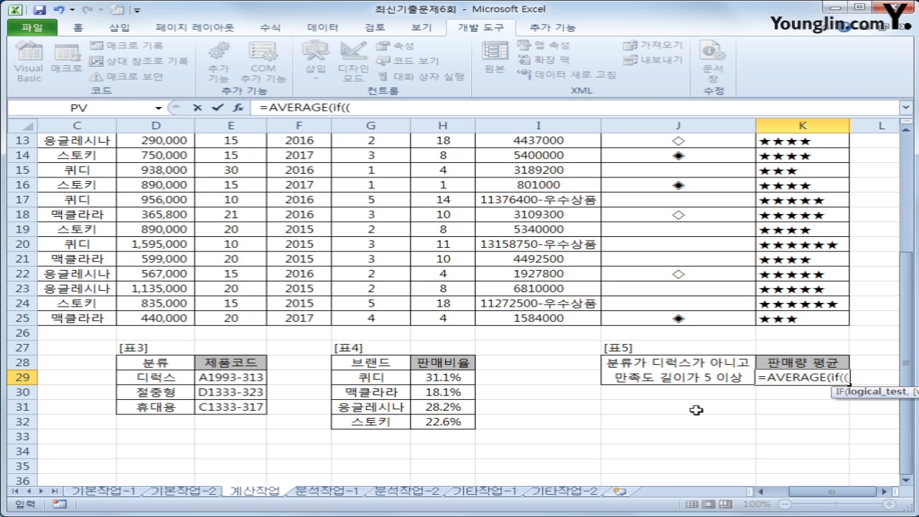
Add the first IF condition, ($B$4:$B$25<>"디럭스"), using the 분류 column as an absolute range.
scroll(639, 377, up, 4)
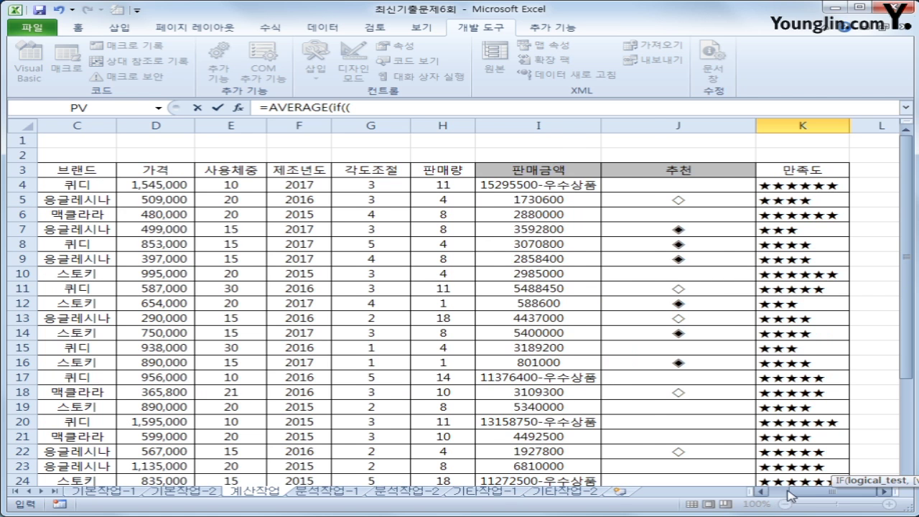
click(758, 492)
drag(72, 185, 68, 449)
key(F4)
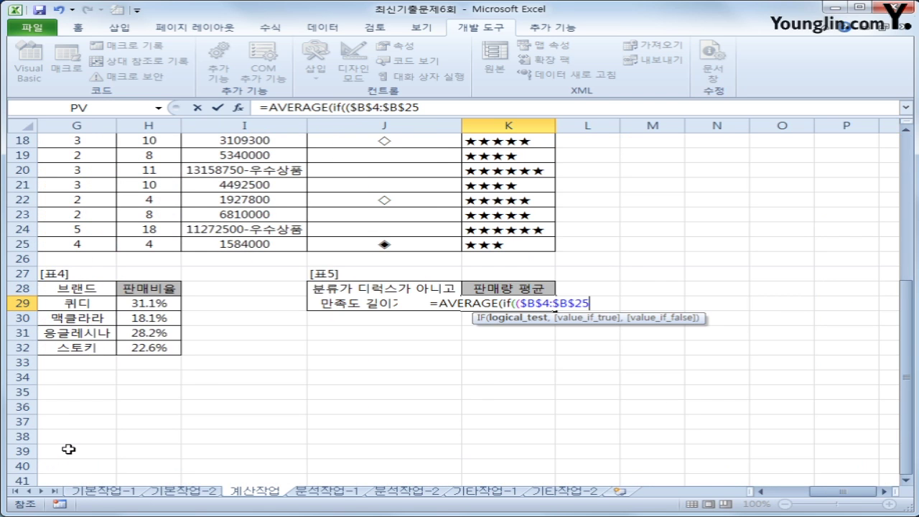
text(<)
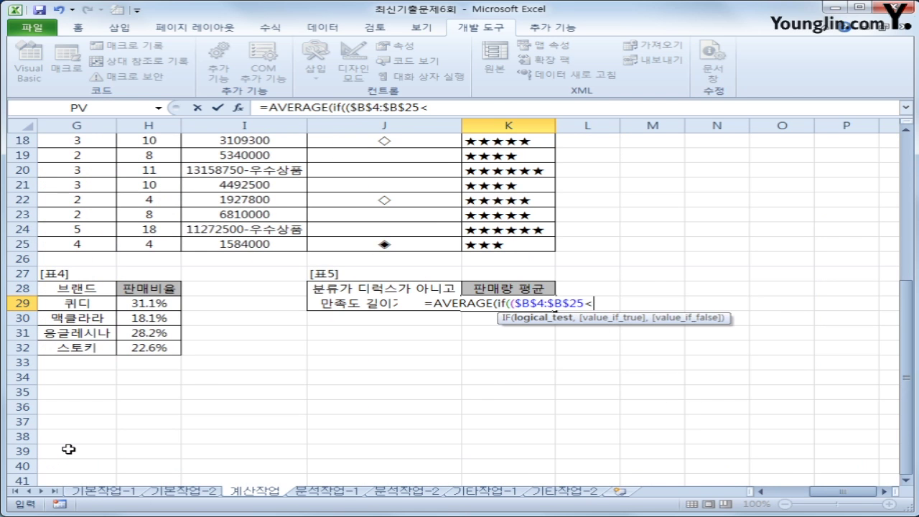
text(>"디)
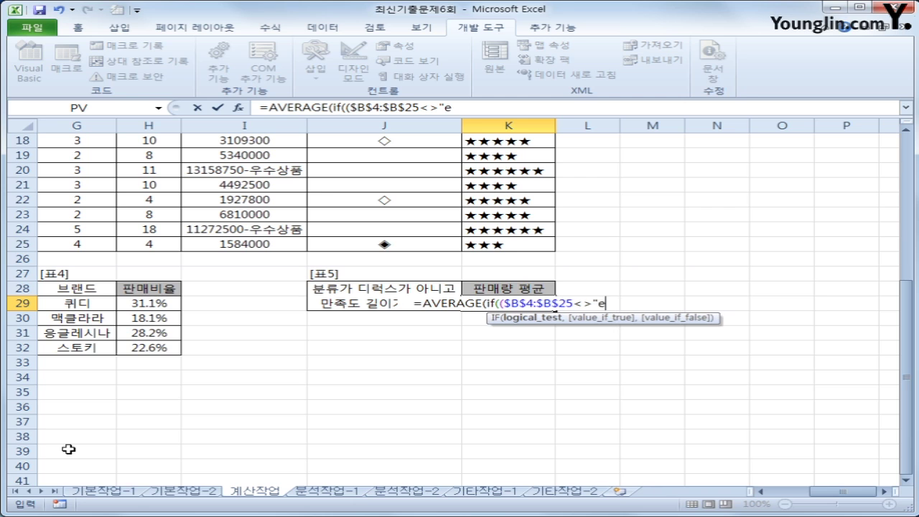
text(럭스")
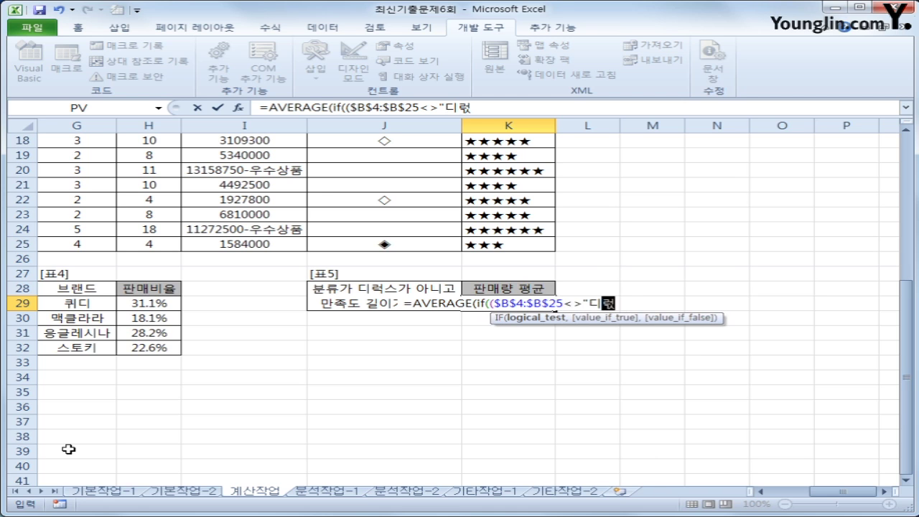
text())
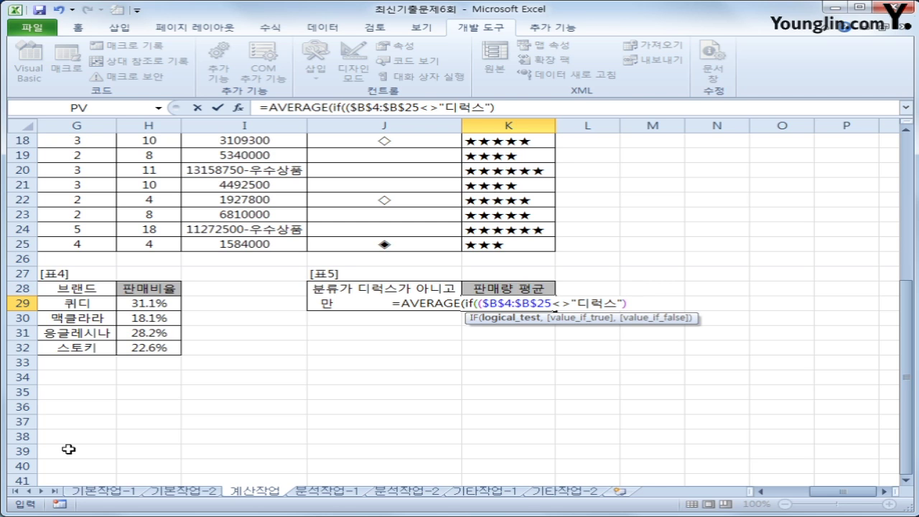
Multiply by a second condition, (LEN($K$4:$K$25)>=5), testing the length of the 만족도 values.
text(*)
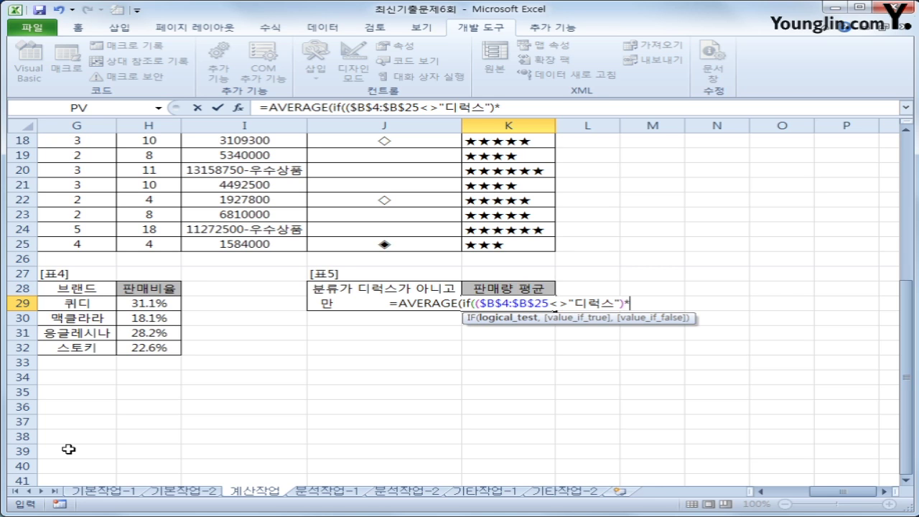
text(()
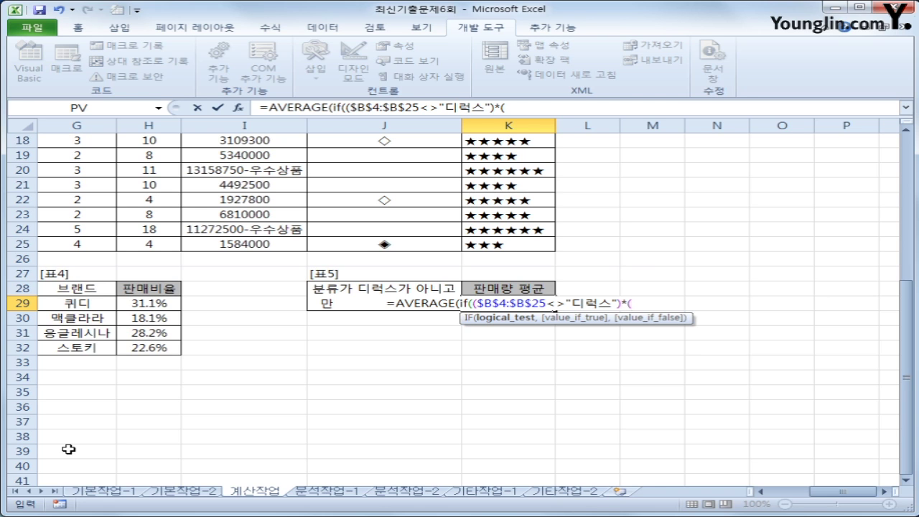
text(두)
key(BackSpace)
key(BackSpace)
text(len()
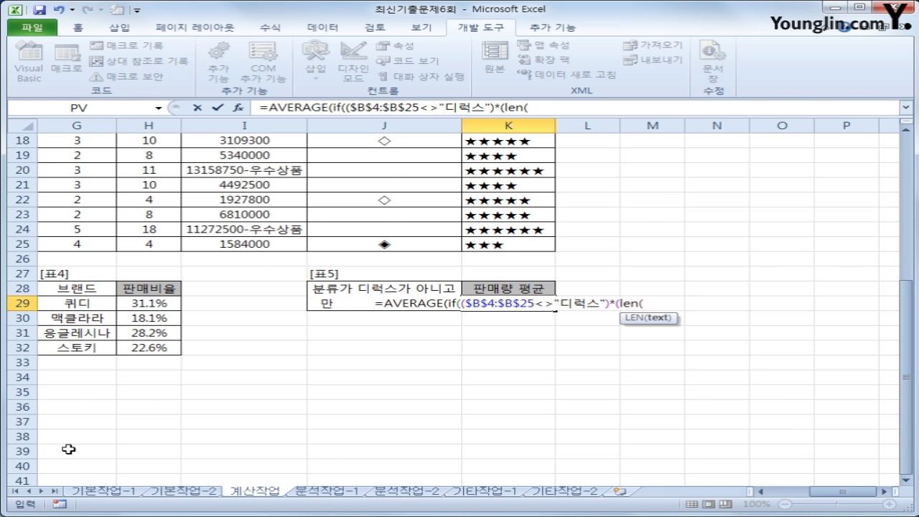
scroll(68, 448, up, 6)
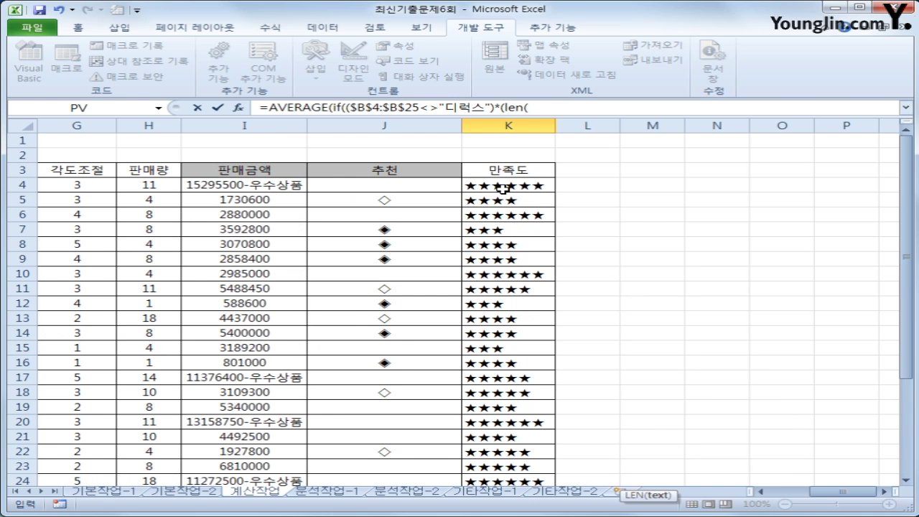
drag(502, 188, 511, 460)
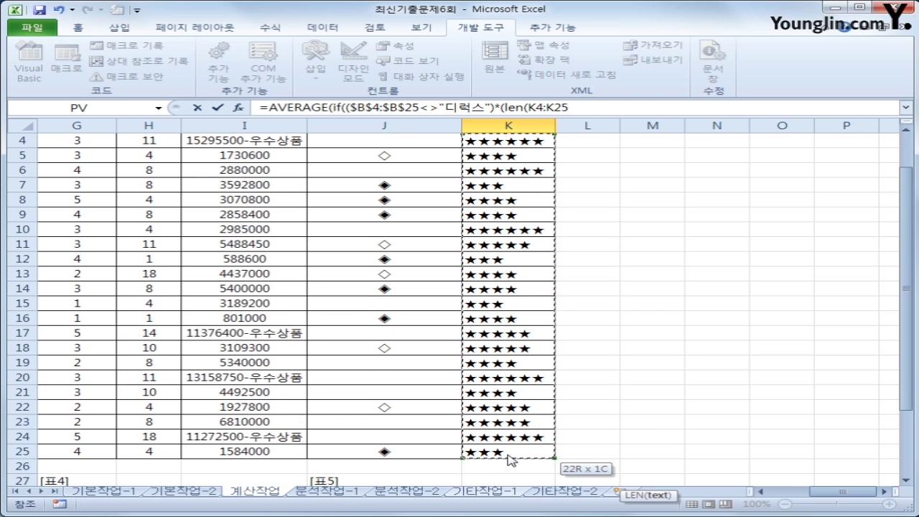
scroll(695, 436, down, 2)
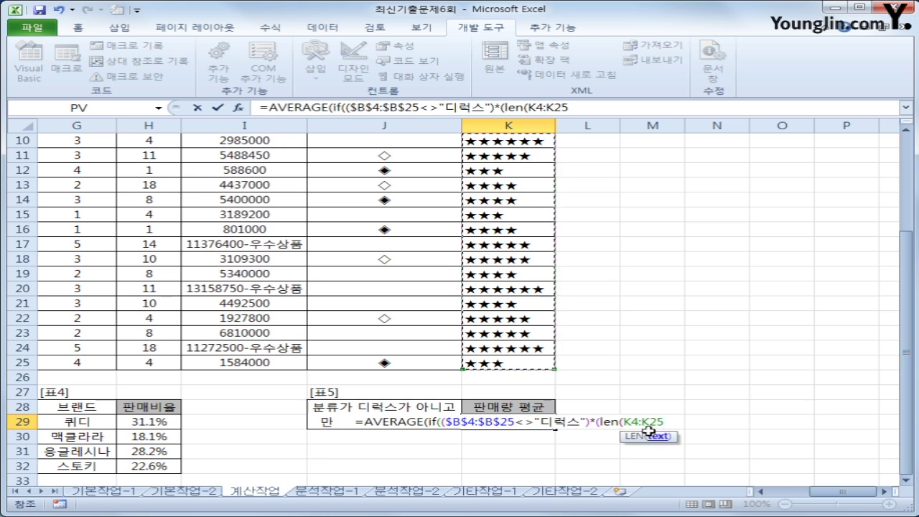
key(F4)
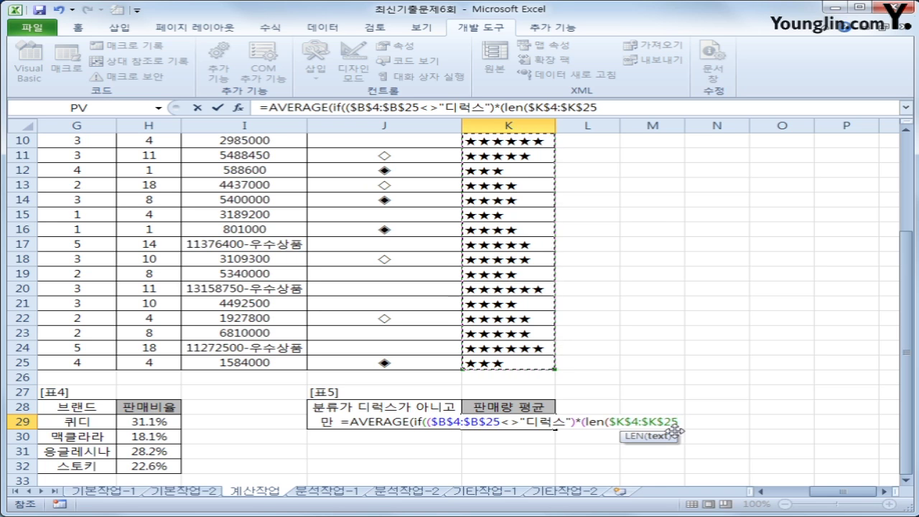
text())
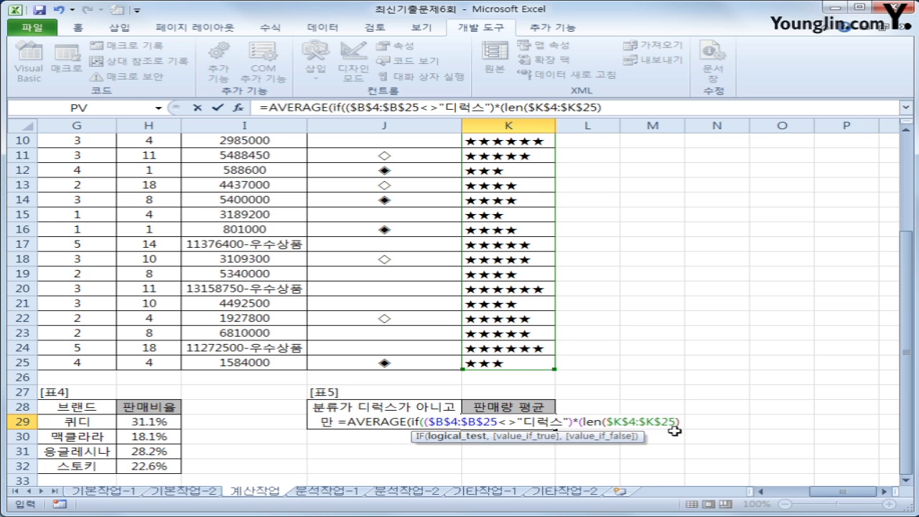
text(>=5)
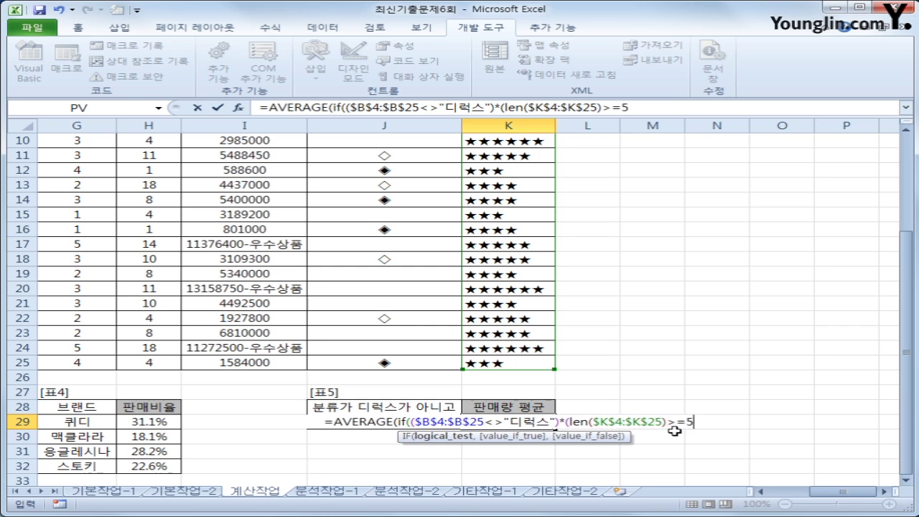
text())
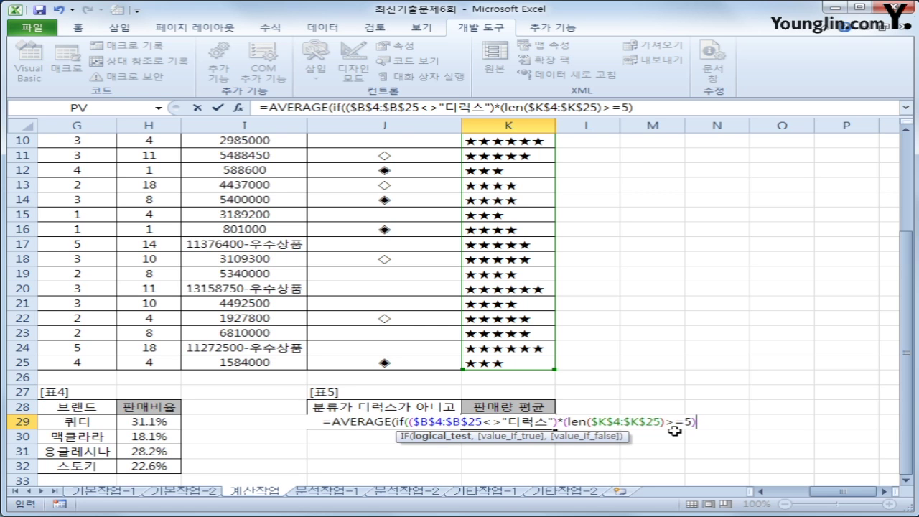
Set the IF true value to the 판매량 range $H$4:$H$25, close both functions, and enter K29 as an array formula.
text(,)
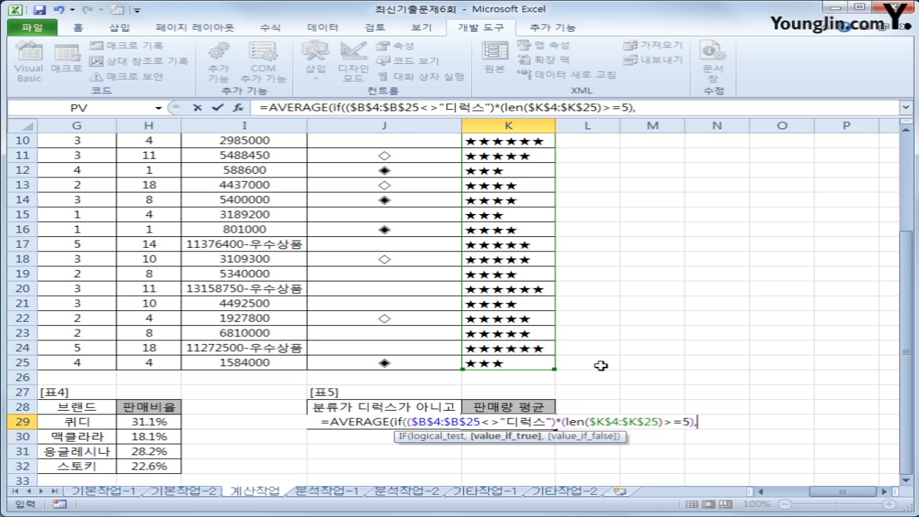
scroll(660, 351, up, 3)
drag(158, 185, 160, 453)
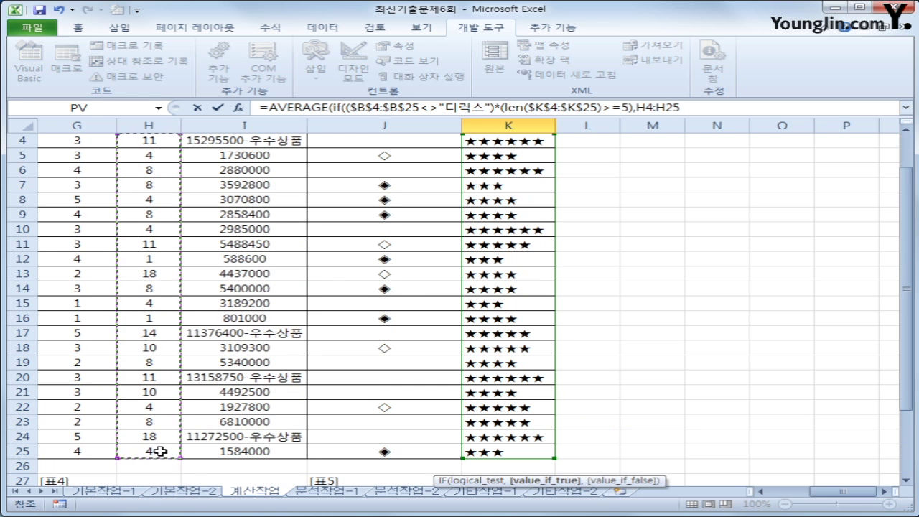
key(F4)
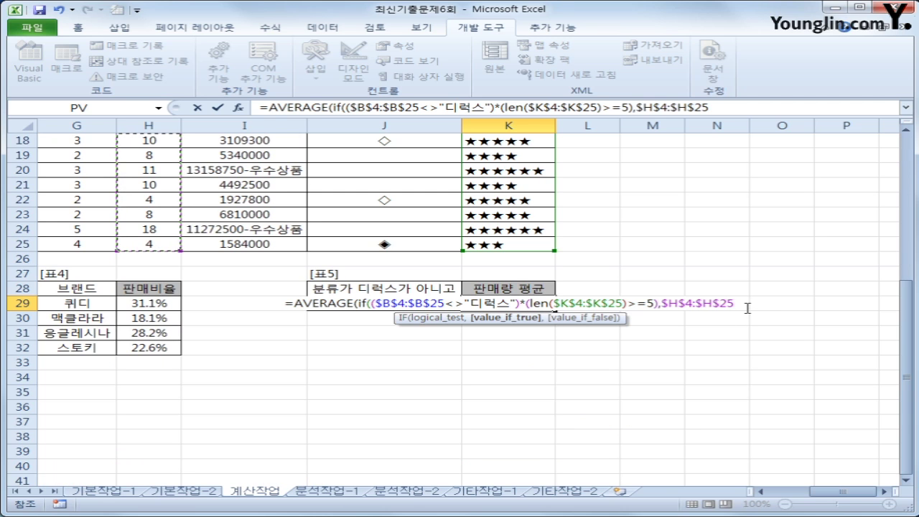
text())
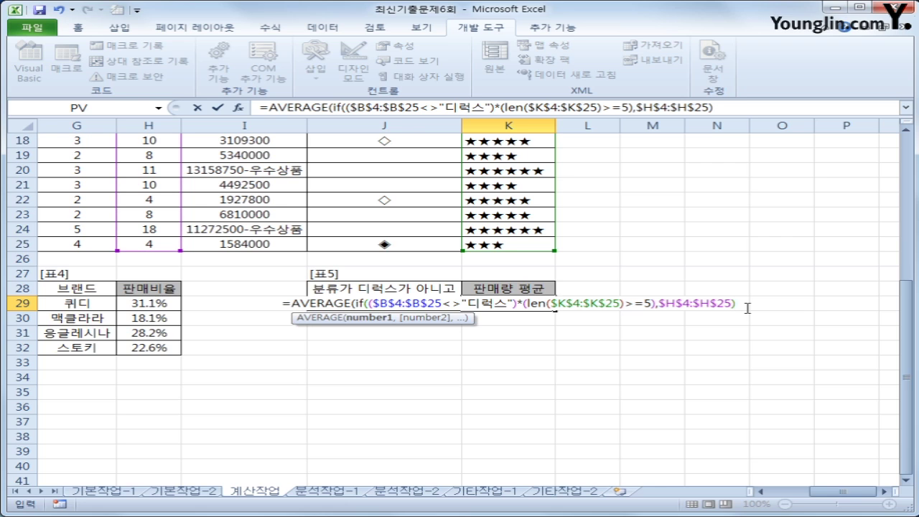
text())
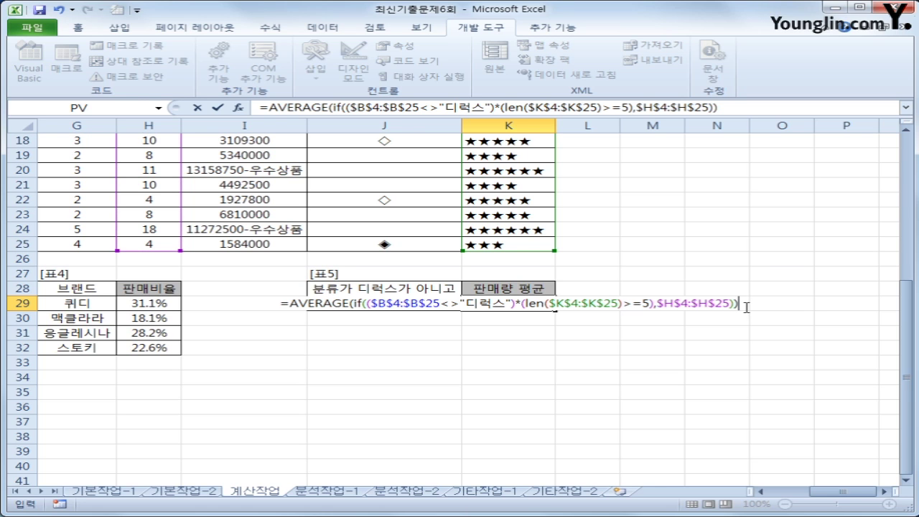
key(ctrl+shift+Return)
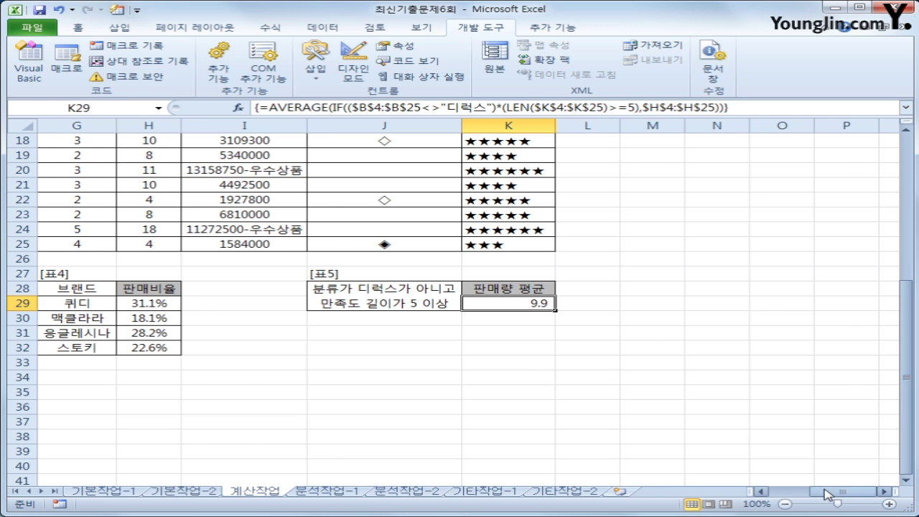
drag(826, 494, 780, 495)
scroll(693, 414, up, 3)
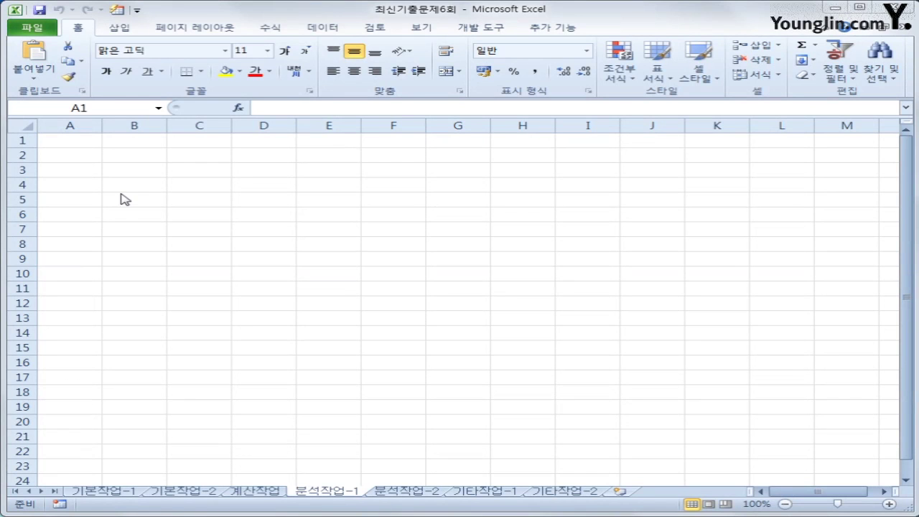
Start a Microsoft Query external data import at cell B5 of the 분석작업-1 sheet.
click(145, 200)
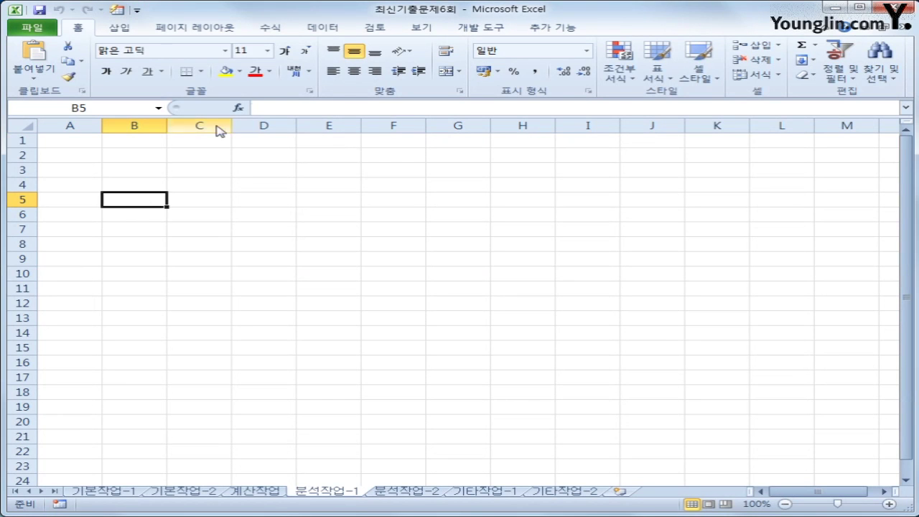
click(316, 29)
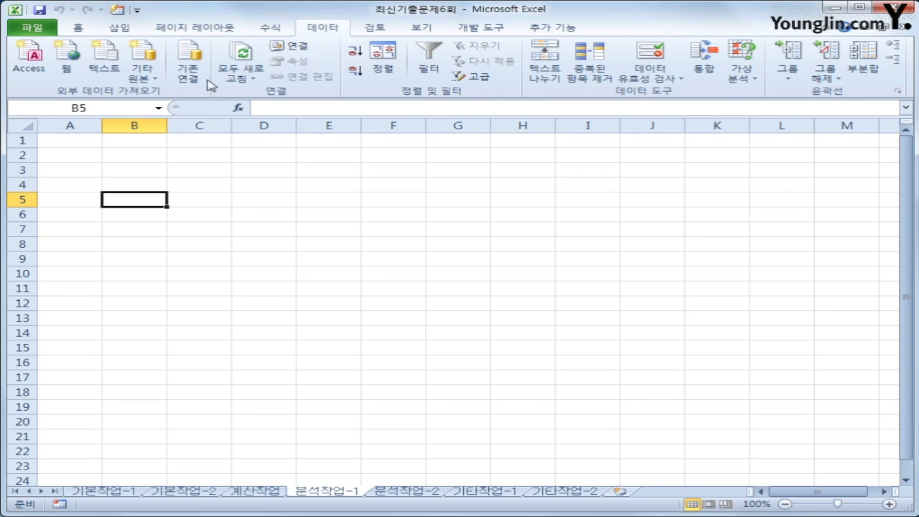
click(142, 77)
click(210, 252)
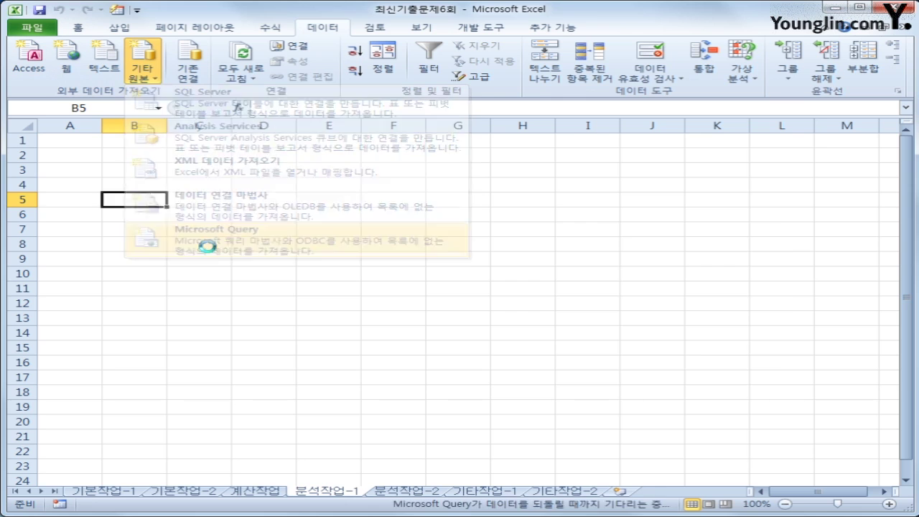
drag(472, 242, 406, 181)
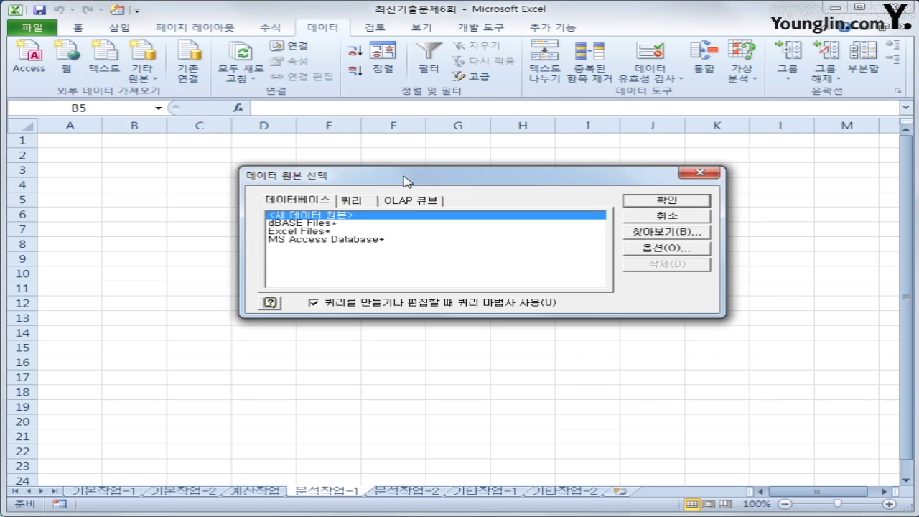
Choose MS Access Database as the data source and connect to 판매.accdb in the 기출문제 folder.
click(364, 241)
click(660, 200)
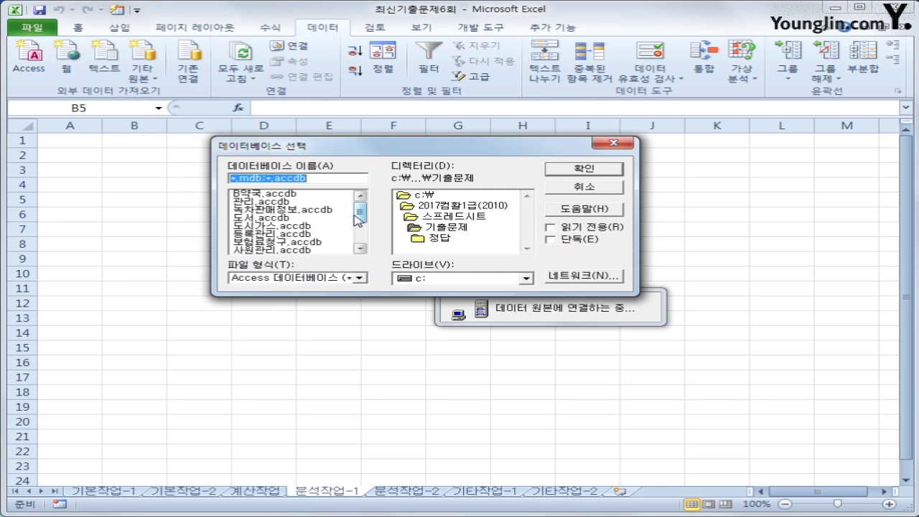
scroll(353, 225, down, 3)
click(295, 242)
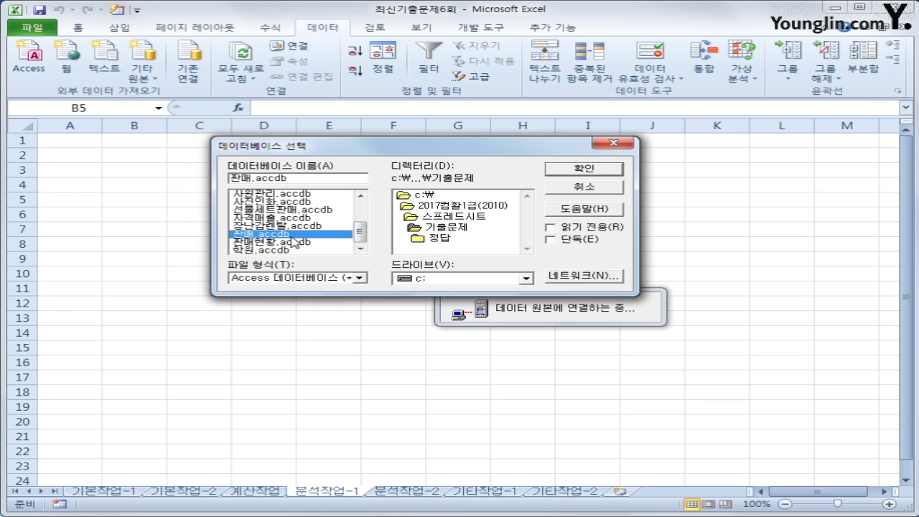
click(578, 169)
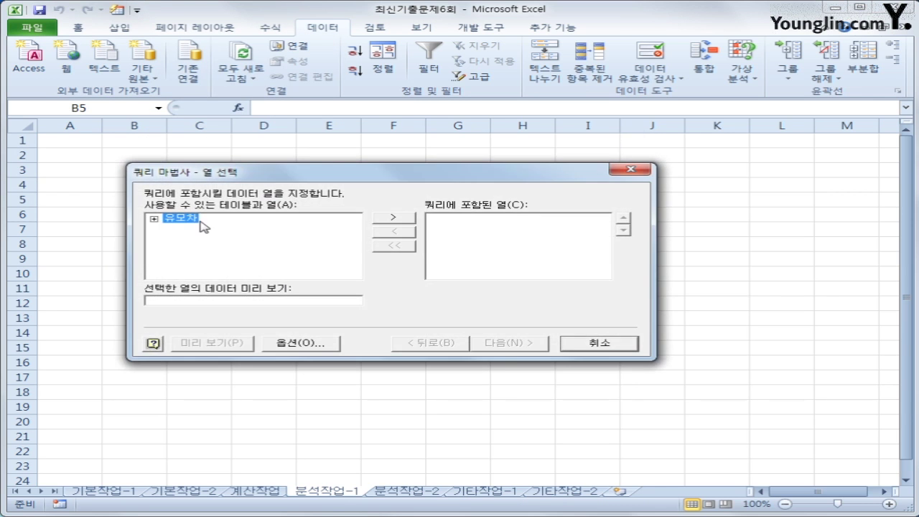
Add the 분류, 브랜드, 가격, 판매량 and 안전벨트유형 columns of the 유모차 table to the query.
double_click(192, 223)
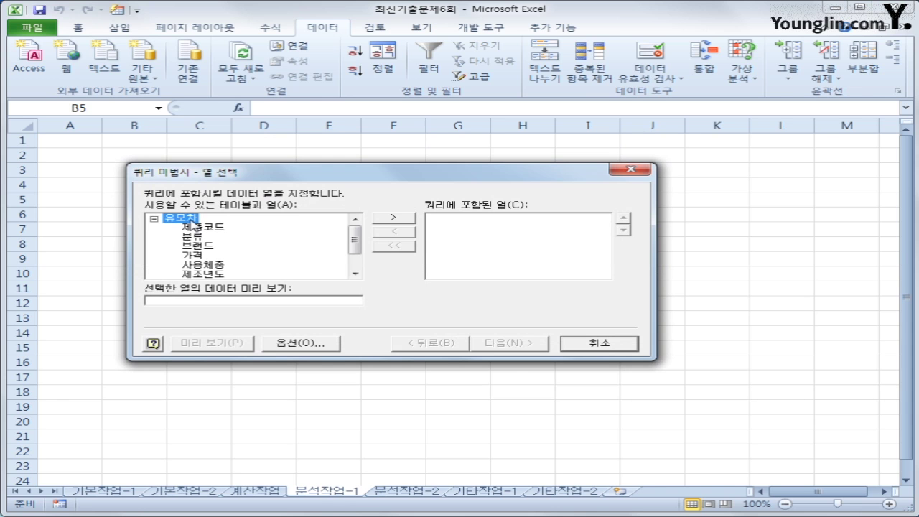
double_click(197, 238)
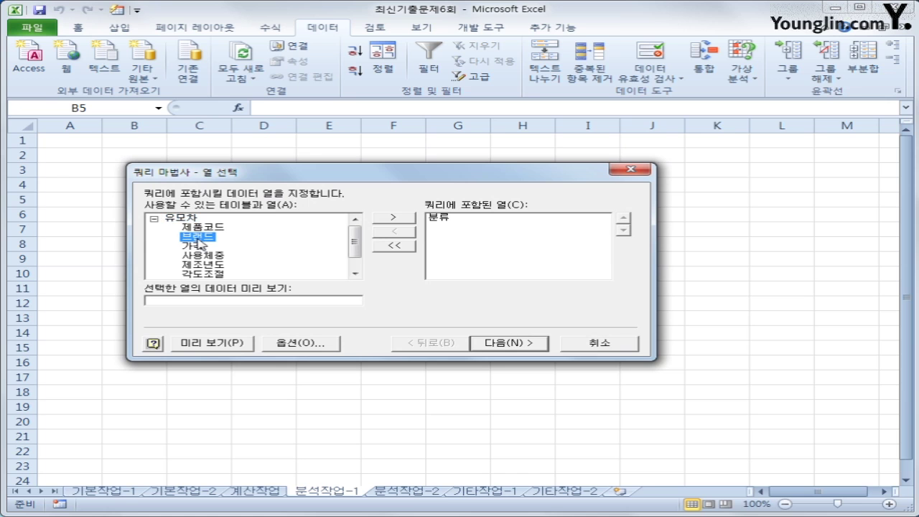
double_click(198, 239)
double_click(198, 239)
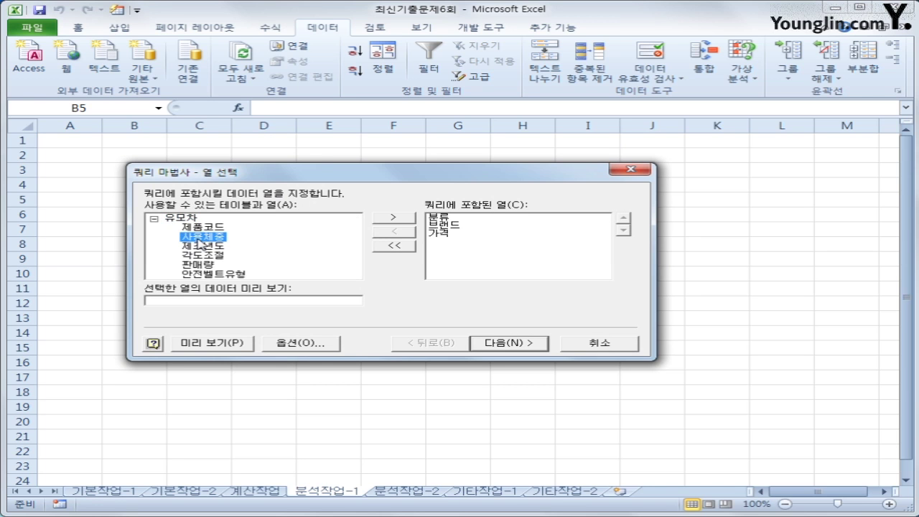
double_click(197, 265)
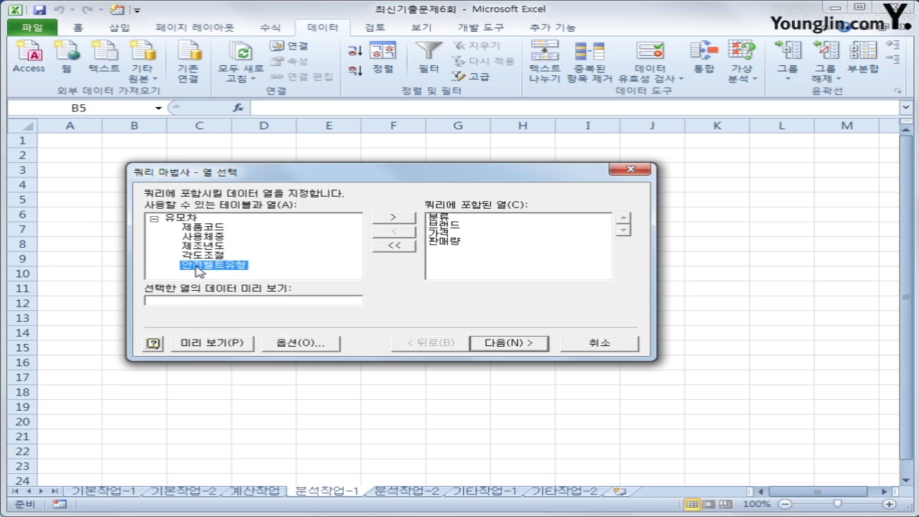
double_click(198, 266)
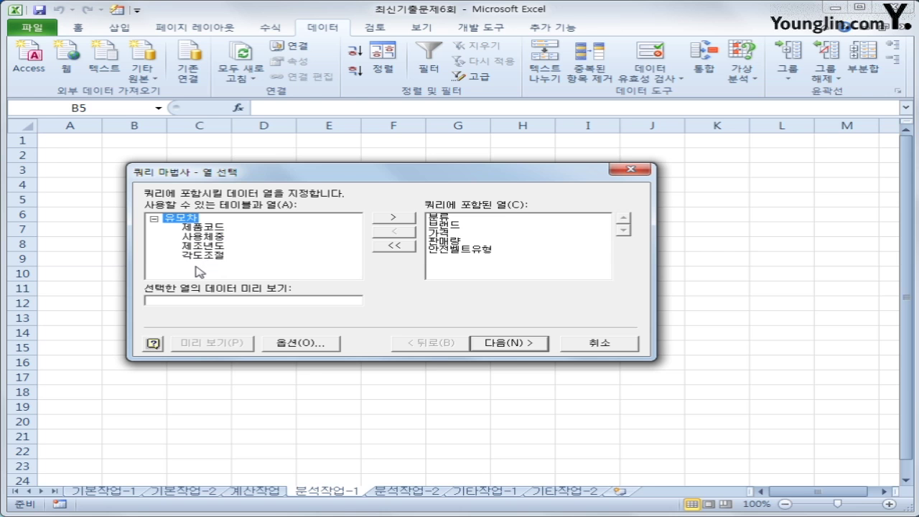
Finish the query without filtering or sorting, and return the data to Excel as a PivotTable report at $B$5.
click(494, 350)
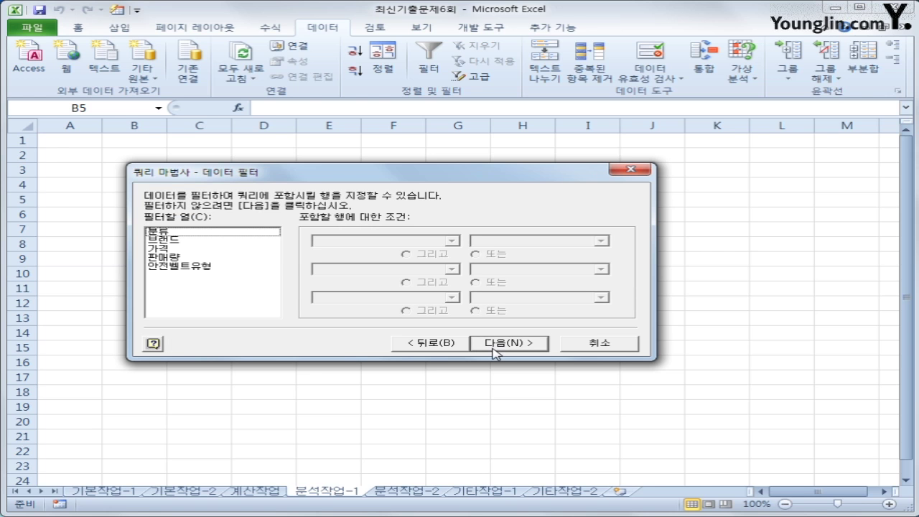
click(497, 347)
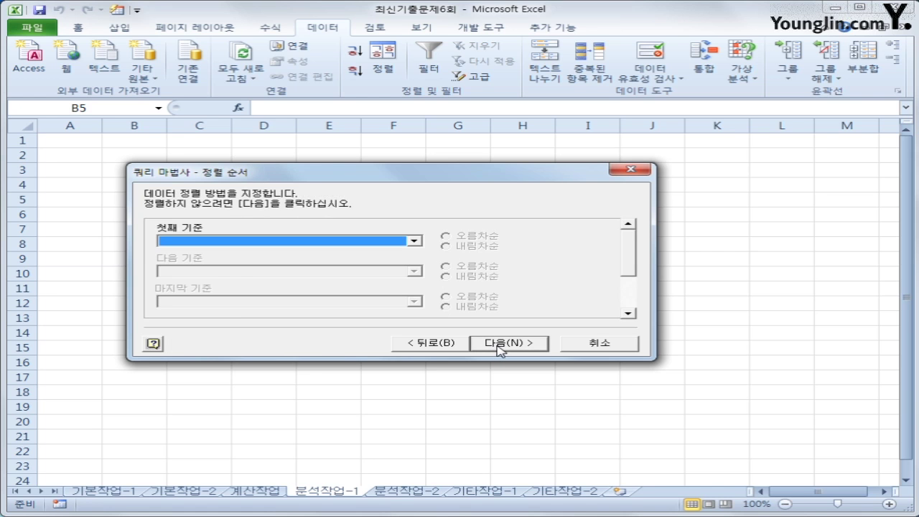
click(501, 343)
click(501, 349)
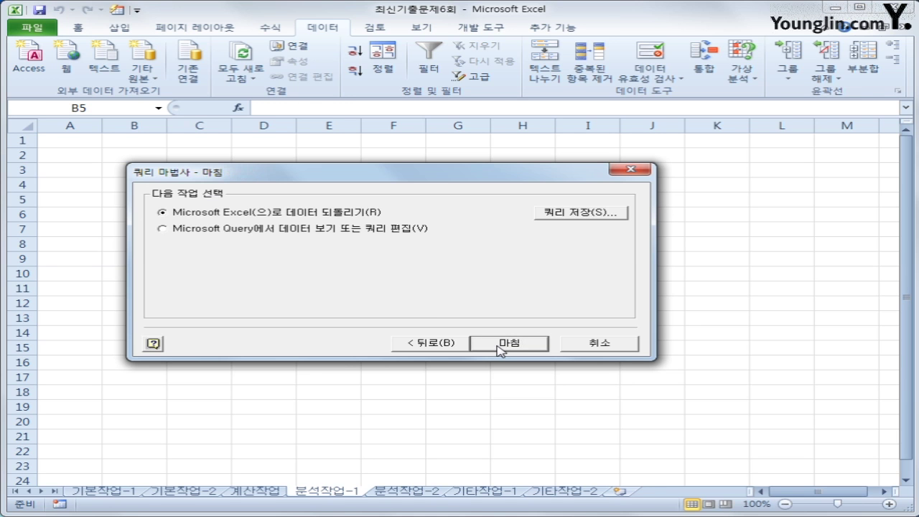
click(500, 347)
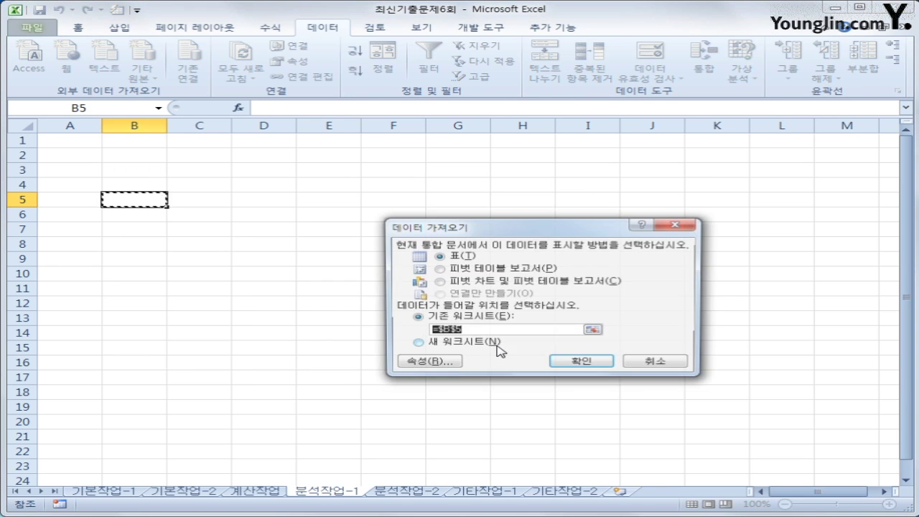
click(483, 269)
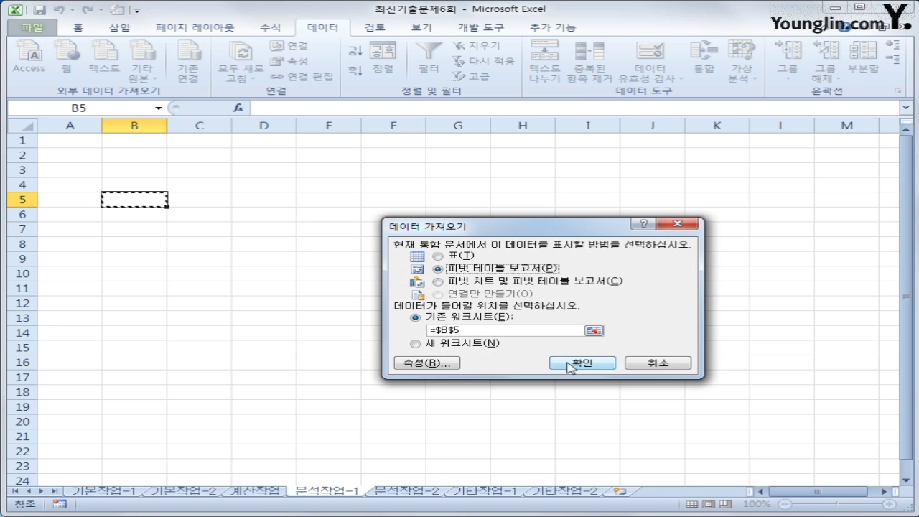
click(570, 365)
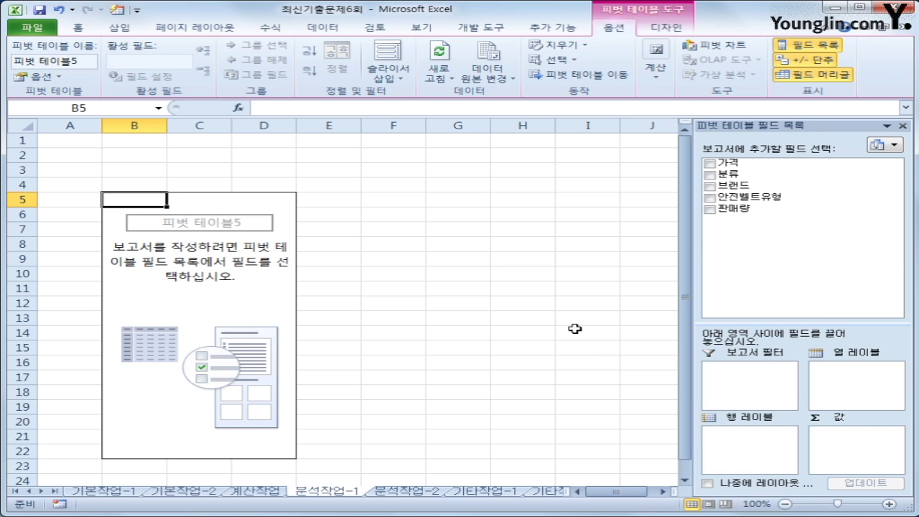
Place 브랜드 in the report filter, and 안전벨트유형 followed by 분류 in the row labels.
drag(747, 185, 740, 394)
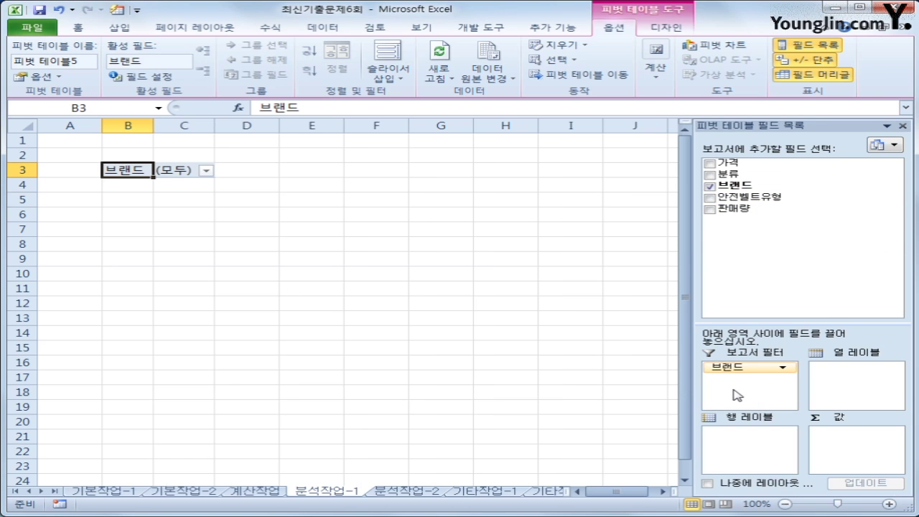
drag(765, 197, 751, 454)
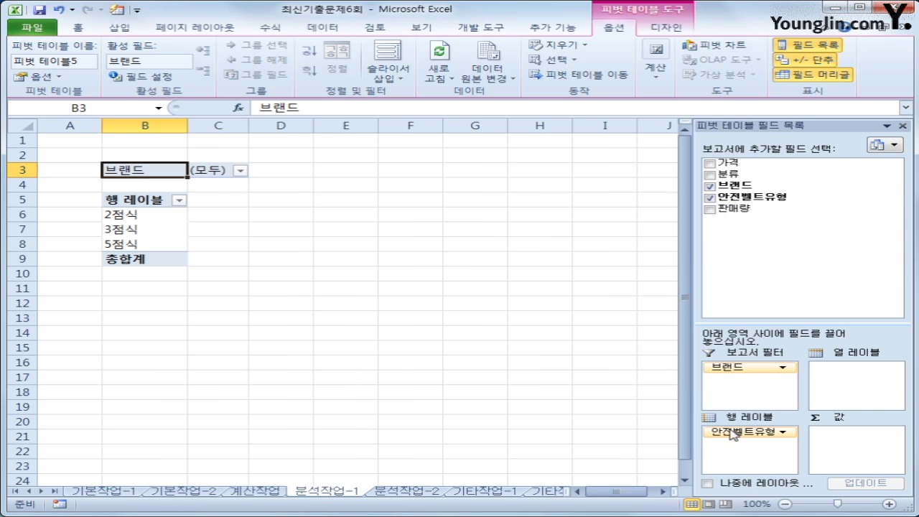
drag(744, 173, 751, 457)
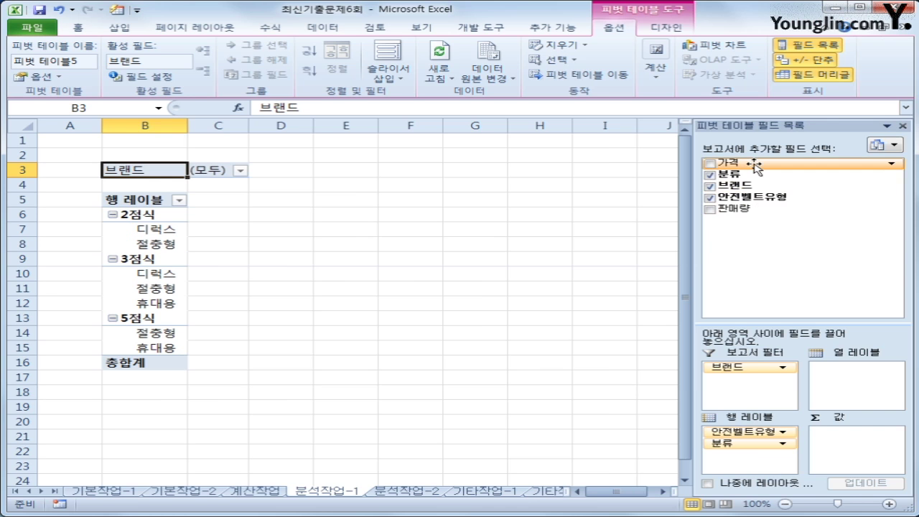
Add 가격 to the pivot table values twice, followed by 판매량.
drag(754, 167, 859, 457)
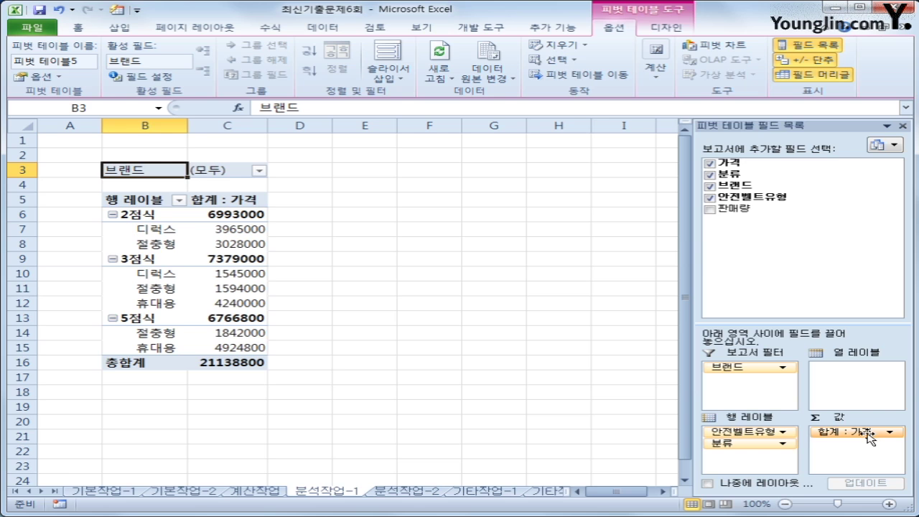
mouse_move(869, 436)
mouse_down()
mouse_move(739, 164)
mouse_move(870, 433)
mouse_move(855, 433)
mouse_up()
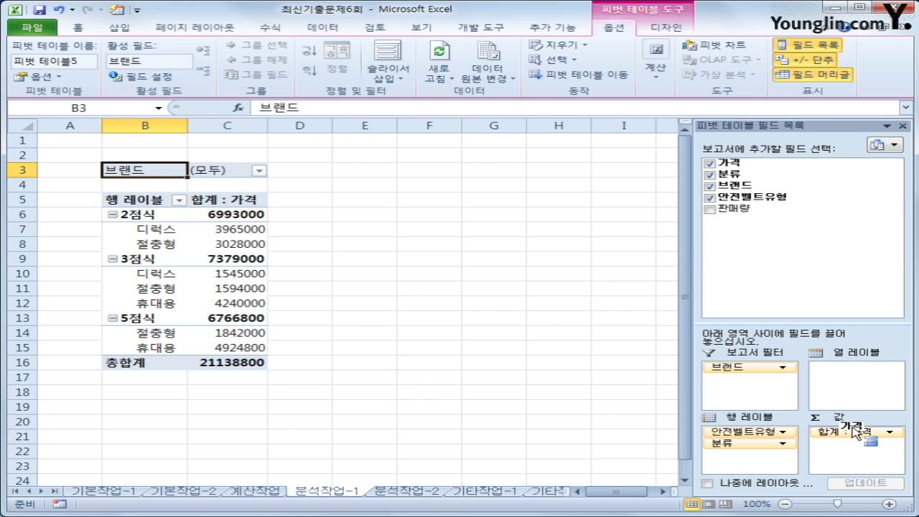
drag(855, 433, 854, 433)
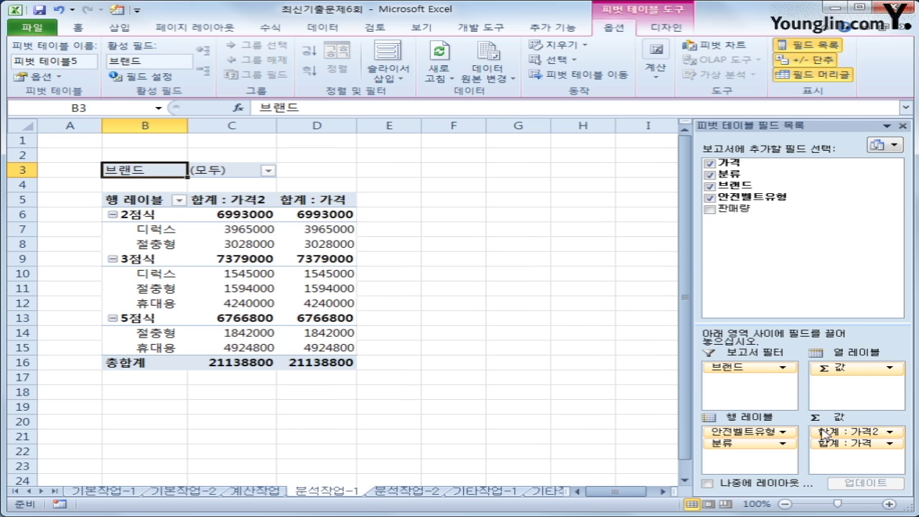
drag(736, 208, 833, 463)
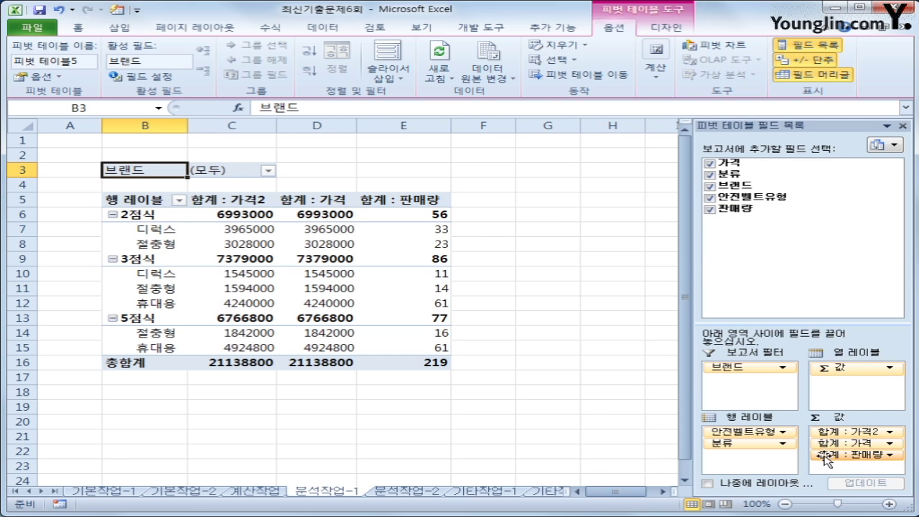
Give the 합계 : 가격2 value field the custom name 가격비율 in its value field settings.
click(242, 202)
click(309, 200)
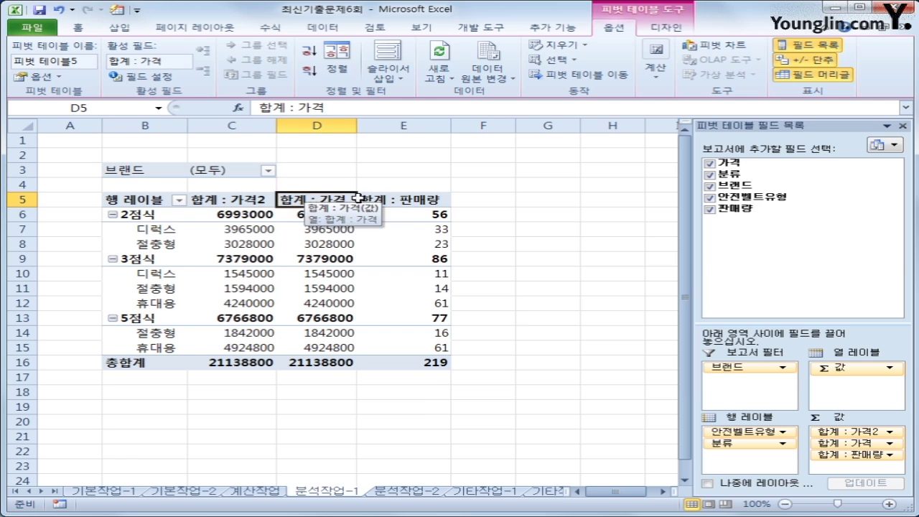
click(398, 200)
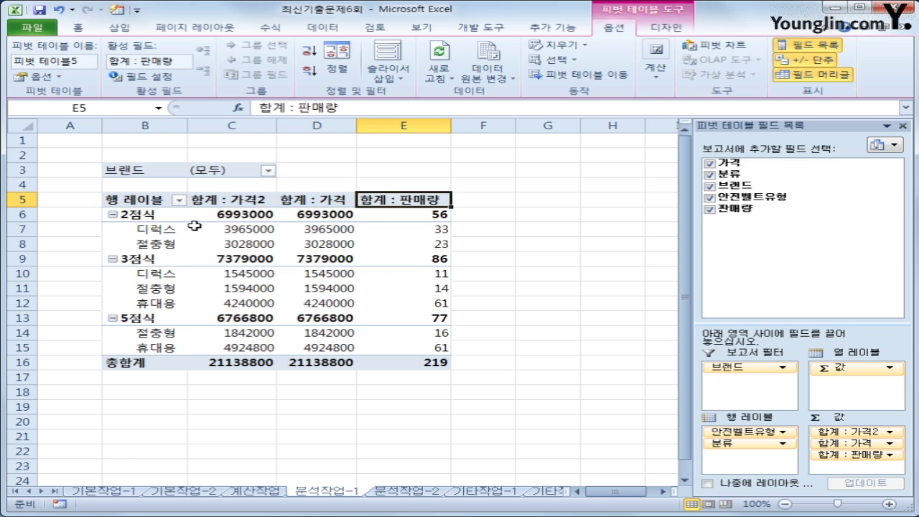
click(236, 201)
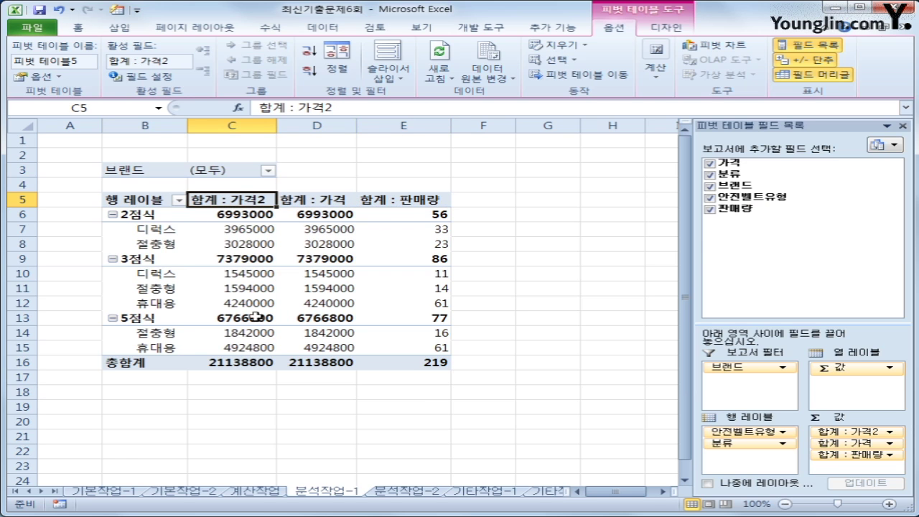
right_click(251, 202)
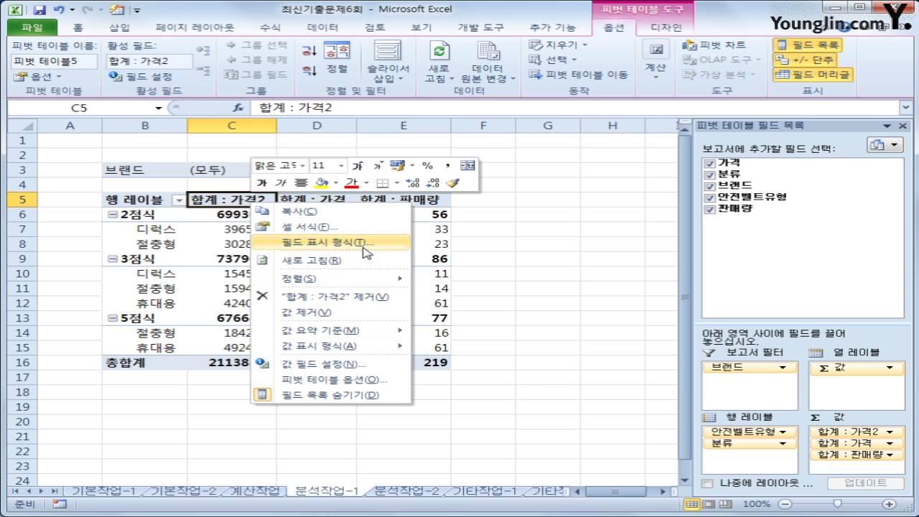
click(352, 364)
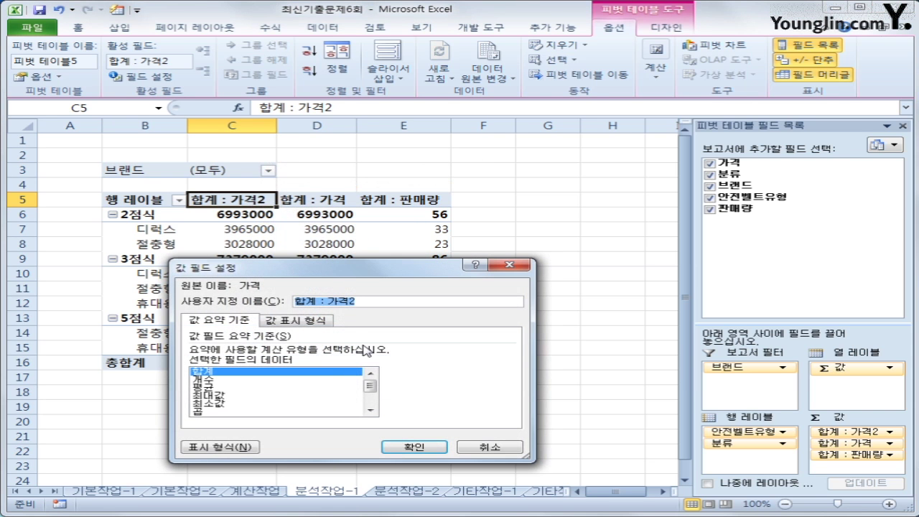
text(가격비율)
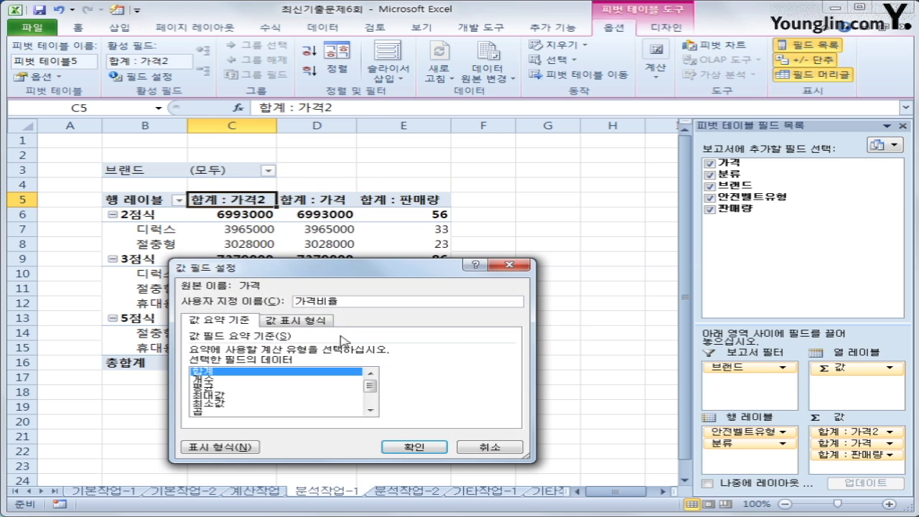
Show the 가격비율 values as 열 합계 비율 and apply the value field settings.
click(314, 323)
click(328, 353)
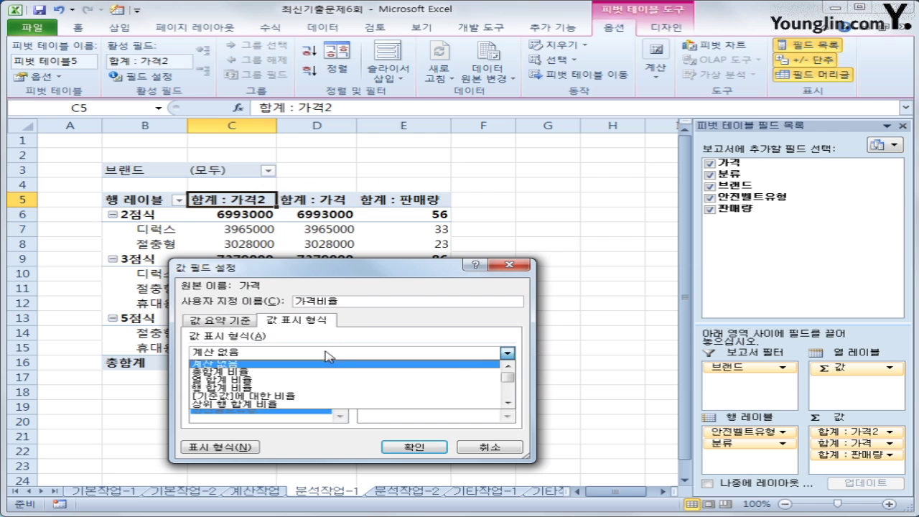
click(323, 379)
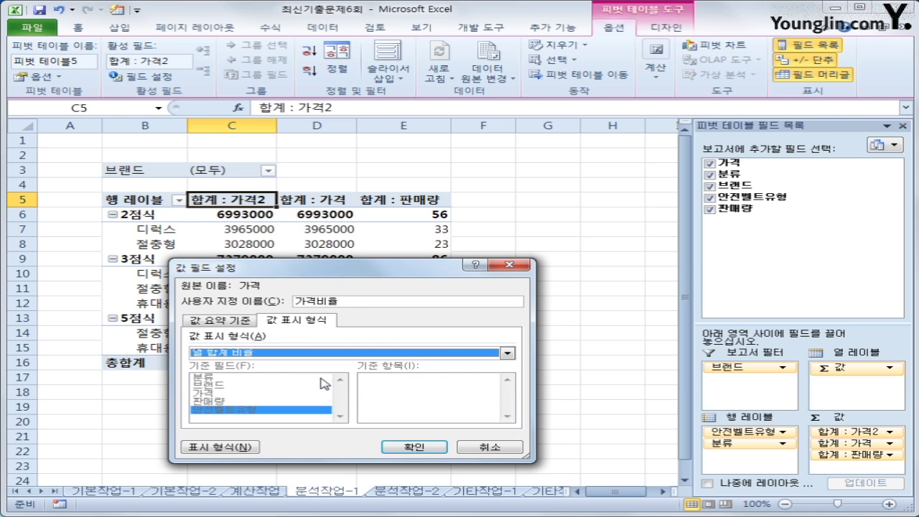
click(443, 453)
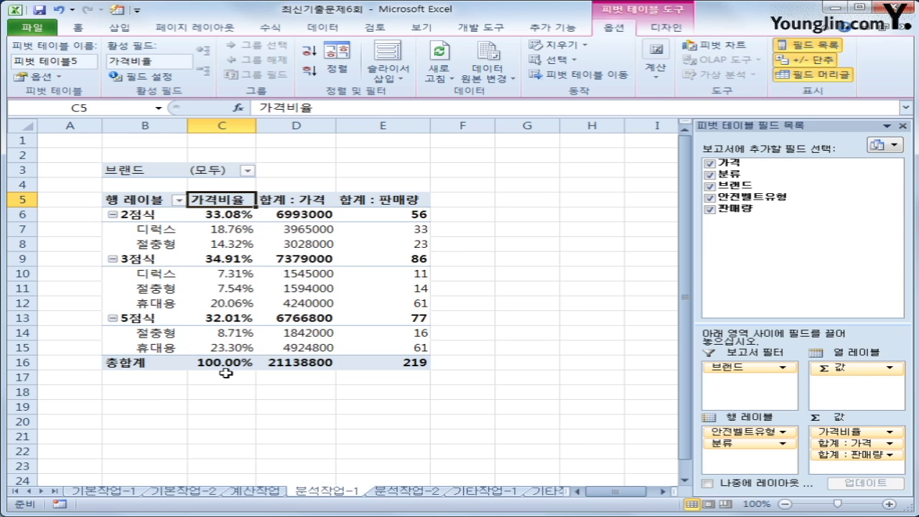
click(223, 232)
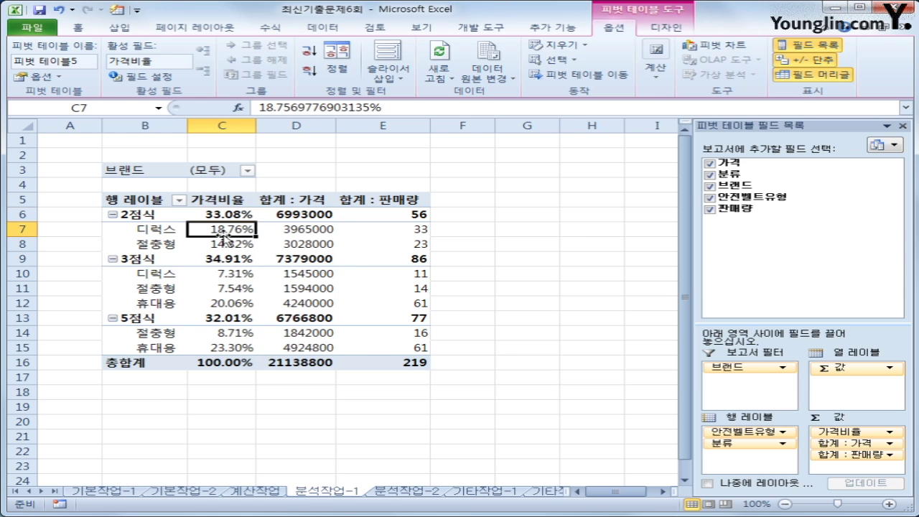
Apply the teal style from the first row of the 보통 group to the pivot table.
click(655, 29)
click(795, 74)
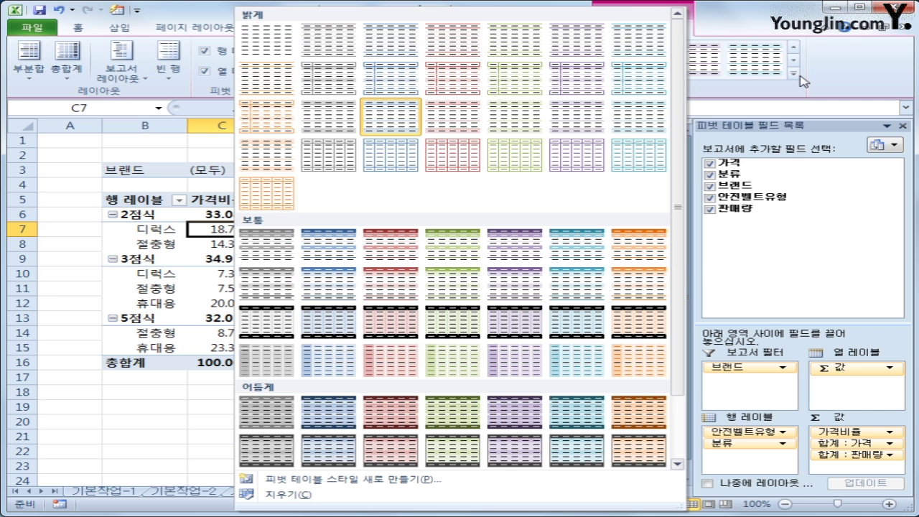
click(565, 261)
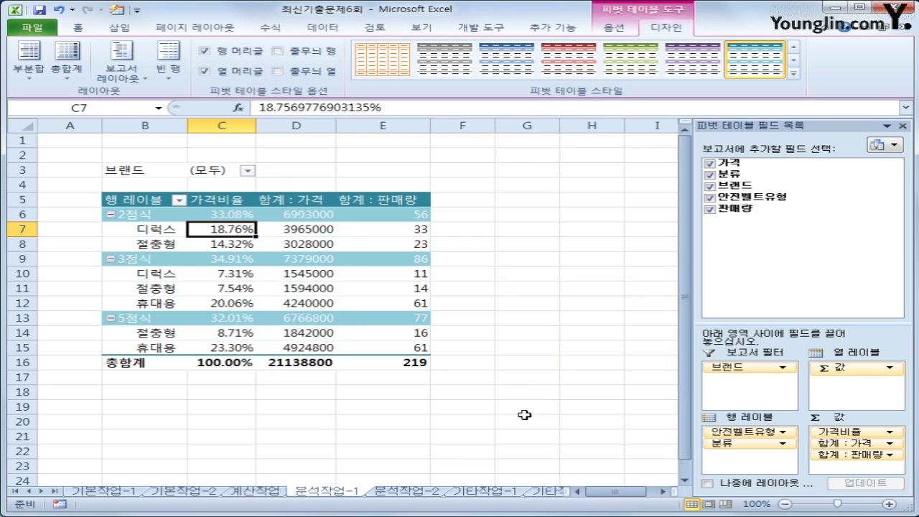
Format the 합계 : 가격 values in D6:D16 with the comma style.
mouse_move(295, 214)
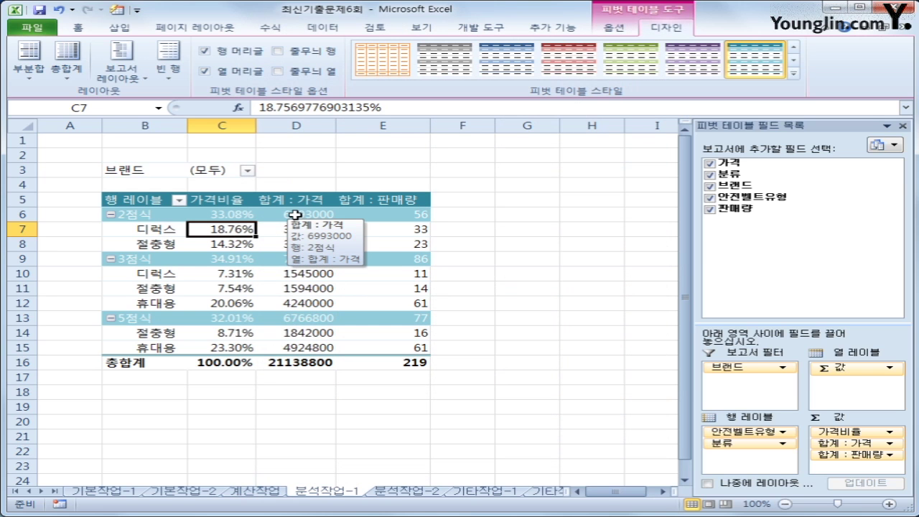
drag(295, 215, 302, 303)
drag(306, 372, 306, 365)
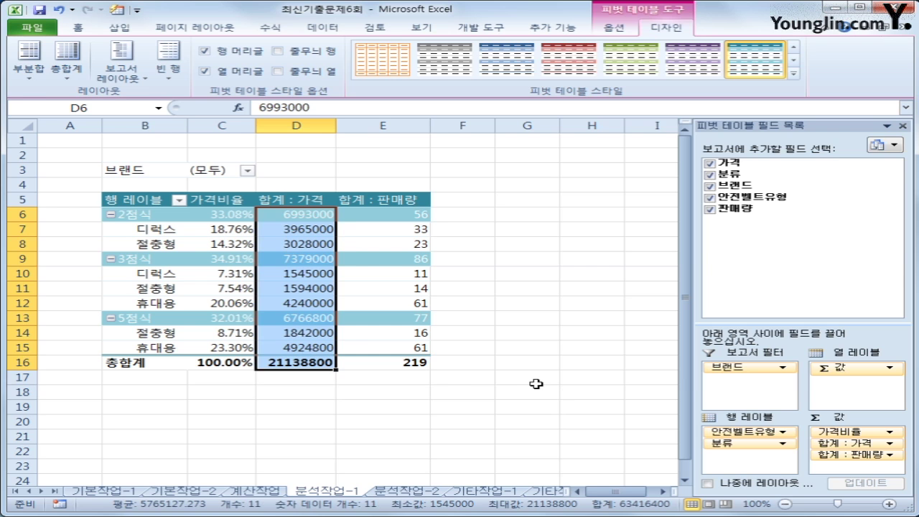
click(76, 27)
click(534, 71)
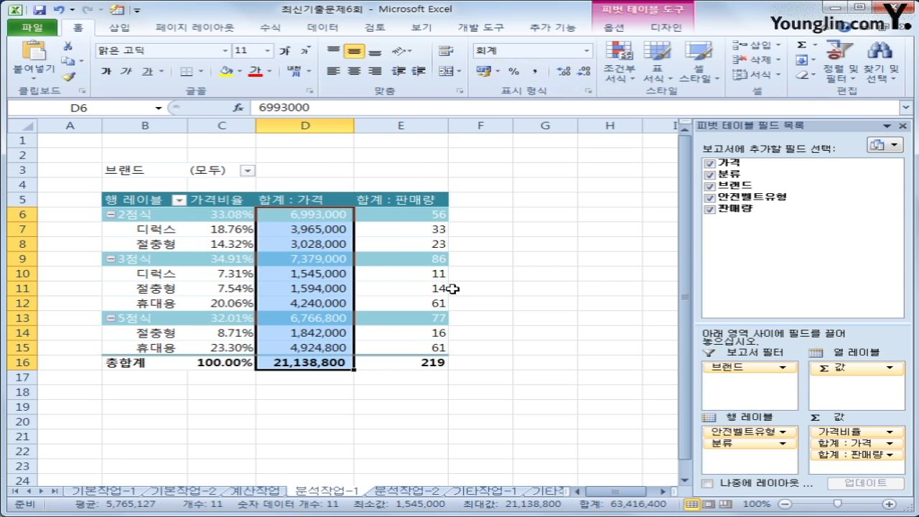
right_click(326, 257)
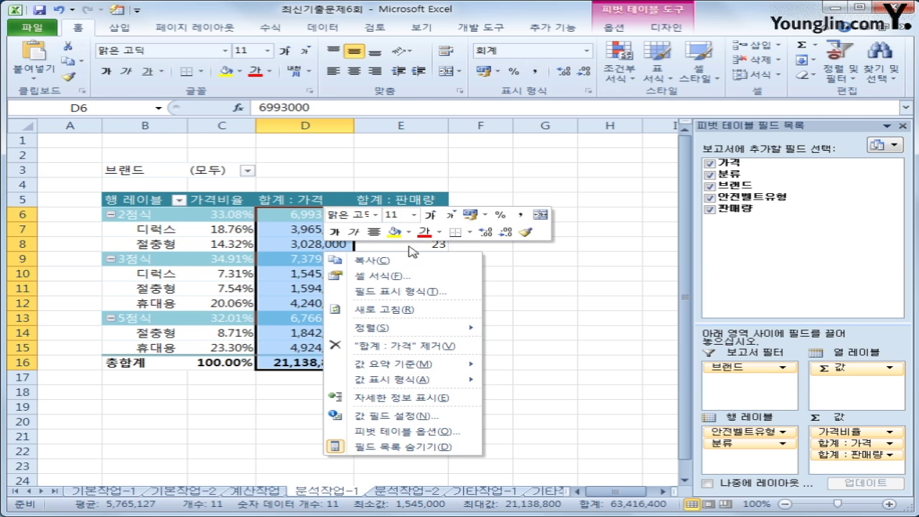
key(Escape)
click(545, 318)
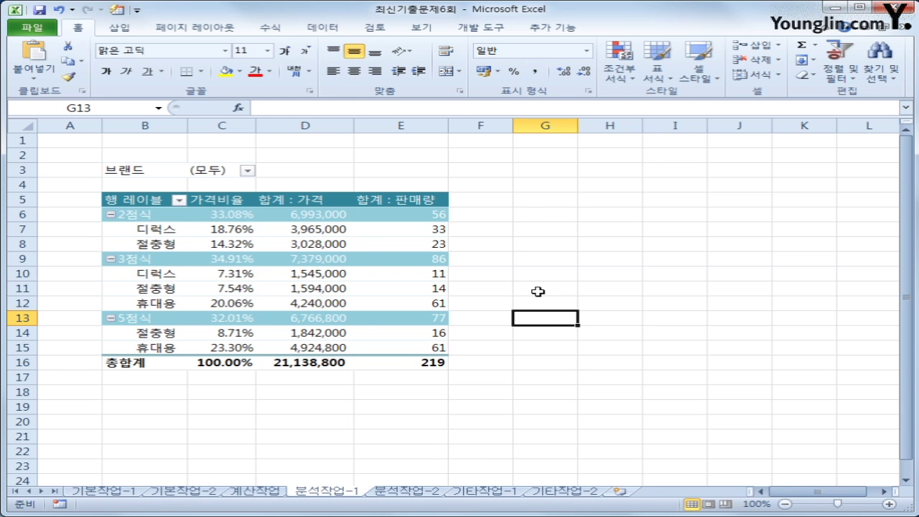
On the 분석작업-2 sheet, start recording a macro named 분류별보기 stored in 현재 통합 문서.
click(409, 492)
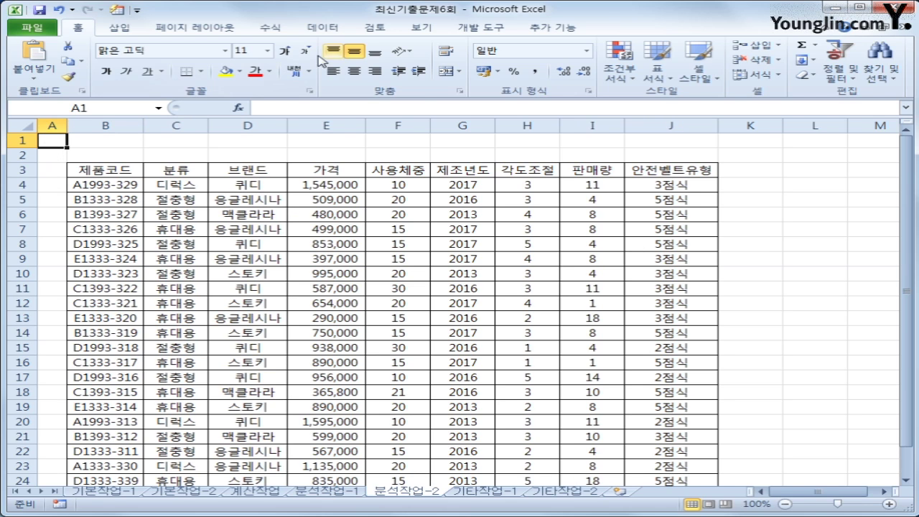
click(481, 28)
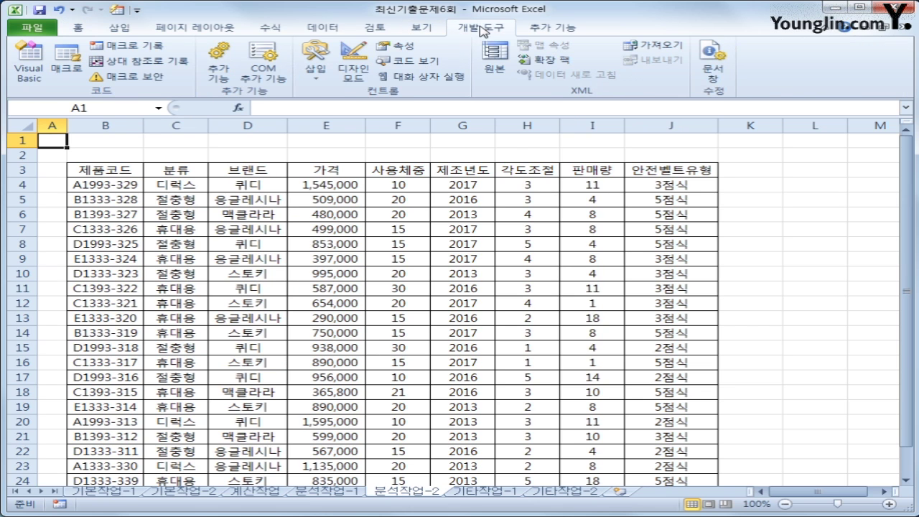
click(137, 45)
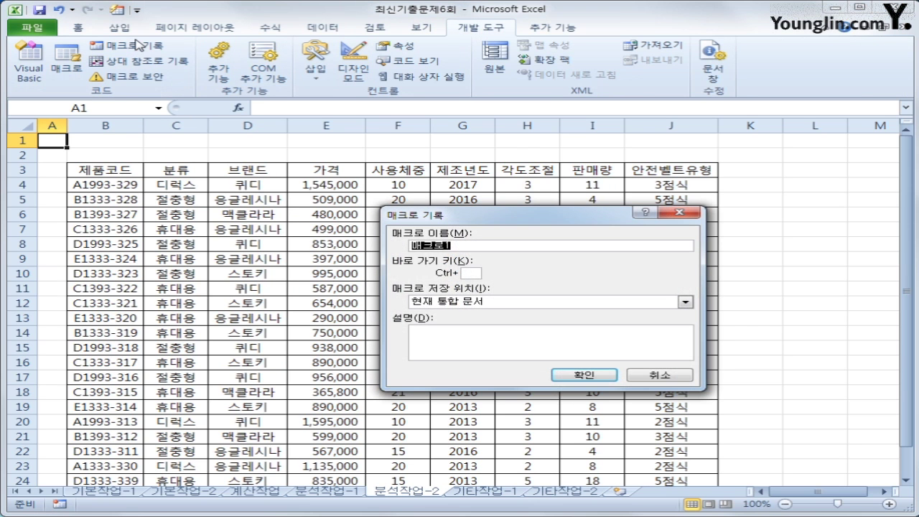
text(분류별보기)
click(583, 375)
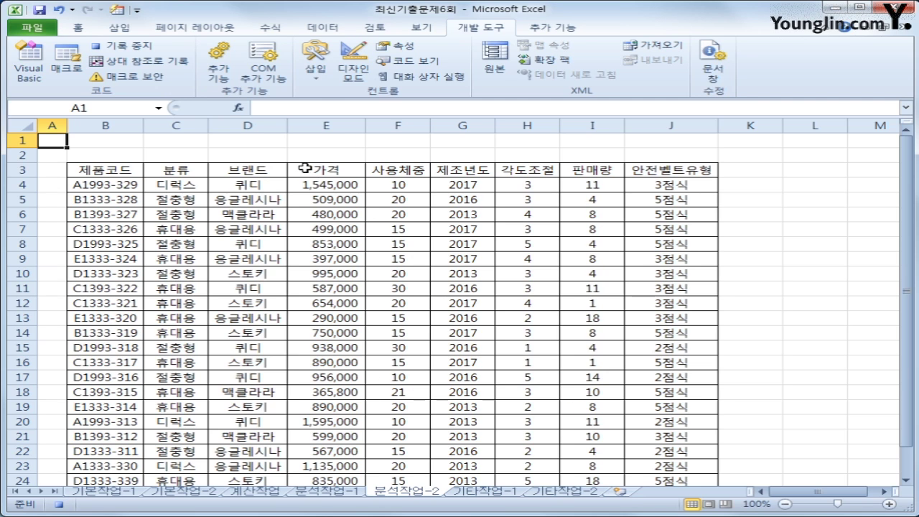
Set up a sort of the product table by 분류 values, using a custom list (사용자 지정 목록) for the order.
click(273, 171)
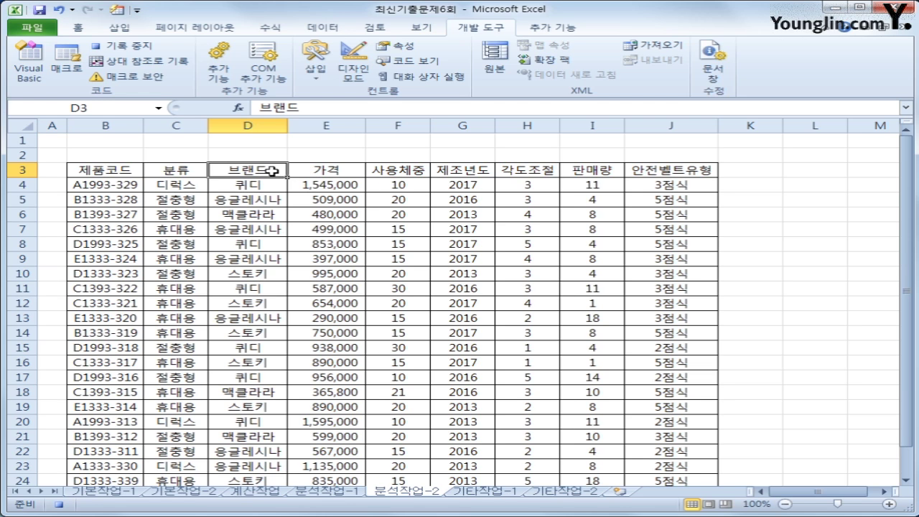
click(185, 169)
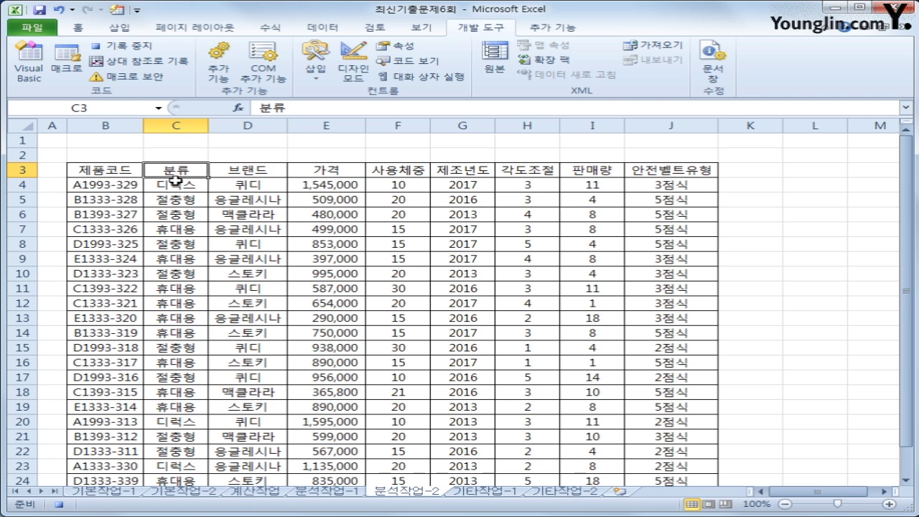
click(319, 31)
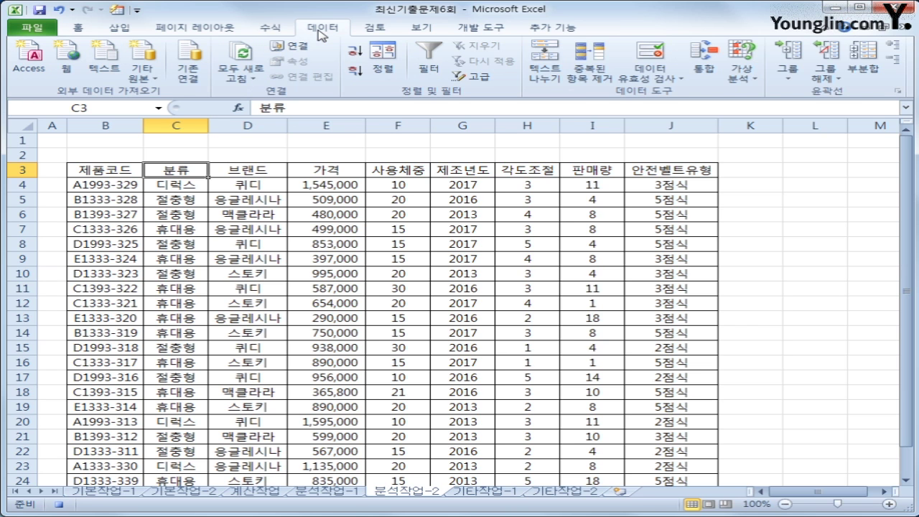
click(382, 59)
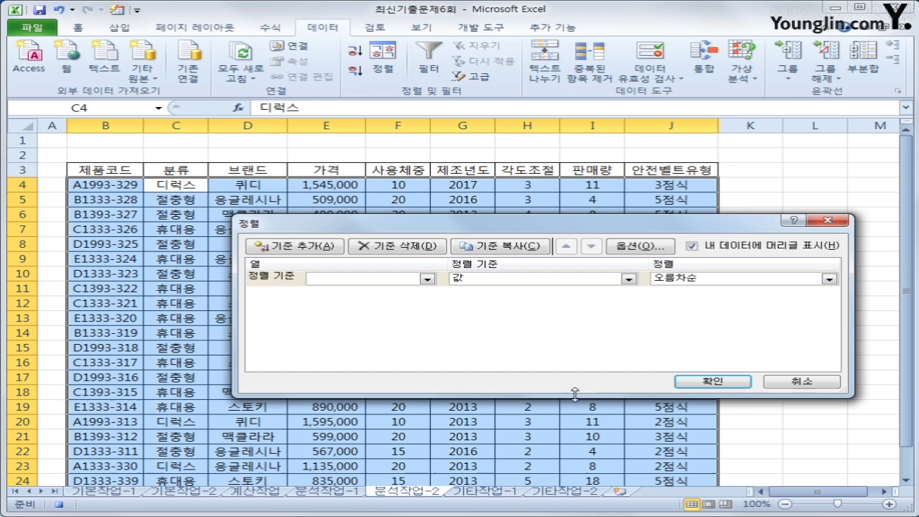
drag(380, 227, 349, 183)
click(394, 241)
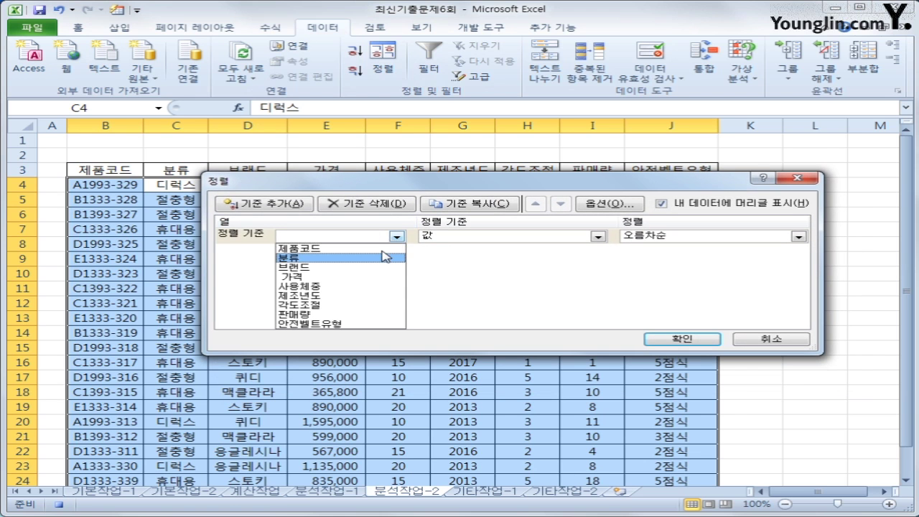
click(380, 260)
click(632, 236)
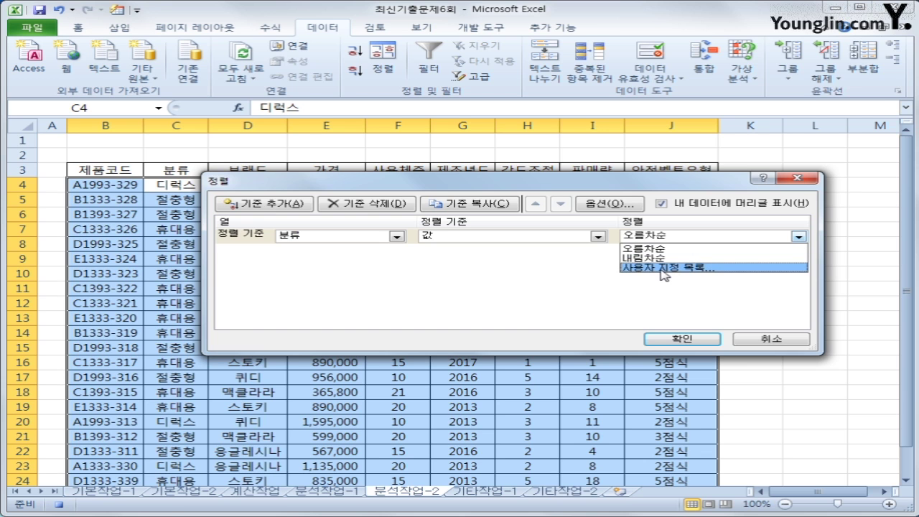
click(662, 268)
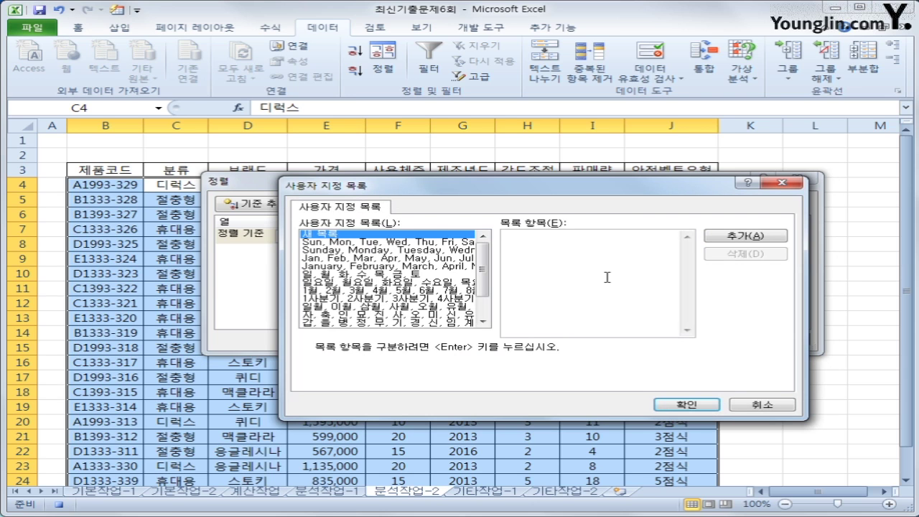
Add the custom list 절충형, 디럭스, 휴대용 and sort the table by 분류 in that order.
click(608, 275)
text(절충형)
key(Return)
text(디럭스)
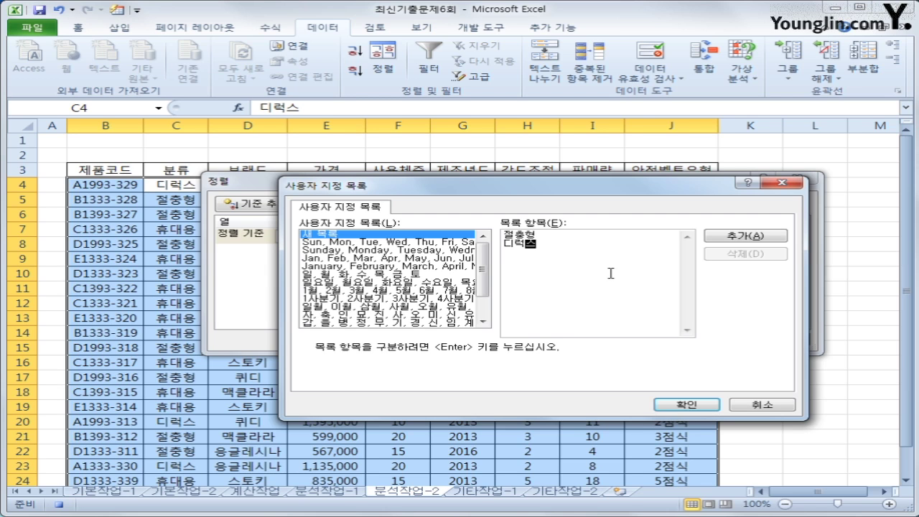
key(Return)
text(휴대용)
click(718, 236)
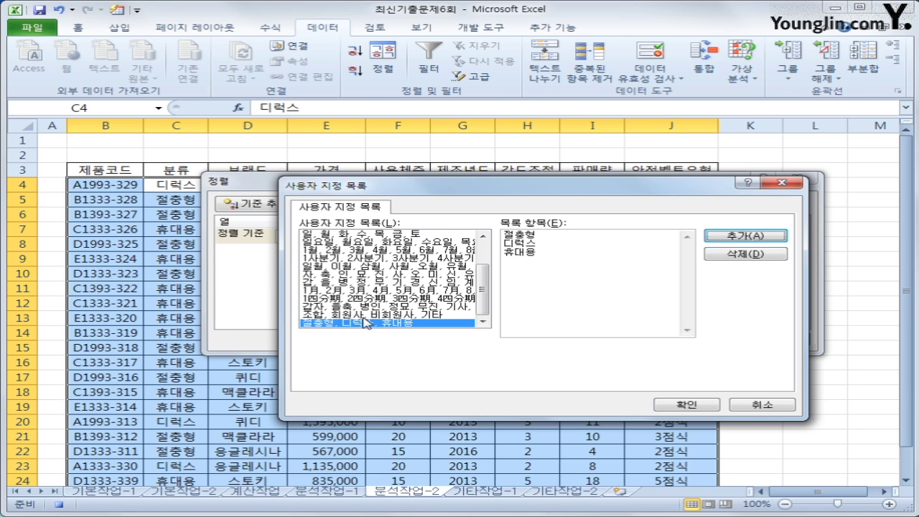
click(687, 407)
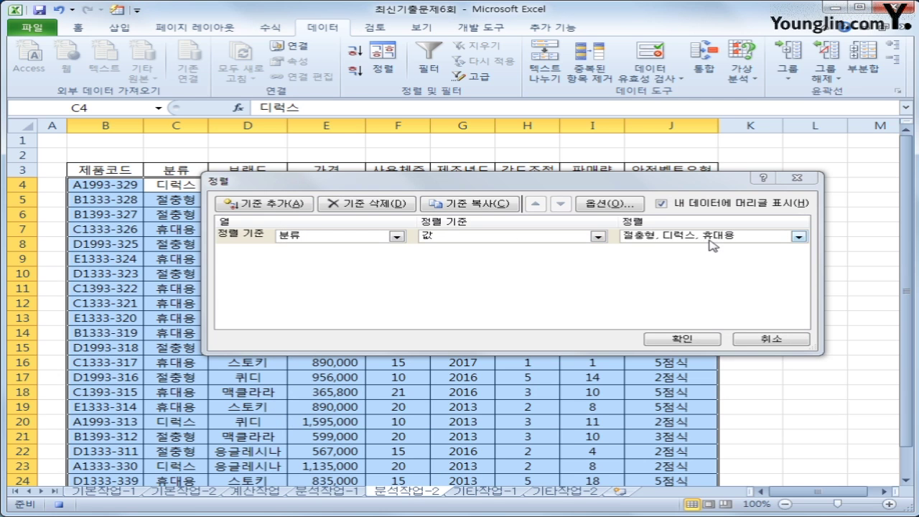
click(703, 341)
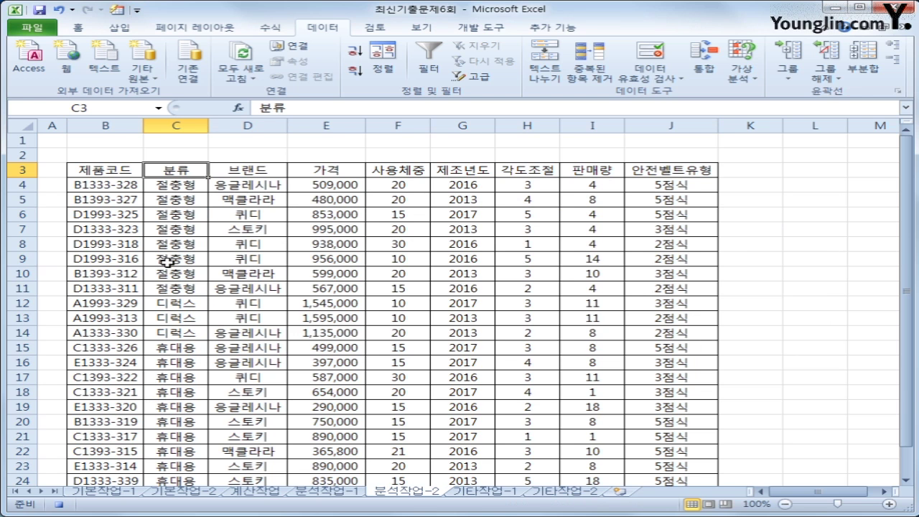
scroll(180, 382, down, 3)
scroll(185, 391, up, 3)
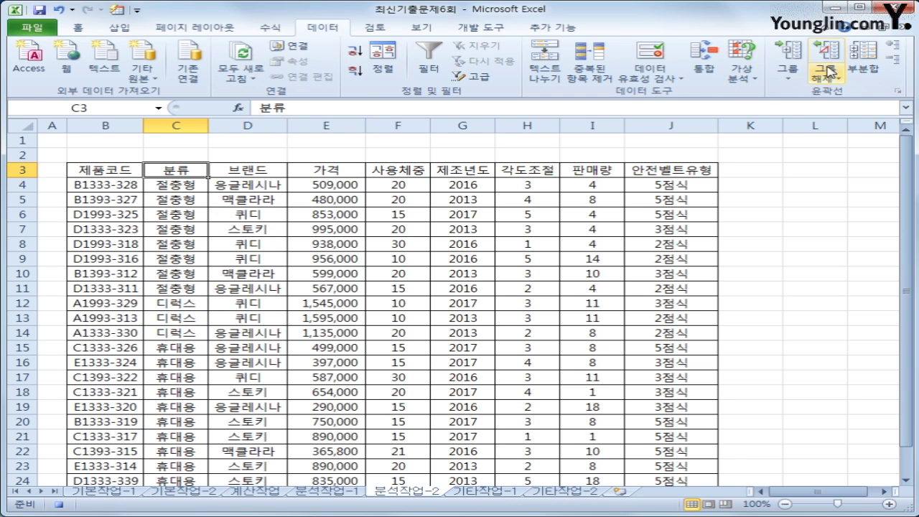
Set up subtotals for the table grouped by 분류 with the 합계 function.
click(865, 72)
click(459, 188)
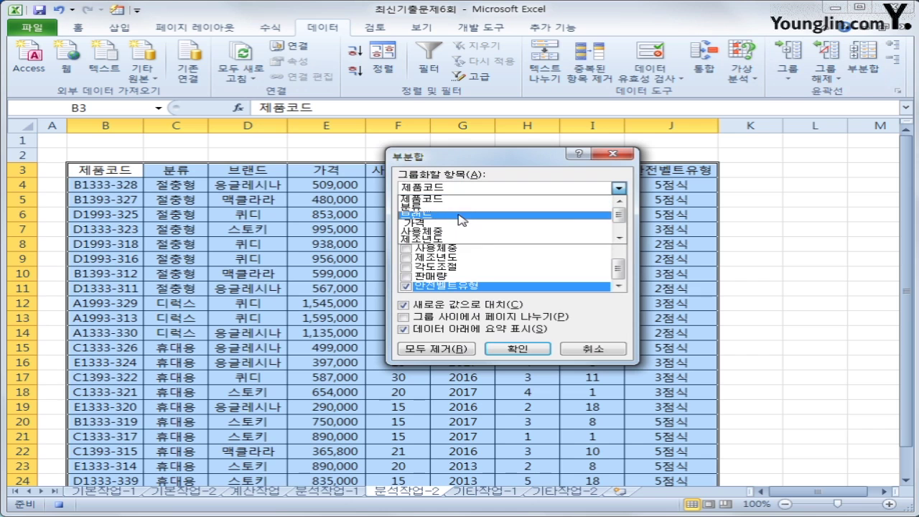
click(430, 206)
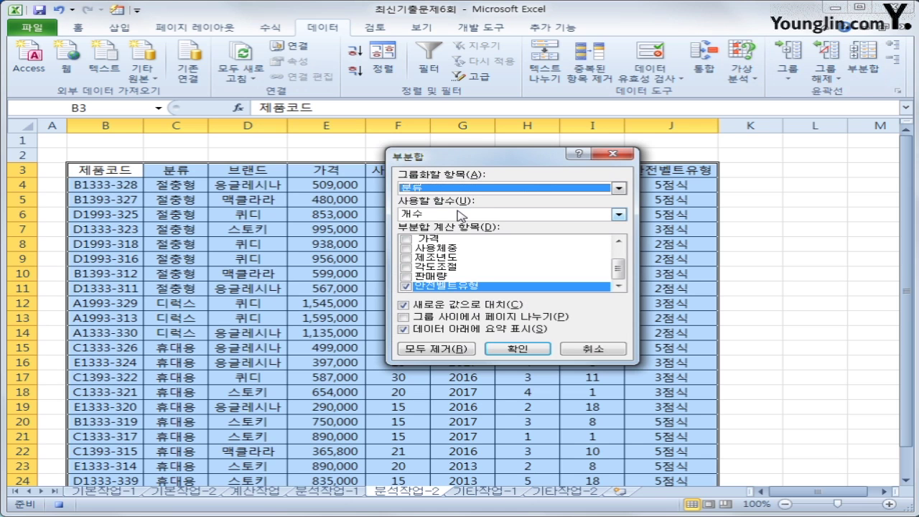
click(459, 214)
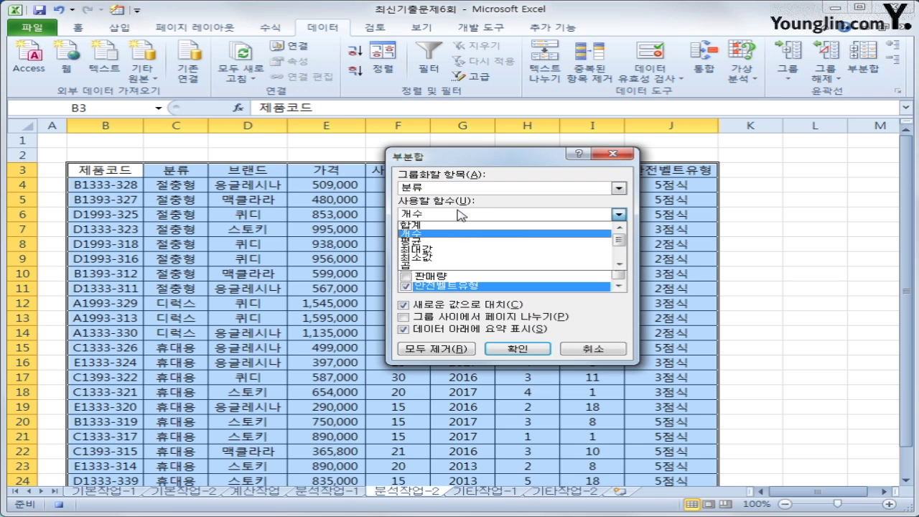
click(453, 226)
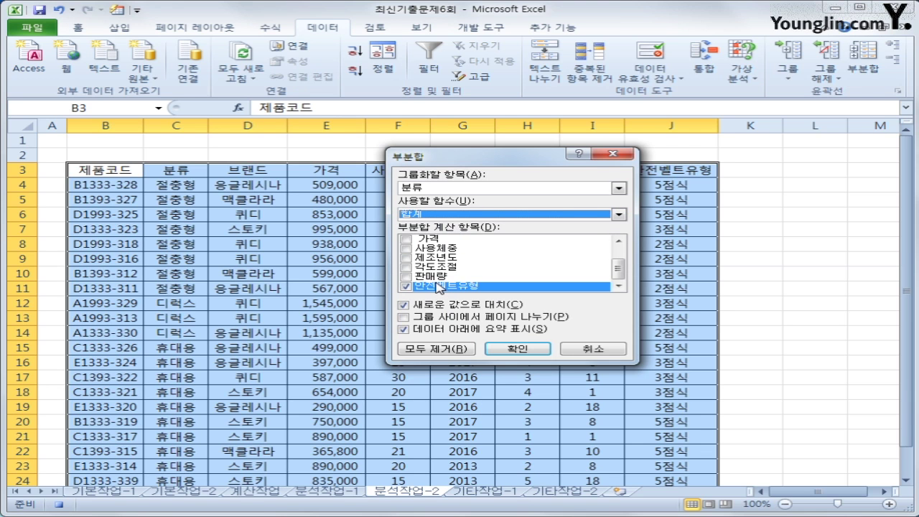
Choose 가격 and 판매량 as the subtotal items, exclude 안전벨트유형, and insert the subtotals.
click(406, 240)
click(407, 276)
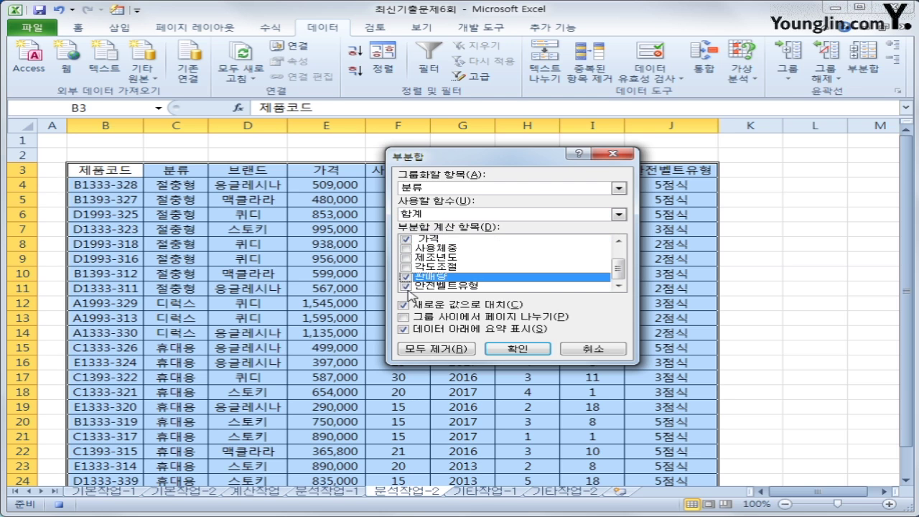
click(406, 287)
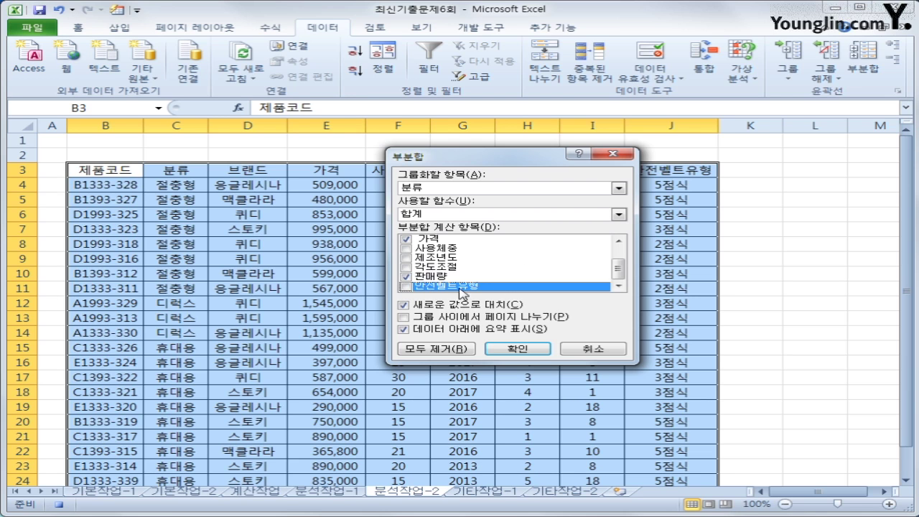
click(537, 352)
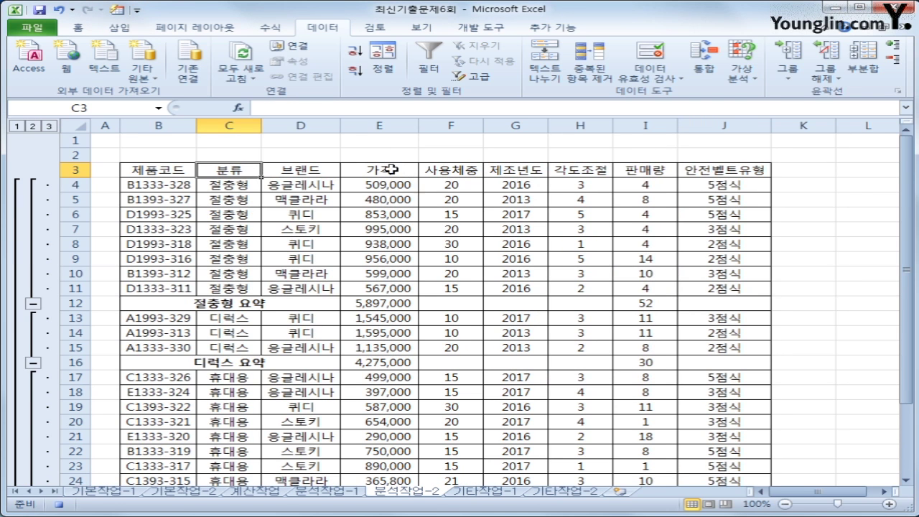
click(380, 305)
click(649, 304)
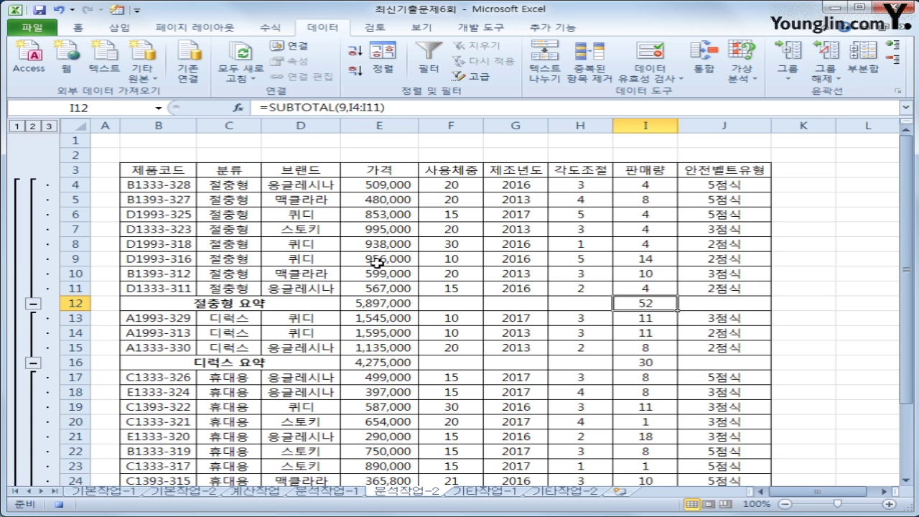
click(303, 150)
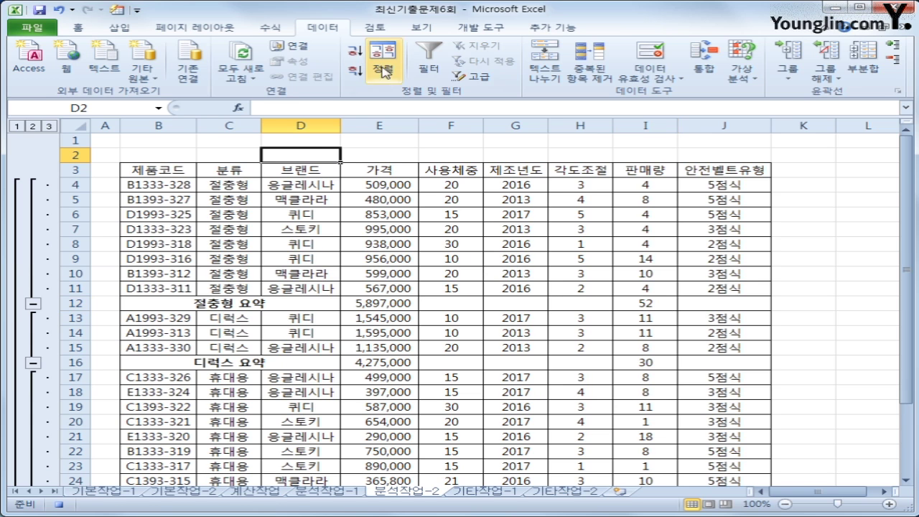
Draw a snip-single-corner rectangle (한쪽 모서리가 잘린 사각형) over cells L3:M4, about 1.11 cm high and 3.81 cm wide.
click(124, 31)
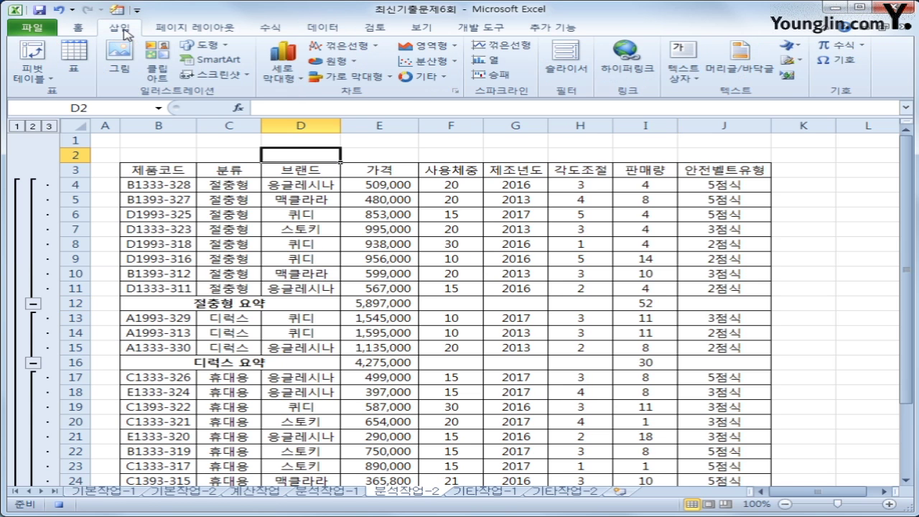
click(208, 45)
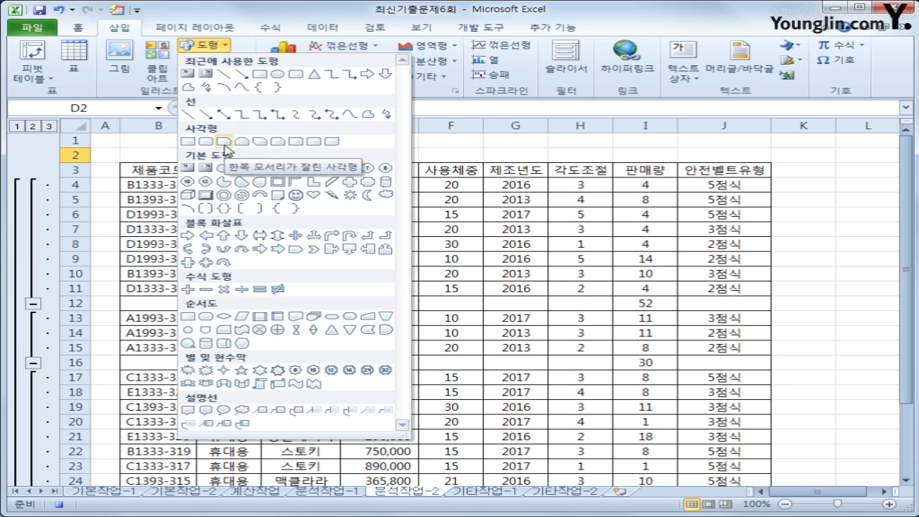
click(224, 143)
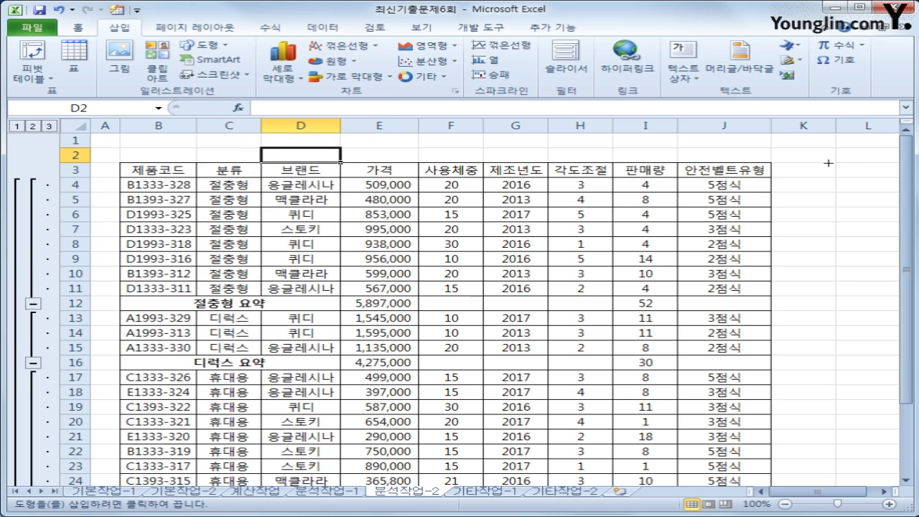
mouse_move(836, 164)
mouse_down()
mouse_move(869, 174)
mouse_move(884, 199)
mouse_move(843, 201)
mouse_move(869, 195)
mouse_move(858, 191)
mouse_move(876, 196)
mouse_move(861, 192)
mouse_up()
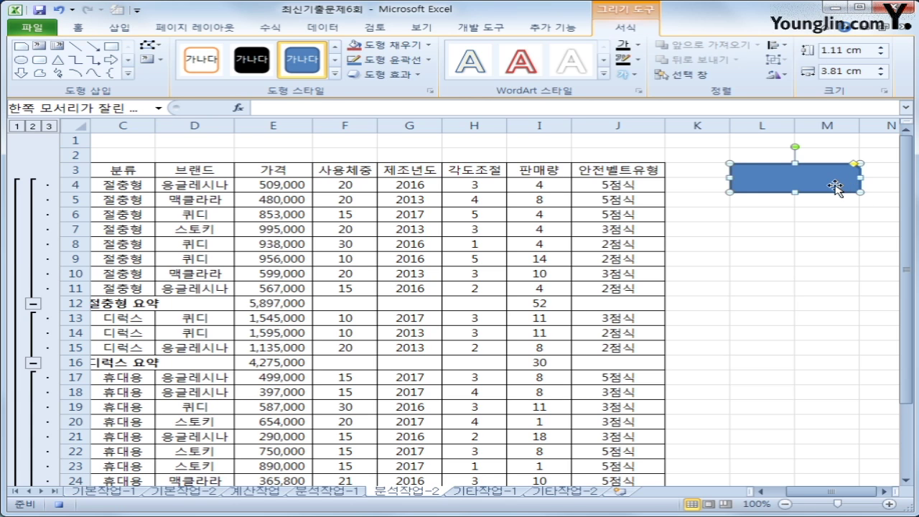
Label the new shape 분류별보기 and centre its text horizontally and vertically.
text(분류별 보기)
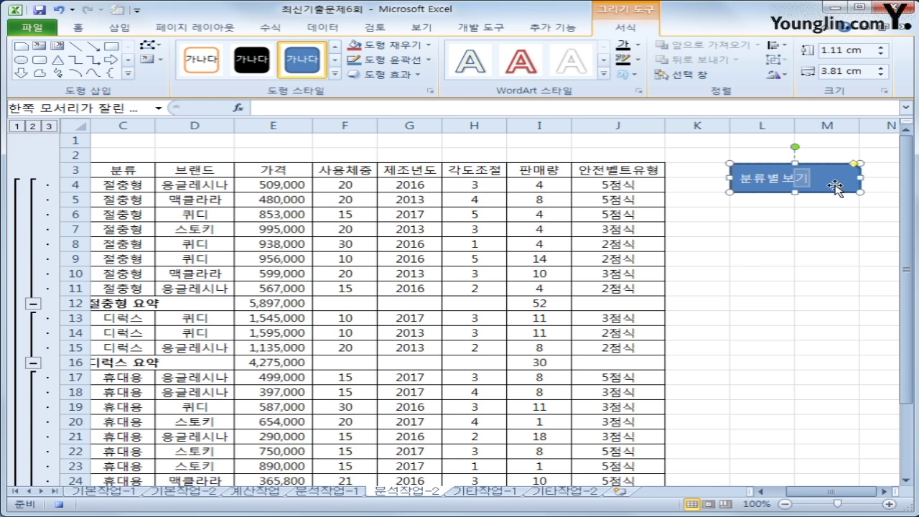
key(Left)
key(Left)
key(Left)
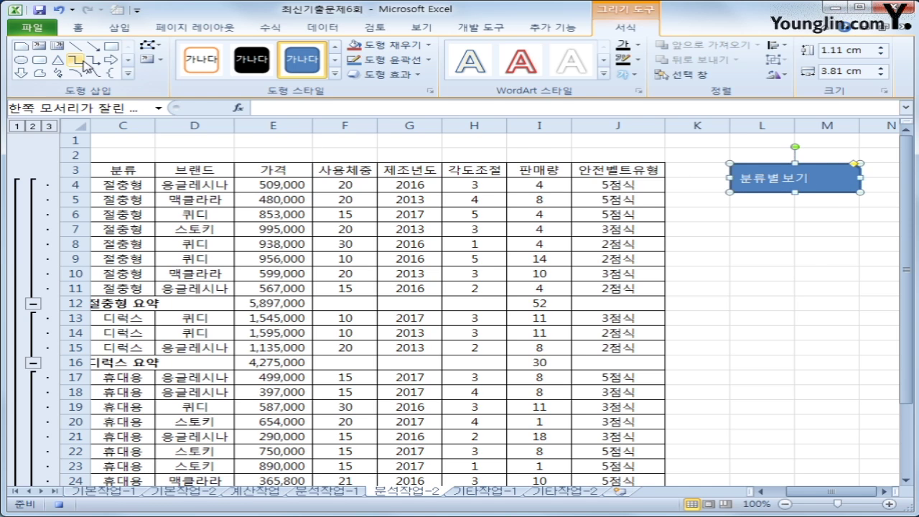
click(77, 28)
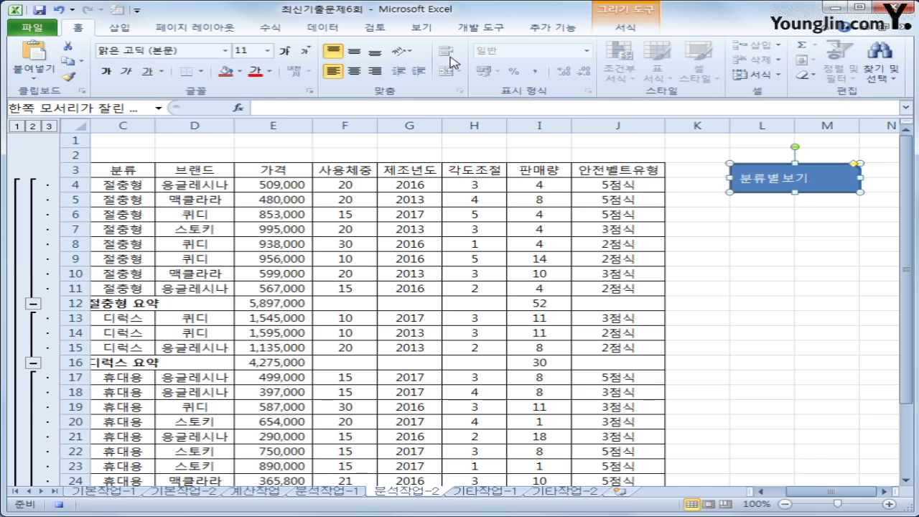
click(353, 51)
click(354, 71)
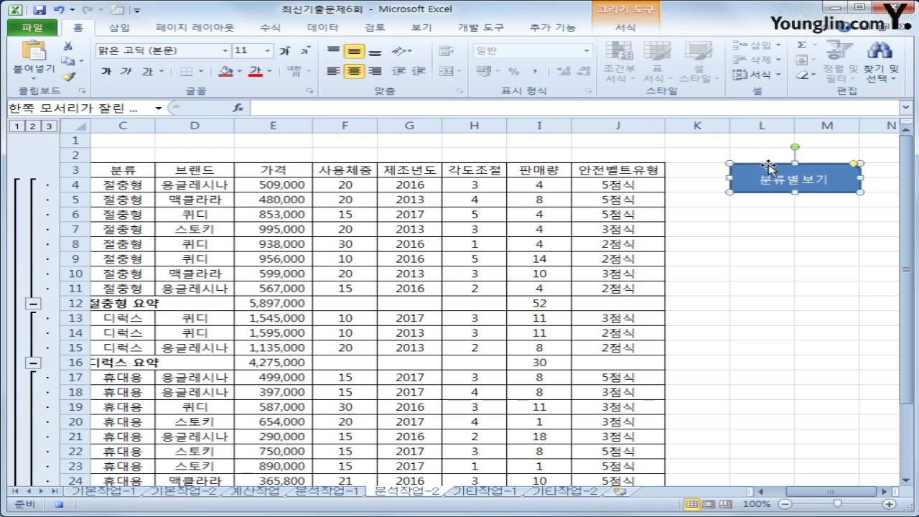
Assign the 분류별보기 macro to the shape and deselect it.
key(shift+F10)
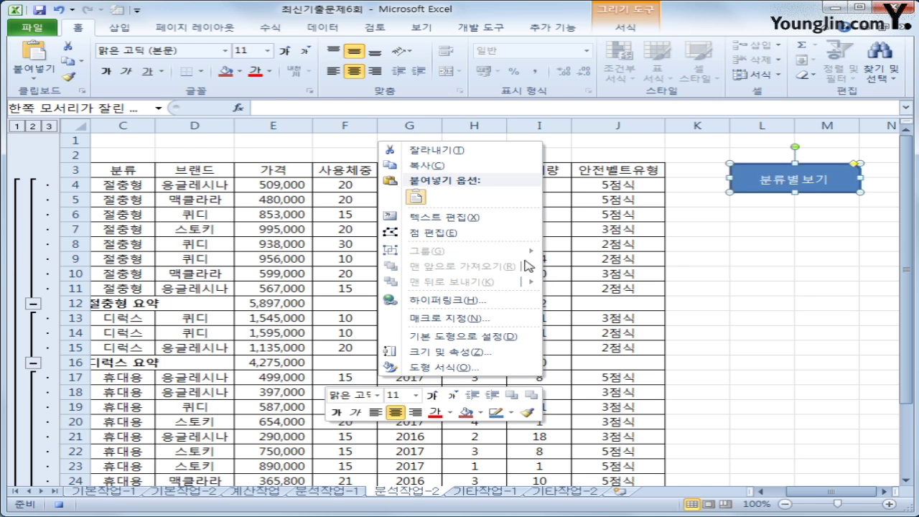
click(473, 318)
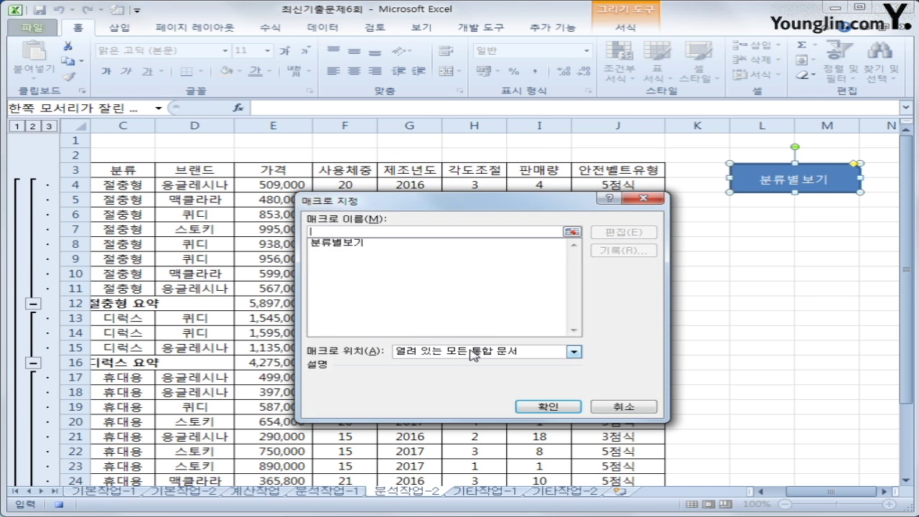
click(359, 244)
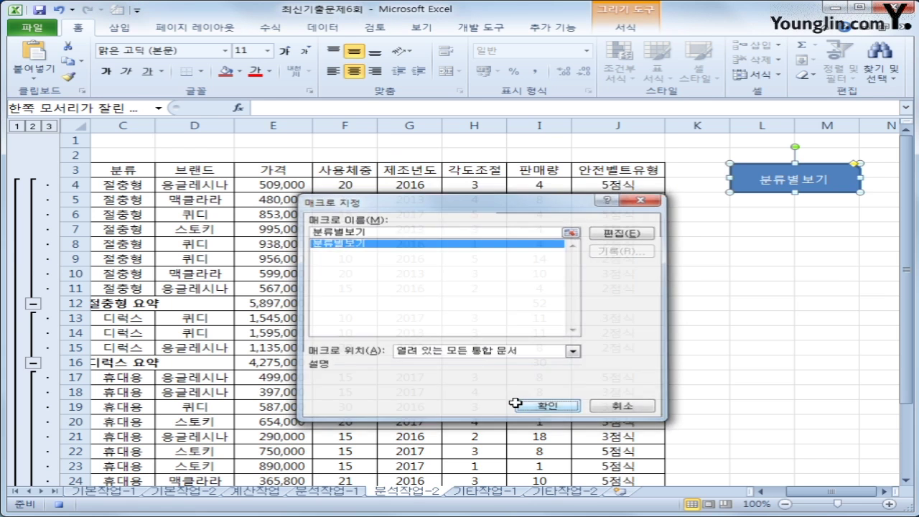
click(519, 406)
click(835, 274)
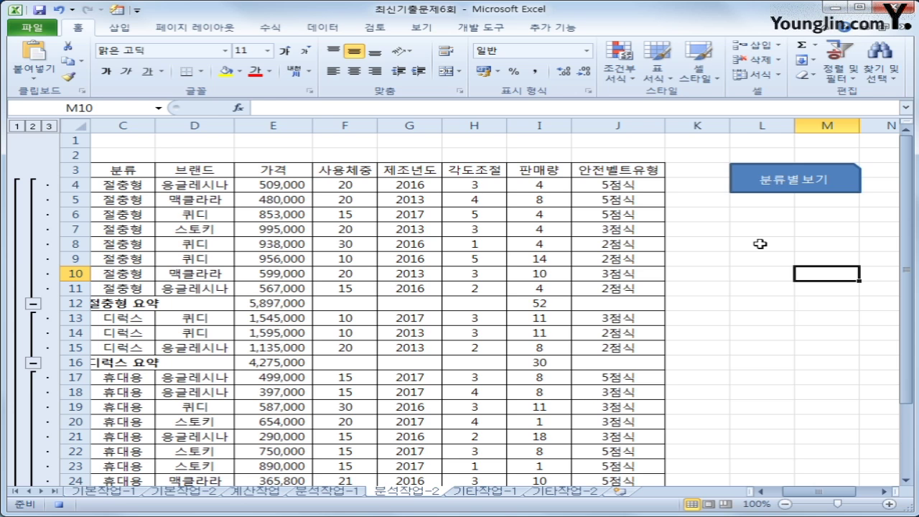
On the 기타작업-1 sheet, change the chart's 판매량 series to a line with markers.
click(490, 493)
click(657, 272)
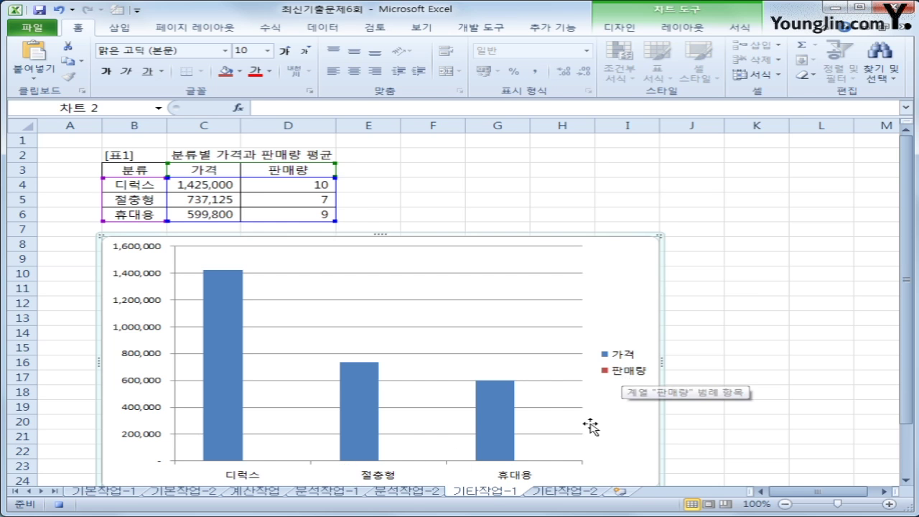
scroll(590, 426, down, 1)
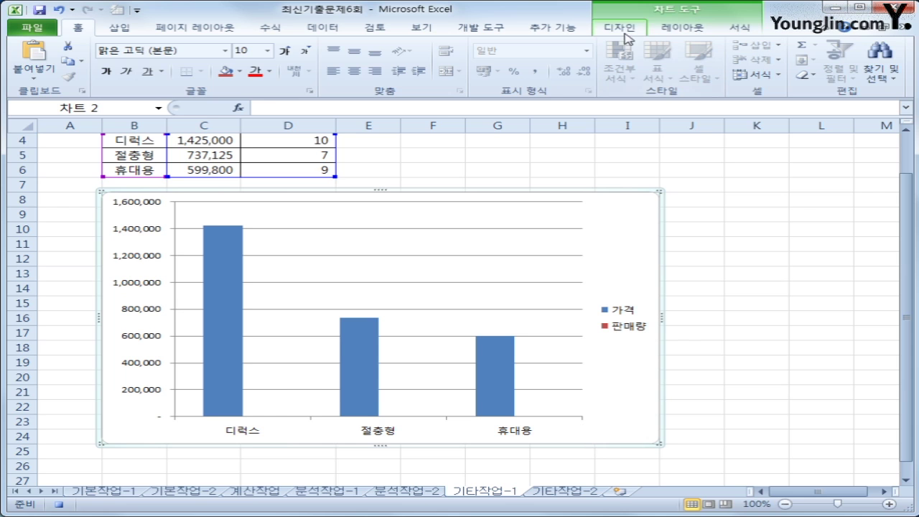
click(682, 27)
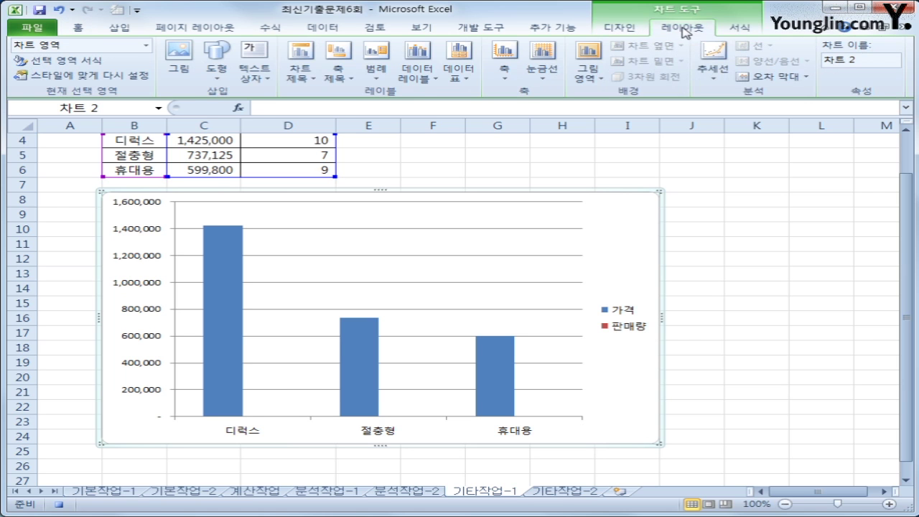
click(146, 45)
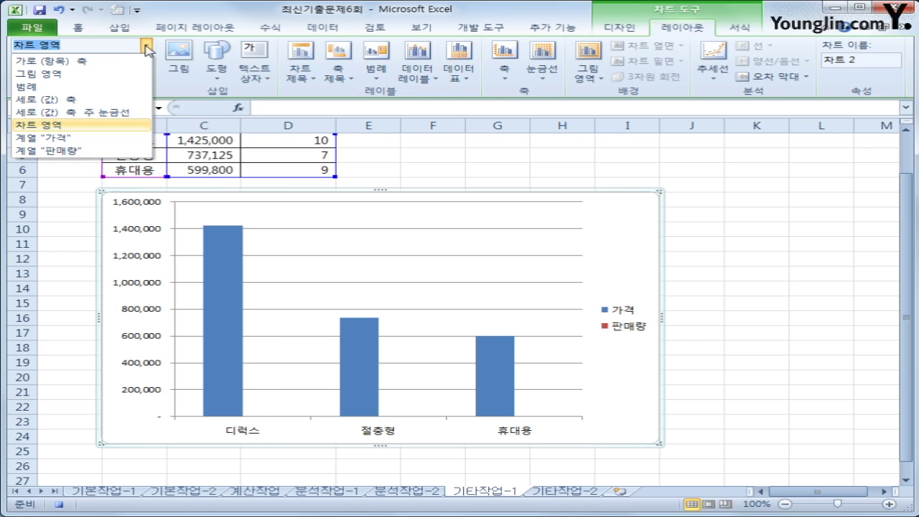
click(140, 151)
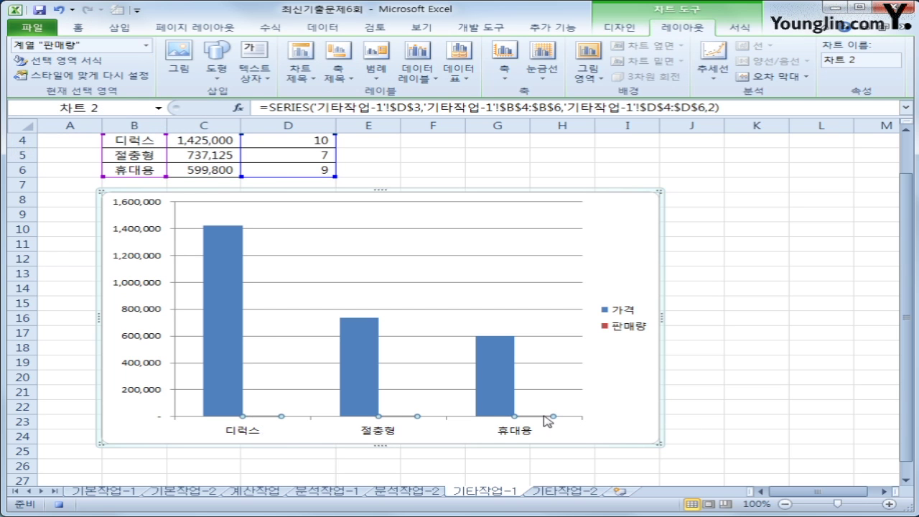
mouse_move(550, 419)
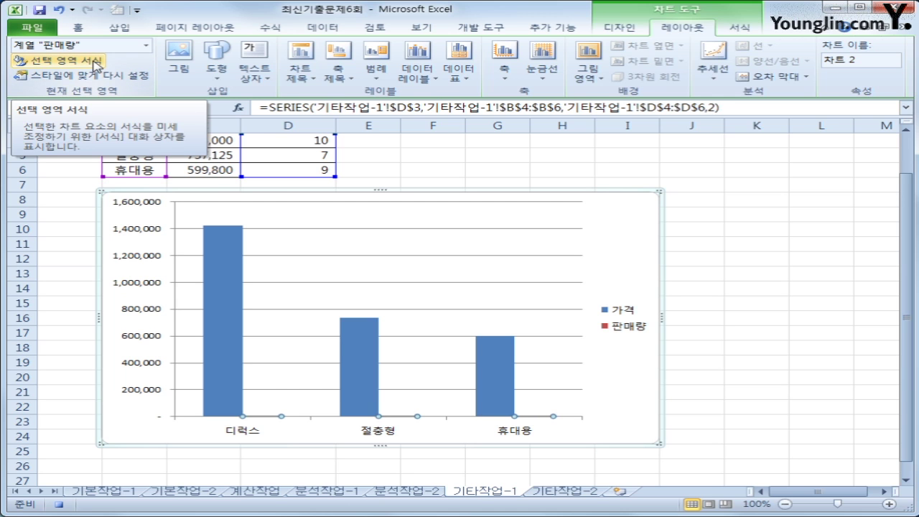
click(619, 27)
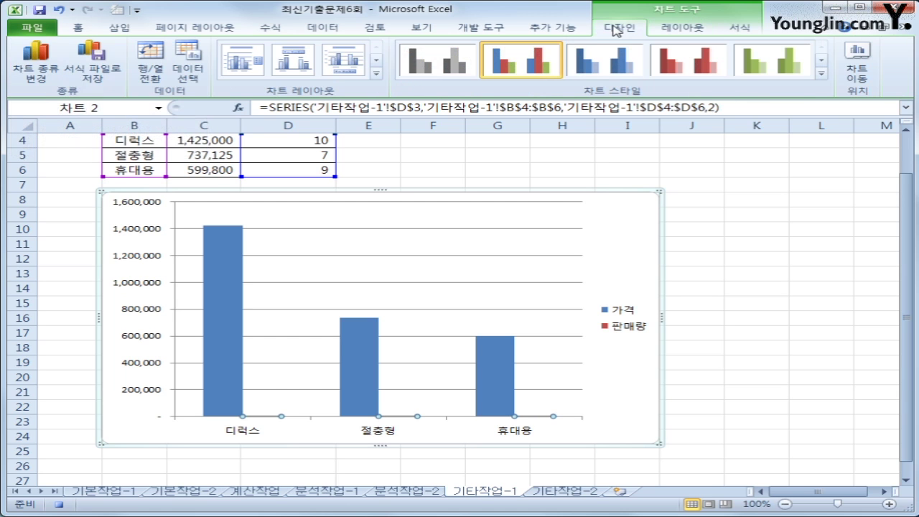
click(43, 75)
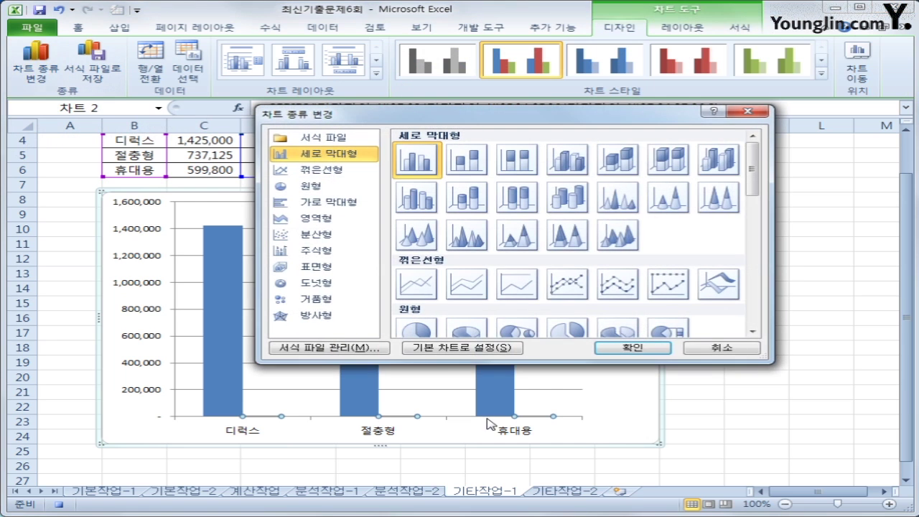
click(578, 291)
click(603, 347)
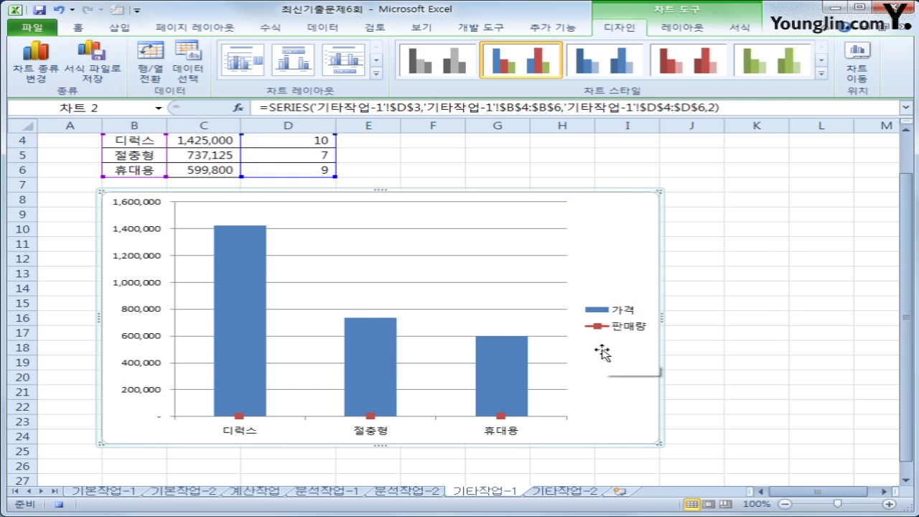
Plot the 판매량 line series on the secondary axis (보조 축).
click(501, 417)
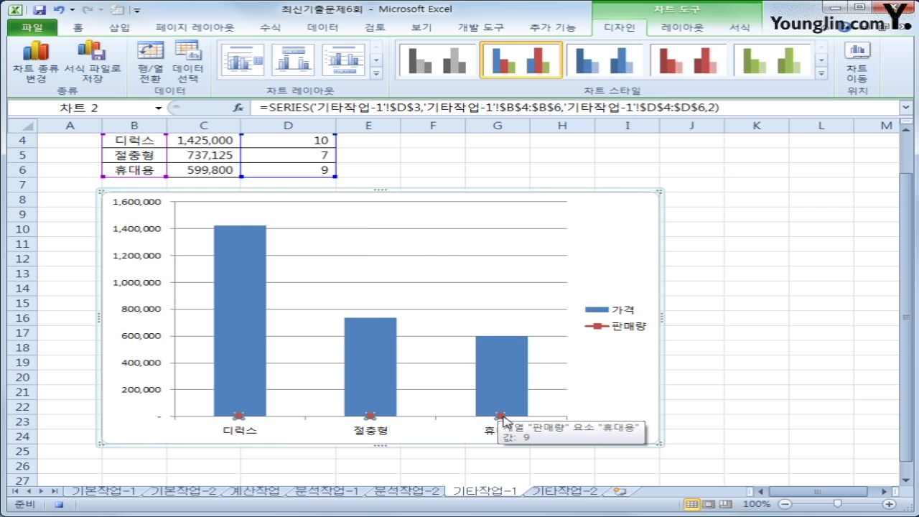
right_click(501, 417)
click(380, 315)
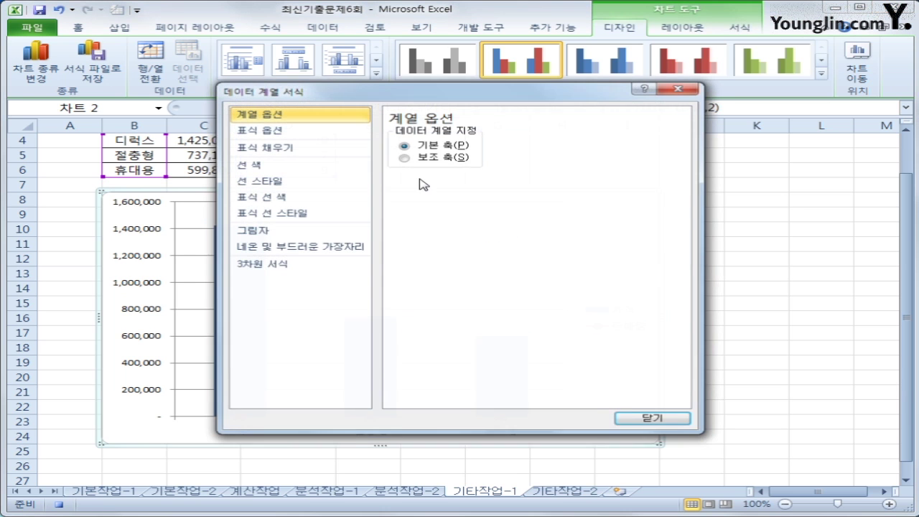
click(430, 160)
click(639, 418)
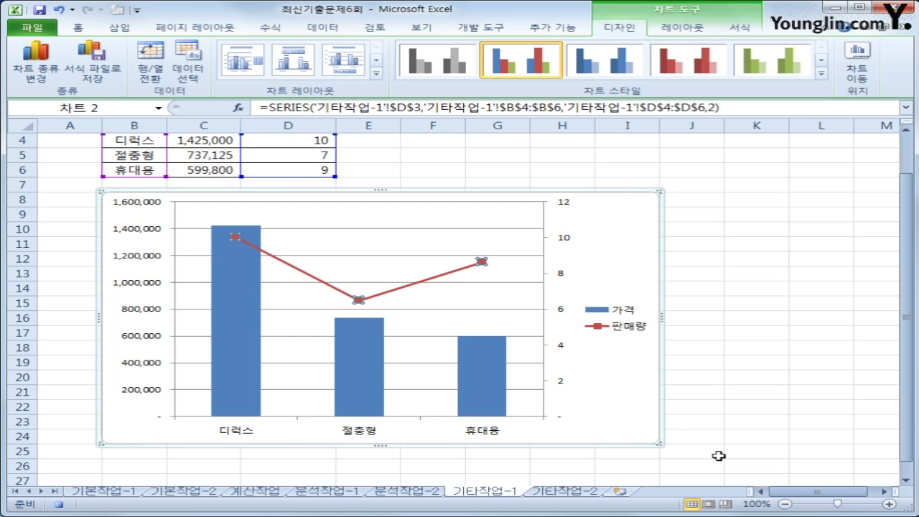
click(599, 274)
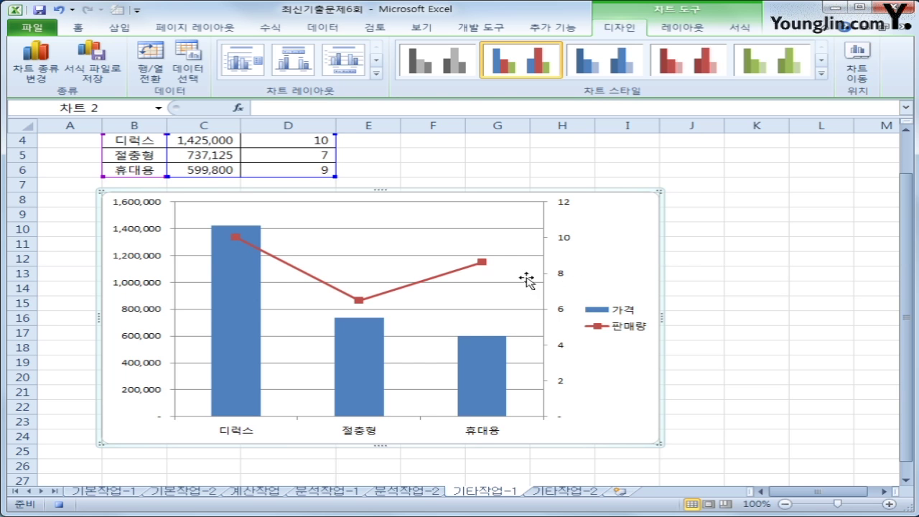
Add a chart title above the plot and link it to the table heading in cell C2.
click(679, 27)
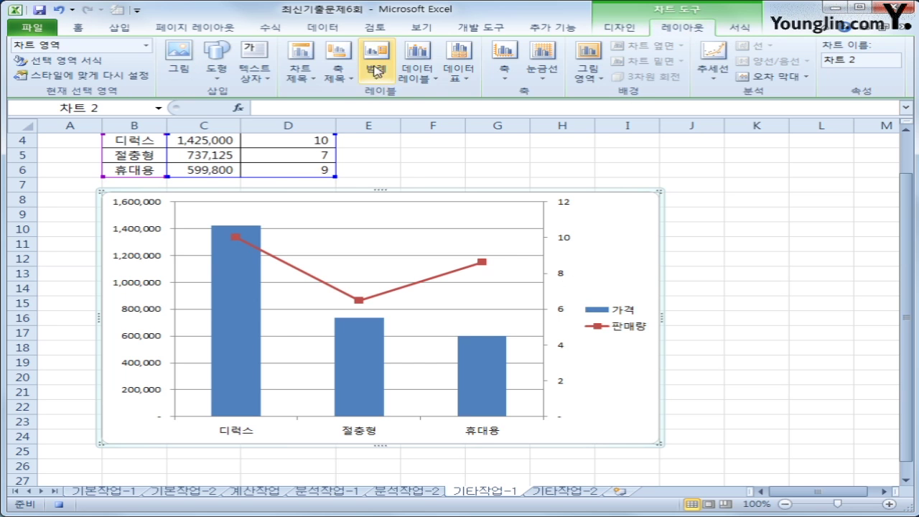
click(300, 72)
click(351, 170)
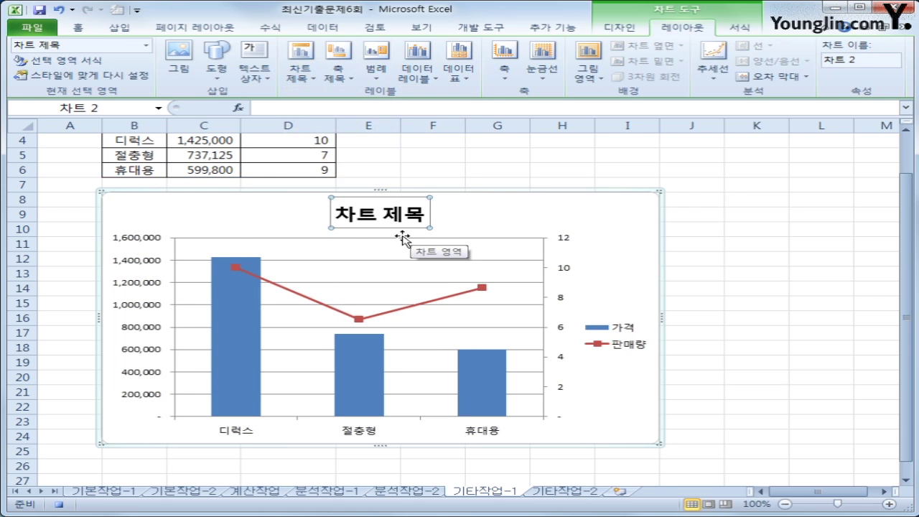
scroll(424, 255, up, 1)
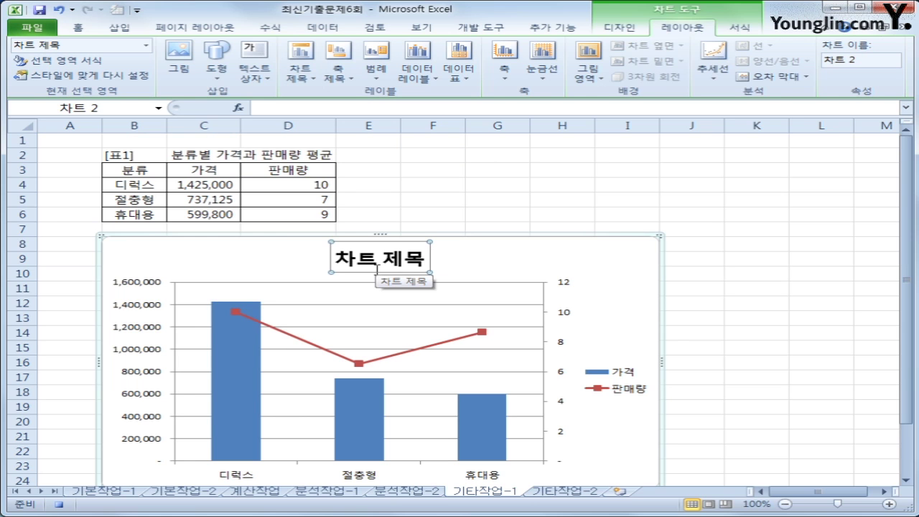
click(293, 108)
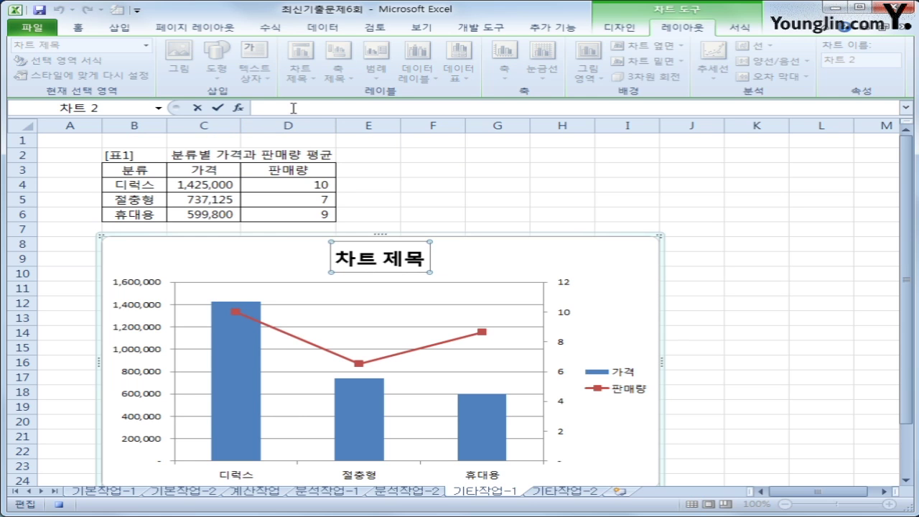
text(=)
click(215, 153)
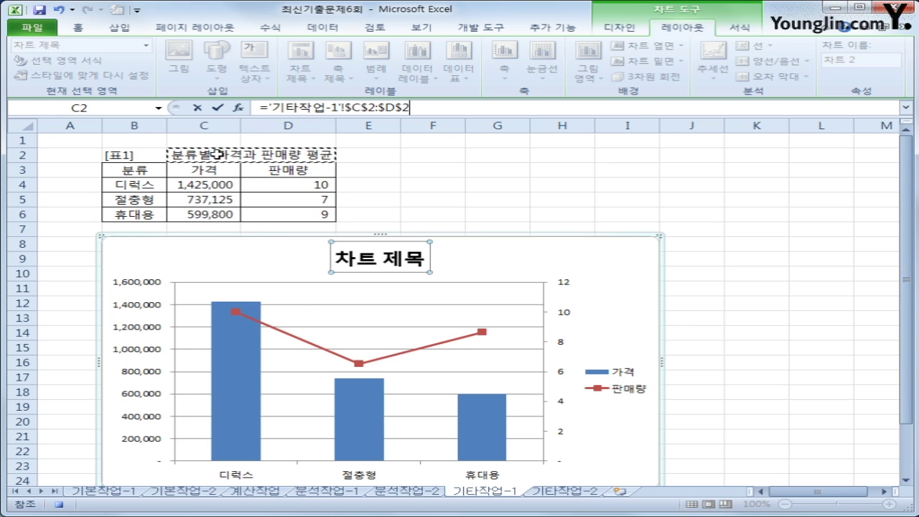
key(Return)
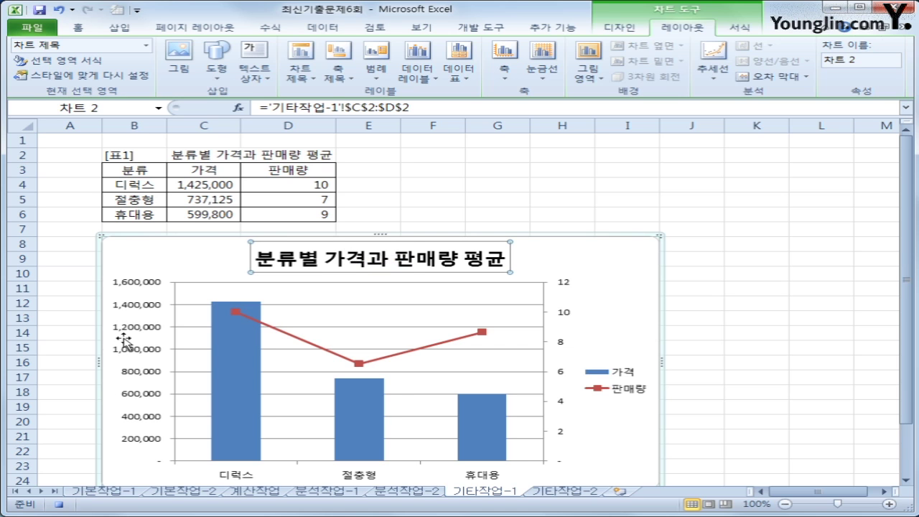
Add a primary vertical axis title with vertical text (세로 제목) reading 가격.
click(338, 68)
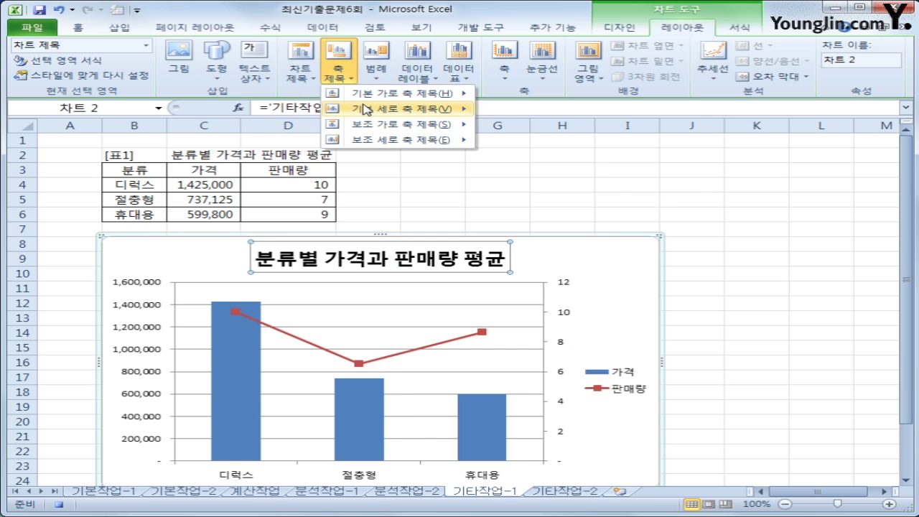
mouse_move(367, 113)
click(549, 186)
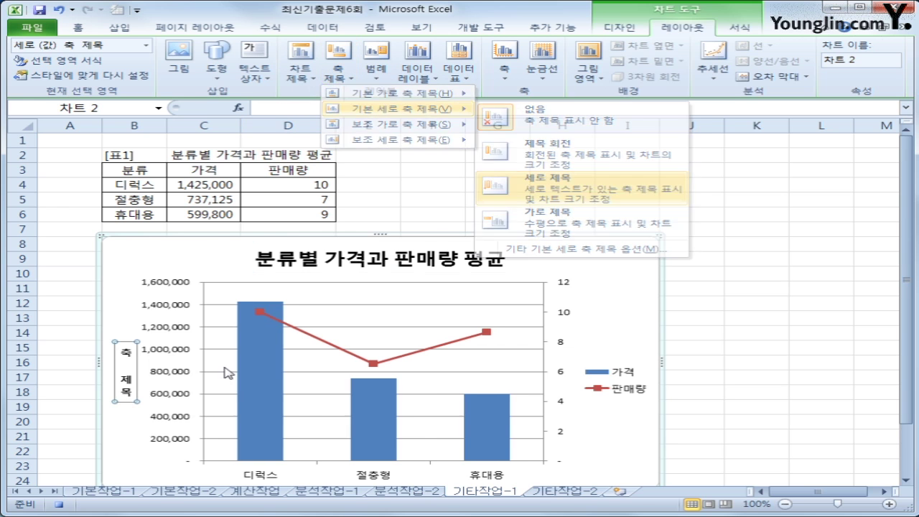
drag(135, 347, 125, 402)
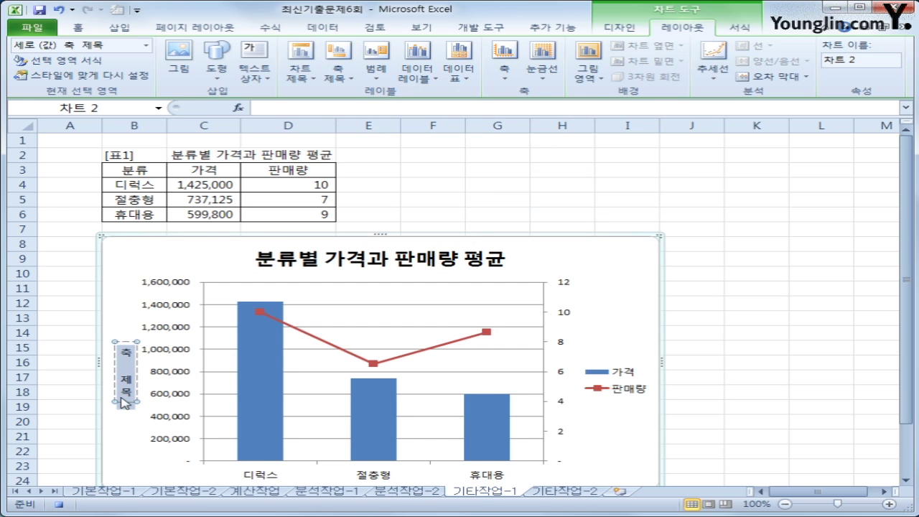
text(가격)
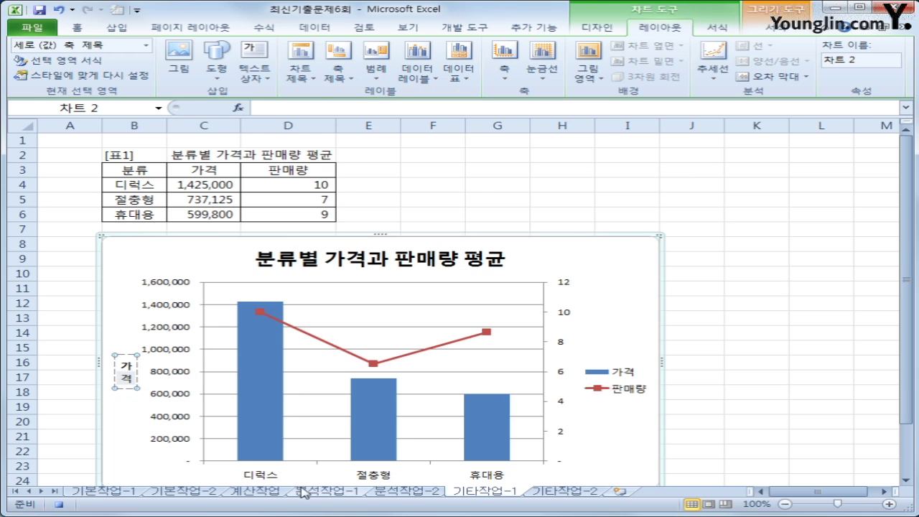
Add a secondary vertical axis title with vertical text (세로 제목) reading 판매량.
click(348, 83)
mouse_move(364, 146)
click(567, 219)
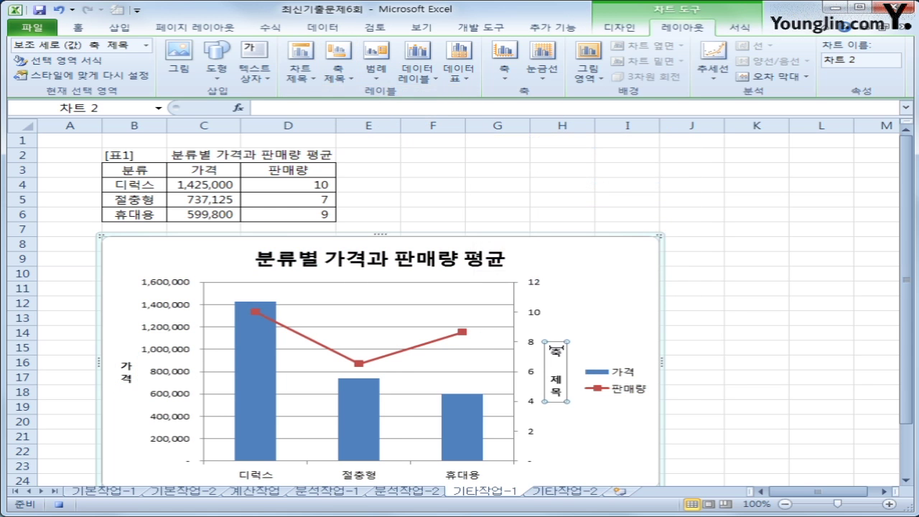
triple_click(550, 415)
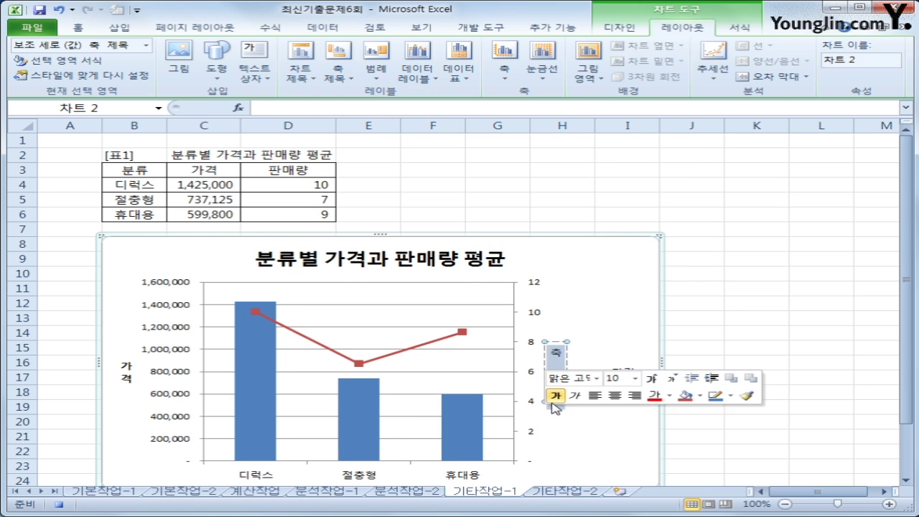
text(파ㄴ매량)
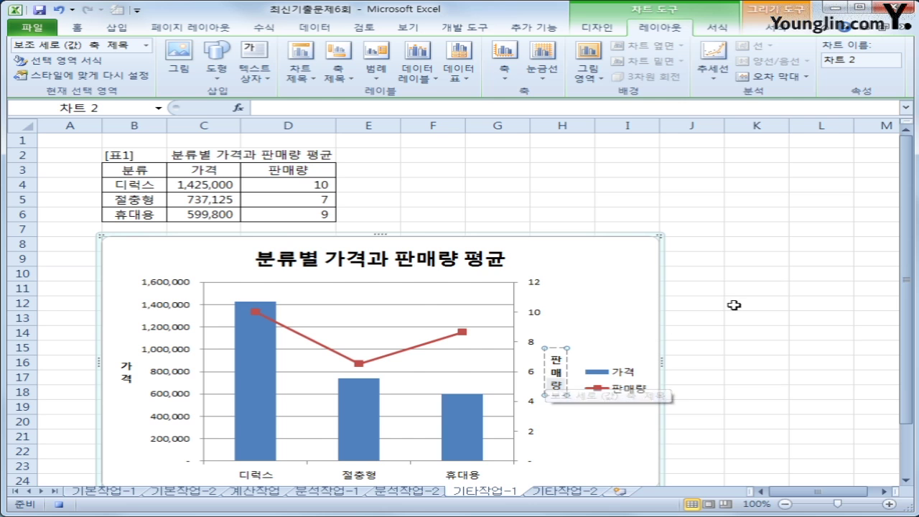
Place the chart legend below the plot (아래쪽에 범례 표시) and set its font size to 9.
click(377, 72)
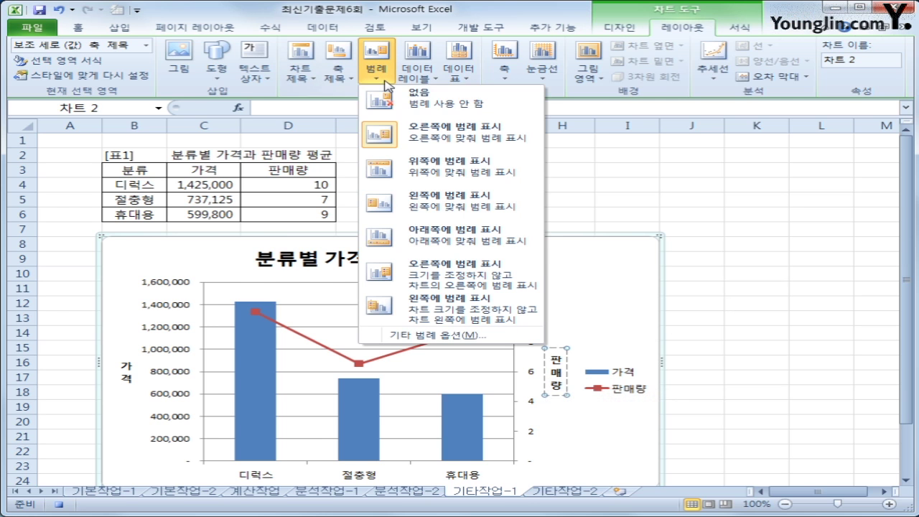
click(415, 237)
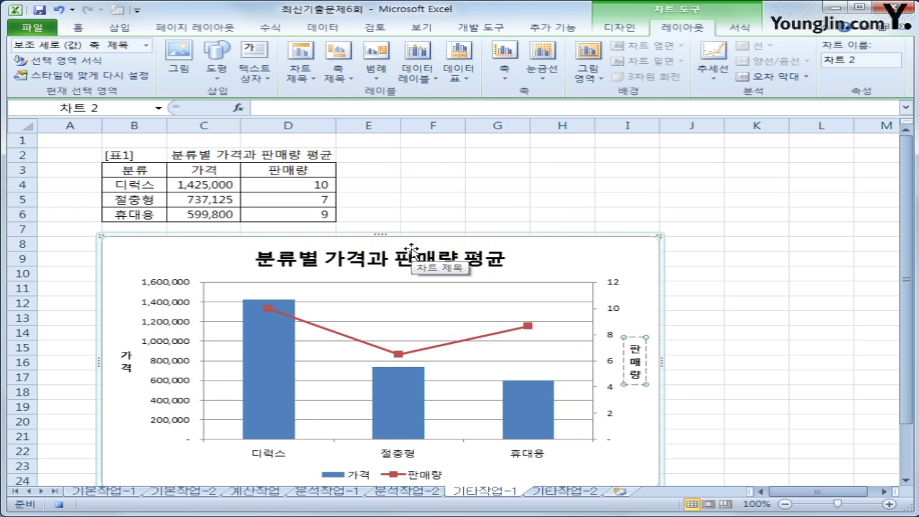
scroll(422, 387, down, 2)
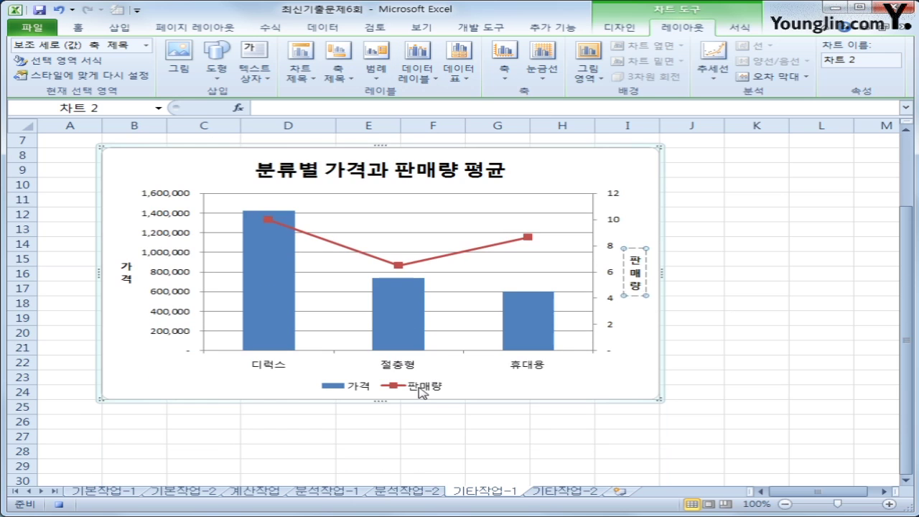
click(423, 390)
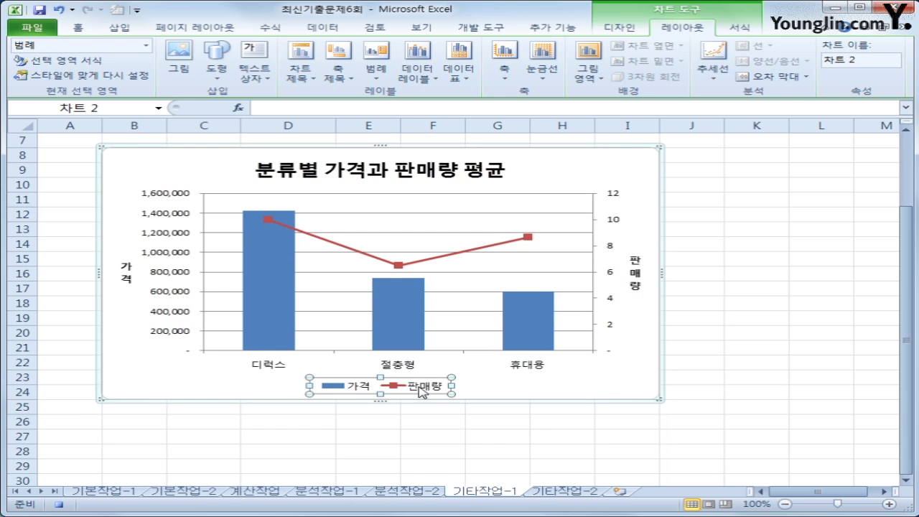
right_click(422, 390)
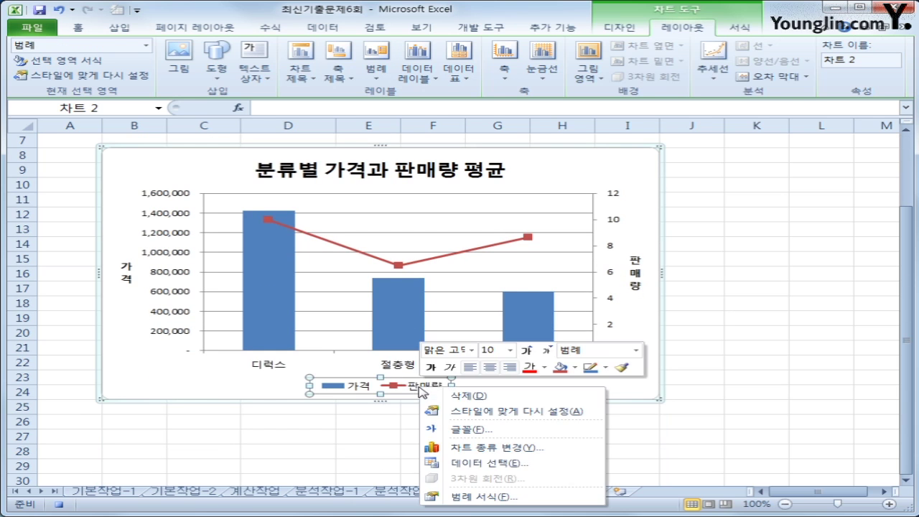
click(510, 350)
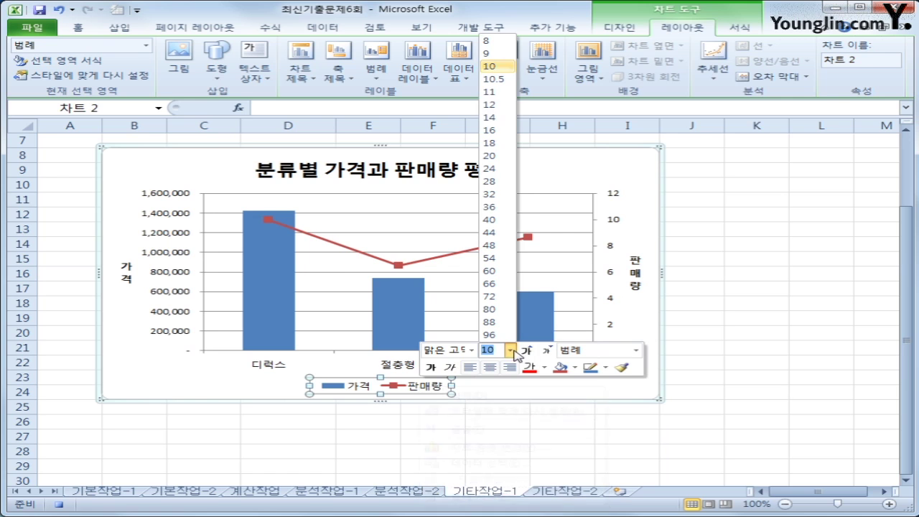
click(498, 56)
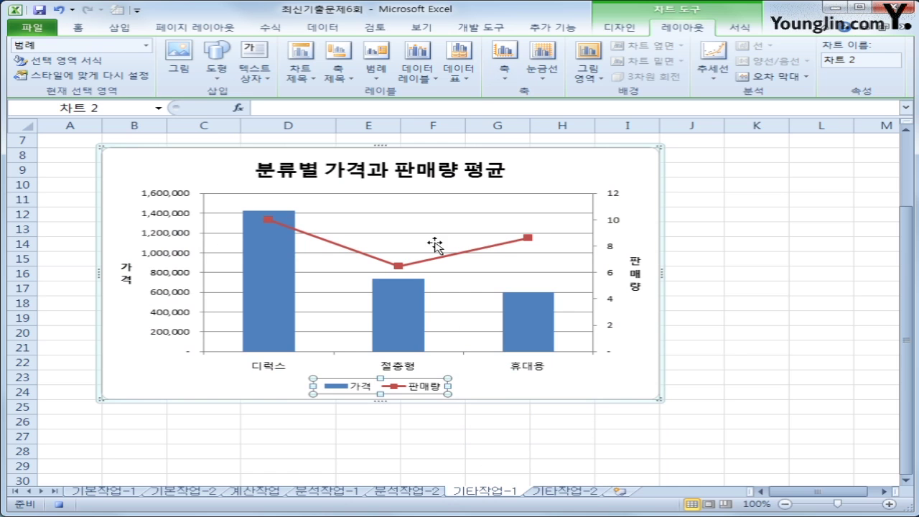
Delete the primary vertical axis major gridlines and add a data label below (아래쪽) only the 디럭스 point of the 판매량 series.
click(391, 214)
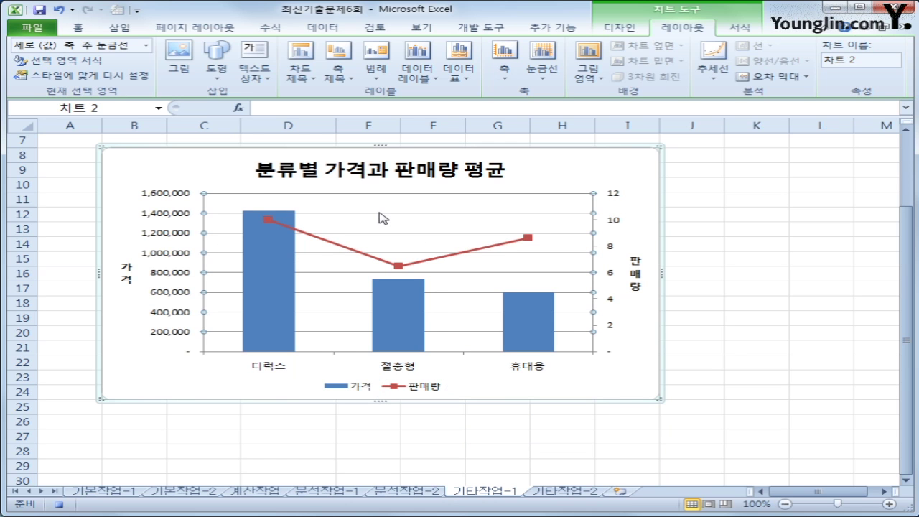
key(Delete)
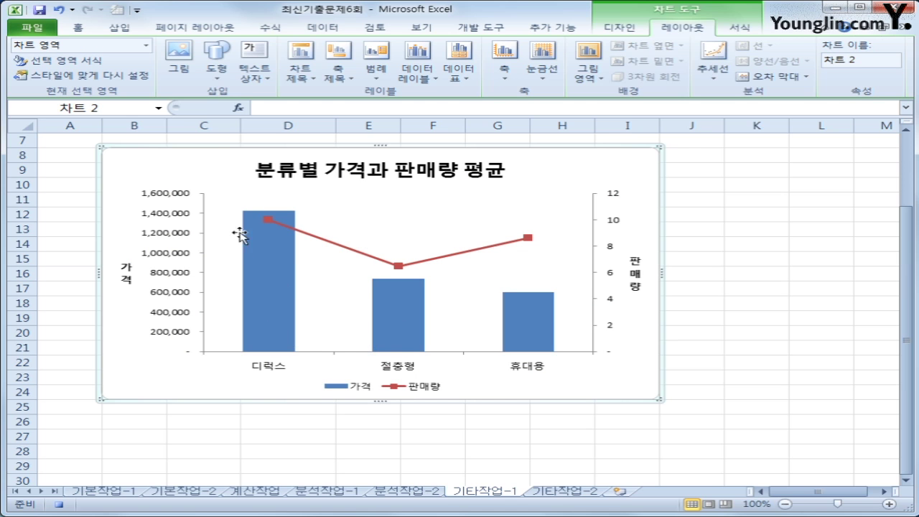
click(267, 220)
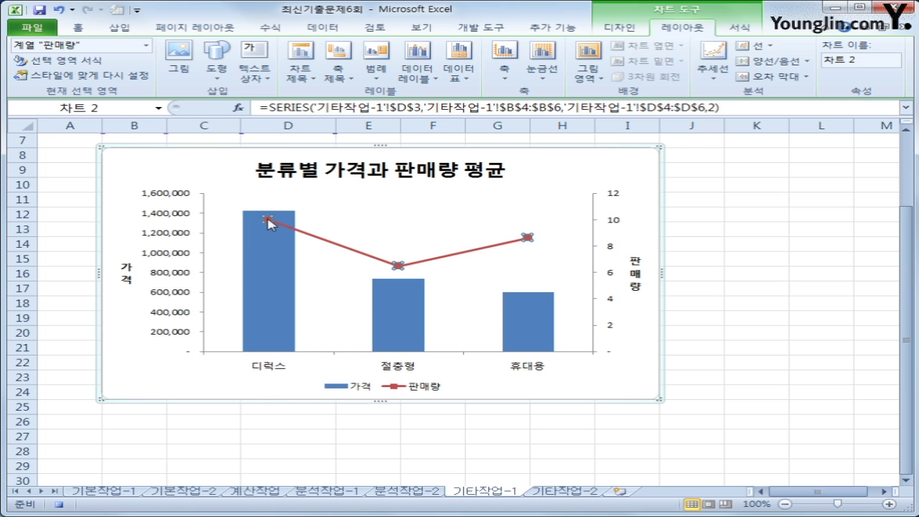
click(269, 220)
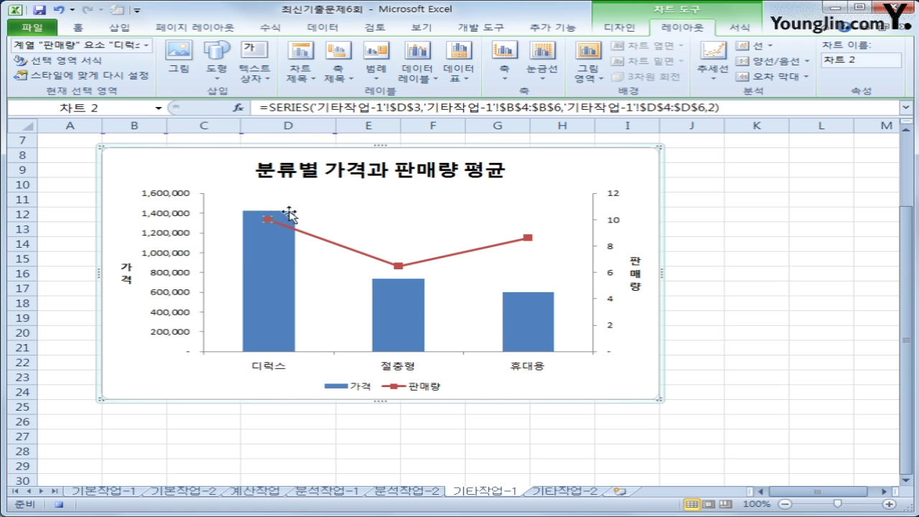
click(418, 72)
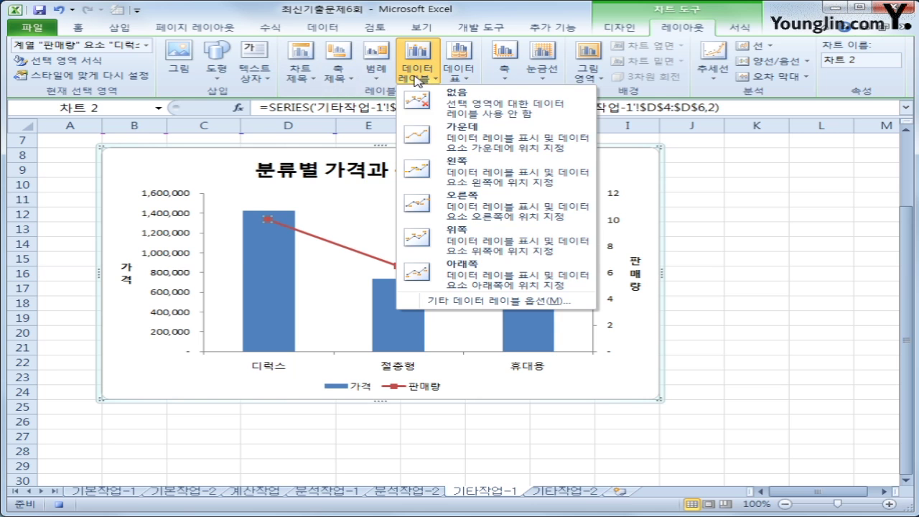
click(473, 274)
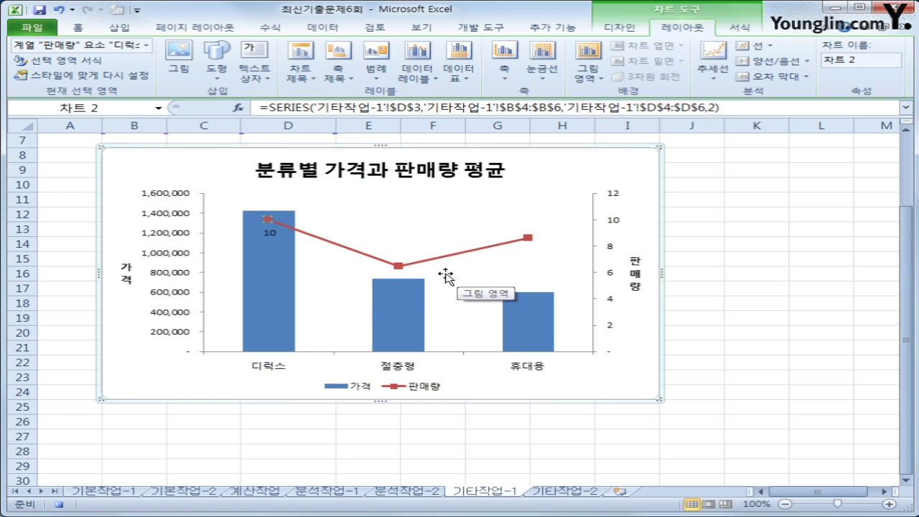
Give the chart area rounded corners (둥근 모서리) and the centred preset from the inner (안쪽) shadows.
right_click(368, 392)
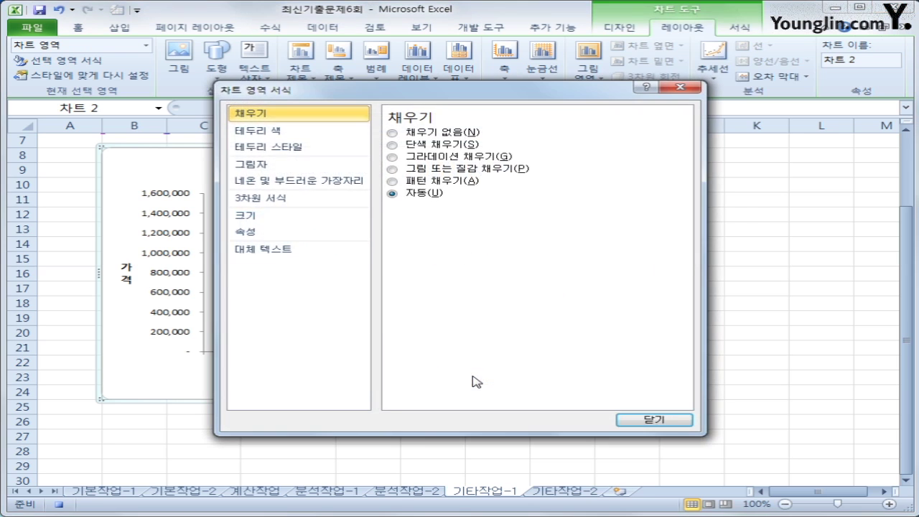
click(322, 148)
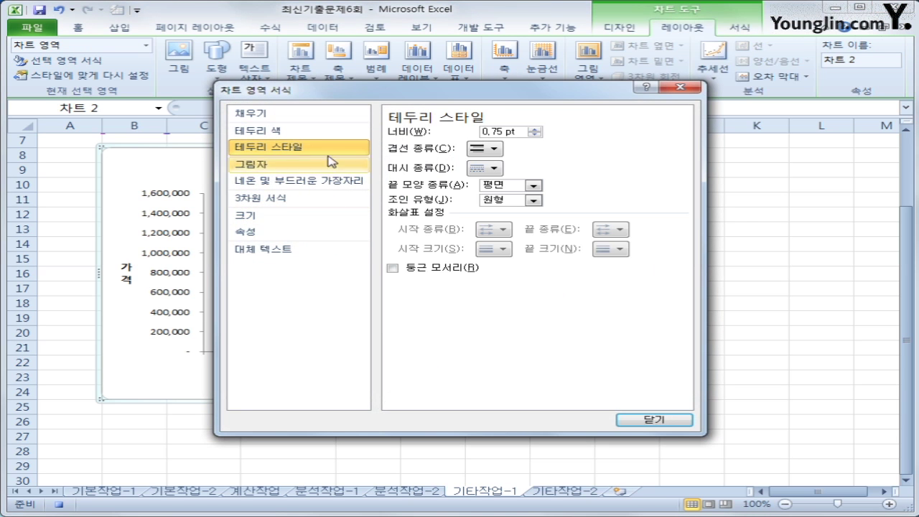
click(415, 268)
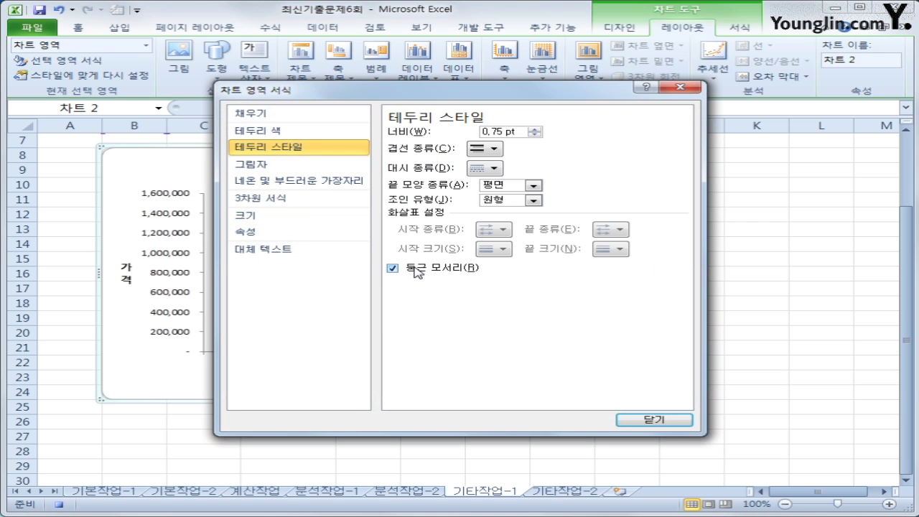
click(289, 168)
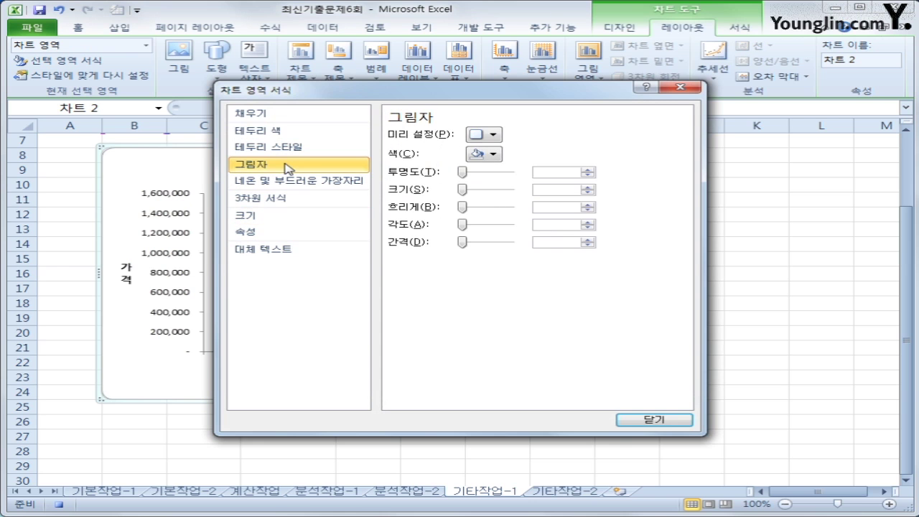
click(484, 136)
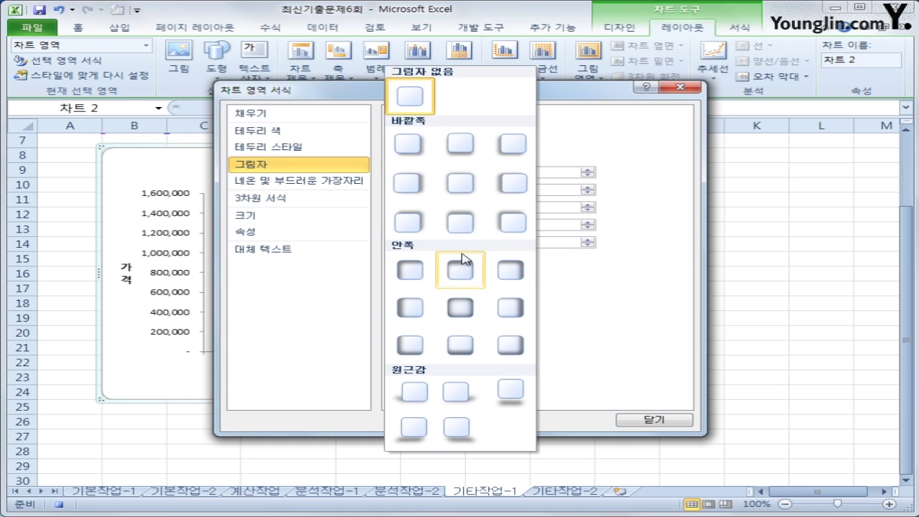
click(455, 310)
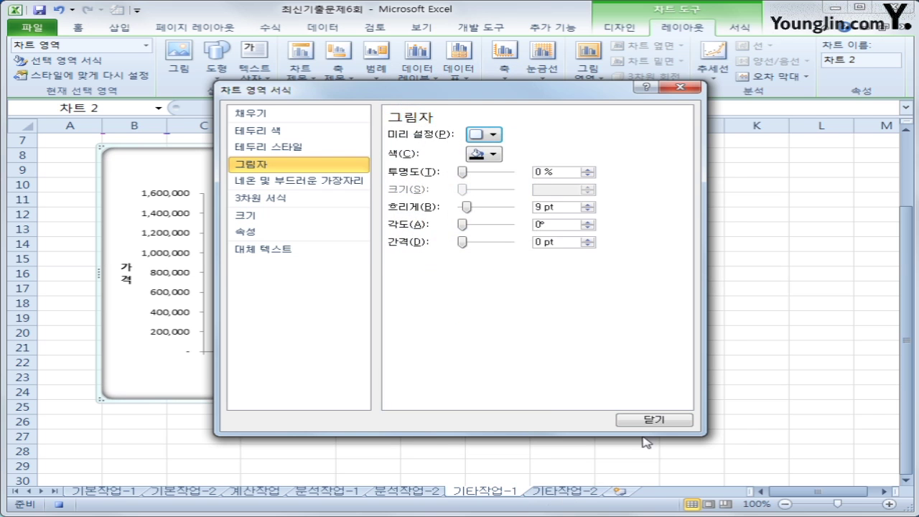
click(653, 423)
click(747, 437)
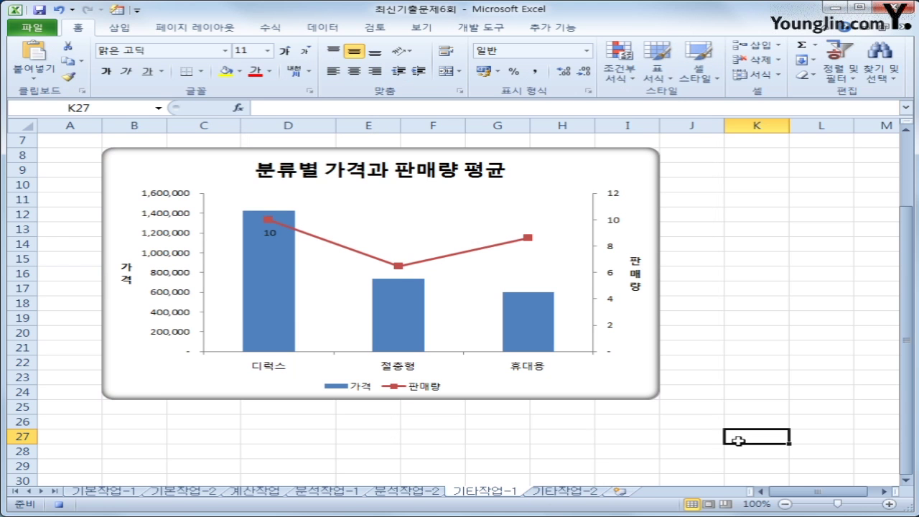
On the 기타작업-2 sheet, turn on design mode and open the click event procedure of the 제품검색 button.
click(573, 493)
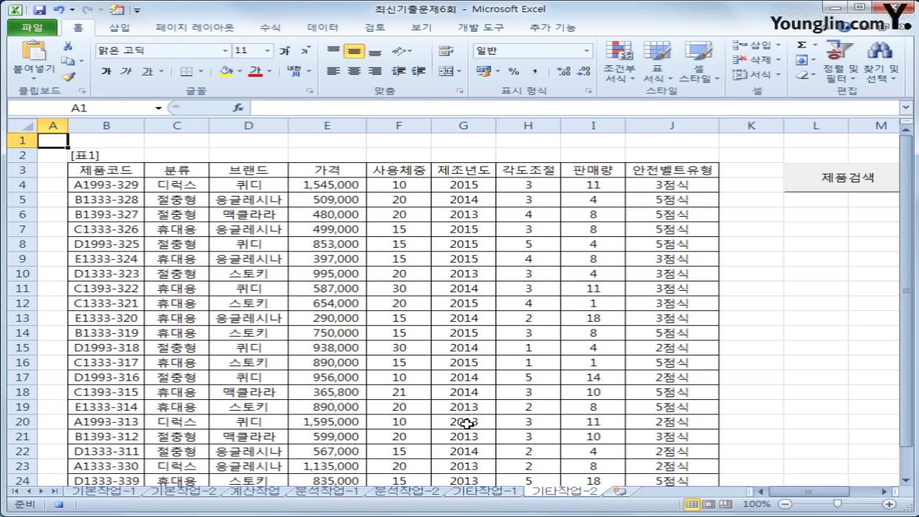
click(485, 27)
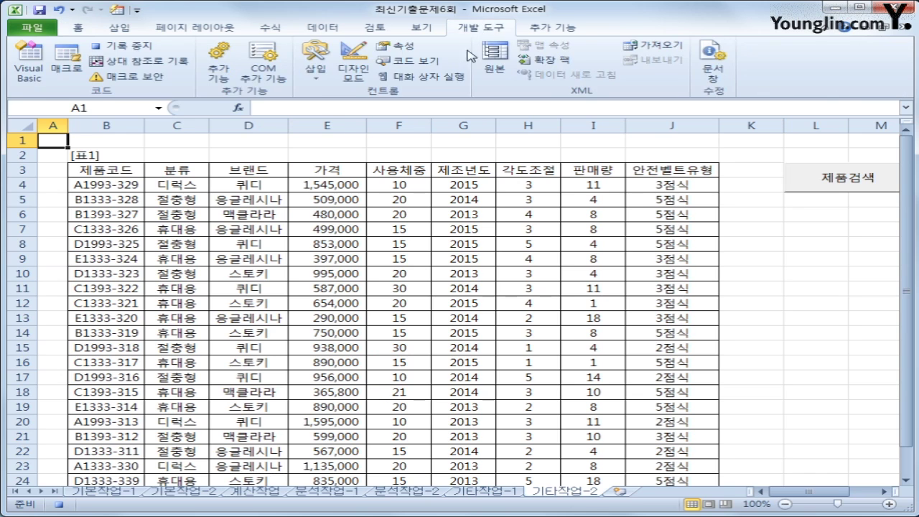
click(344, 78)
click(816, 185)
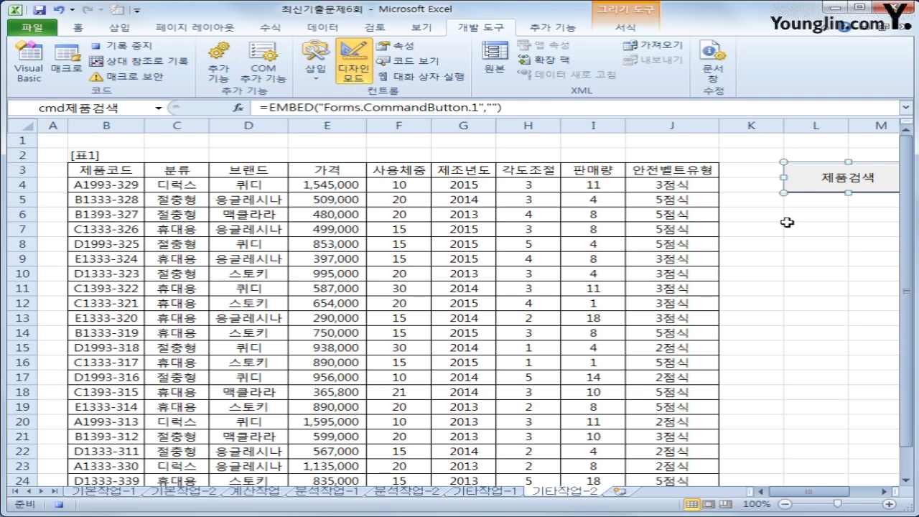
double_click(818, 184)
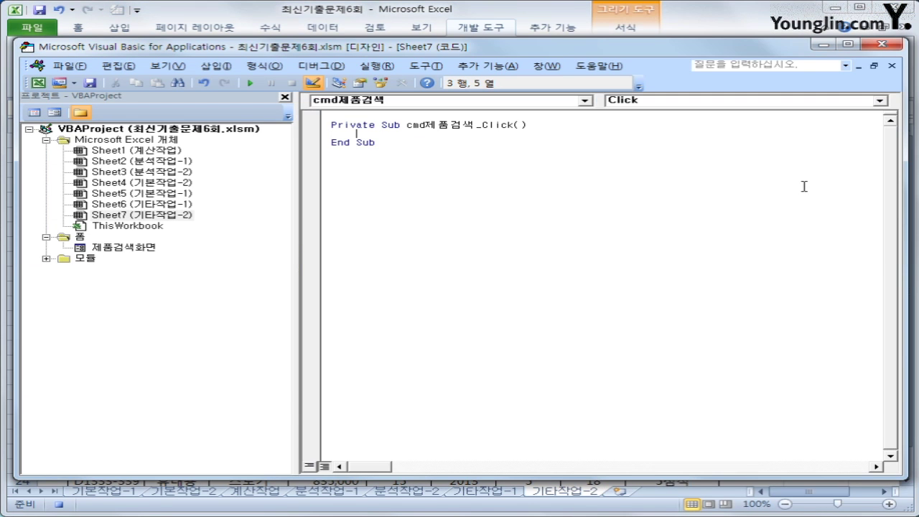
Enter the statement 제품검색화면.Show in the cmd제품검색_Click procedure.
text(ㅈ품검색화면)
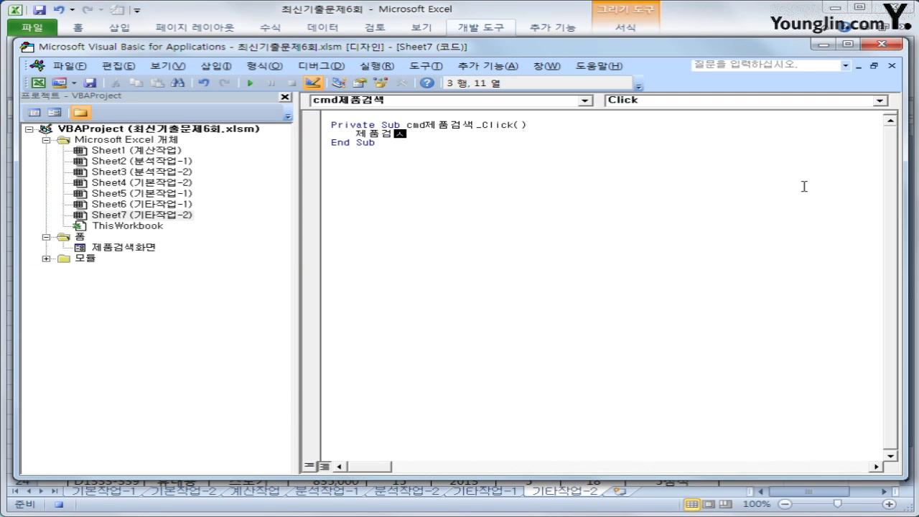
text(.Show)
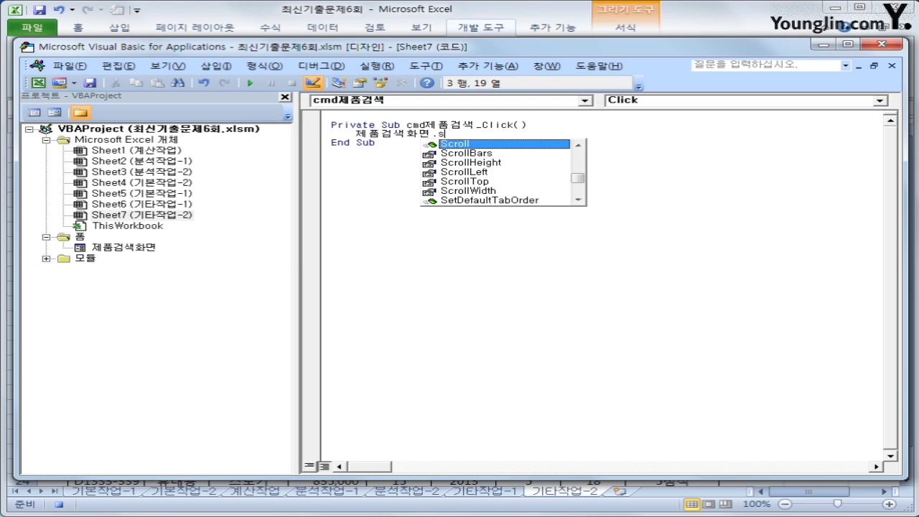
key(Tab)
key(Down)
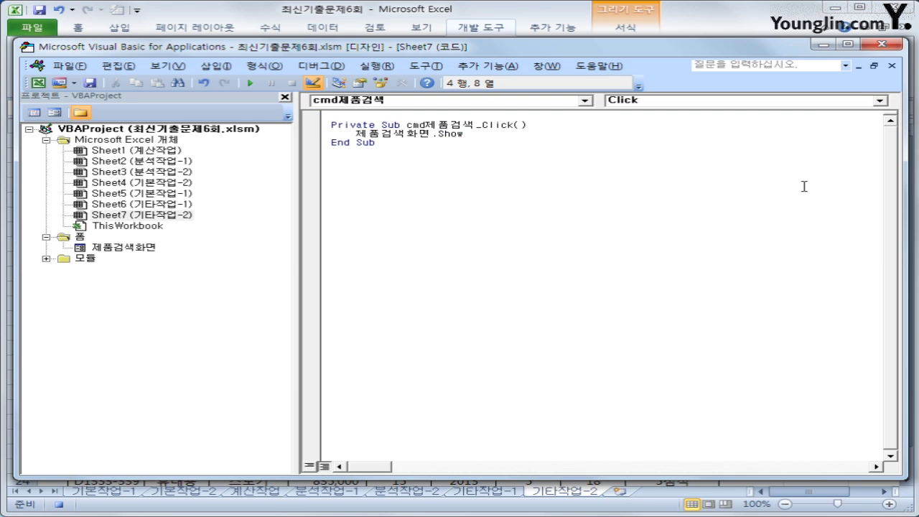
Open the code of the 제품검색화면 form and create its UserForm_Initialize event procedure.
double_click(97, 248)
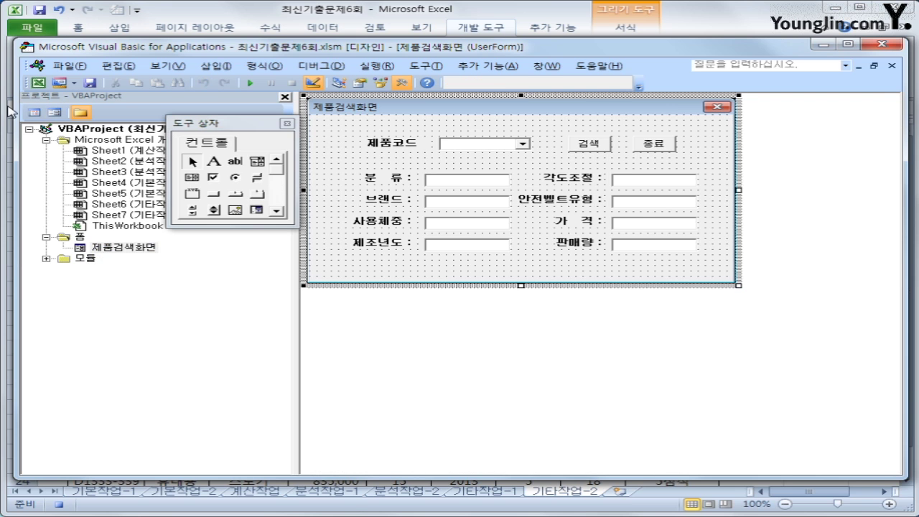
click(34, 112)
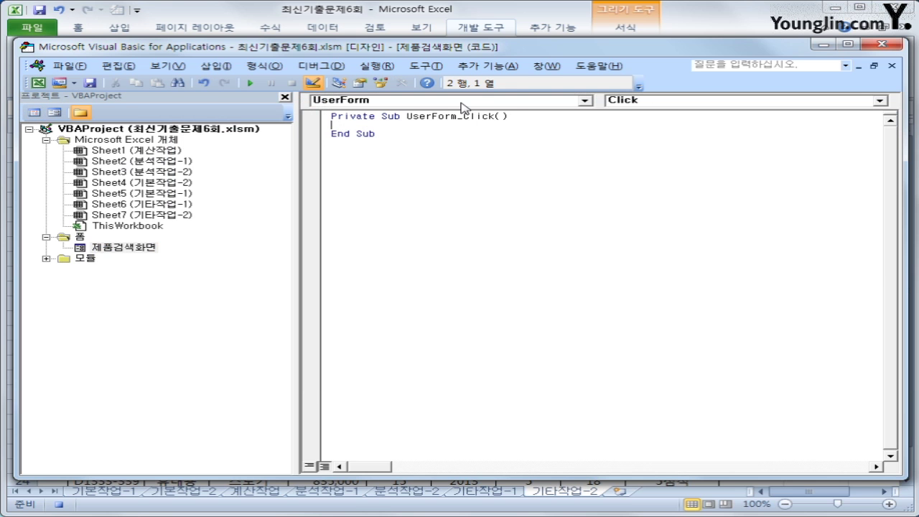
click(650, 104)
click(628, 144)
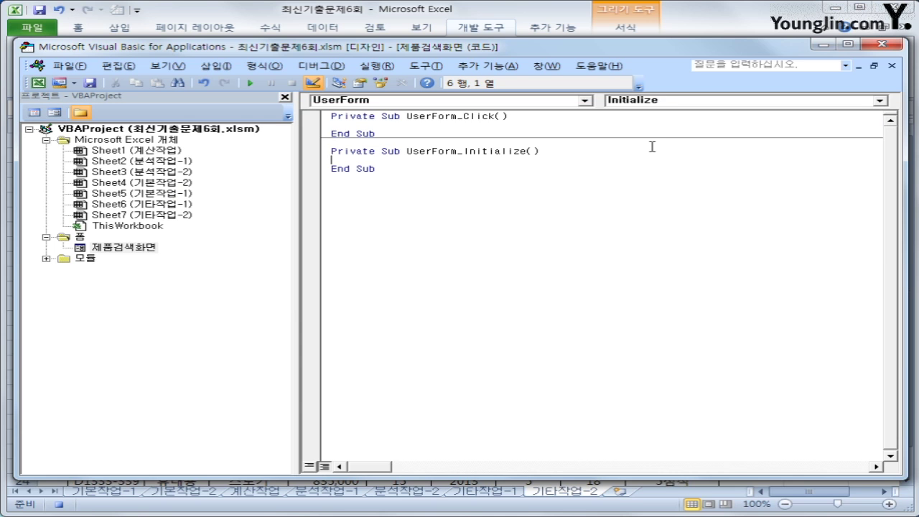
Enter the statement cmb제품코드.RowSource = "B4:B25" in the UserForm_Initialize procedure.
key(Tab)
text(cmb제품)
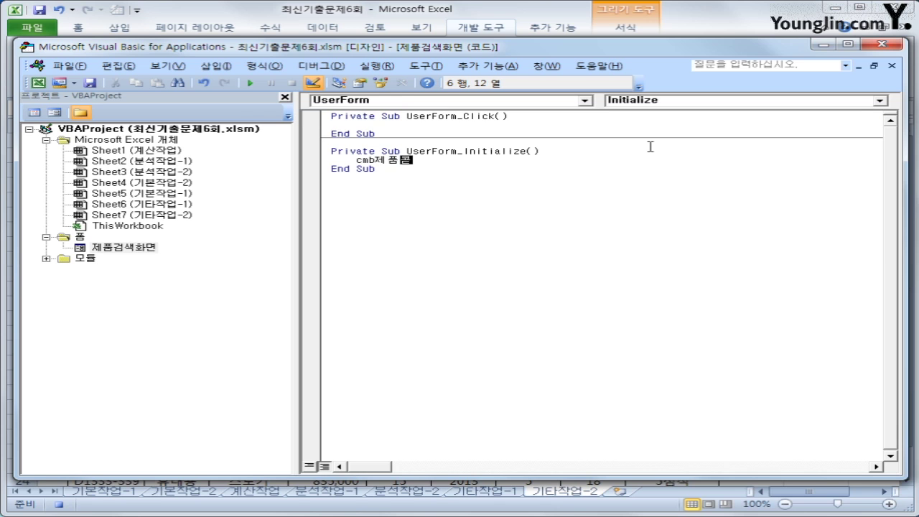
text(코드.row)
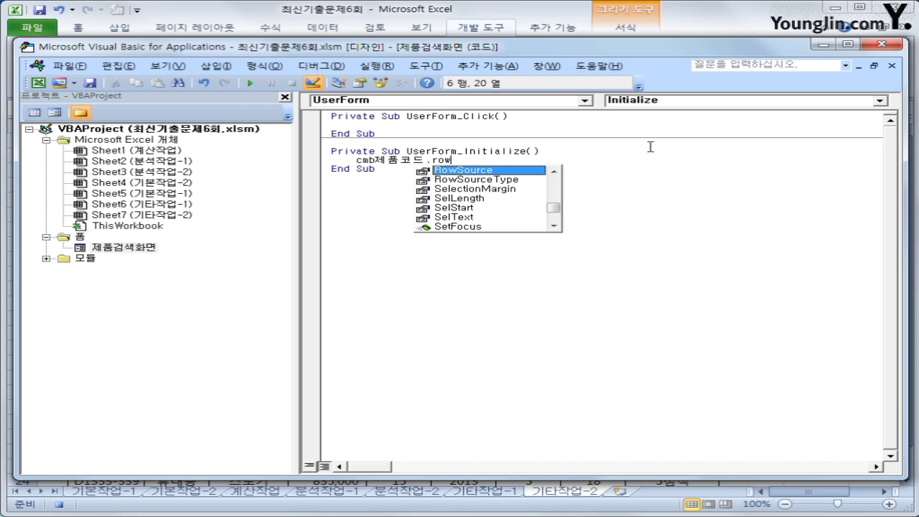
text(Source = ")
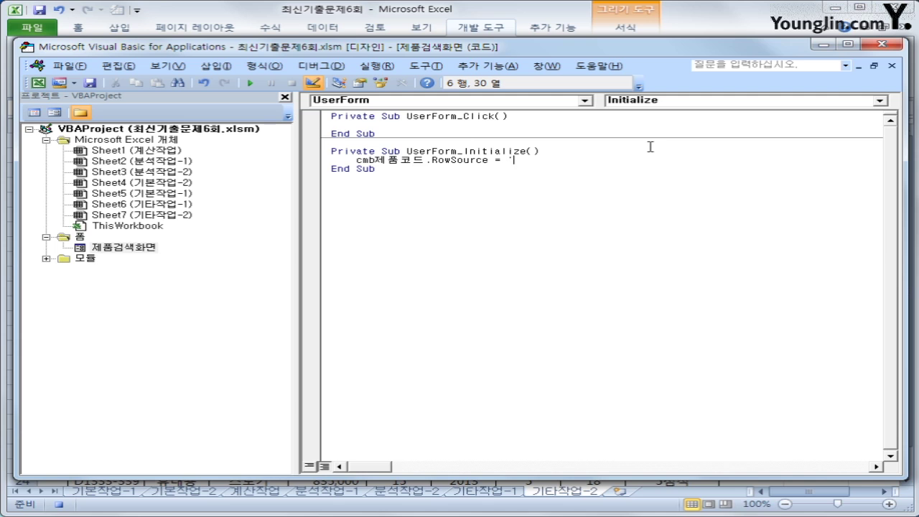
text("B4:B25")
key(Down)
click(599, 162)
click(386, 176)
Create the click event procedure of the cmd종료 button and enter the statement Unload Me in it.
click(384, 101)
drag(587, 168, 589, 127)
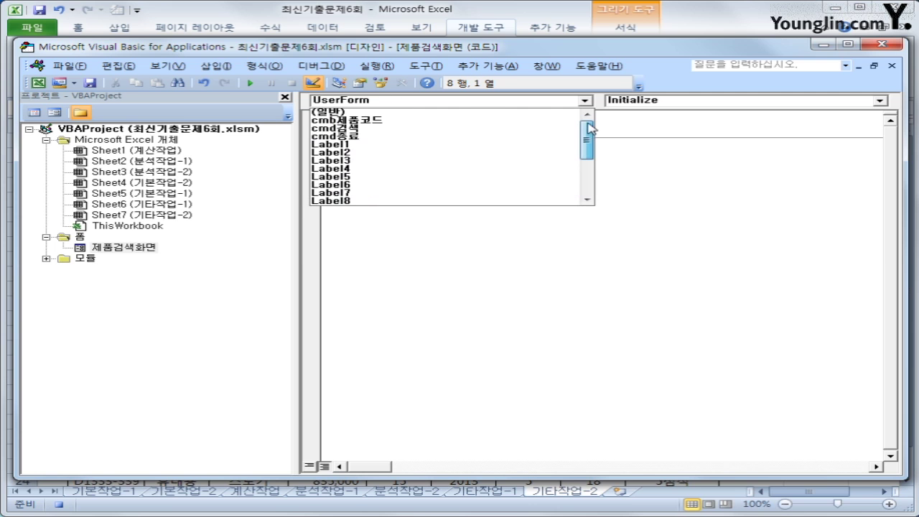
click(478, 141)
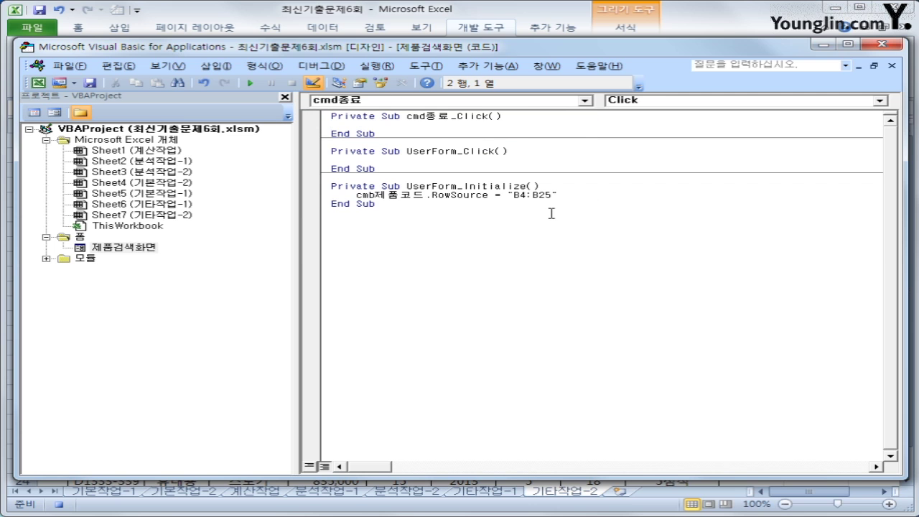
key(Tab)
text(uno)
key(BackSpace)
text(load me)
key(Down)
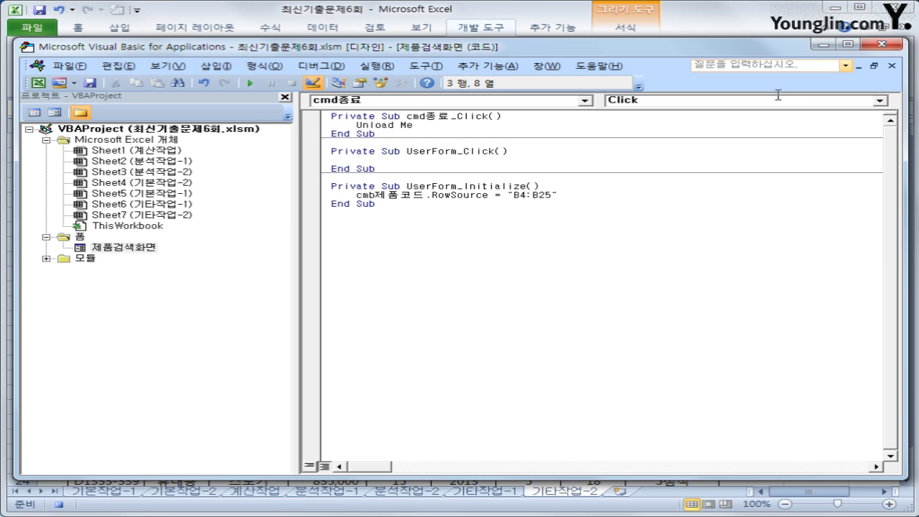
Return to the 기타작업-2 sheet, turn off design mode, and test the 제품검색 button and the form's 종료 button.
click(871, 46)
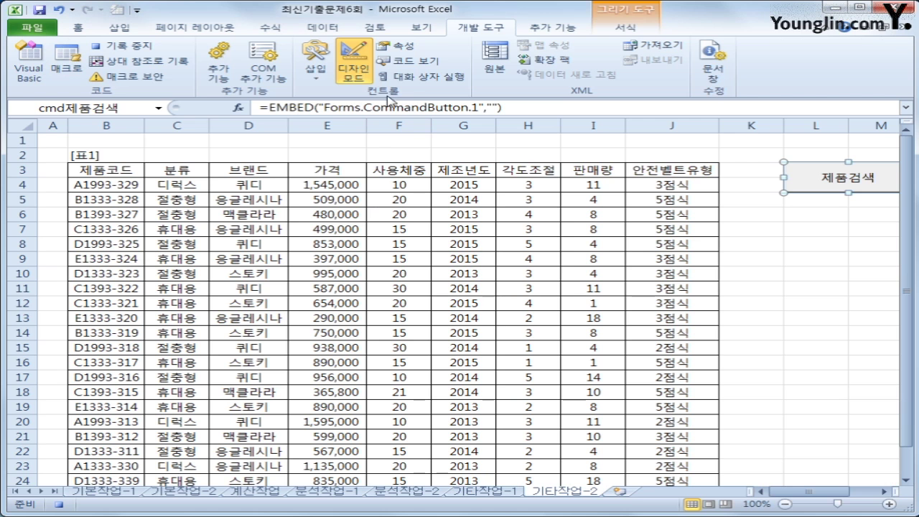
click(357, 75)
click(781, 304)
click(833, 185)
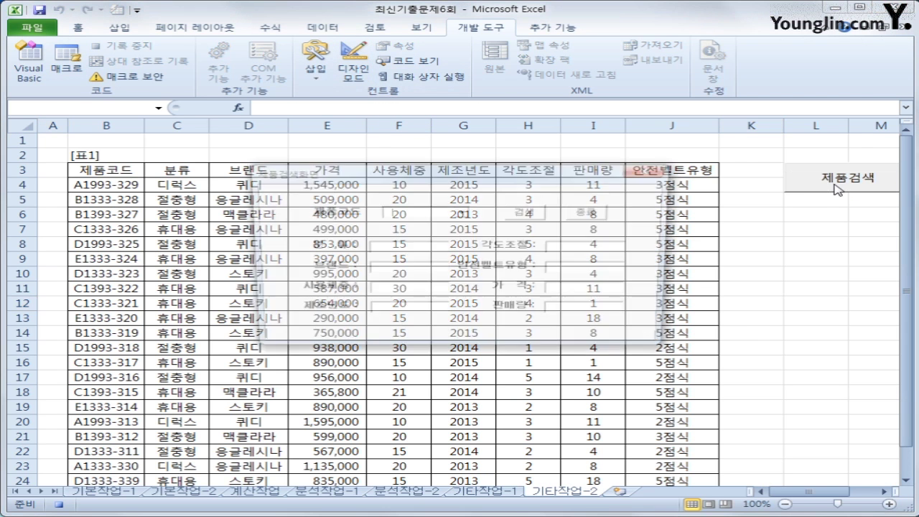
drag(641, 200, 656, 201)
click(673, 231)
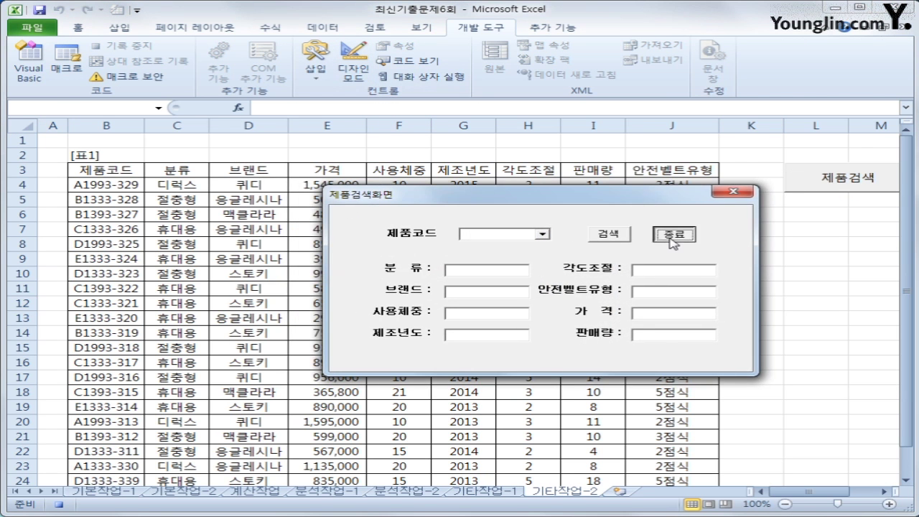
Reopen the 제품검색화면 form, choose A1993-329 as the 제품코드 and test the 검색 button.
click(827, 188)
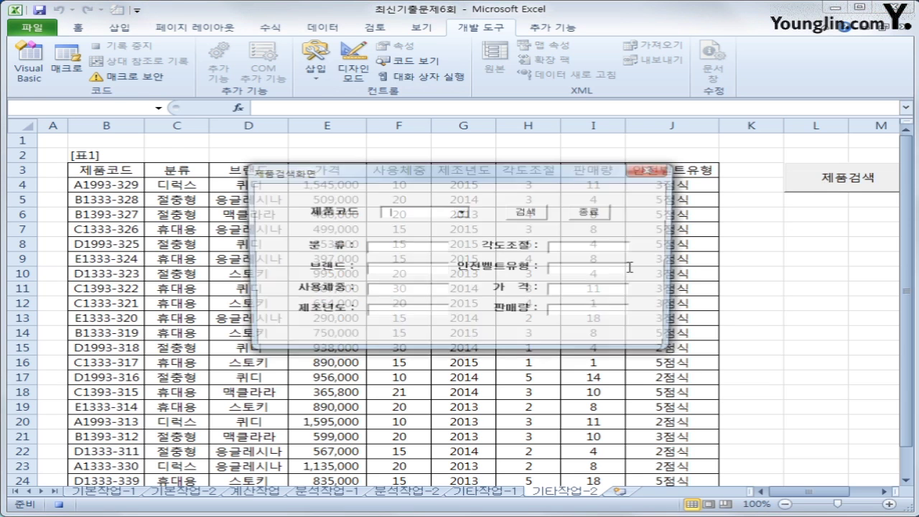
drag(495, 174, 491, 146)
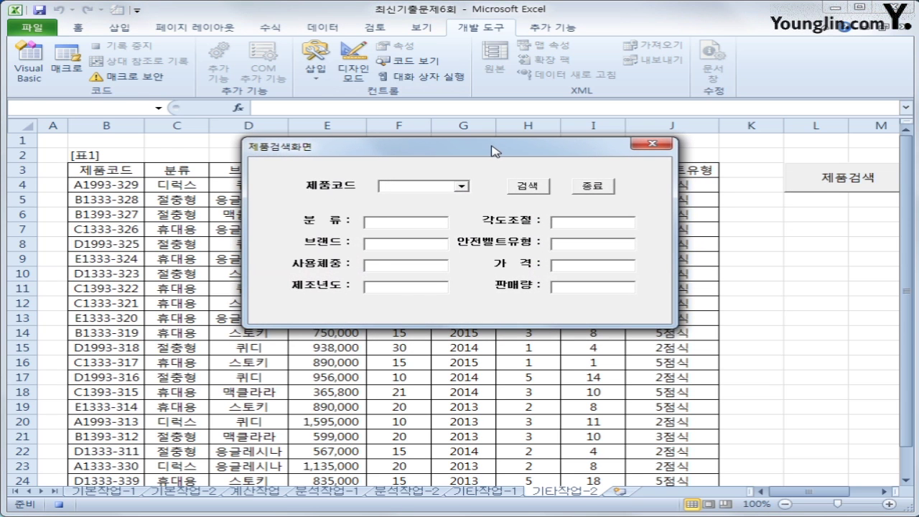
click(462, 186)
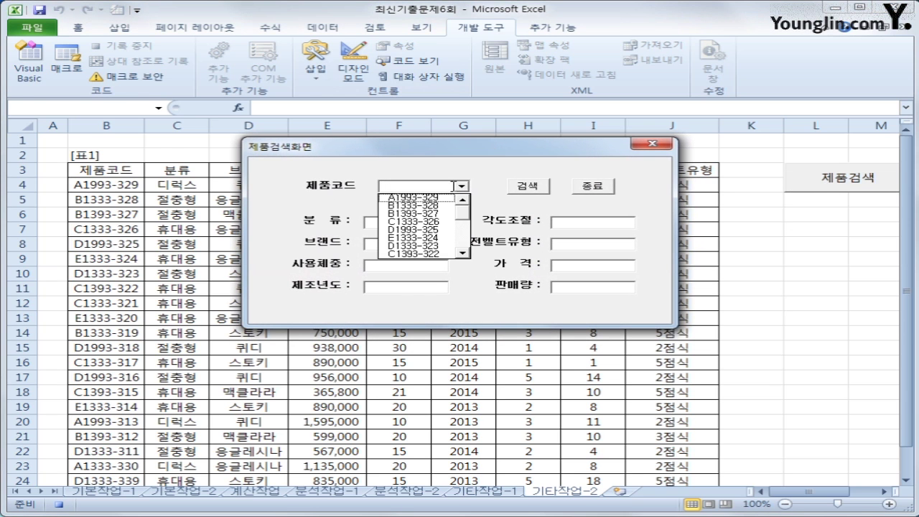
click(428, 198)
click(526, 188)
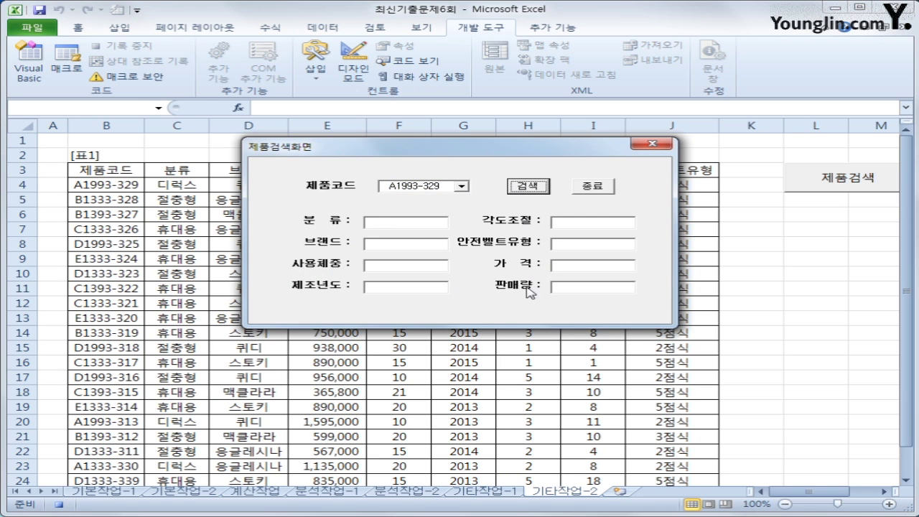
Move the form clear of the table's upper rows, check its 제품코드 list against the table, and close the form.
drag(318, 152, 312, 274)
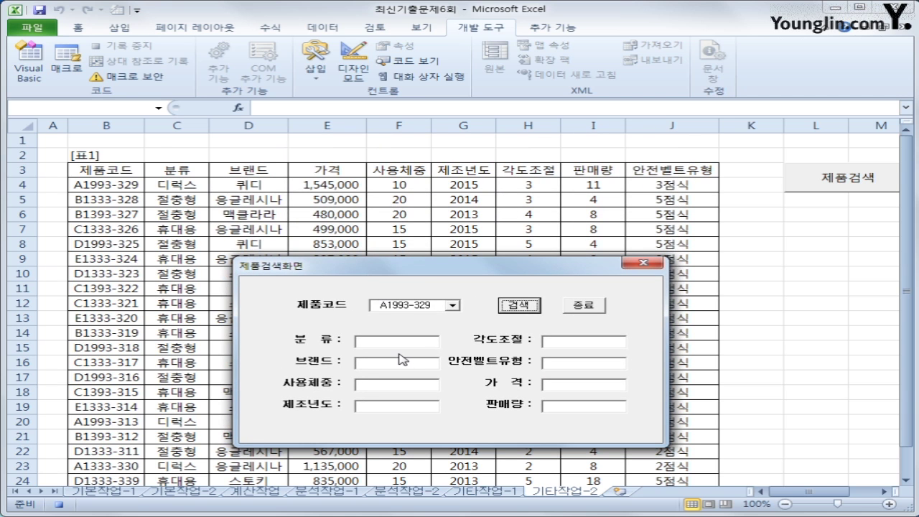
click(452, 305)
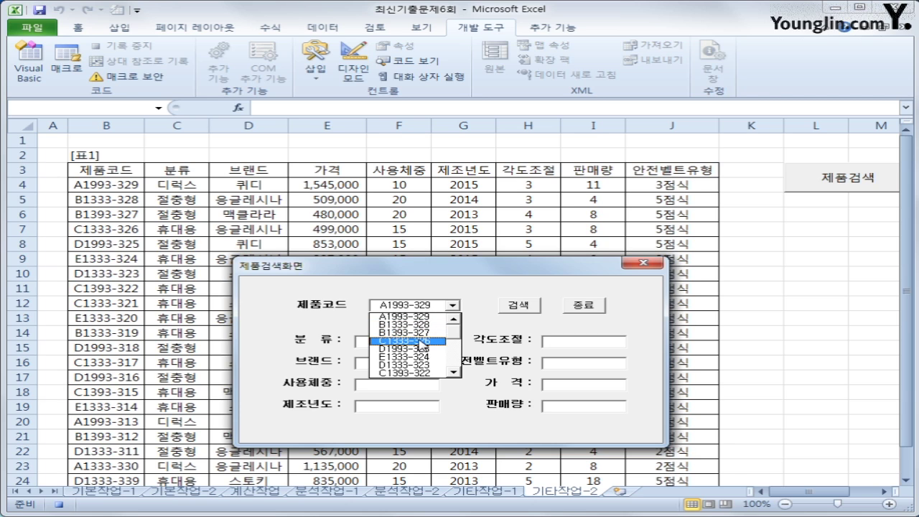
click(642, 263)
click(633, 265)
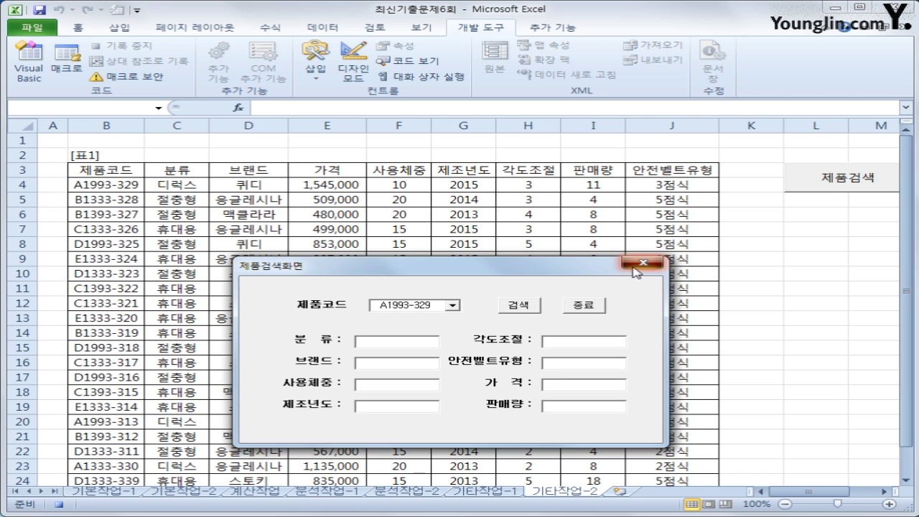
Check the sheet column positions of 제품코드, 분류 and 브랜드 by selecting columns B, C and D in turn.
click(105, 124)
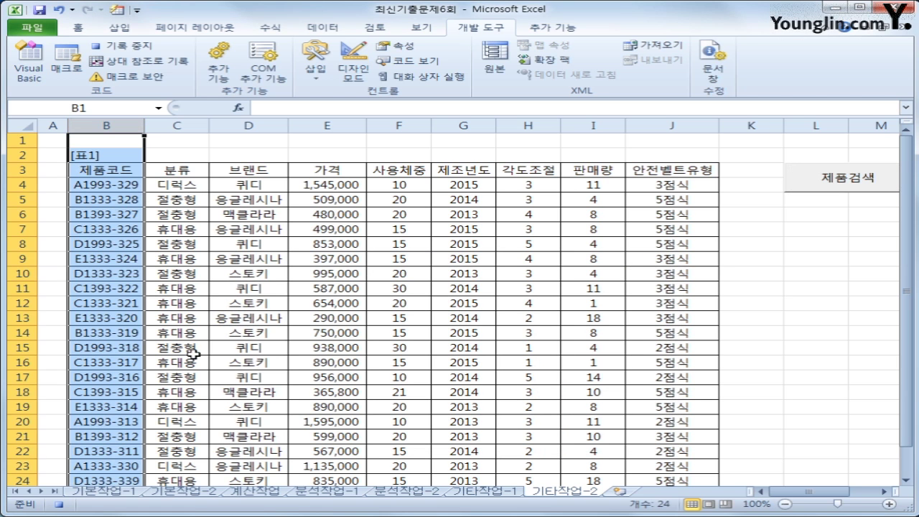
click(178, 124)
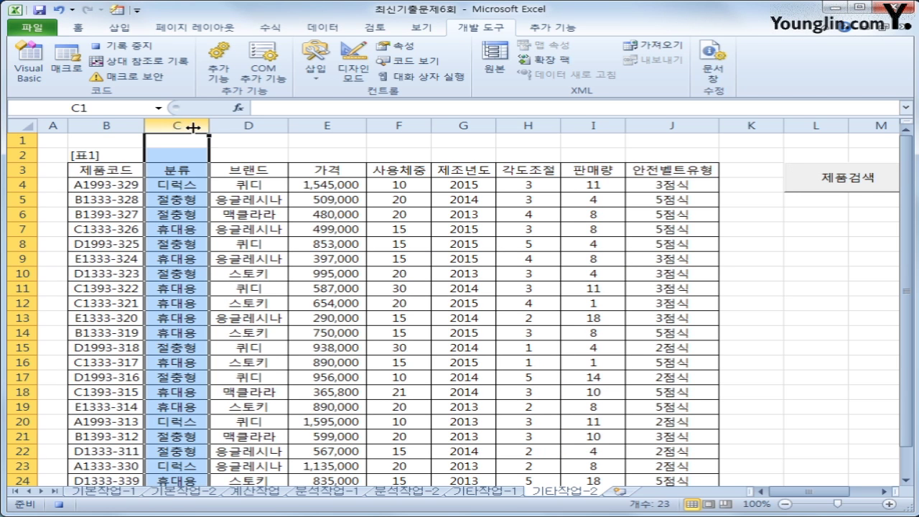
click(241, 127)
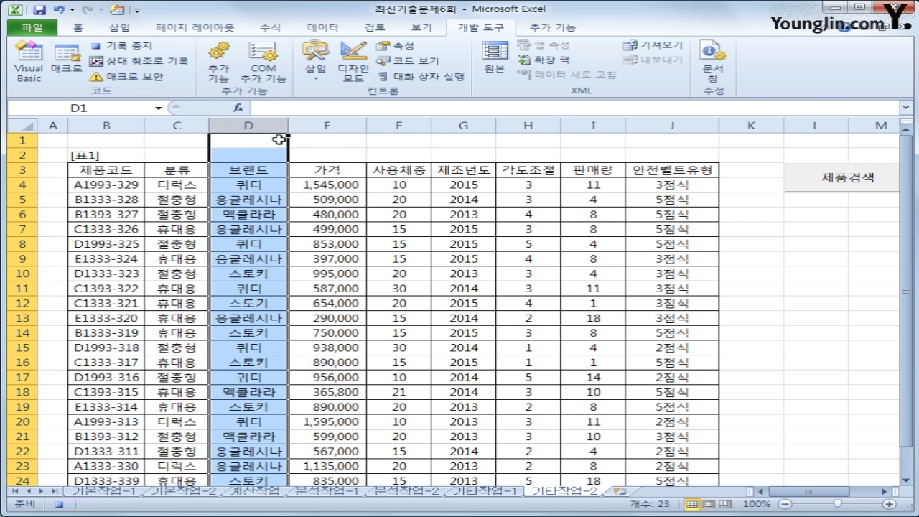
Reopen the Visual Basic editor and create the click event procedure of the form's cmd검색 button.
click(19, 80)
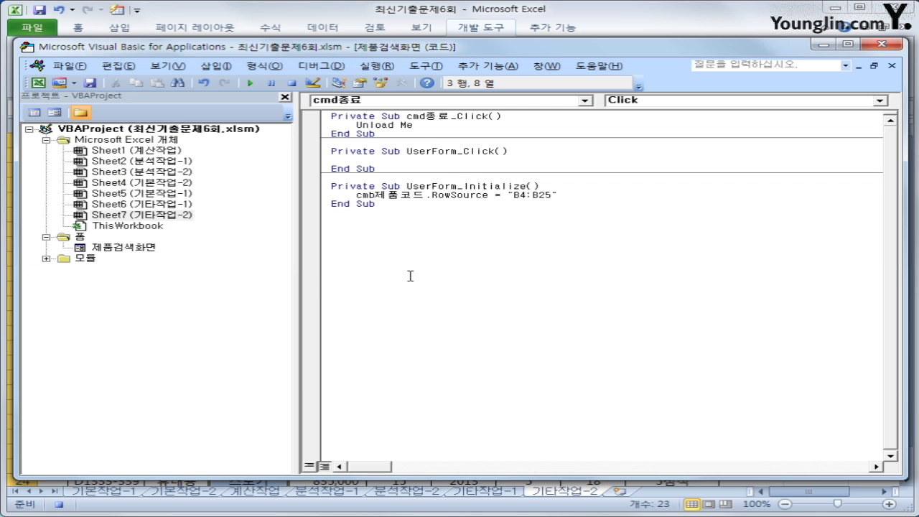
click(434, 102)
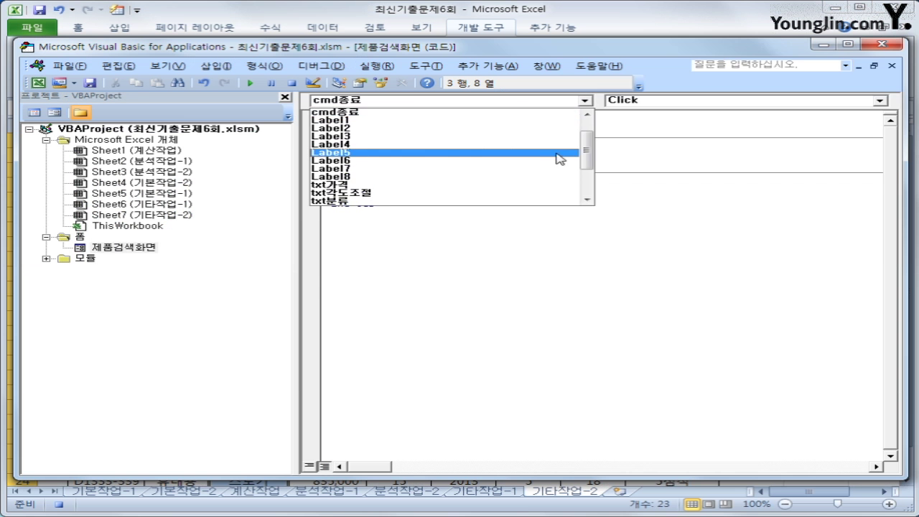
drag(588, 158, 588, 132)
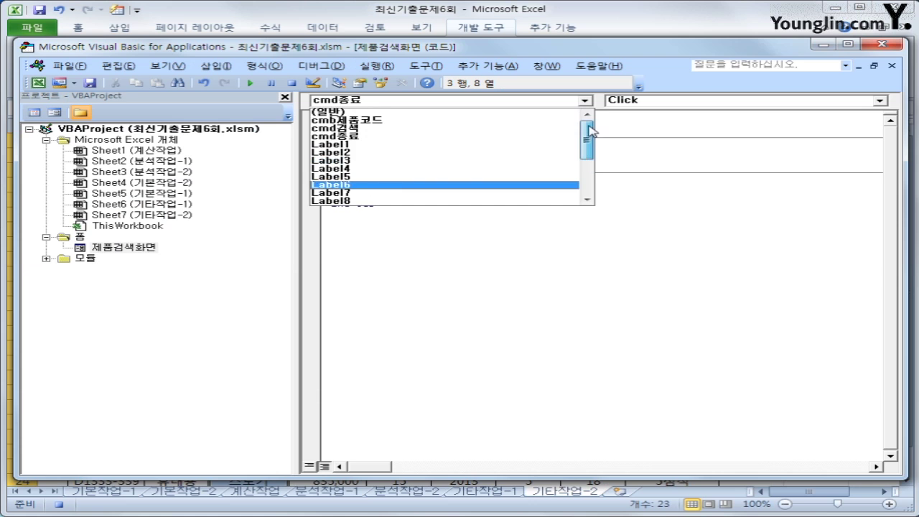
click(460, 129)
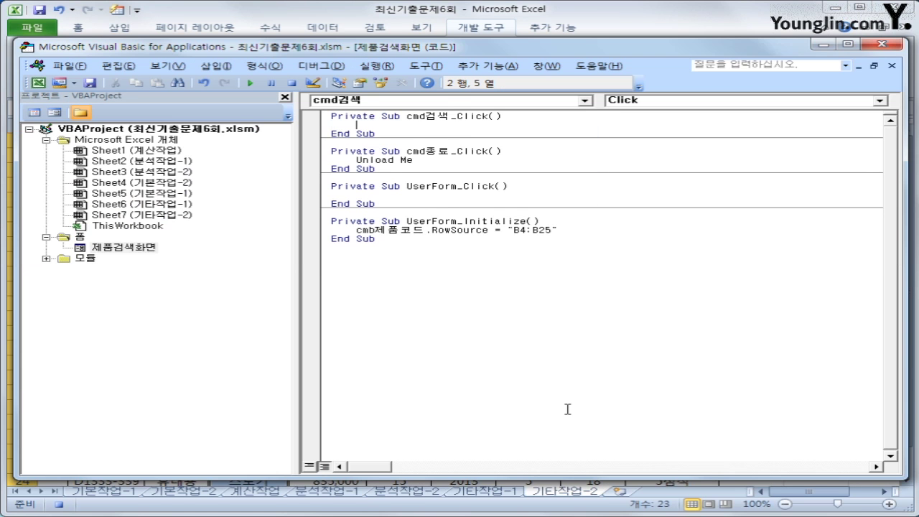
Enter the statement iRow = cmb제품코드.ListIndex + 4 in the cmd검색_Click procedure.
key(Return)
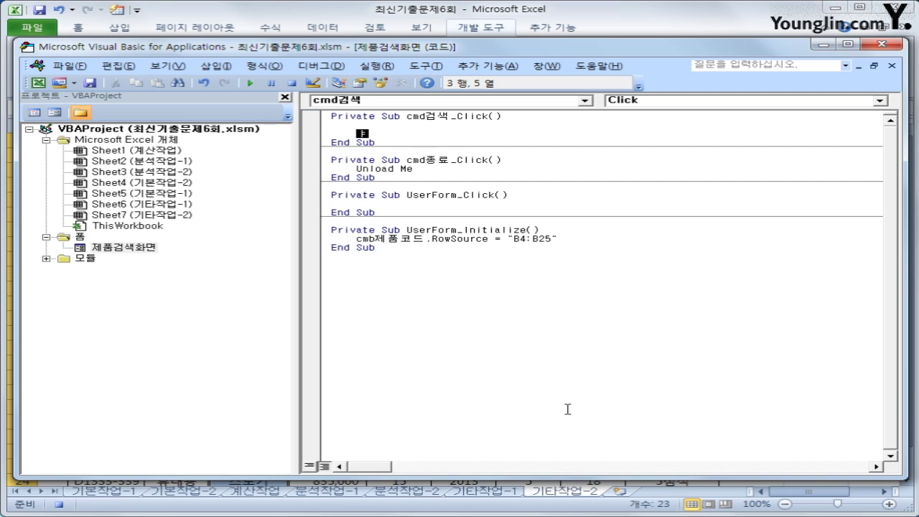
text(iRow = cmb)
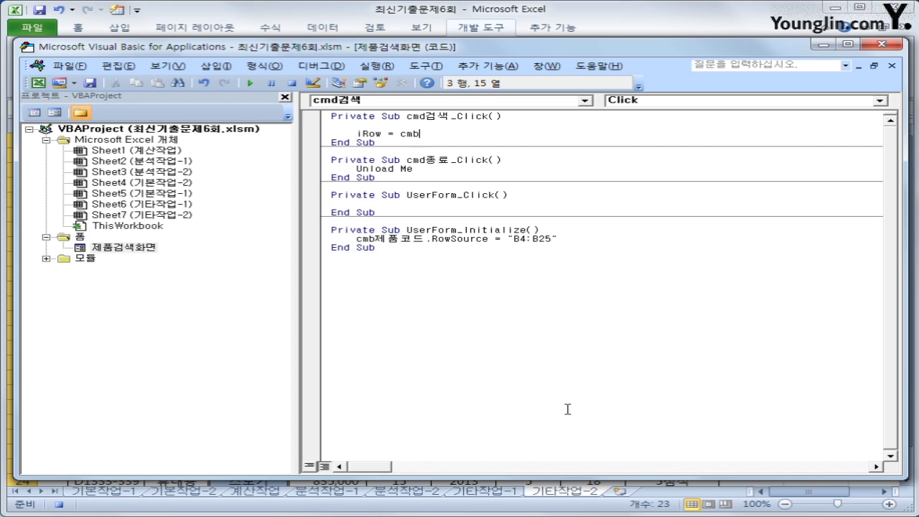
text(ㅈ품코드.listin)
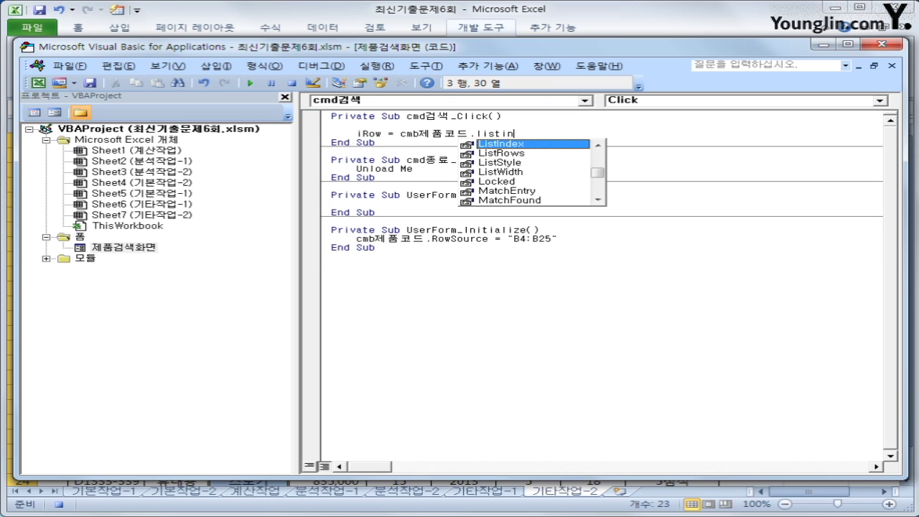
key(Tab)
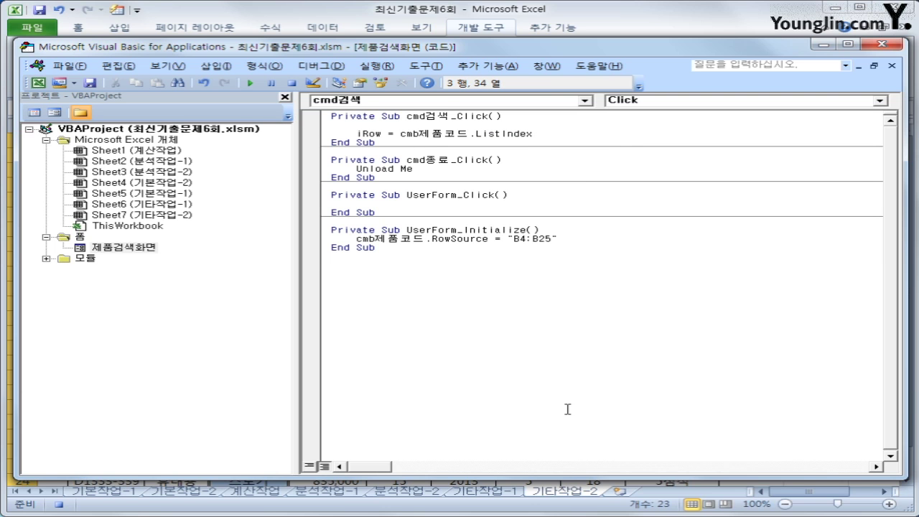
text(+ 4)
key(Return)
key(Return)
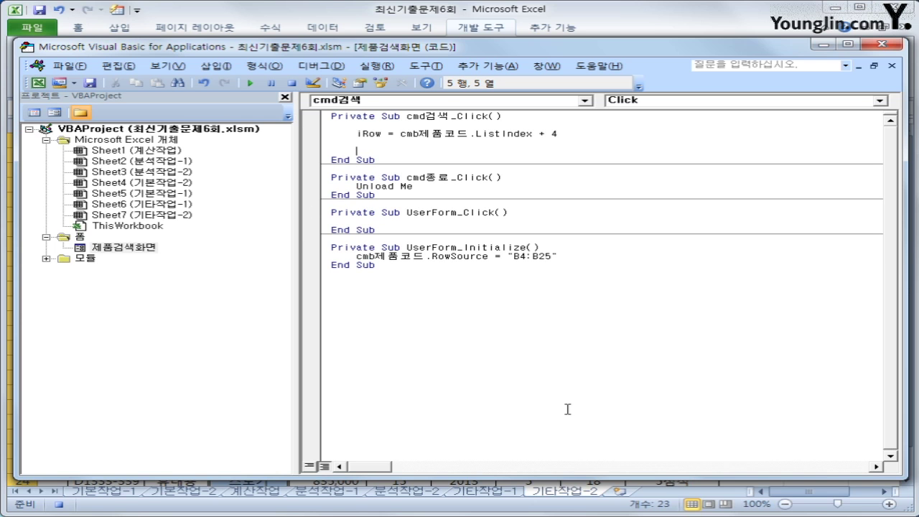
Add the statement txt분류 = Cells(iRow, 3) below the iRow line.
text(cells)
key(Left)
key(Left)
key(Left)
key(Left)
key(Left)
text(txt분류 =)
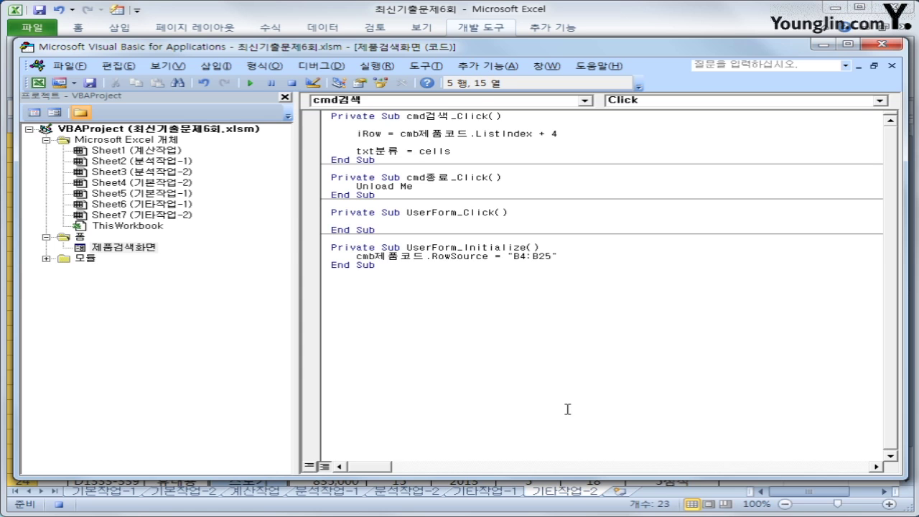
key(End)
text(()
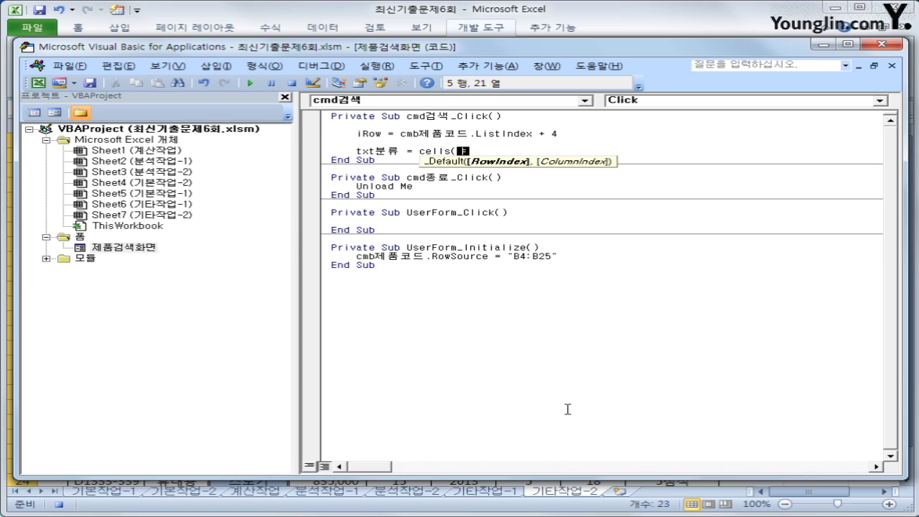
text(iRow, 2))
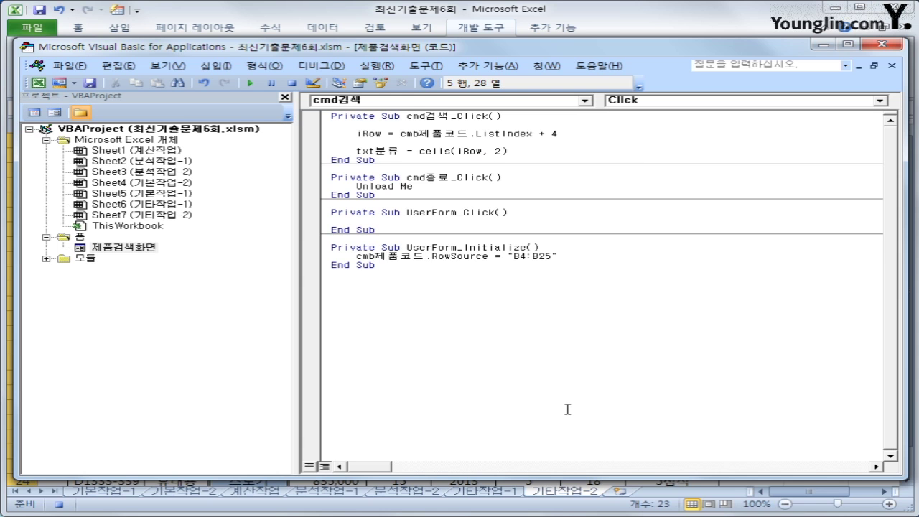
text(3)
key(Delete)
key(End)
key(Return)
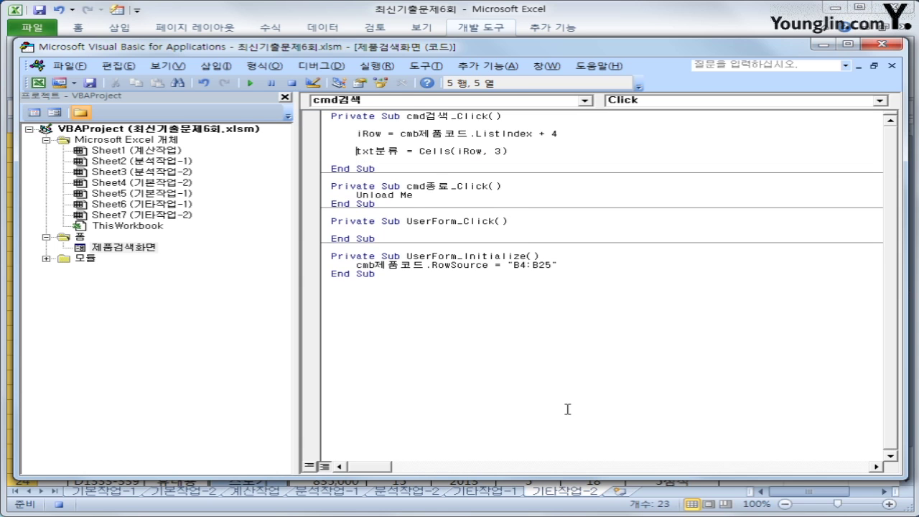
Duplicate the txt분류 = Cells(iRow, 3) statement three times on the lines below it.
key(shift+End)
key(ctrl+c)
key(Down)
key(ctrl+v)
key(Return)
key(ctrl+v)
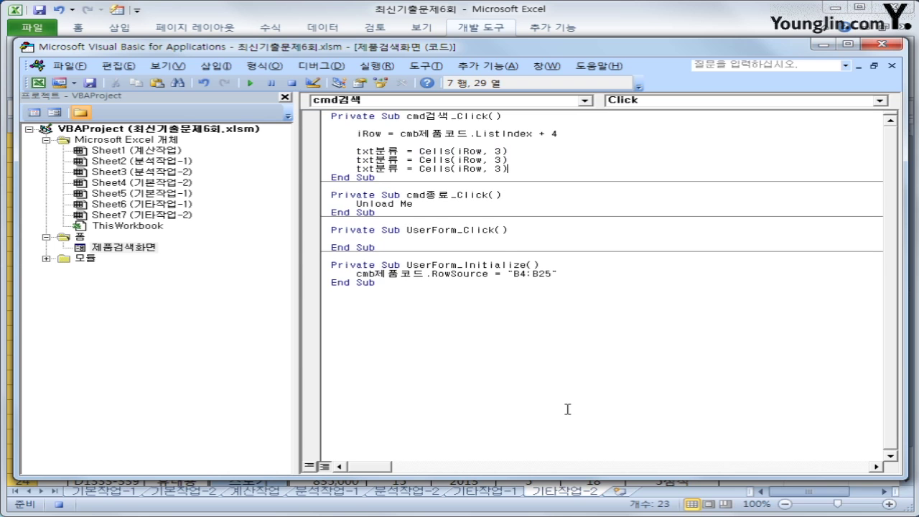
key(Return)
key(ctrl+v)
key(Return)
Change the second assignment line in cmd검색_Click to txt브랜드 = Cells(iRow, 4).
key(Right)
key(Right)
key(Right)
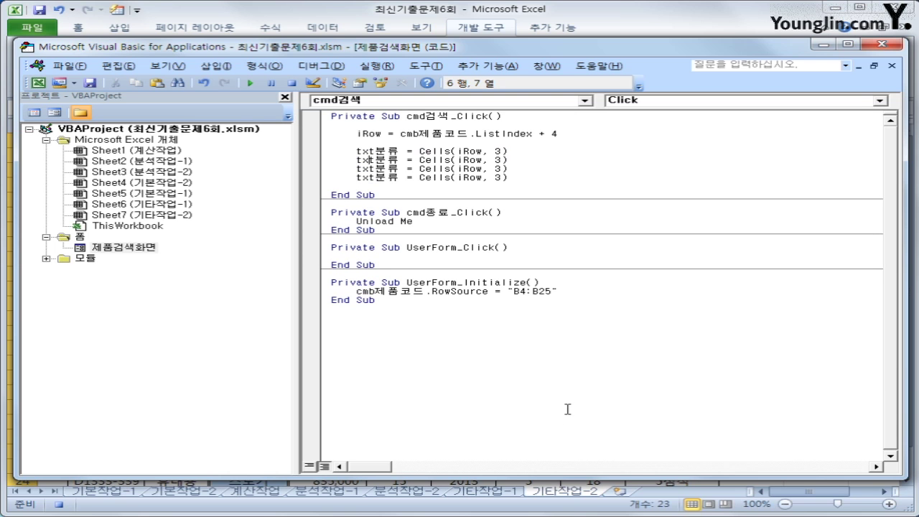
text(ㅂ)
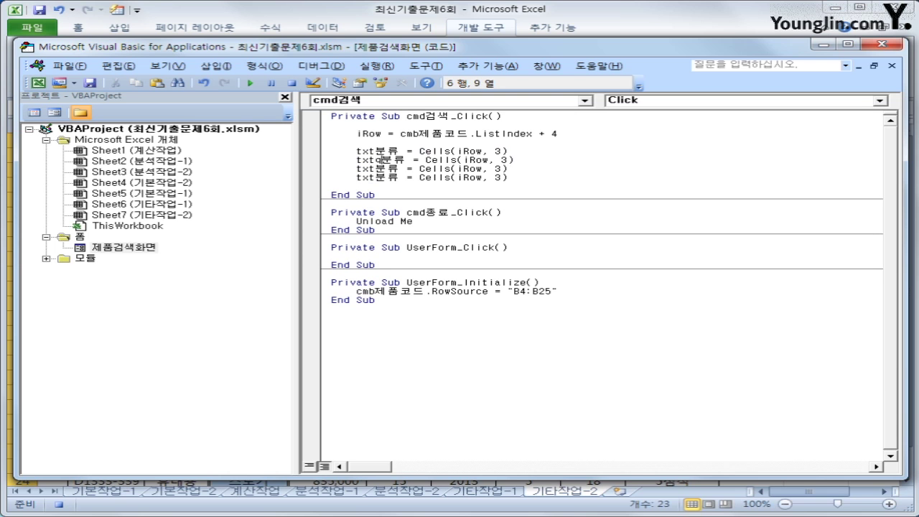
text(브랜드)
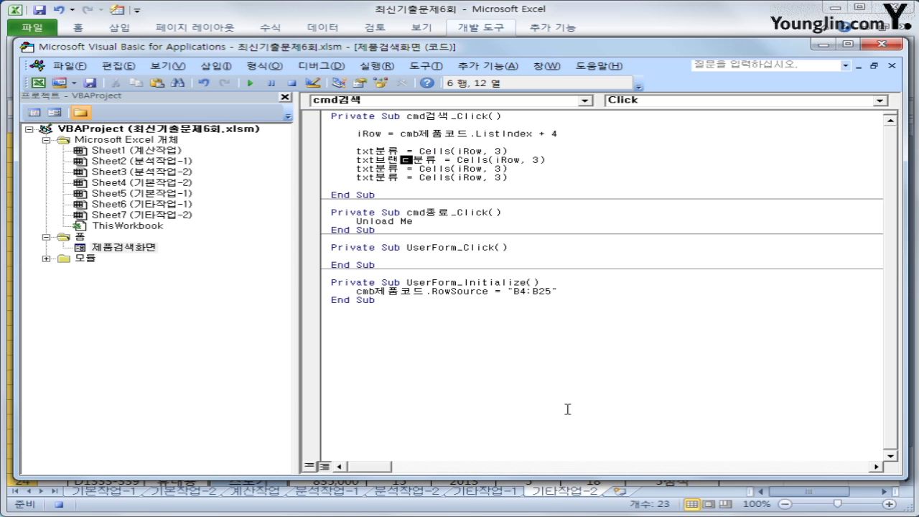
key(Delete)
key(Delete)
key(End)
key(Left)
key(Left)
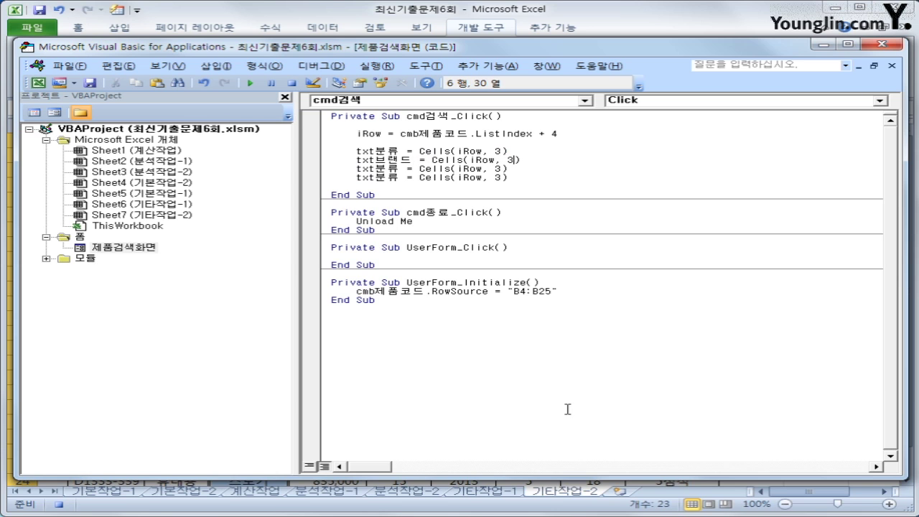
key(Delete)
text(4)
Change the third assignment line in cmd검색_Click to txt체중 = Cells(iRow, 5).
key(Down)
key(Left)
key(Left)
key(Left)
key(Left)
key(Left)
key(Left)
key(Left)
key(Left)
key(Left)
key(Left)
key(Left)
key(Left)
key(Left)
key(Left)
key(Left)
key(Left)
key(Left)
key(Left)
key(Left)
text(cpwn)
key(BackSpace)
key(BackSpace)
key(BackSpace)
key(BackSpace)
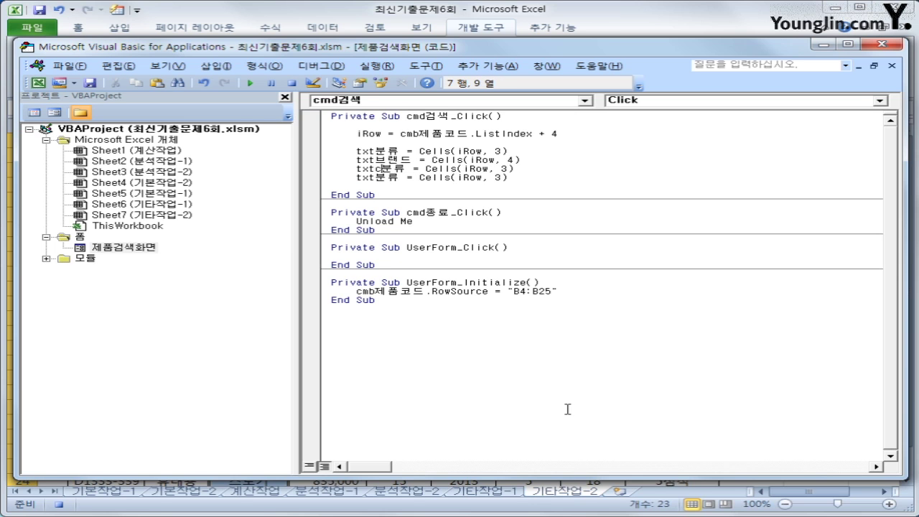
key(Hangul)
text(제중)
key(Delete)
key(Delete)
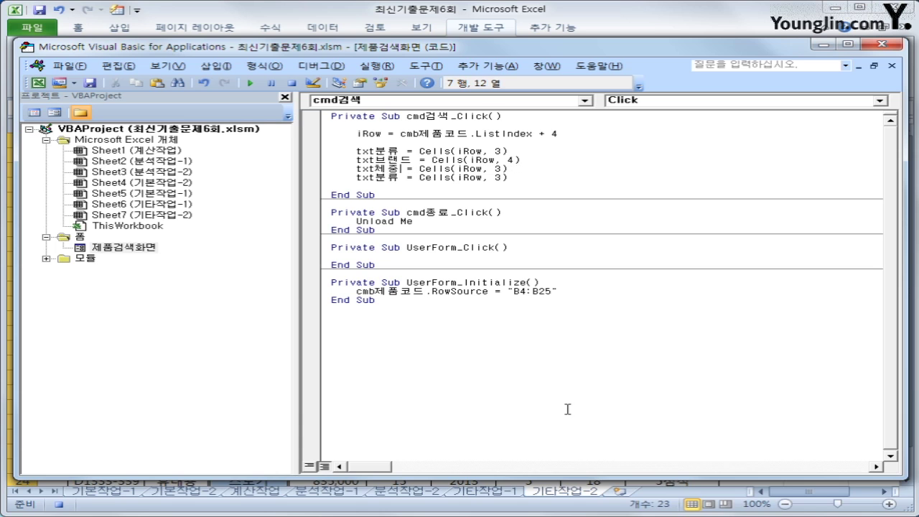
key(End)
key(Left)
key(Left)
key(Delete)
text(5)
Change the fourth assignment line in cmd검색_Click to txt제조년도 = Cells(iRow, 6).
key(Down)
key(Left)
key(Left)
key(Left)
key(Left)
key(Left)
key(Left)
key(Left)
key(Left)
key(Left)
key(Left)
key(Left)
key(Left)
key(Left)
key(Left)
key(Left)
key(Left)
key(Left)
key(Left)
key(Left)
key(Left)
text(ㅈ제조년도)
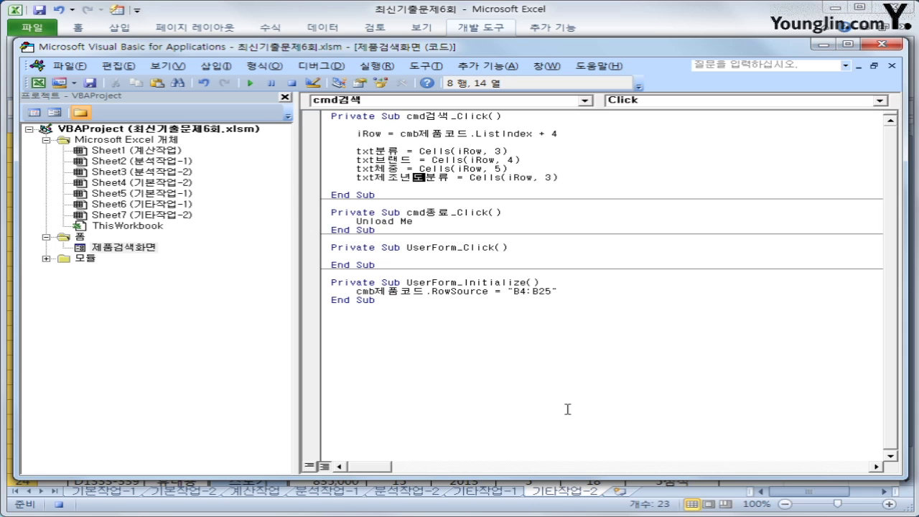
key(Delete)
key(Delete)
key(End)
key(Left)
key(BackSpace)
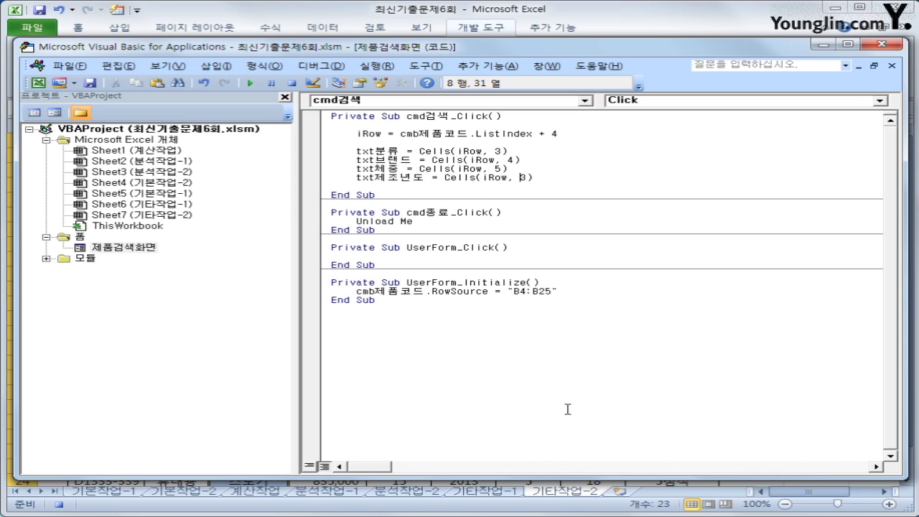
text(6)
Add three more copies of txt분류 = Cells(iRow, 3) below the txt제조년도 line.
key(End)
key(Return)
key(ctrl+v)
key(ctrl+v)
key(ctrl+v)
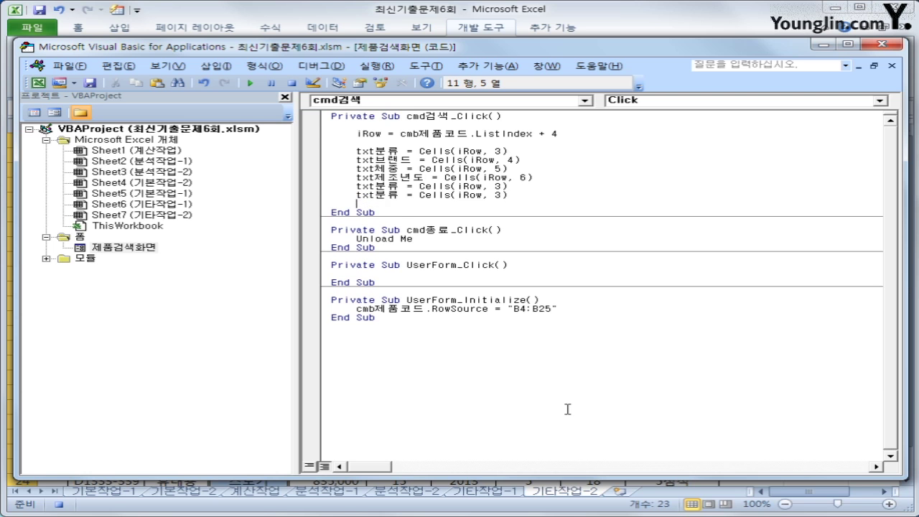
Change the first of the new copies to txt각도조절 = Cells(iRow, 7).
key(Up)
key(Up)
key(Up)
key(Right)
key(Right)
key(Right)
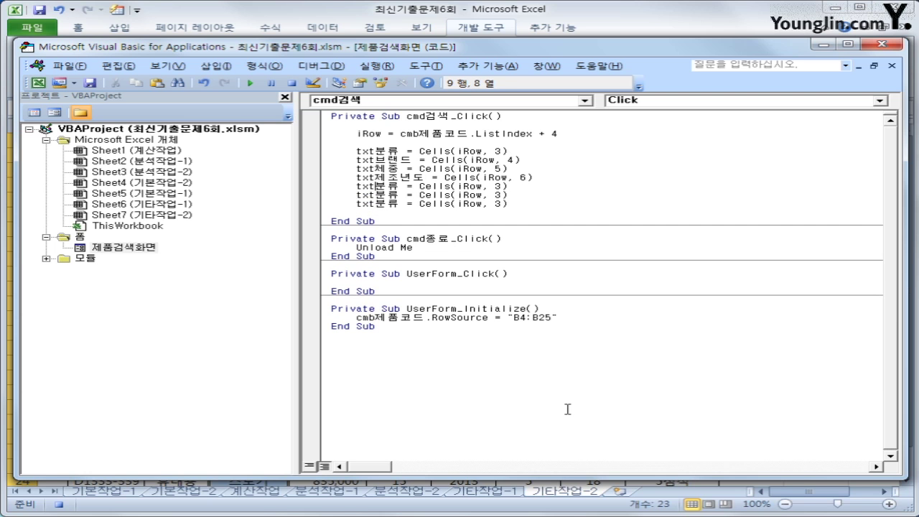
text(각도조절)
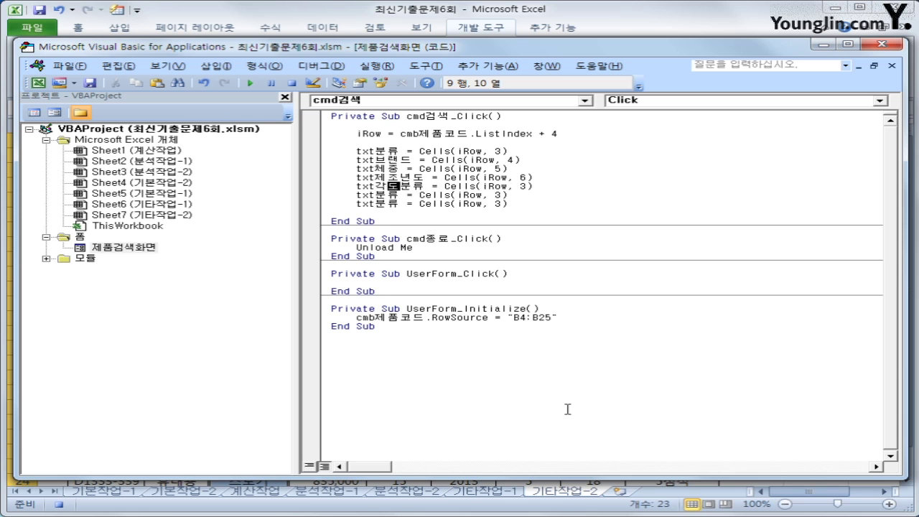
key(Delete)
key(Delete)
key(End)
key(Left)
key(Left)
key(Delete)
text(7)
Change the line below txt각도조절 to txt안전벨트 = Cells(iRow, 8).
key(Down)
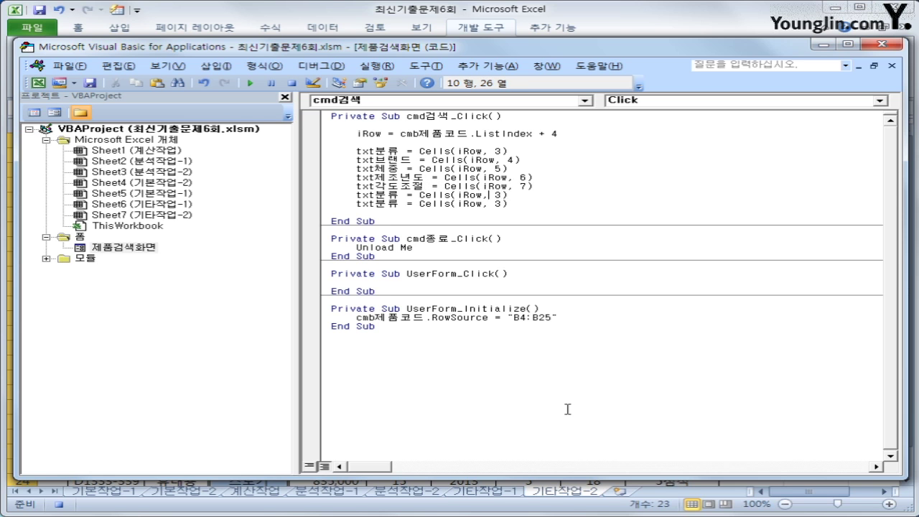
key(Left)
key(Left)
key(Left)
key(Left)
key(Left)
key(Left)
key(Left)
key(Left)
key(Left)
key(Left)
key(Left)
key(Left)
key(Left)
key(Left)
key(Left)
key(Left)
key(Left)
key(Left)
key(Left)
key(Left)
text(연전벨트)
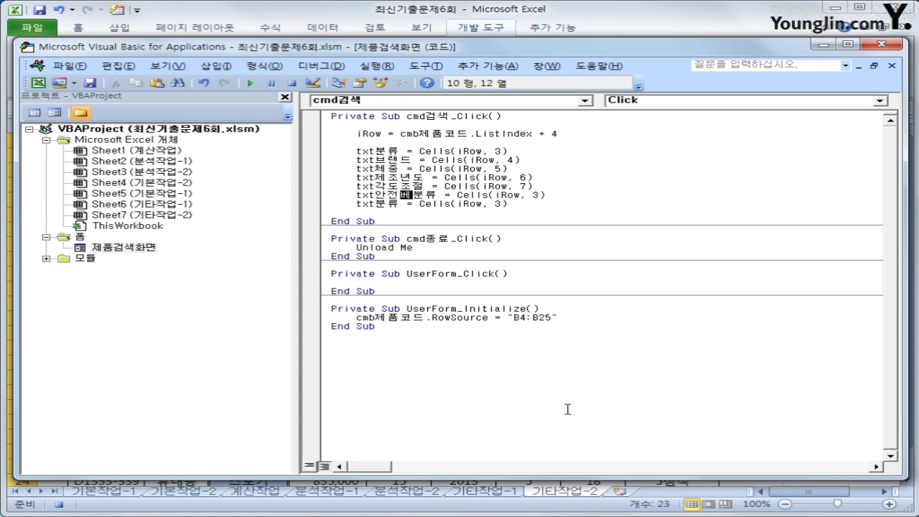
key(Delete)
key(End)
key(Left)
key(Left)
key(Delete)
text(8)
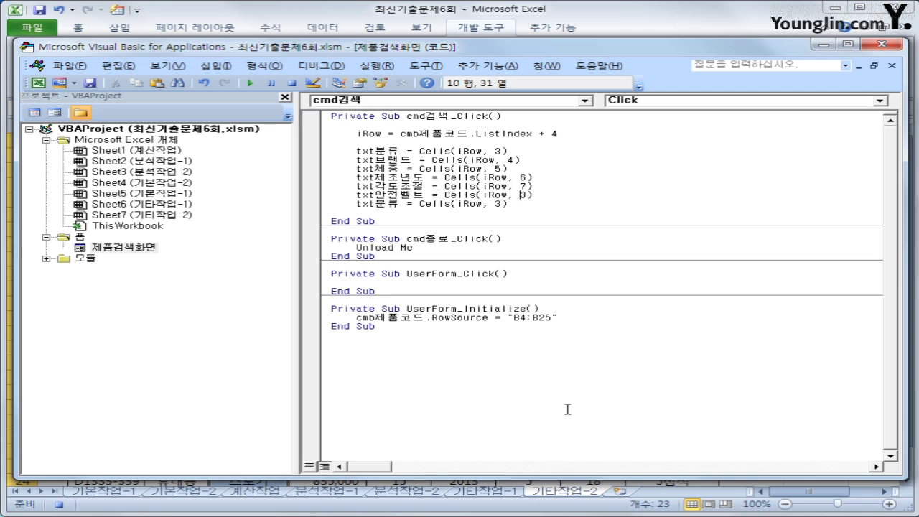
text(8)
key(Delete)
Correct the column number in the txt체중 statement to 6.
key(Down)
key(Up)
key(Up)
key(Up)
key(Up)
key(Down)
key(Right)
key(Right)
key(Right)
key(Up)
key(Left)
text(6)
key(Delete)
Correct the column number in the txt제조년도 statement to 7.
key(Down)
key(Right)
key(Right)
key(Right)
key(Delete)
text(7)
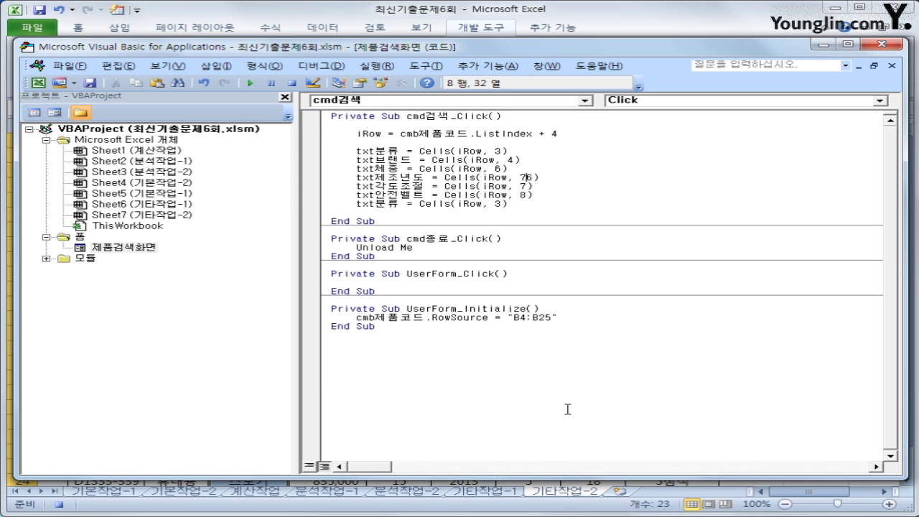
Correct the column number in the txt각도조절 statement to 8.
key(Down)
key(Left)
key(Delete)
text(8)
key(Down)
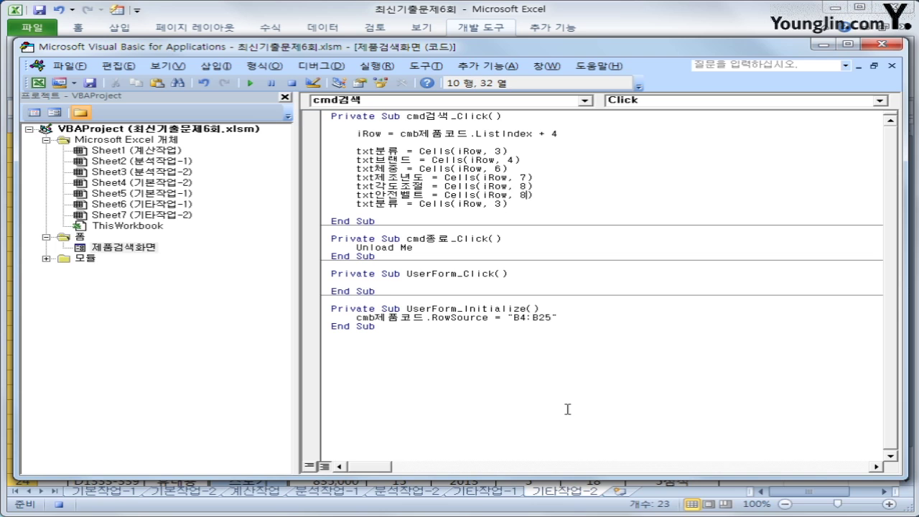
Correct the column number in the txt안전벨트 statement to 10.
key(Left)
key(Delete)
text(10)
Rename the text box in the last txt분류 statement of cmd검색_Click to txt가격.
key(Down)
key(Up)
key(Right)
key(Down)
key(Left)
key(Left)
key(Left)
key(Left)
key(Left)
key(Left)
key(Left)
key(Left)
key(Left)
key(Left)
key(Left)
key(Left)
key(Left)
key(Left)
key(Left)
key(Left)
key(Left)
key(Left)
key(Left)
text(r)
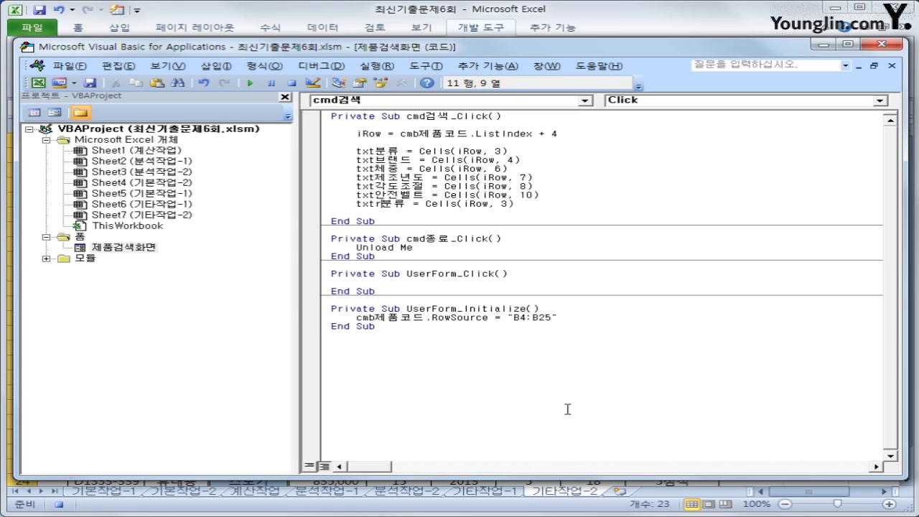
key(BackSpace)
text(가격)
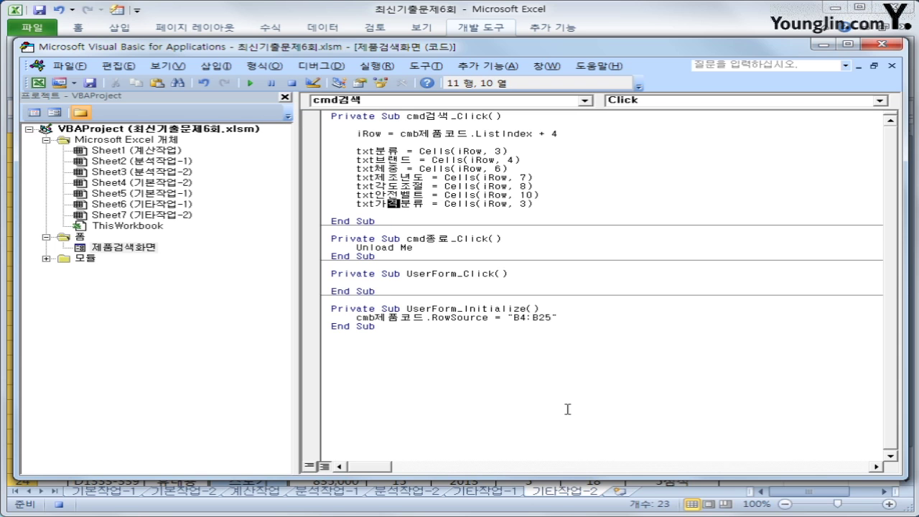
key(Delete)
key(Delete)
Correct the column number in the txt가격 statement to 5.
key(End)
key(Left)
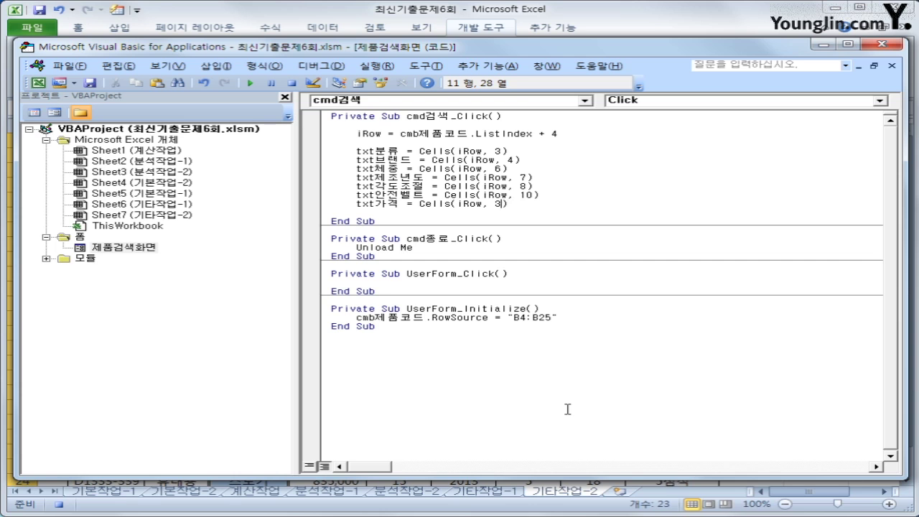
key(Left)
text(5)
key(Delete)
Paste another copy of the txt분류 statement below txt가격 and rename its text box to txt판매량.
key(End)
key(Return)
key(ctrl+v)
key(Left)
key(Left)
key(Left)
key(Left)
key(Left)
key(Left)
key(Left)
key(Left)
key(Left)
key(Left)
key(Left)
key(Left)
key(Left)
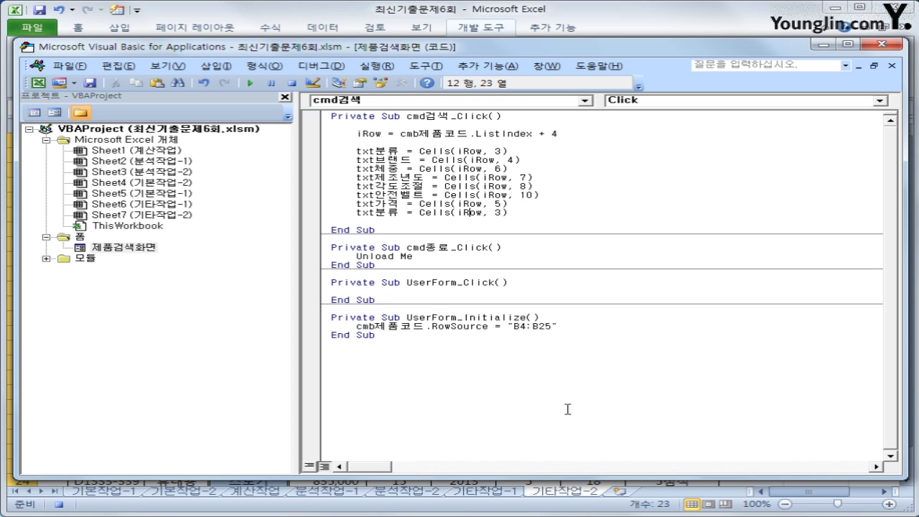
key(Left)
key(Left)
key(Left)
key(Left)
key(Left)
key(Left)
text(판)
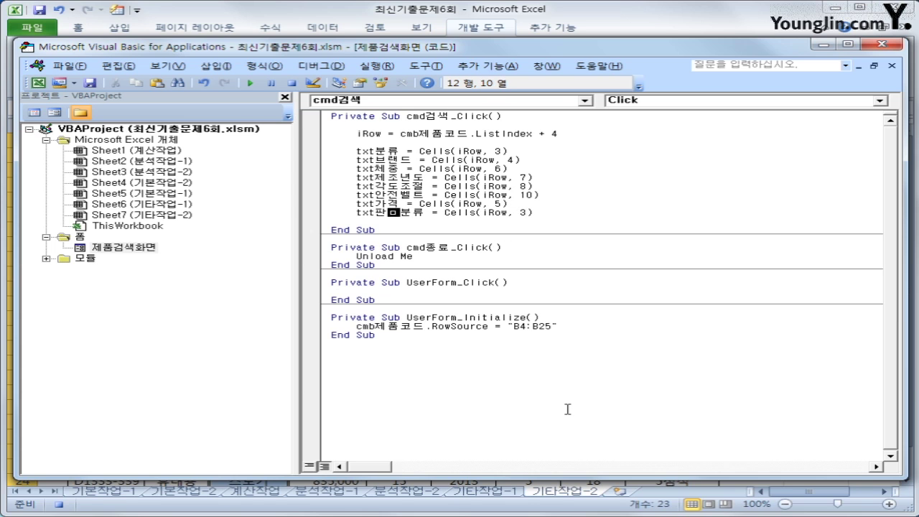
text(매량)
key(Delete)
key(Delete)
Correct the column number in the txt판매량 statement to 9.
key(End)
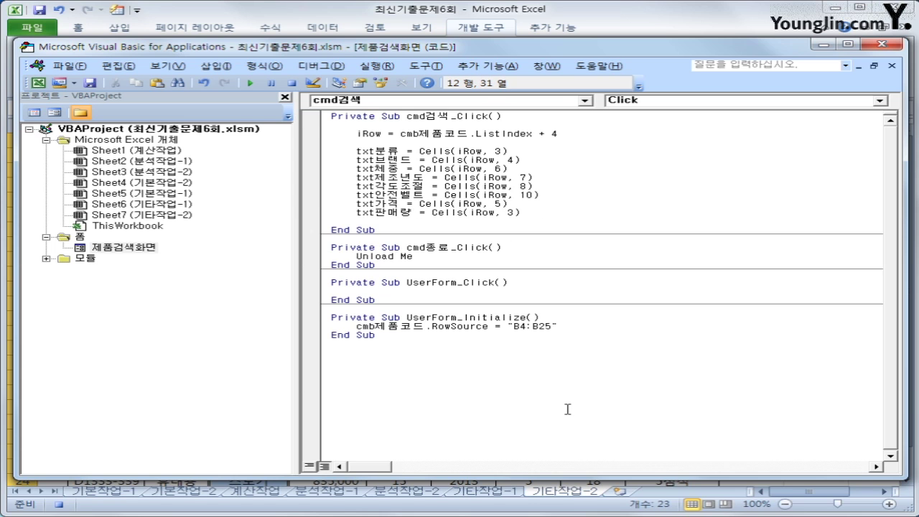
key(Left)
key(Left)
text(9)
key(Delete)
key(End)
Switch to the 기타작업-2 worksheet in Excel and test the 제품검색 form by looking up A1993-329, ending with its 종료 command.
click(895, 48)
click(789, 226)
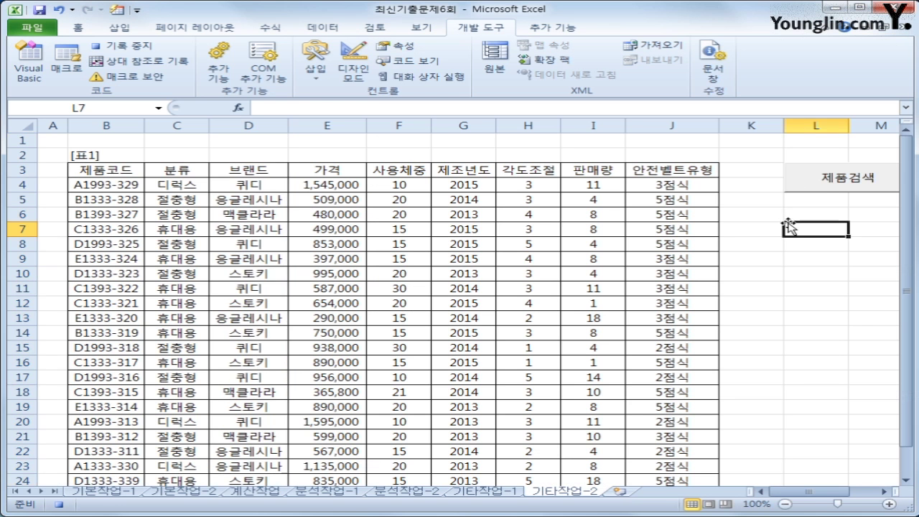
click(833, 182)
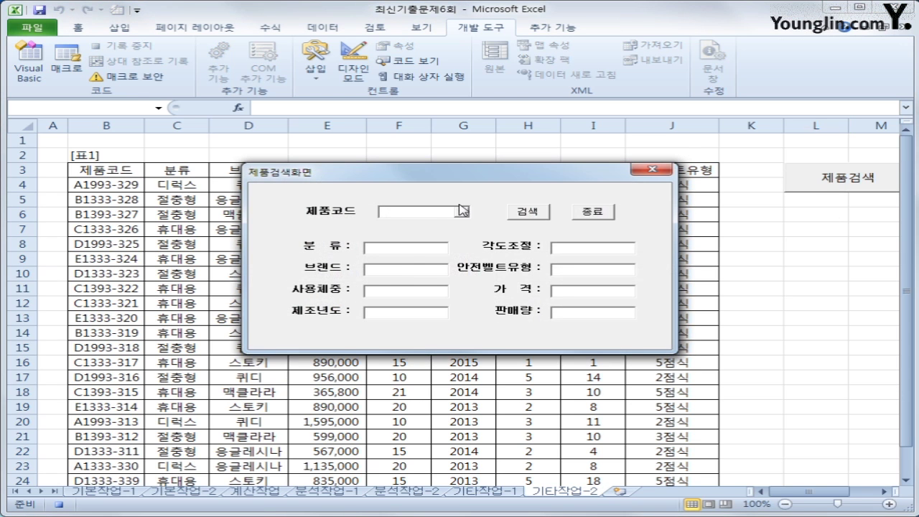
click(460, 209)
click(434, 223)
drag(520, 180, 717, 172)
click(725, 204)
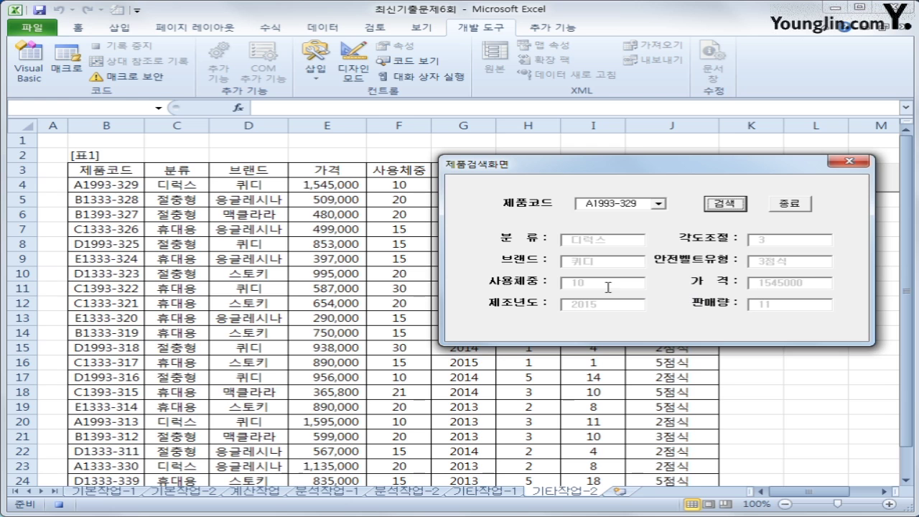
drag(629, 164, 628, 245)
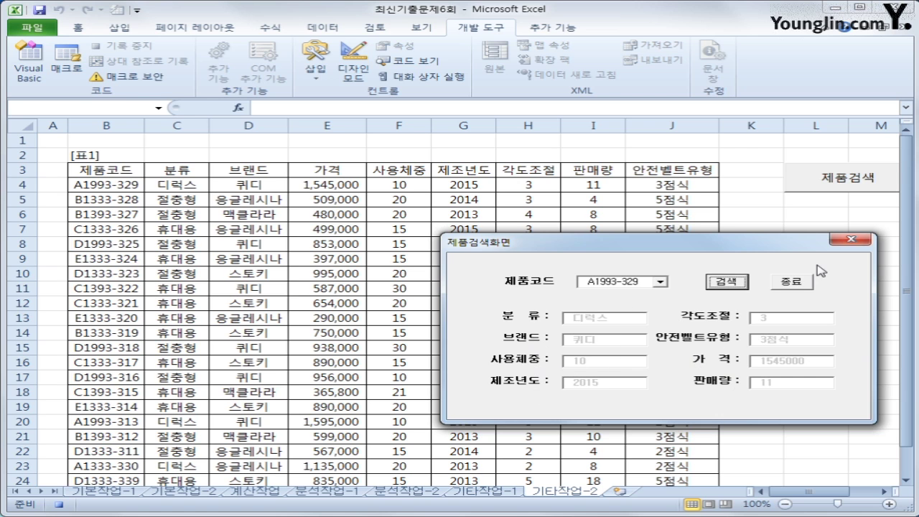
click(792, 282)
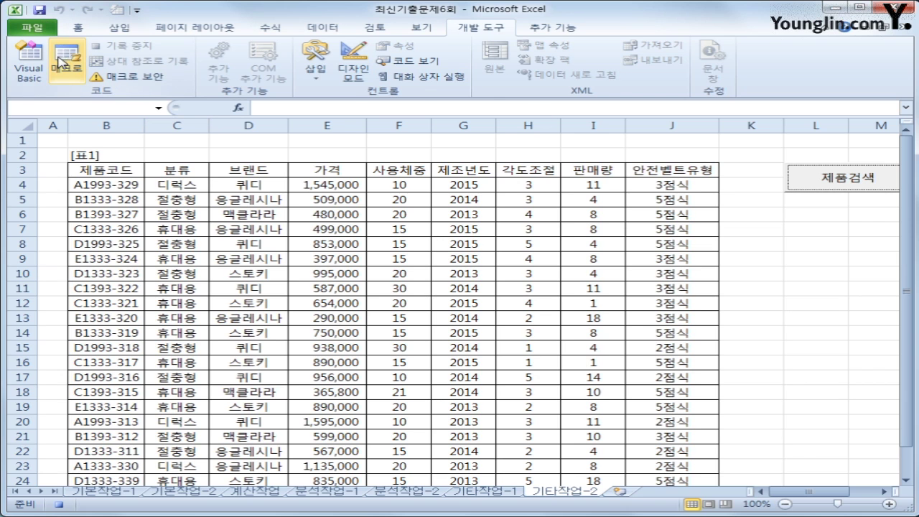
Switch to the Visual Basic editor and add the condition If Cells(iRow, 6) <= 10 Then below the txt판매량 statement.
click(29, 63)
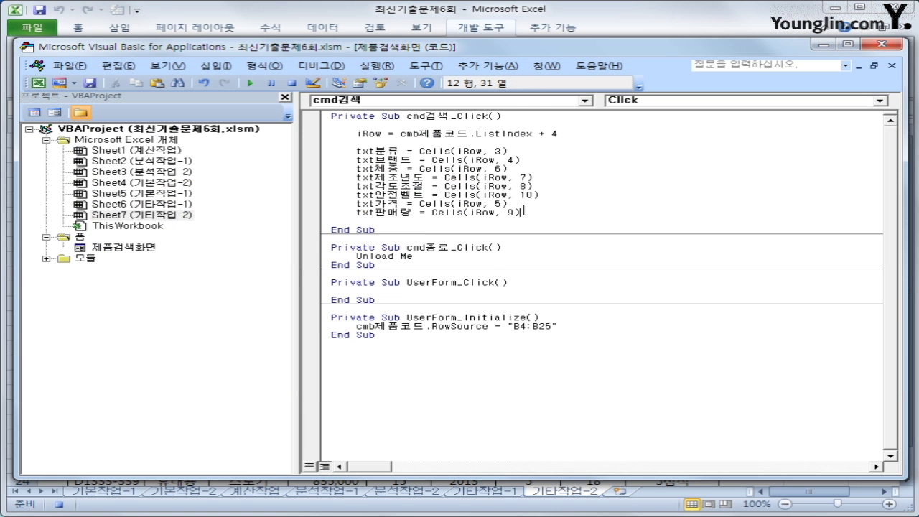
key(Return)
key(Return)
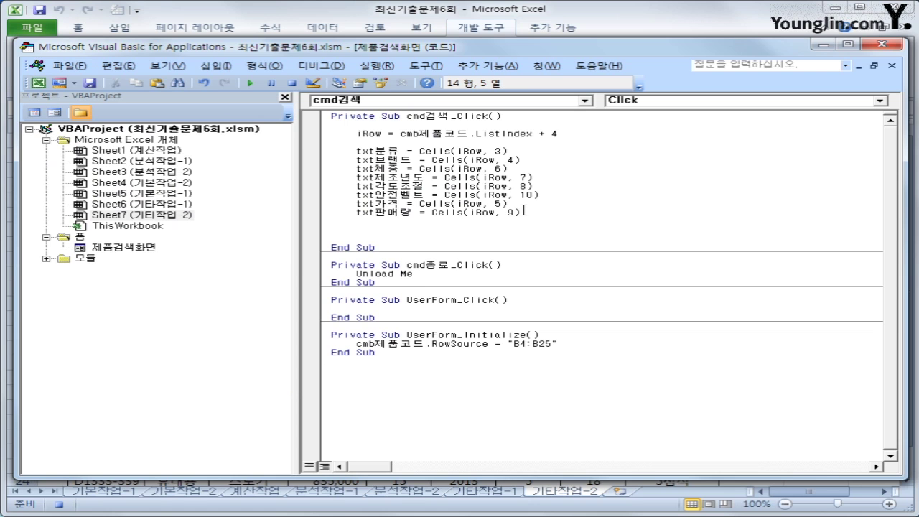
text(if cells(iRow, )
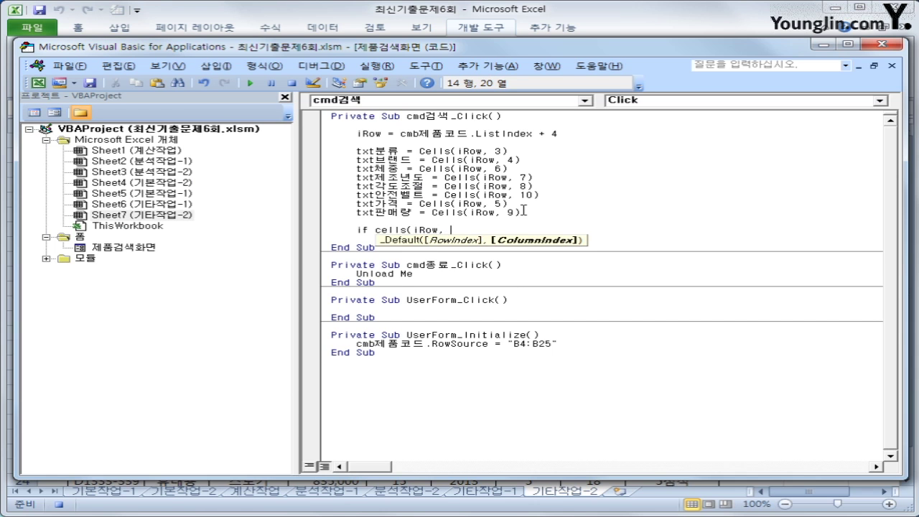
text(6) )
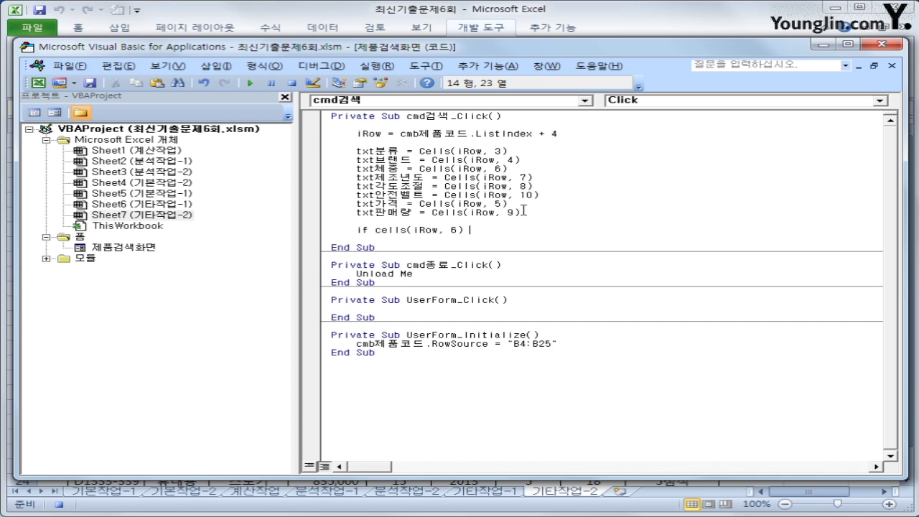
text(<=10 then)
key(Return)
key(Tab)
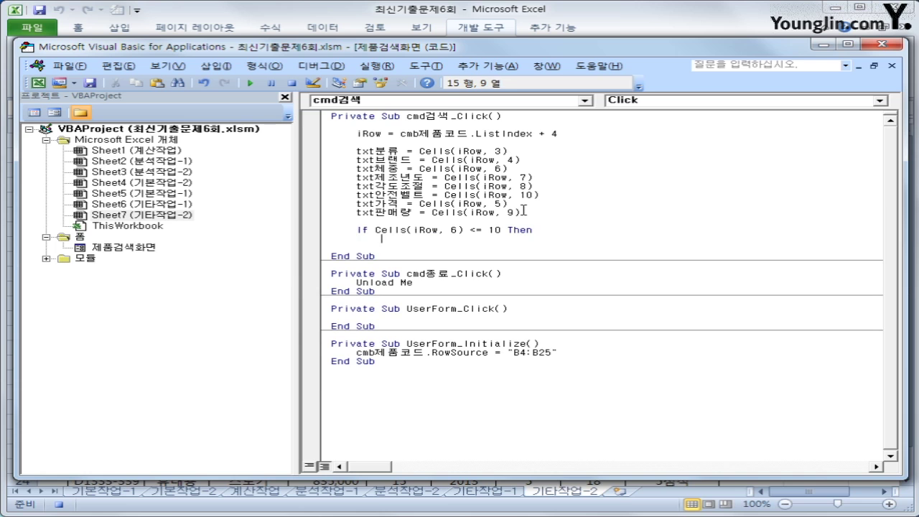
Inside the condition, add MsgBox cmb제품코드 & "는 신생아용입니다." and close the block with End If.
text(msgbox ")
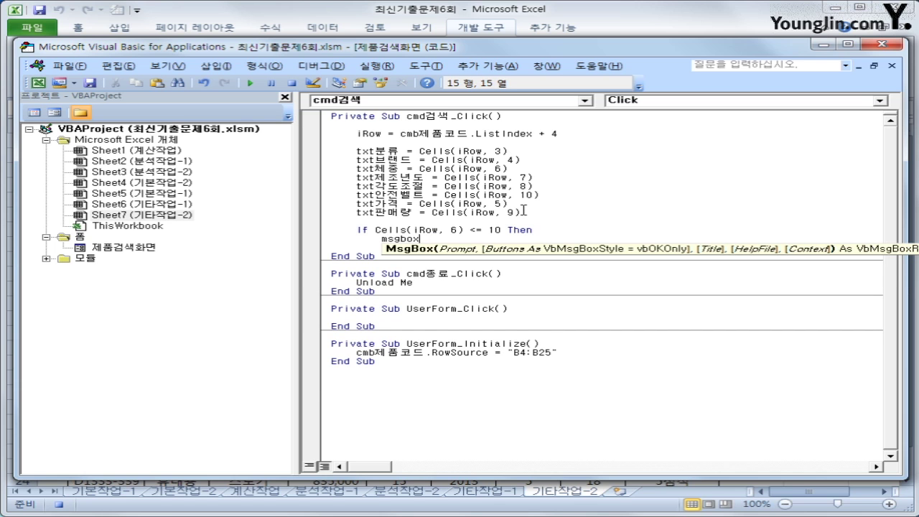
key(BackSpace)
text(cmb)
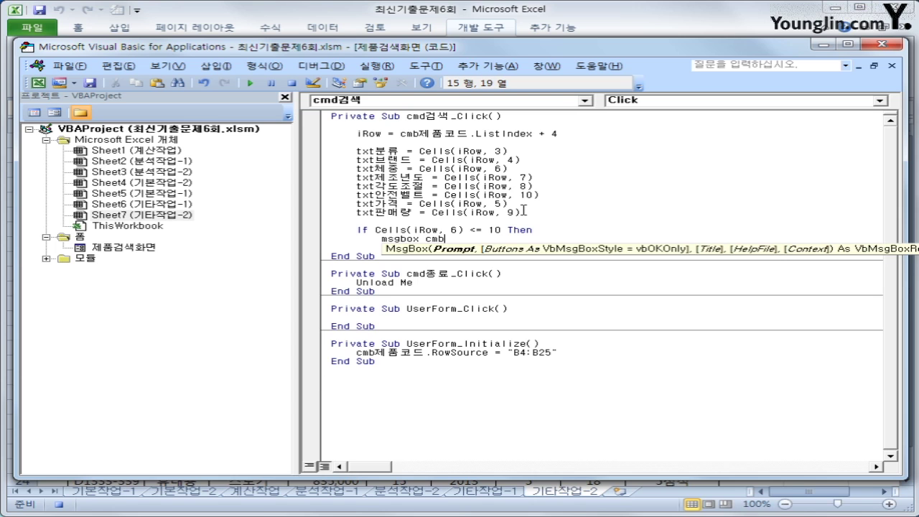
text(제품코드)
text( & )
text(")
text(재고)
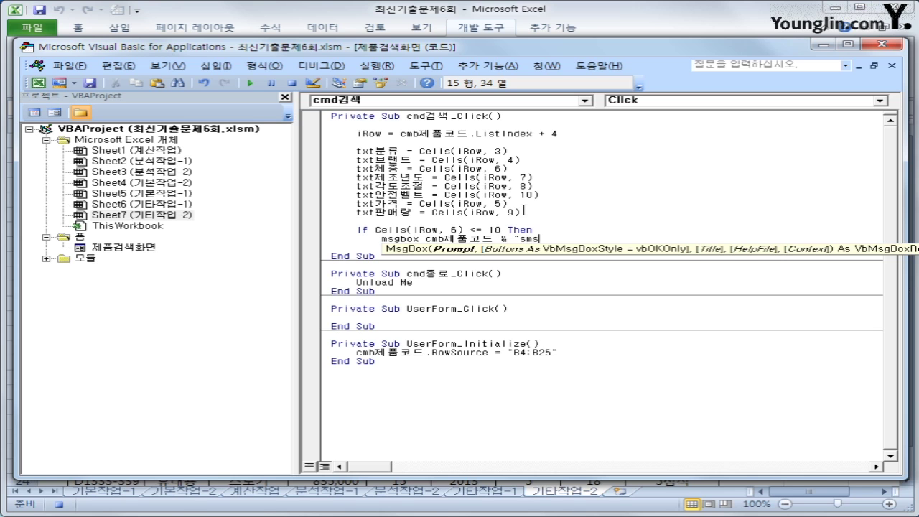
key(BackSpace)
key(BackSpace)
text(는 )
text(신생아음)
text(입니다")
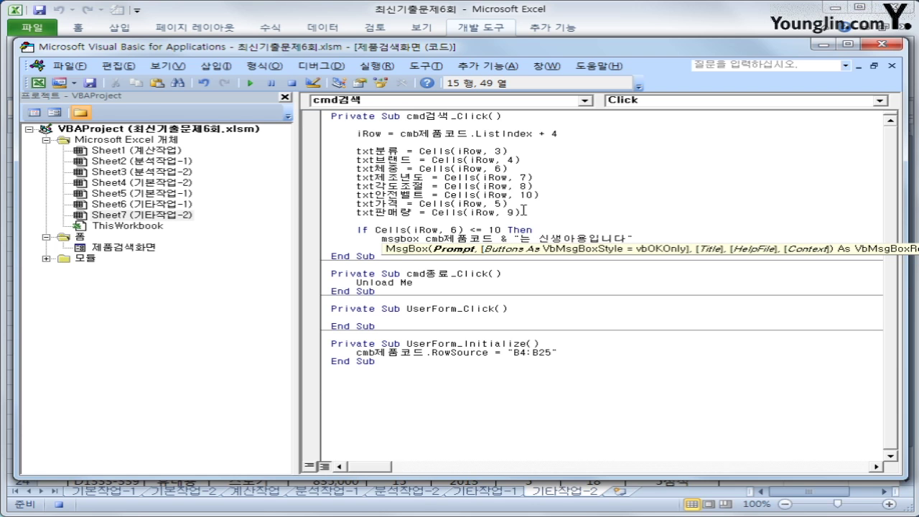
key(Left)
text(.)
key(Right)
key(Return)
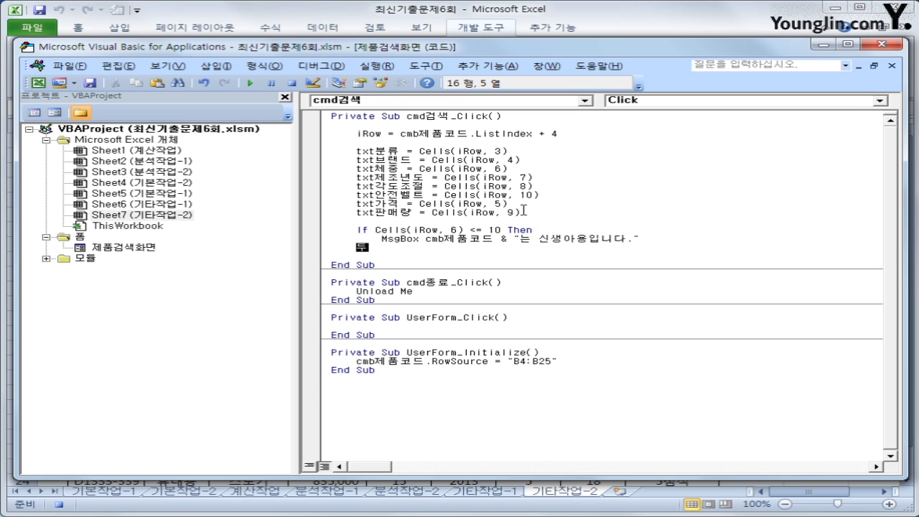
text(end if)
key(Return)
Switch to the Excel worksheet, test the 제품검색 form's lookup with product code A1993-329, and dismiss the message.
click(891, 45)
click(866, 182)
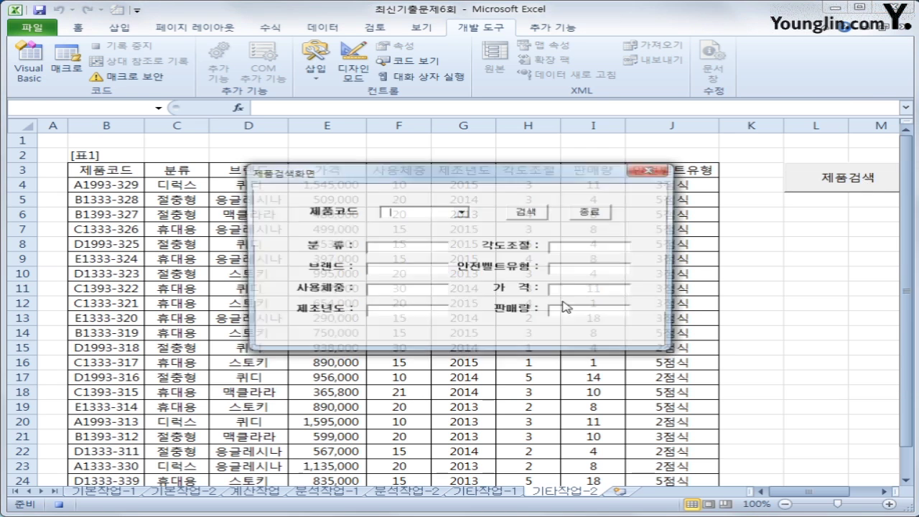
click(462, 212)
drag(502, 171, 528, 251)
click(509, 279)
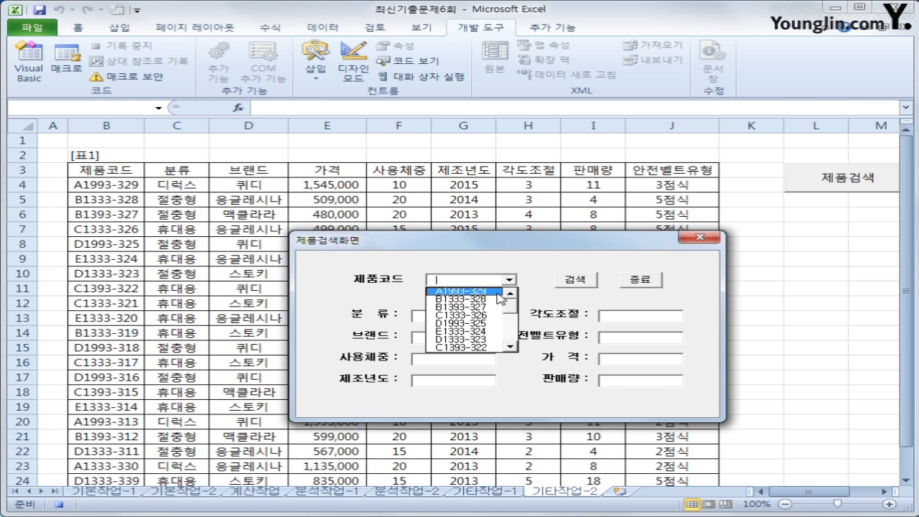
click(498, 293)
click(593, 283)
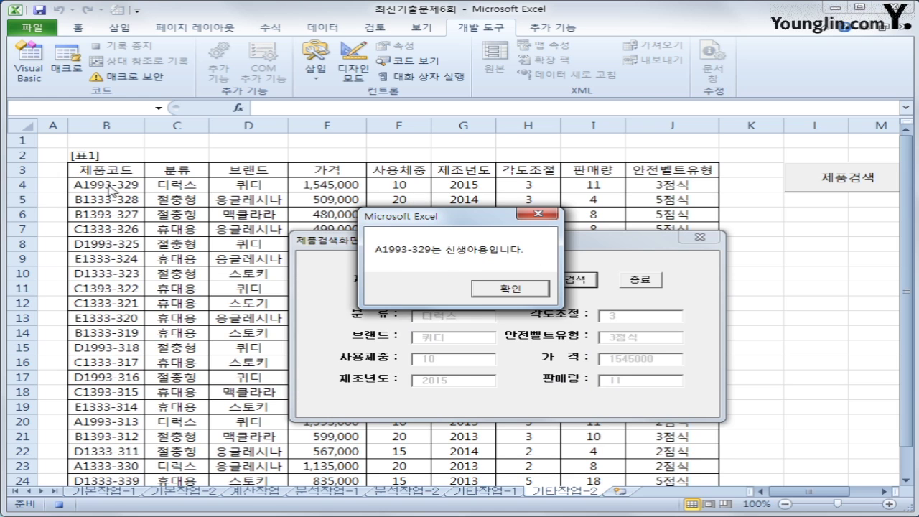
click(511, 291)
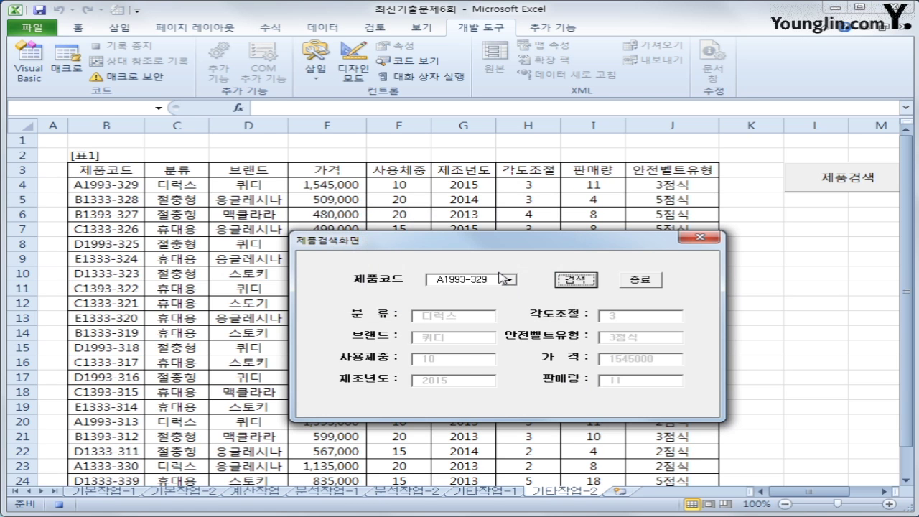